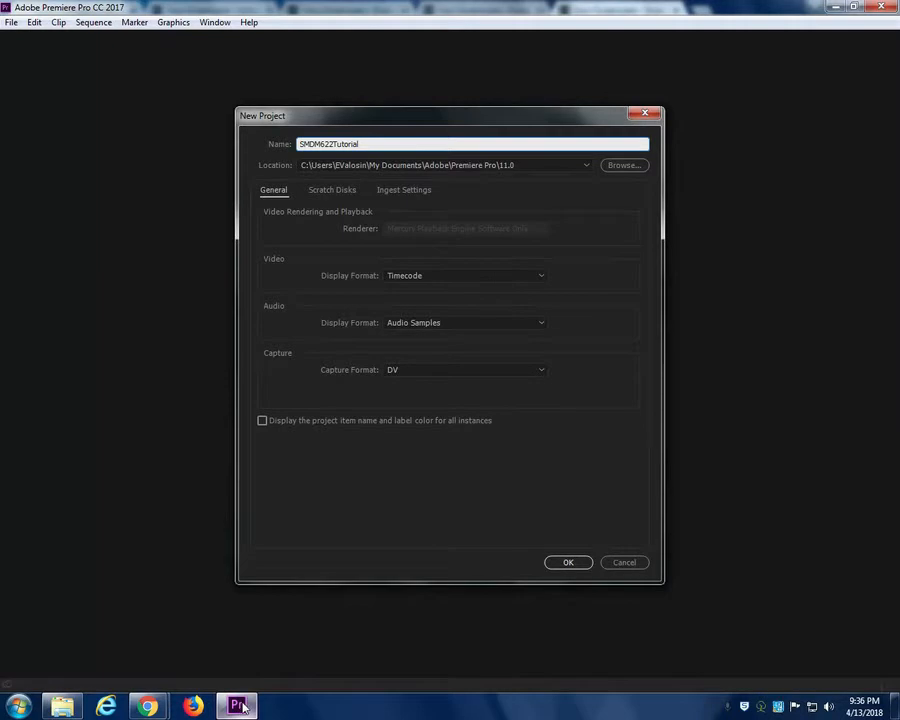
Create the new project SMDM622Tutorial with Timecode video display, Audio Samples audio display and DV capture format.
mouse_move(246, 698)
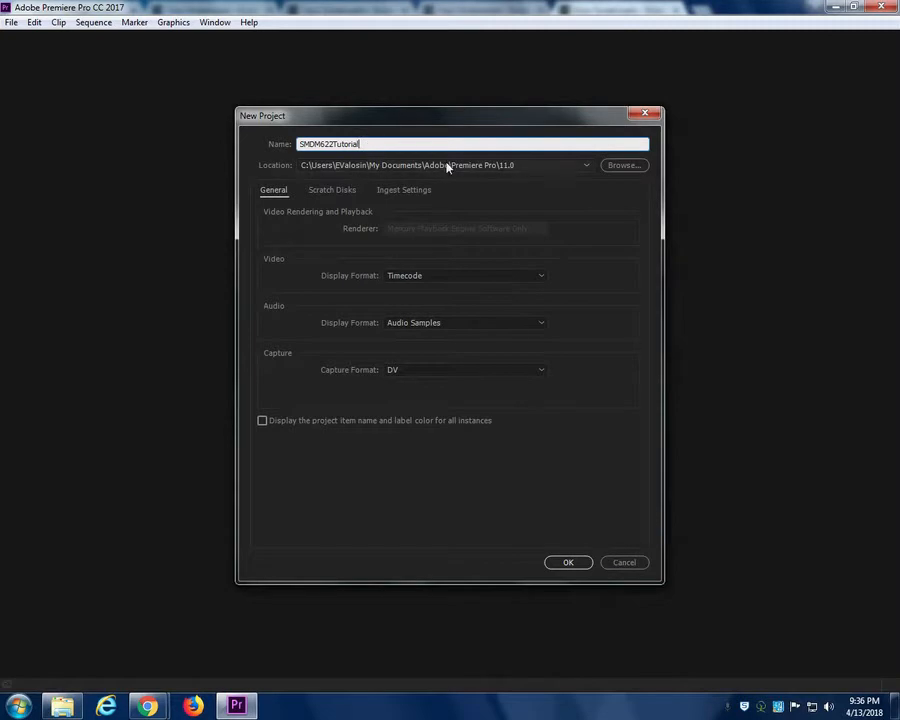
left_click(574, 564)
left_click(518, 366)
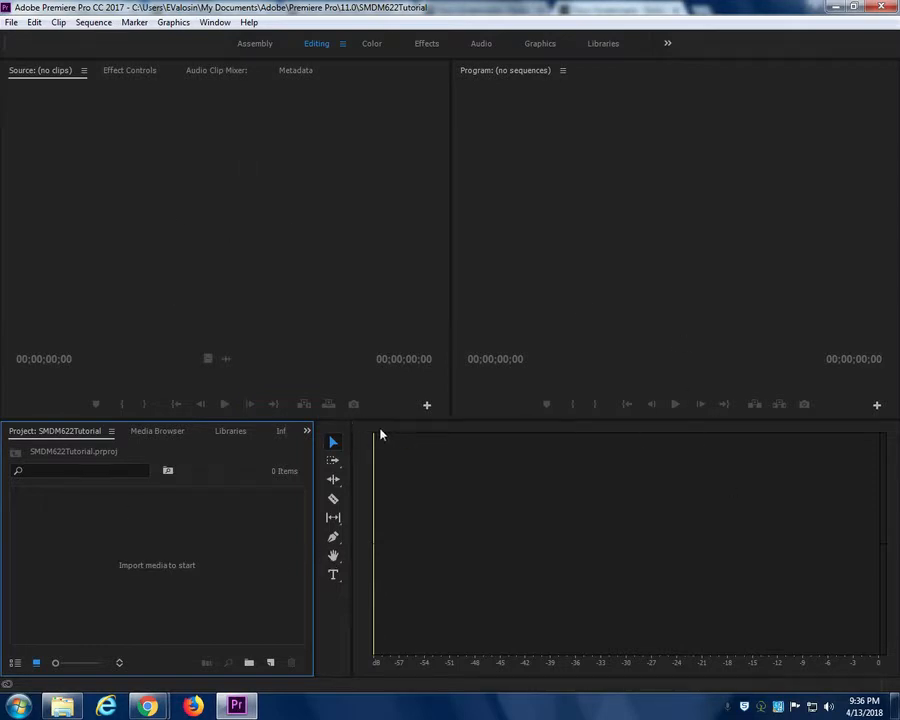
Examine the project, library and media browsing areas, including the Program Files folder on the C: drive.
left_click_drag(121, 437, 102, 440)
left_click(166, 434)
left_click(60, 432)
left_click(155, 431)
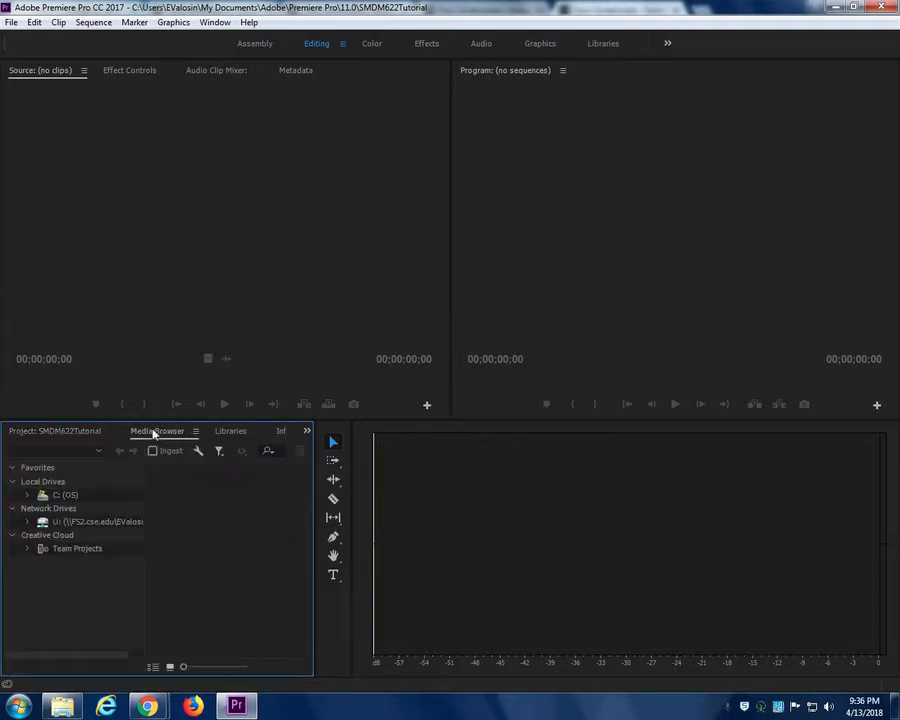
left_click(228, 432)
left_click(172, 431)
left_click(27, 495)
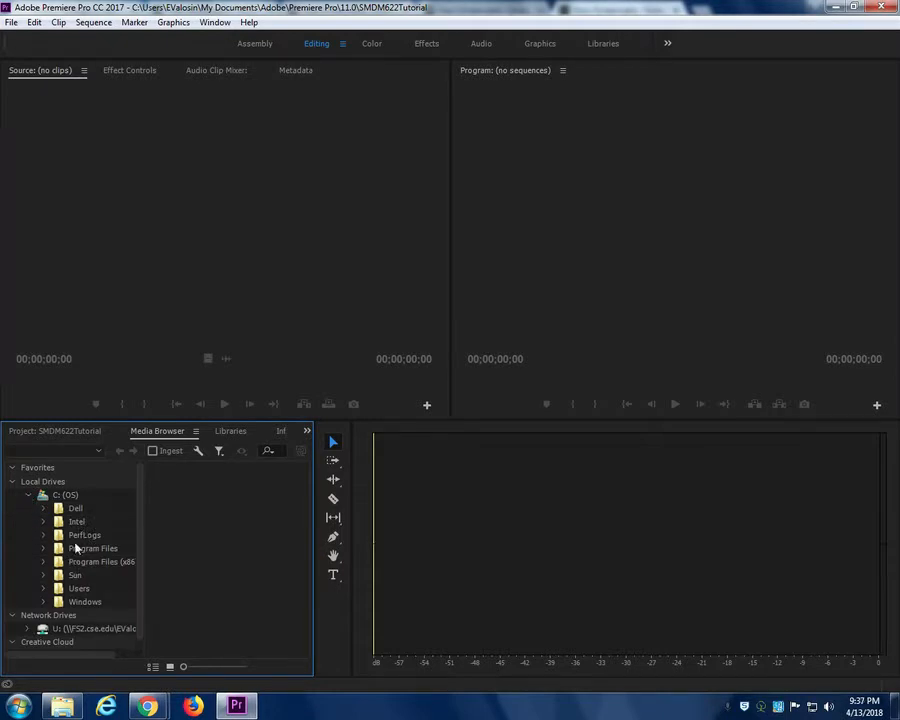
left_click(43, 548)
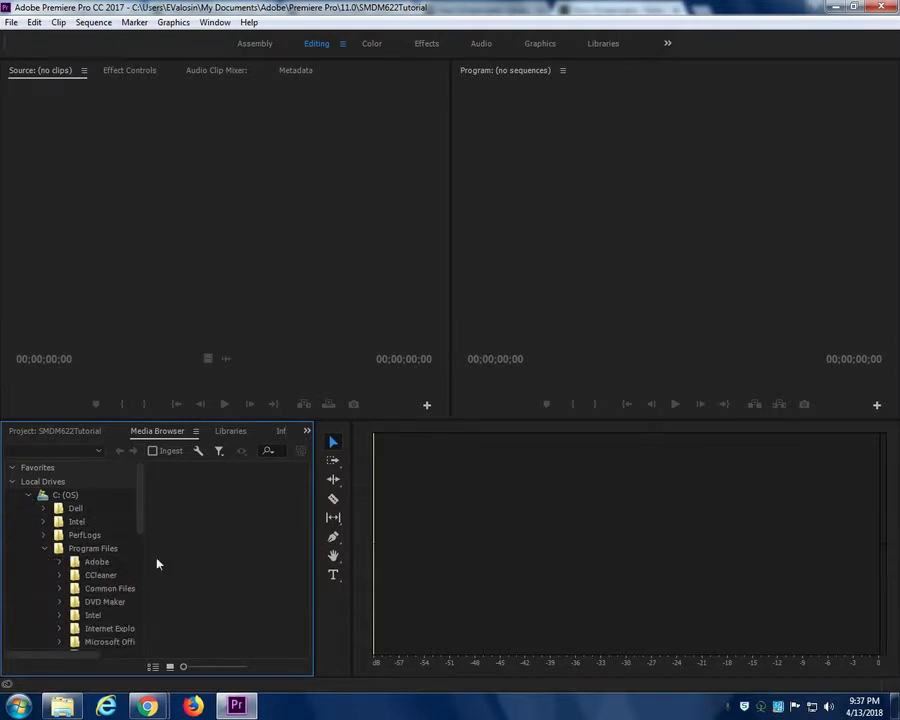
left_click(13, 482)
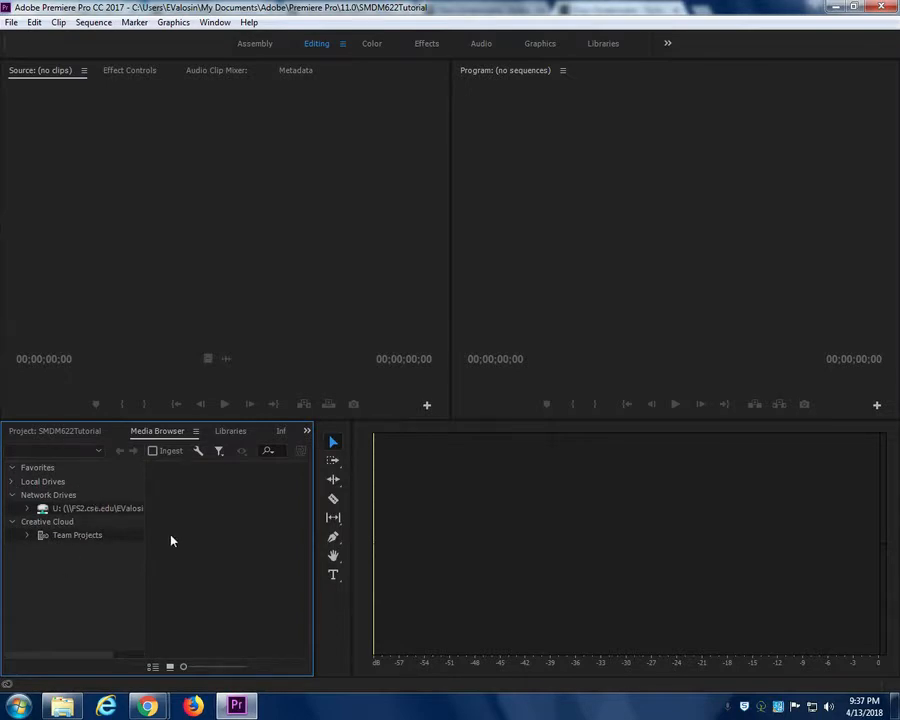
Import the five selected media files from the "for tutorial" folder into the project, then deselect them.
left_click(70, 431)
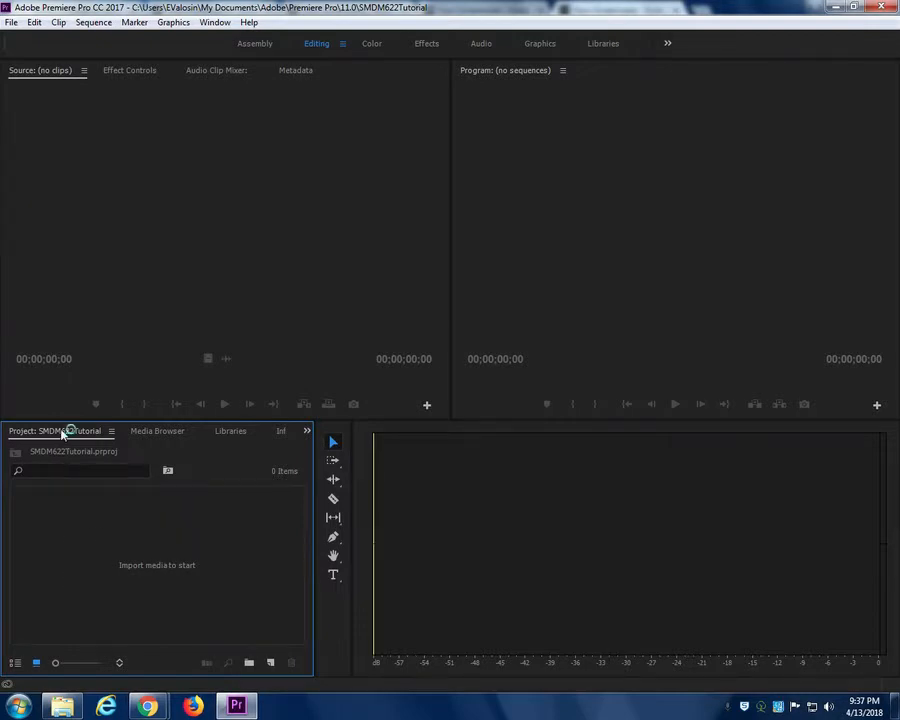
left_click(62, 705)
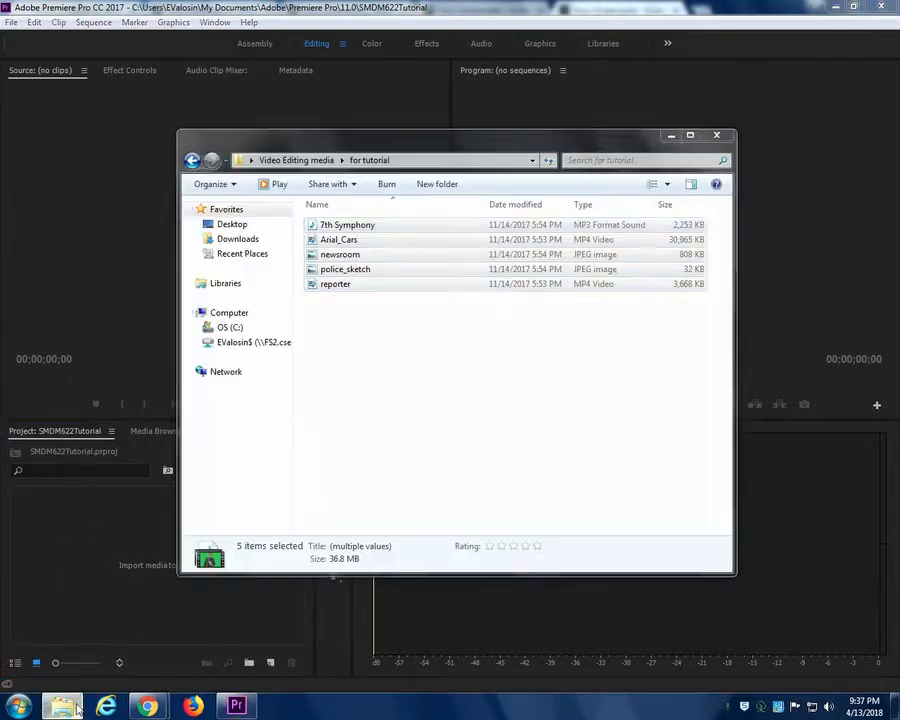
left_click_drag(322, 236, 80, 550)
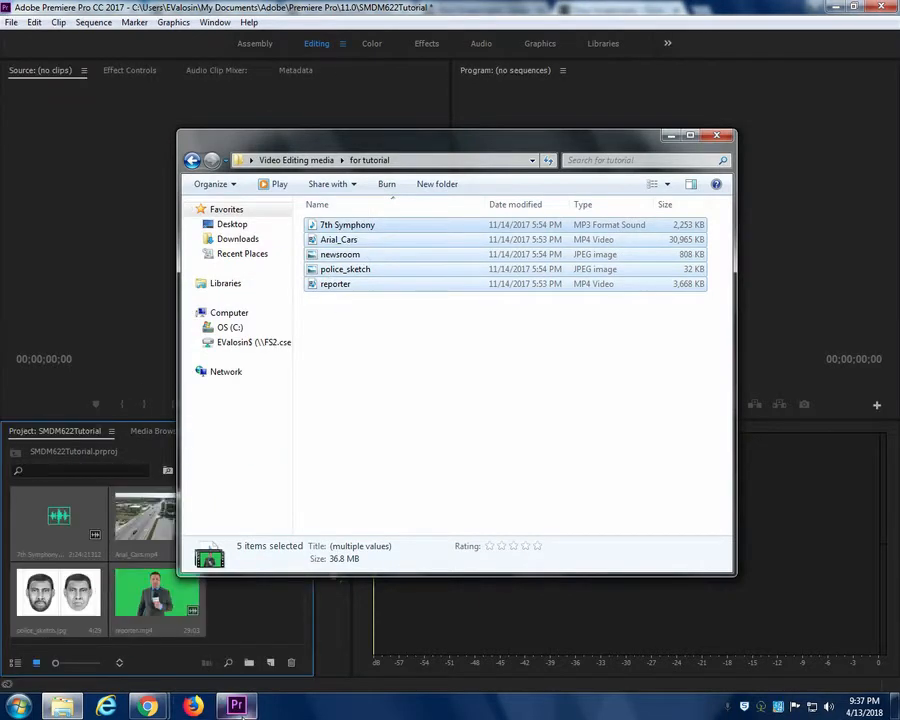
left_click(238, 706)
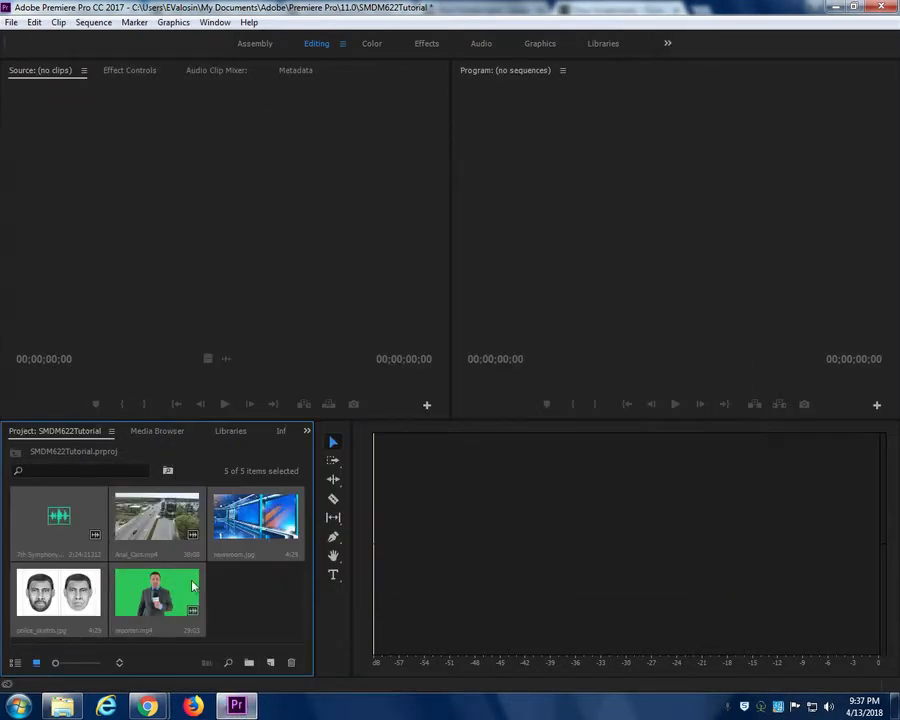
left_click(247, 603)
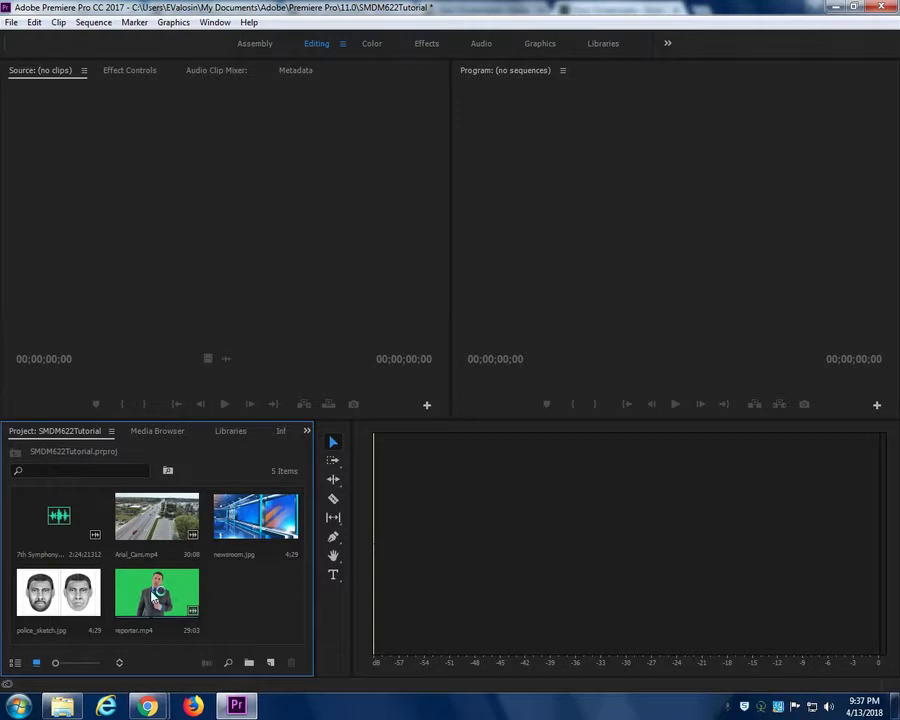
Load reporter.mp4 into the Source Monitor and preview a short portion from an earlier point in the clip.
double_click(153, 598)
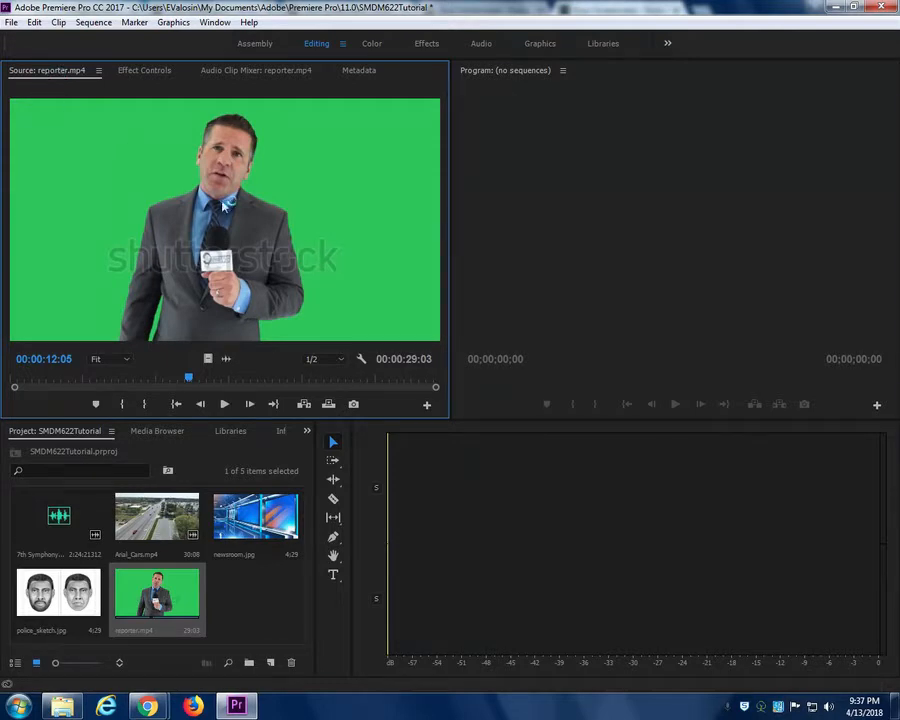
left_click_drag(187, 378, 118, 378)
left_click(224, 404)
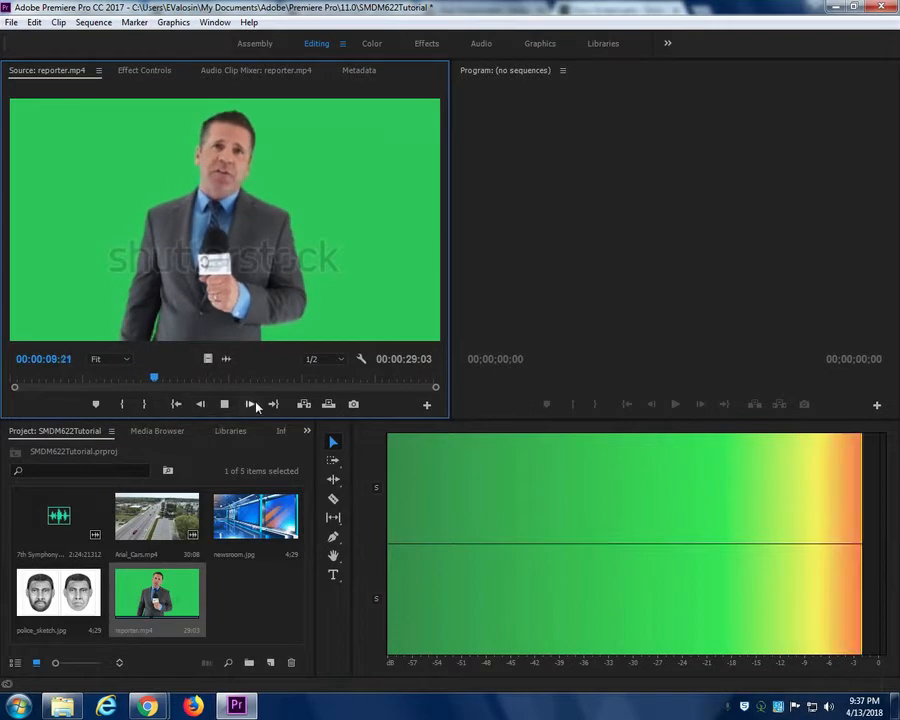
left_click(224, 404)
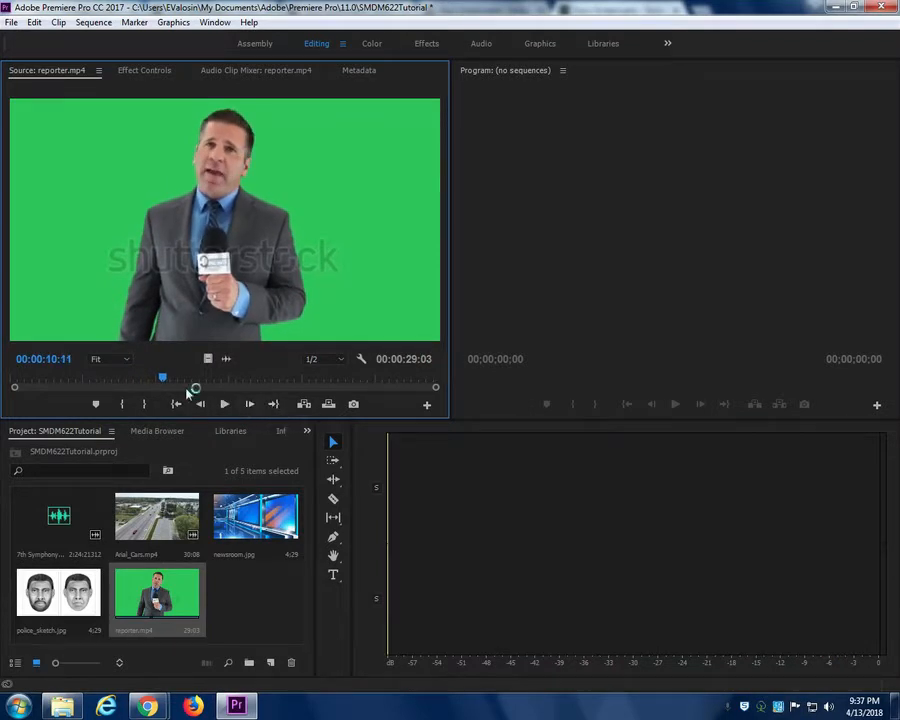
Look over the effect controls, audio clip mixer and metadata of reporter.mp4, and return to its source view.
left_click(150, 72)
left_click(308, 72)
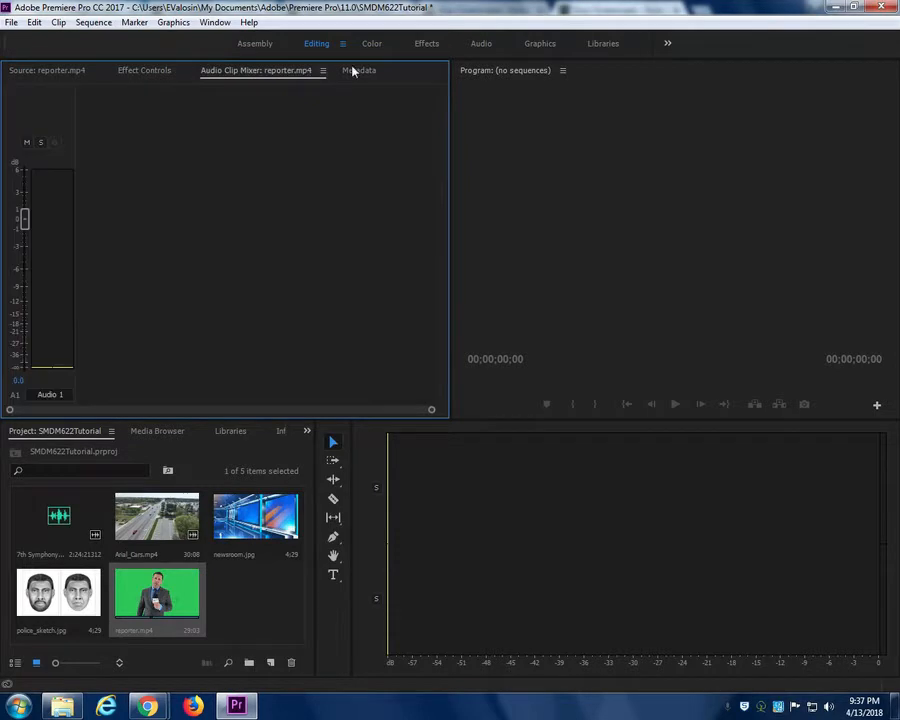
left_click(358, 71)
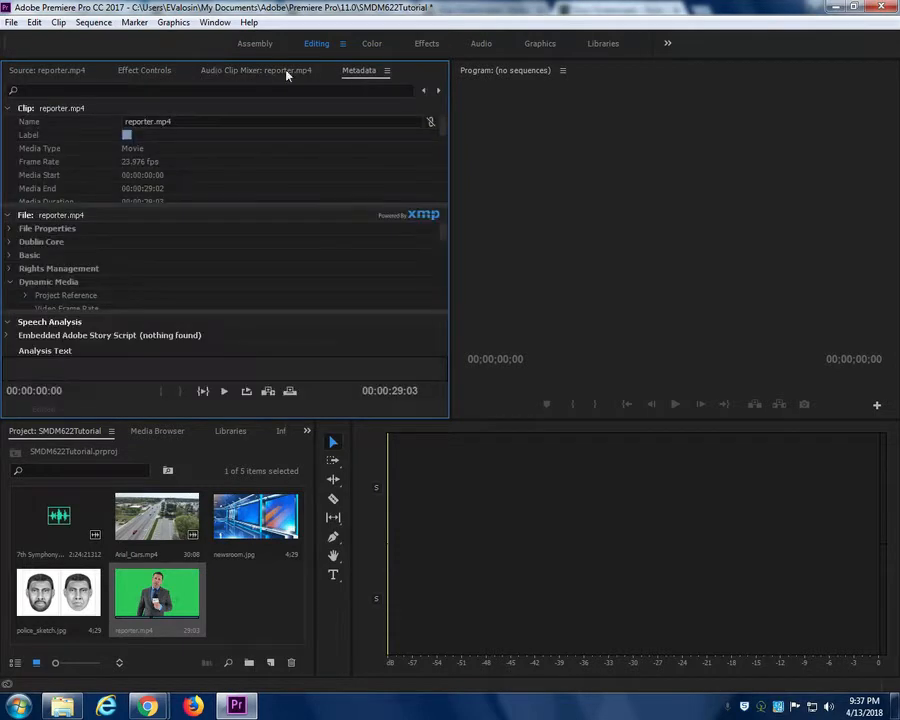
left_click(63, 72)
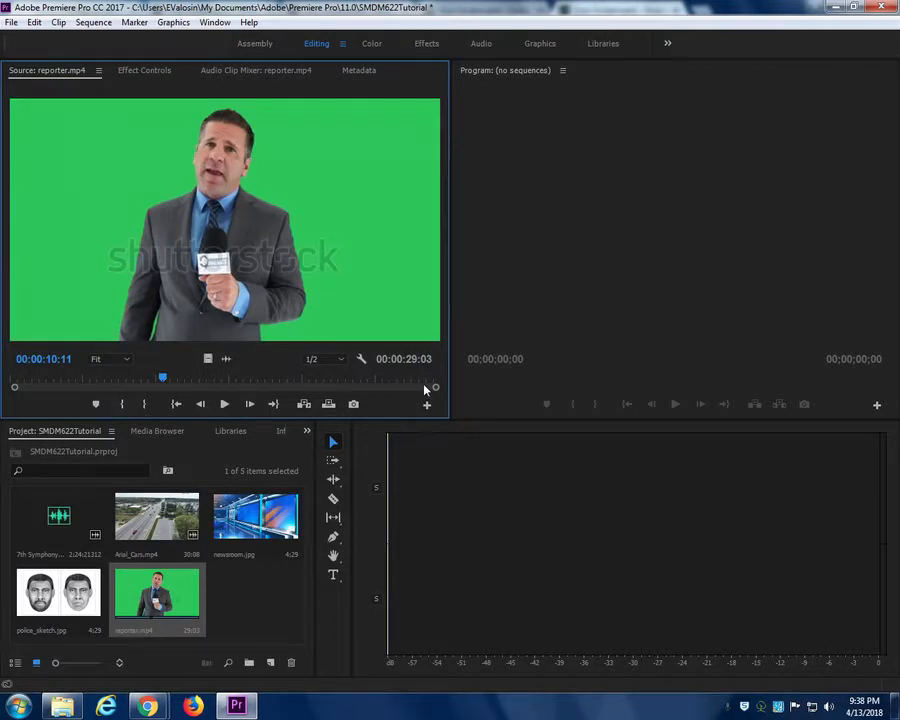
Play the opening of reporter.mp4 and mark its In point at 00:00:02:09.
left_click(226, 404)
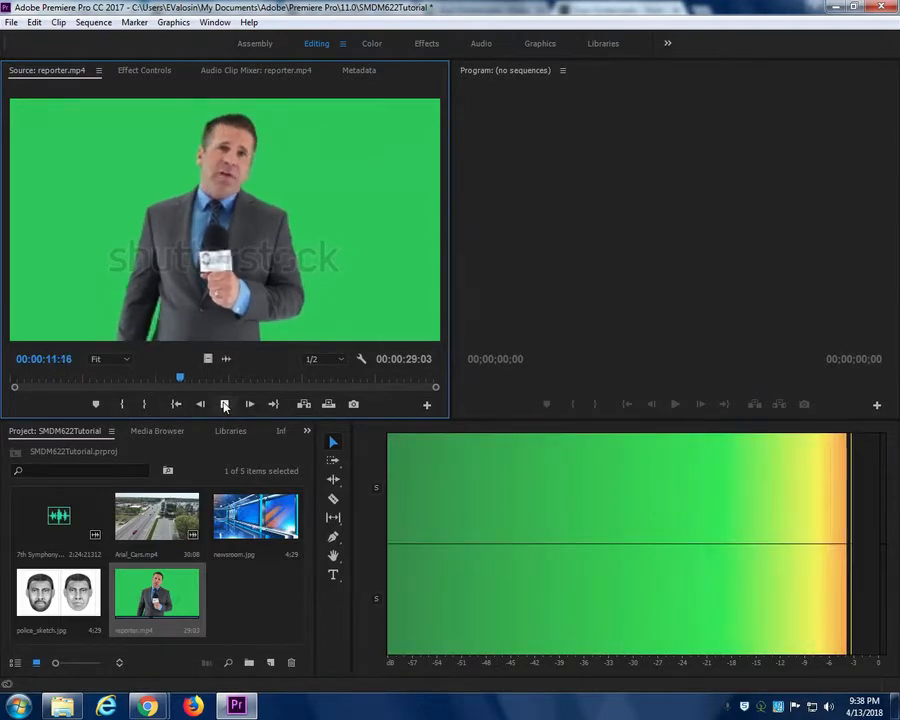
left_click_drag(185, 389, 16, 389)
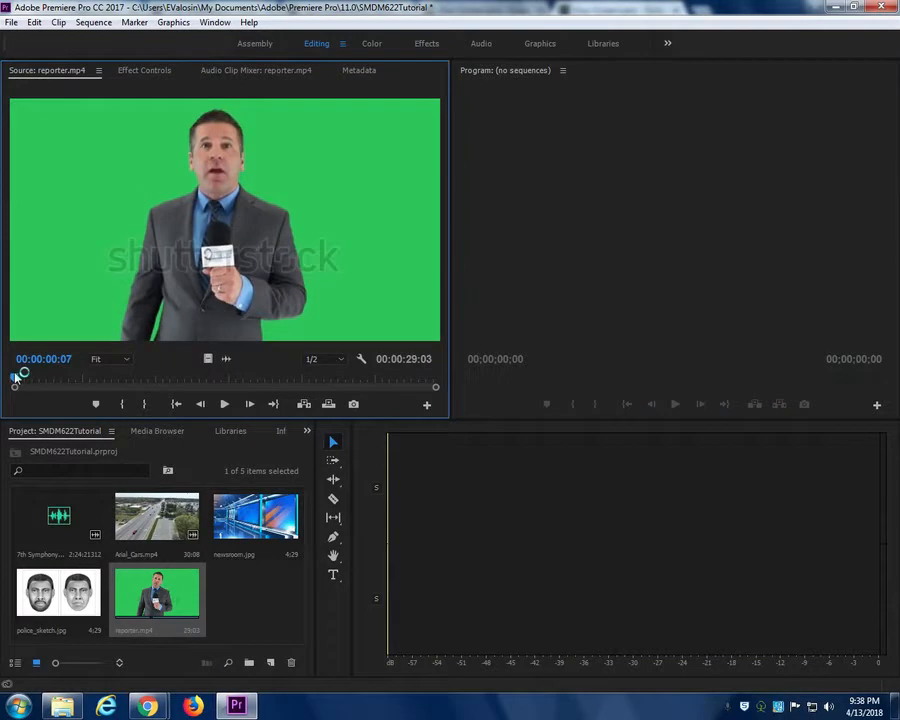
left_click(225, 404)
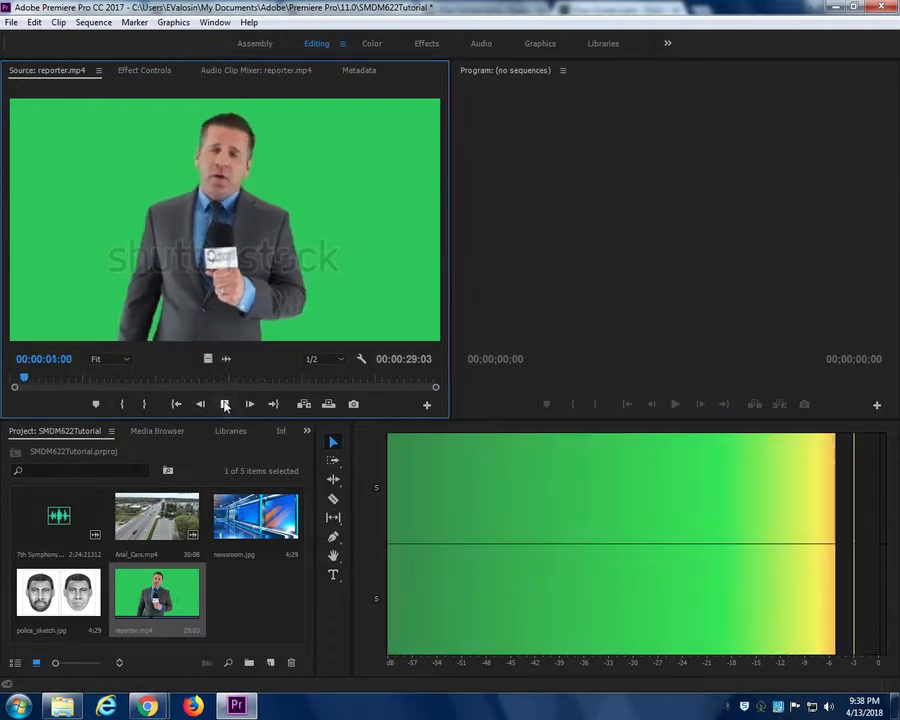
left_click(225, 404)
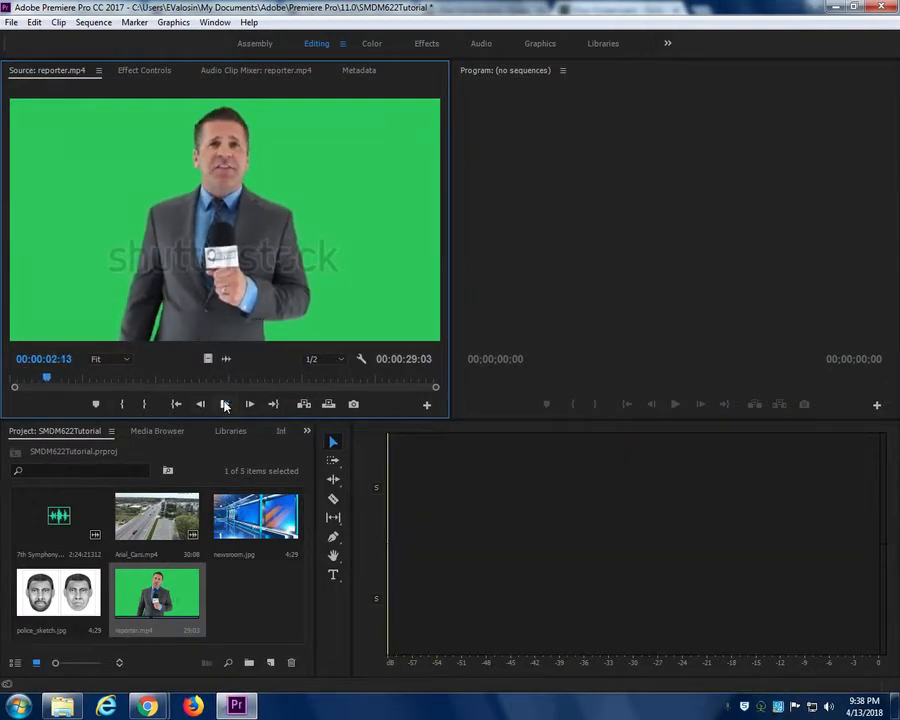
left_click(44, 378)
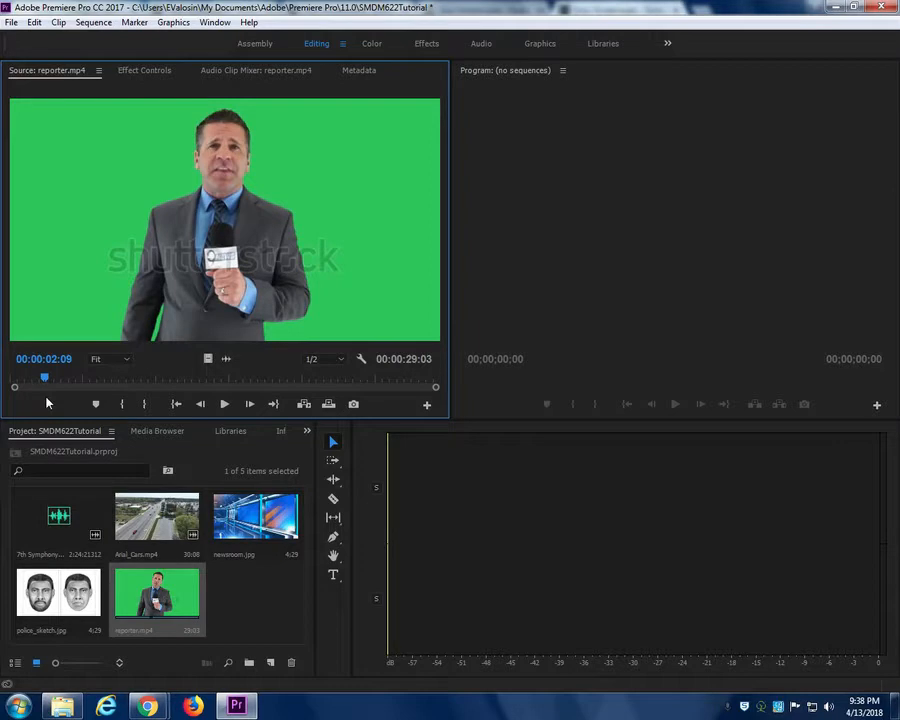
key("i")
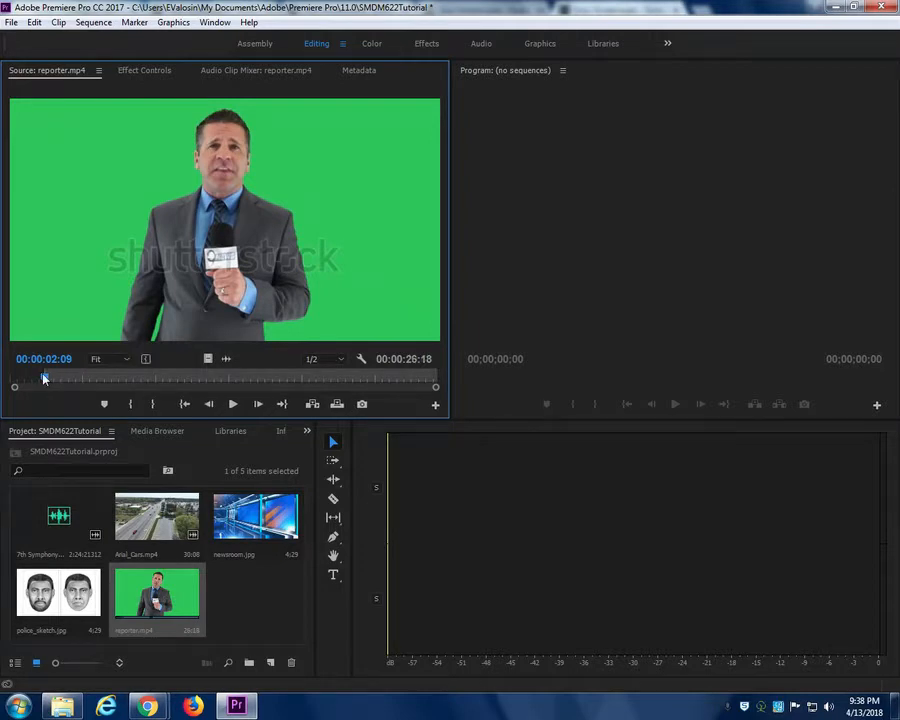
Preview reporter.mp4 past the In point and mark its Out point at 00:00:22:20.
left_click(235, 404)
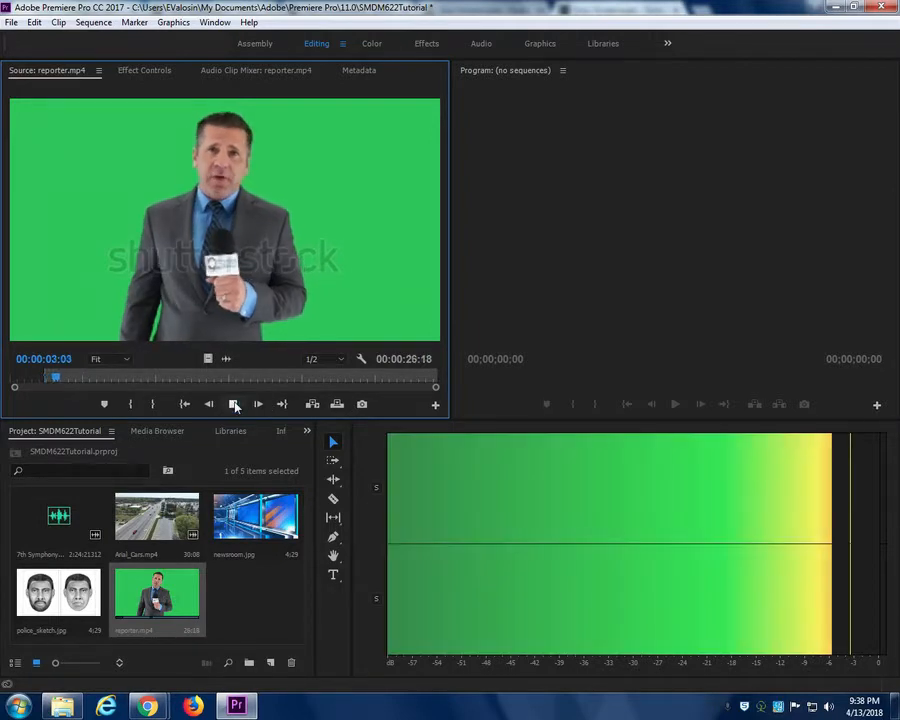
left_click(235, 404)
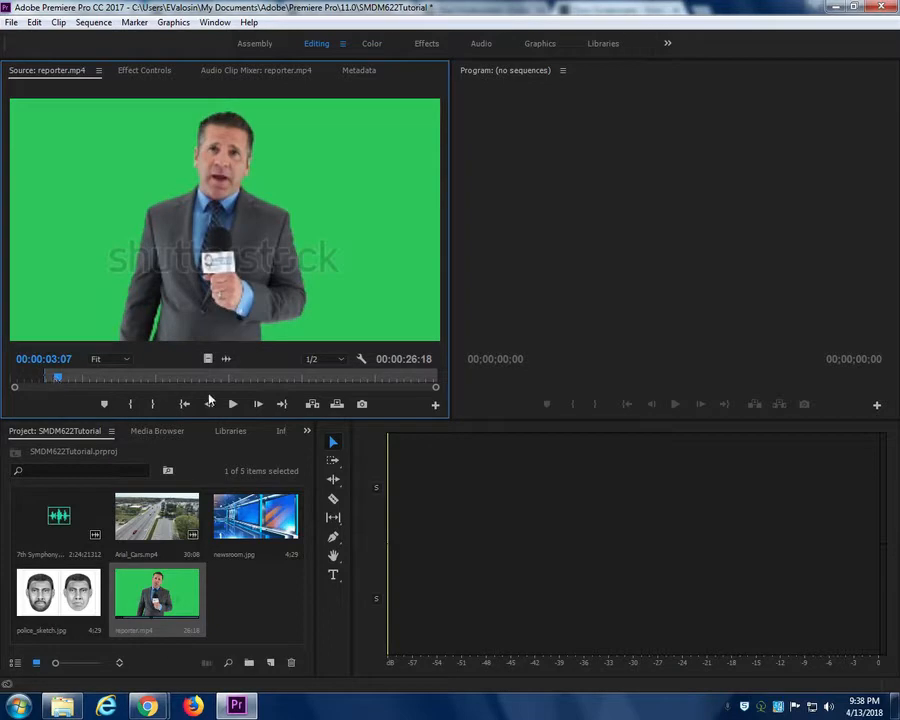
left_click(347, 380)
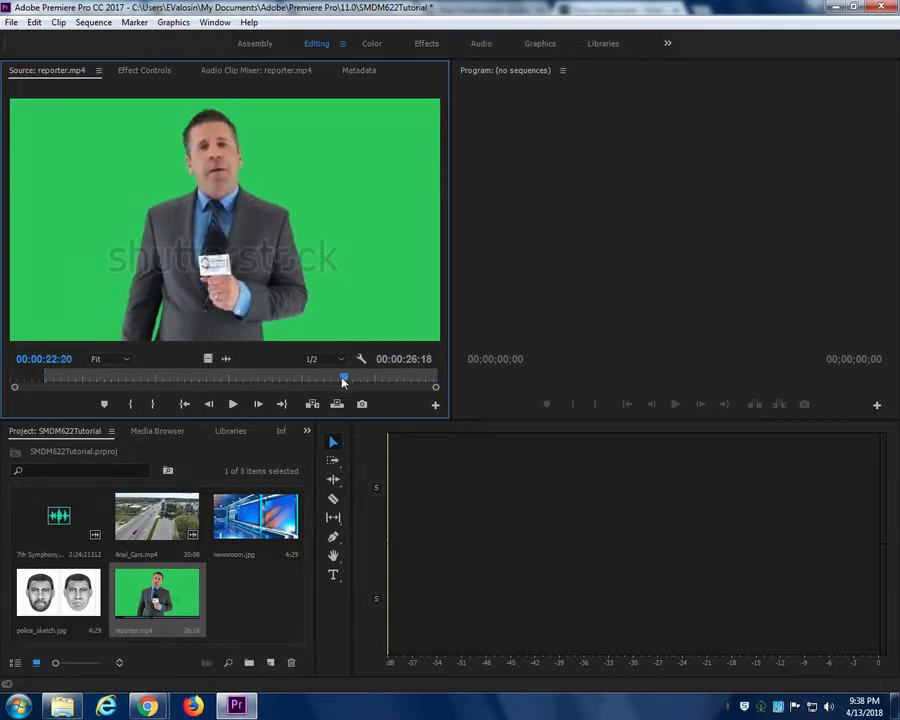
key("o")
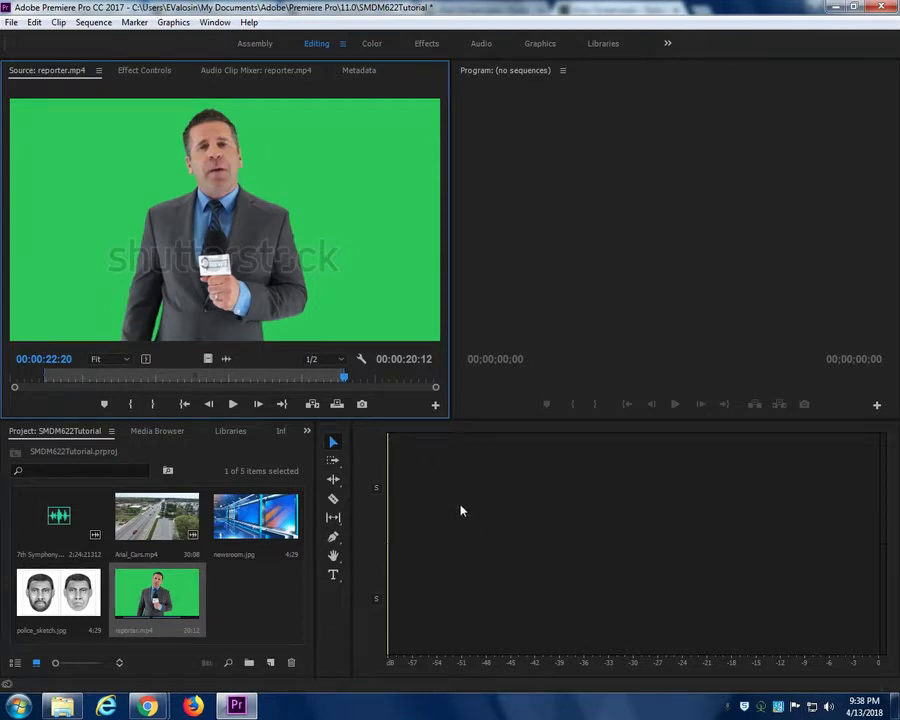
Show the Timeline and dock it together with the Audio Meters, leaving the Timeline in front.
left_click(218, 22)
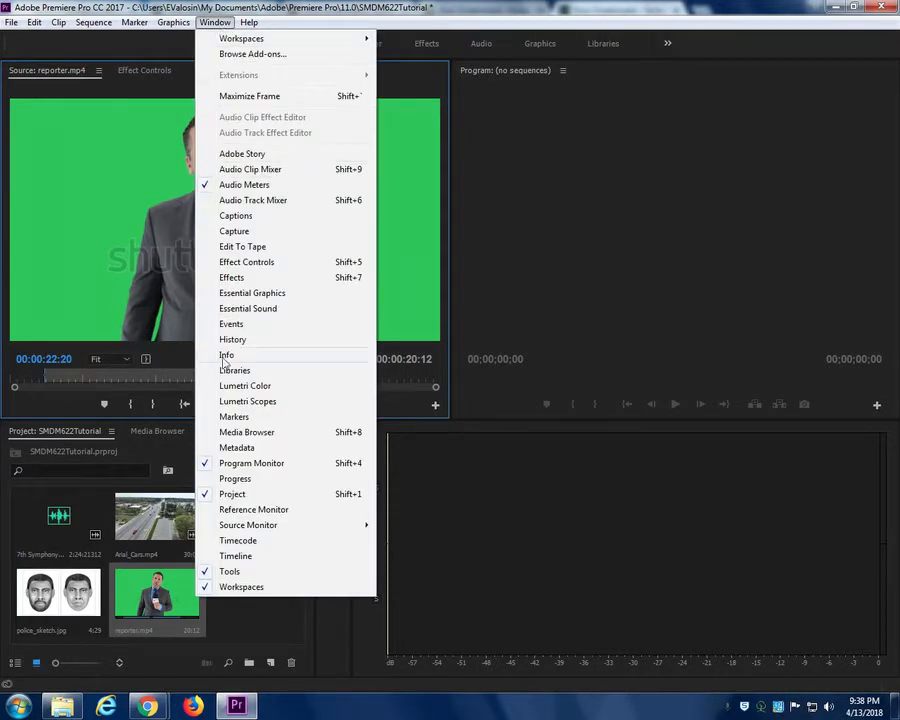
left_click(238, 556)
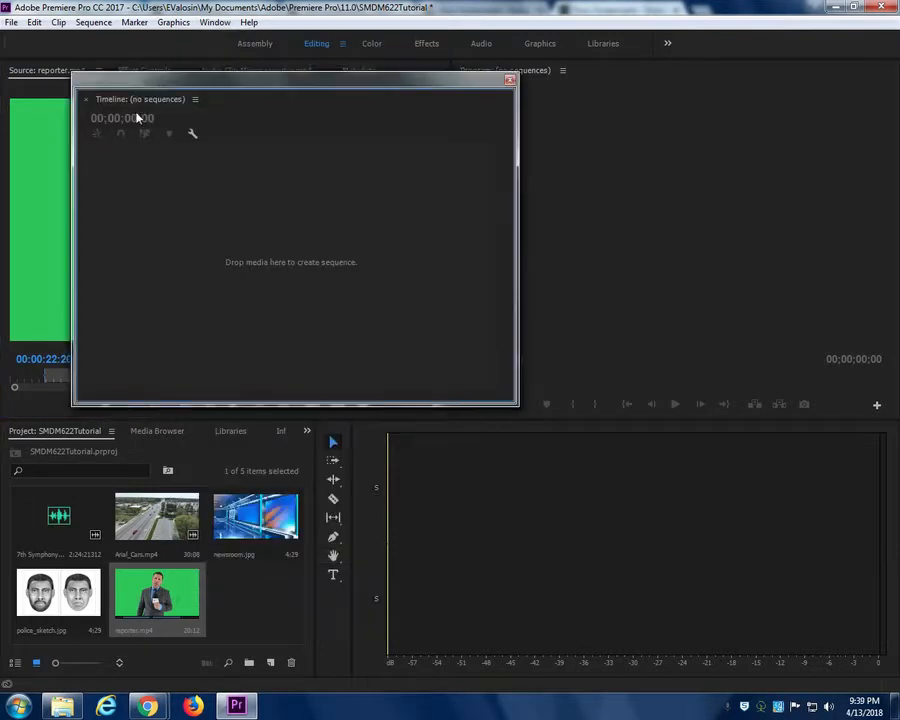
left_click_drag(141, 104, 430, 547)
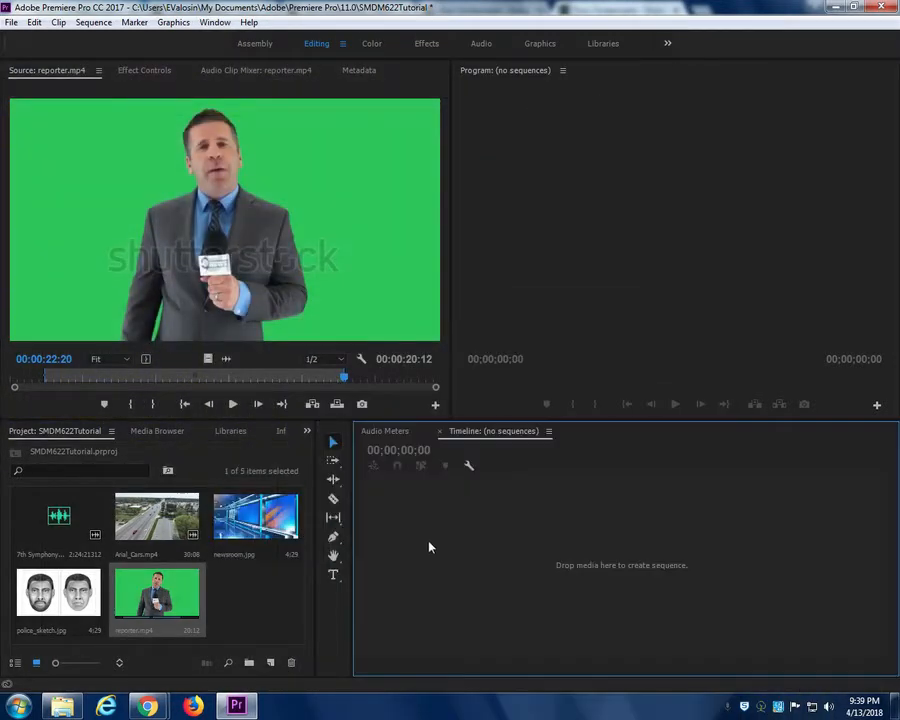
left_click(392, 433)
left_click(462, 432)
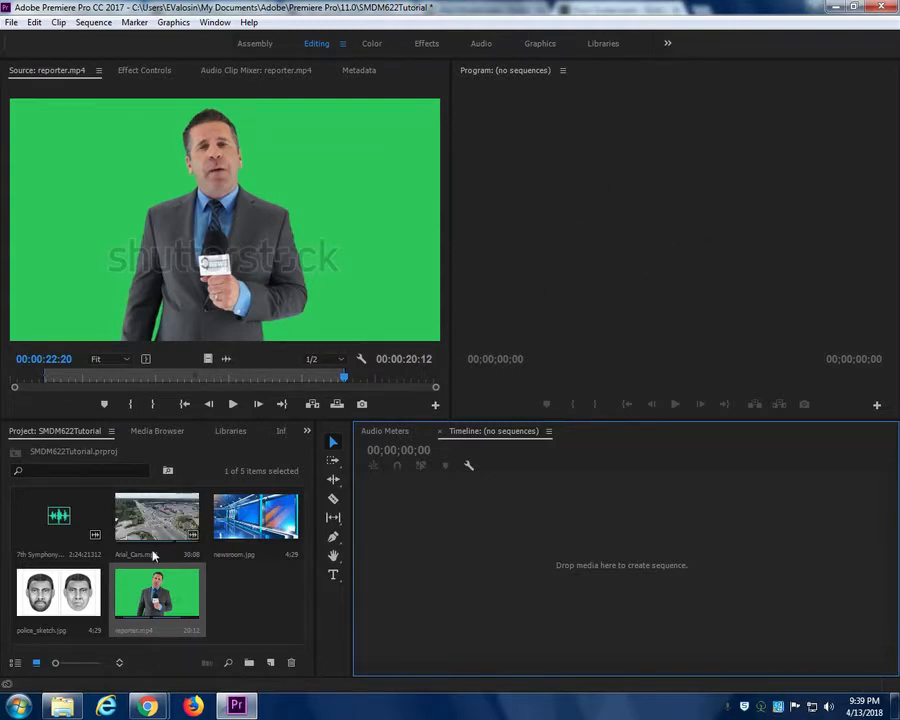
Create a sequence from the trimmed reporter.mp4 clip, keep the playhead at its start, and open the sequence clip in the Source Monitor.
left_click(143, 209)
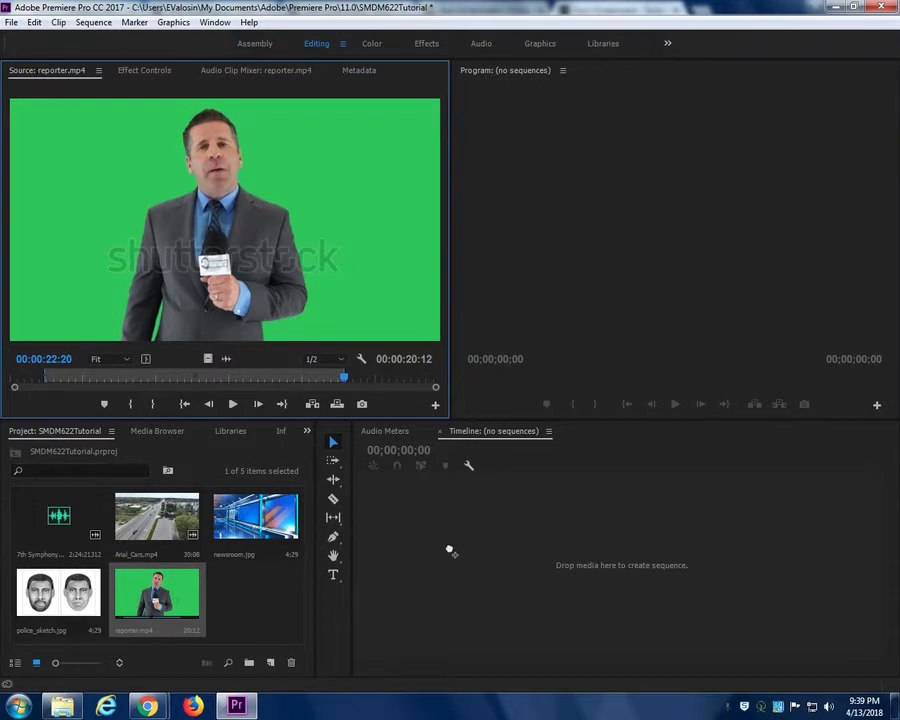
left_click_drag(450, 550, 450, 548)
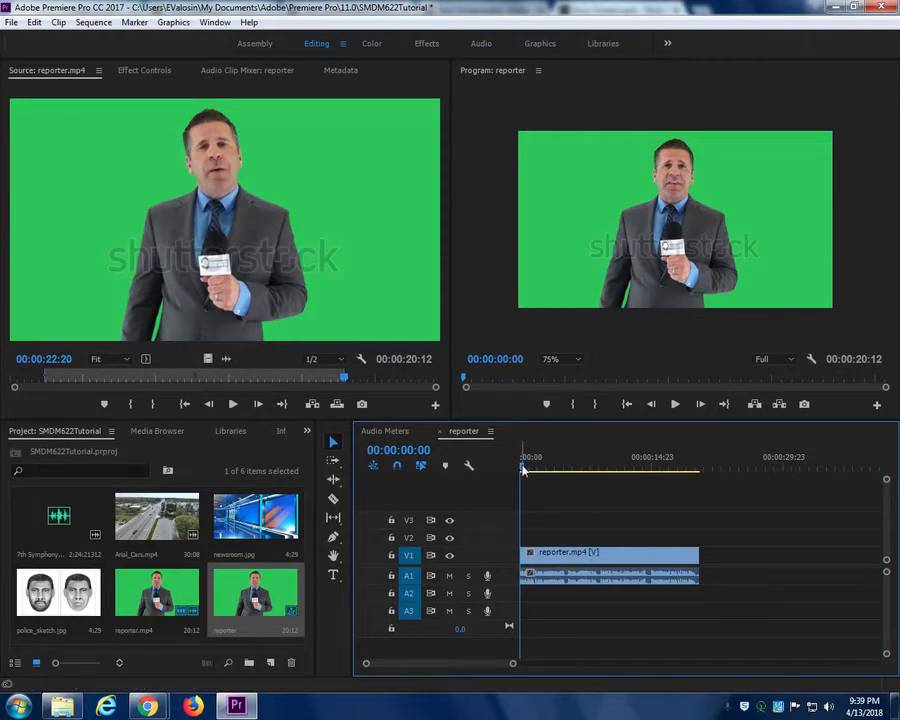
mouse_move(523, 470)
left_mouse_down()
mouse_move(673, 472)
mouse_move(522, 474)
left_mouse_up()
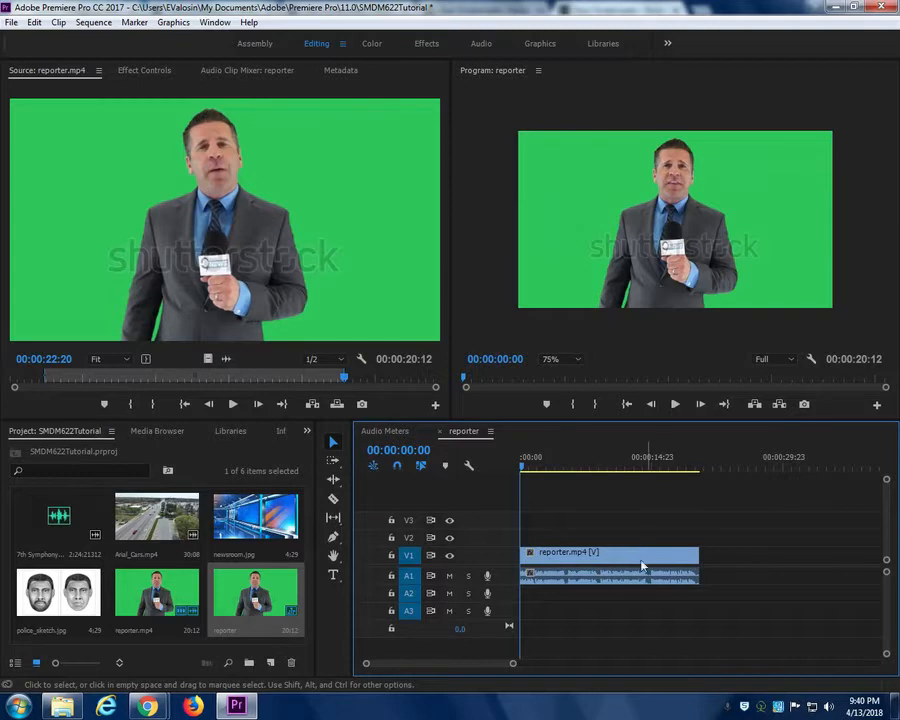
double_click(614, 560)
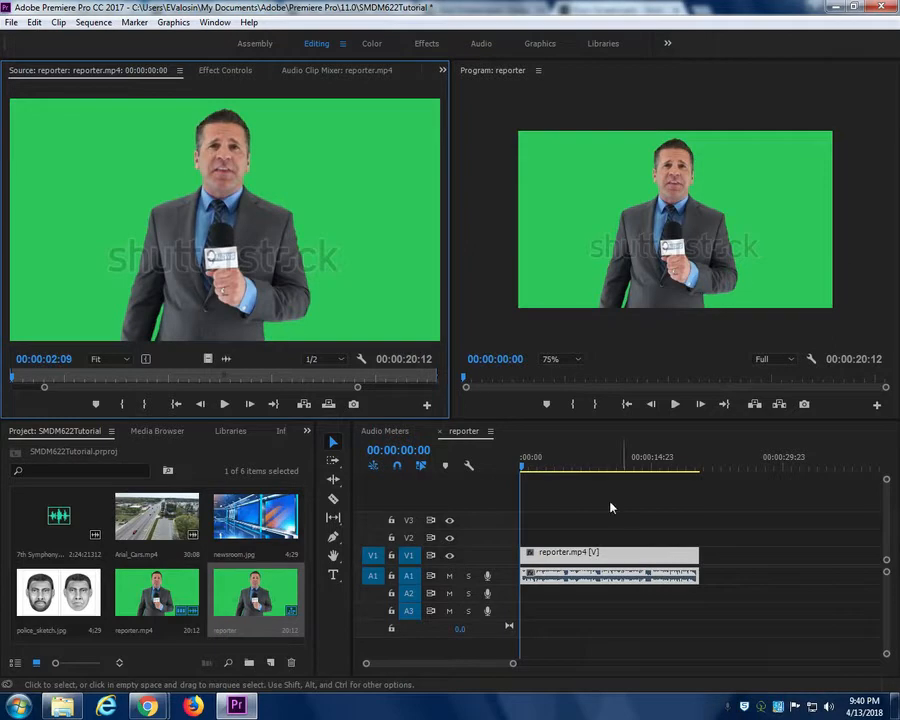
left_click(590, 566)
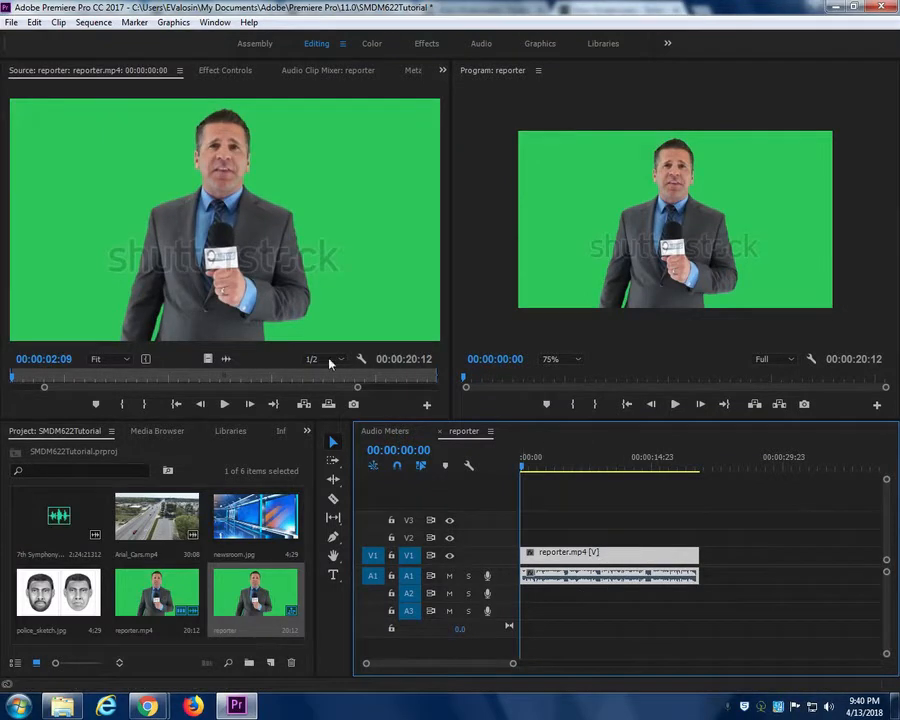
left_click(245, 73)
left_click(137, 75)
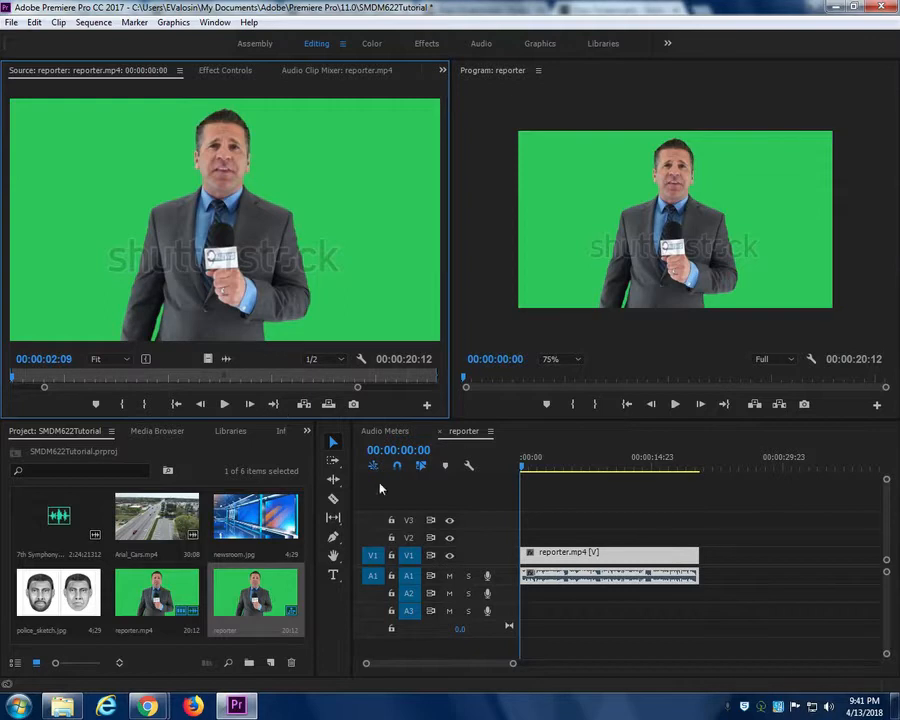
left_click(213, 22)
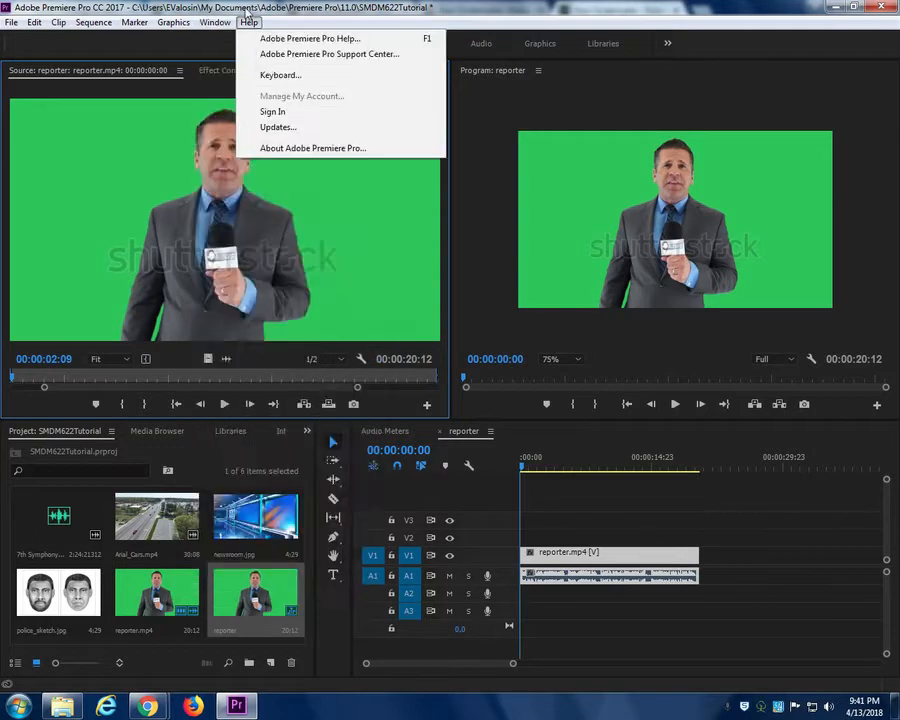
left_click(210, 24)
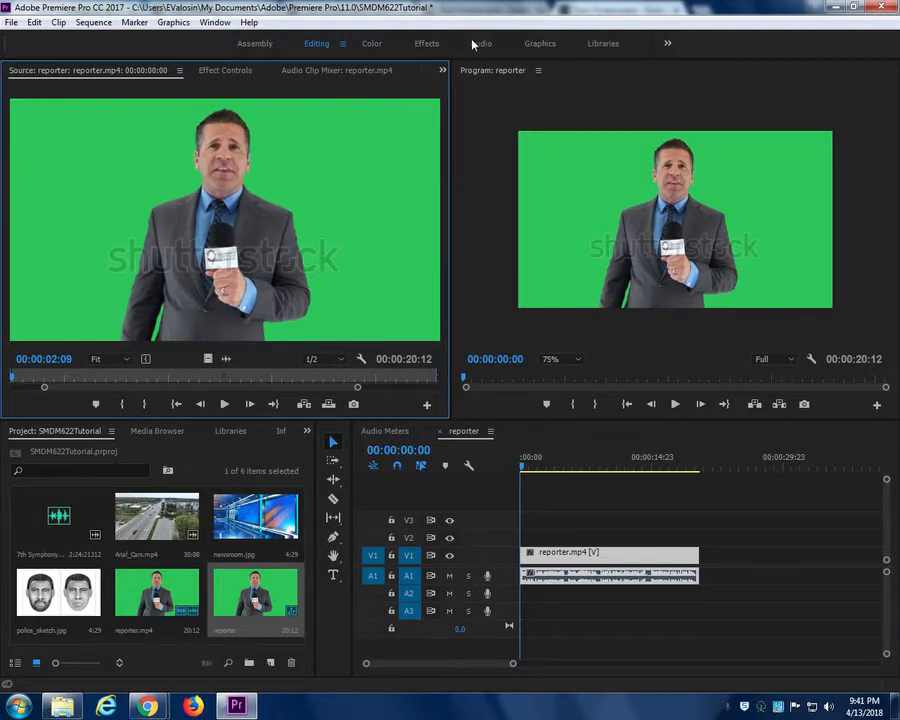
Look through the Color, Effects, Audio and Graphics workspaces and return to the Editing workspace.
left_click(316, 43)
left_click(376, 45)
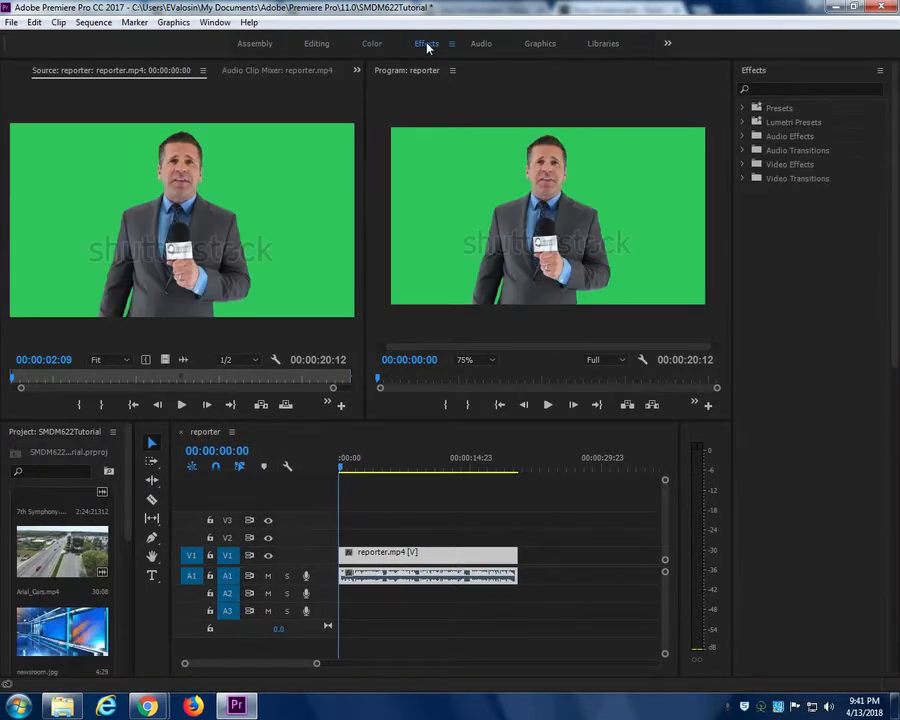
left_click(484, 44)
left_click(540, 44)
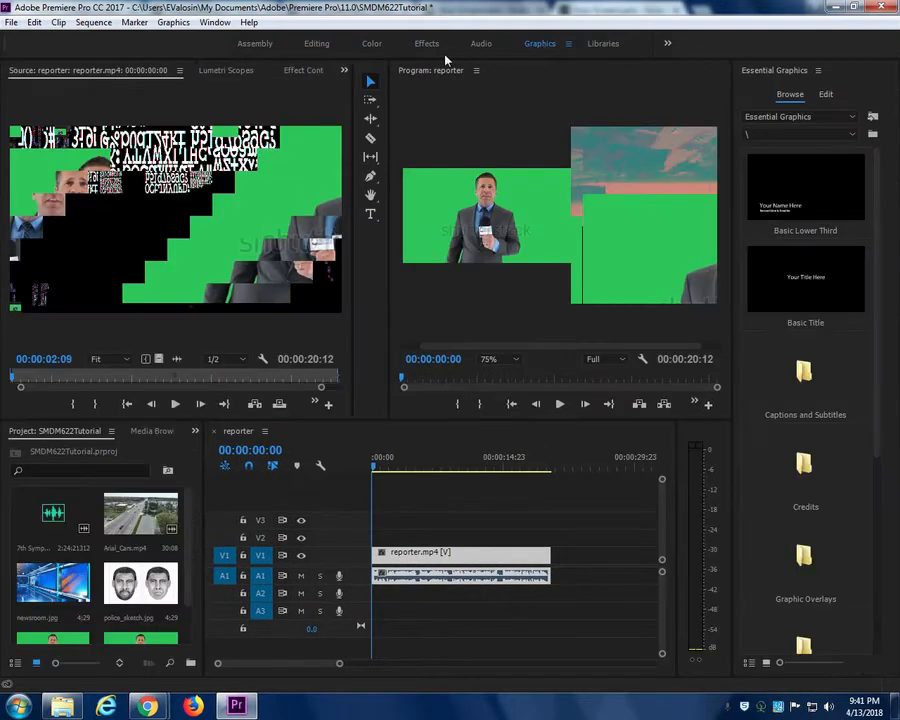
left_click(316, 43)
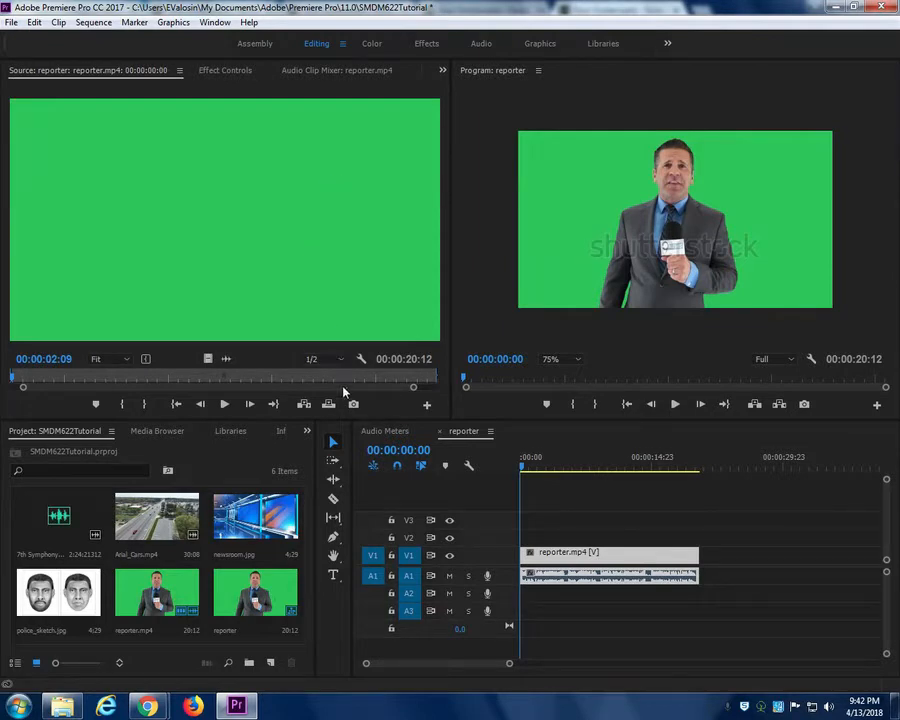
Replace the trimmed clip in the sequence with full-length reporter.mp4, extending its In and Out points to the source's start and end.
left_click(666, 550)
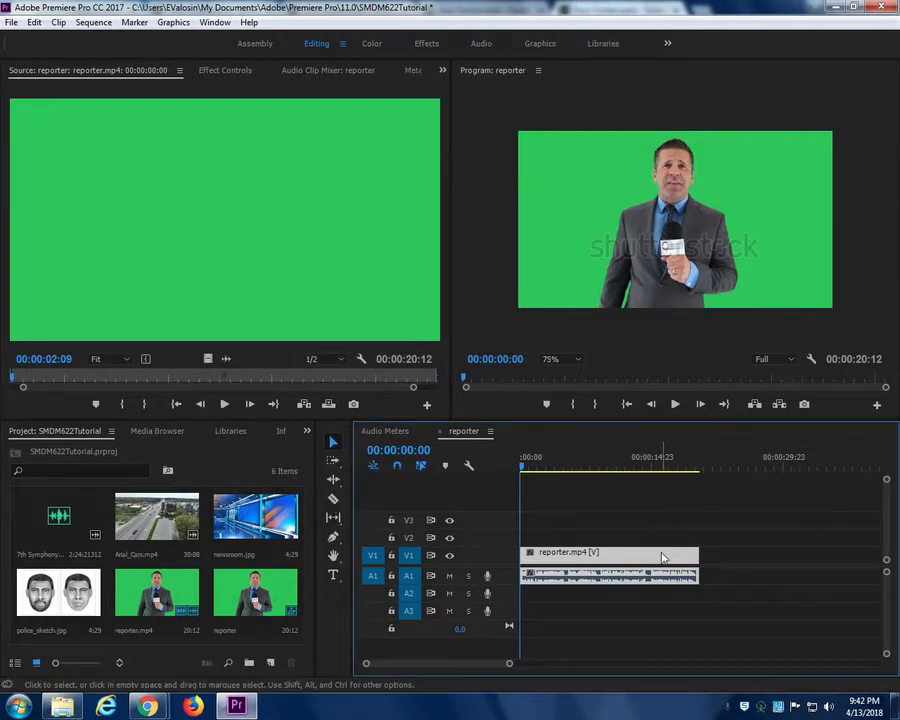
key("Delete")
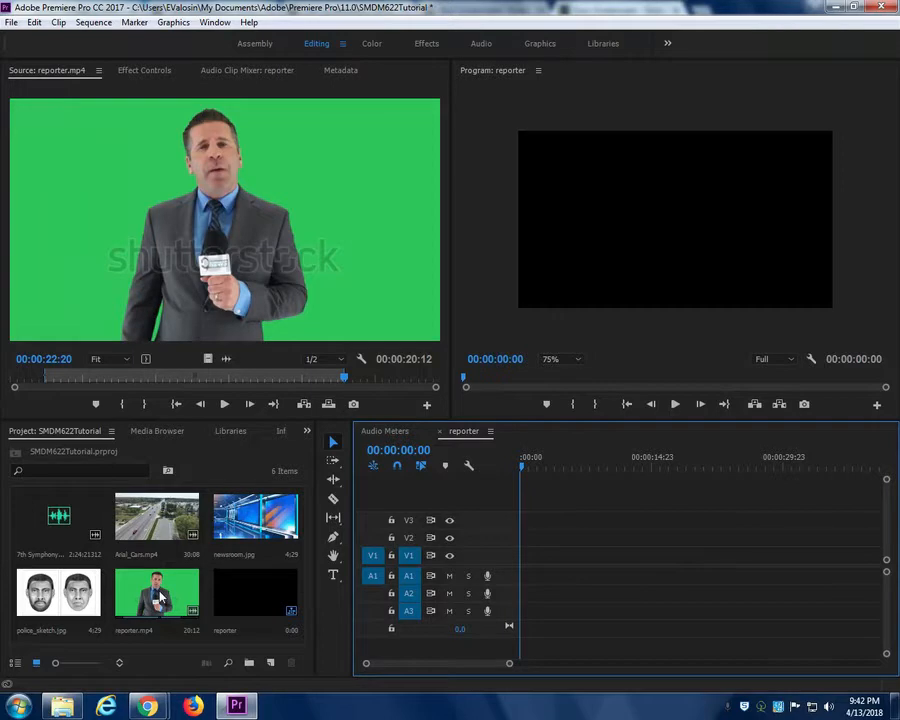
double_click(160, 597)
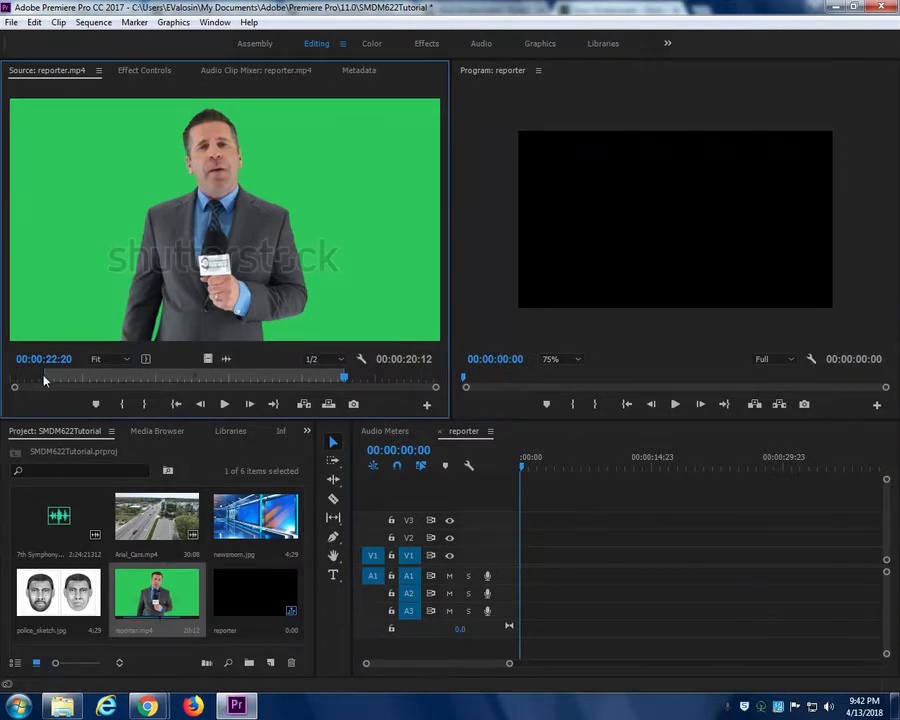
left_click_drag(46, 373, 15, 373)
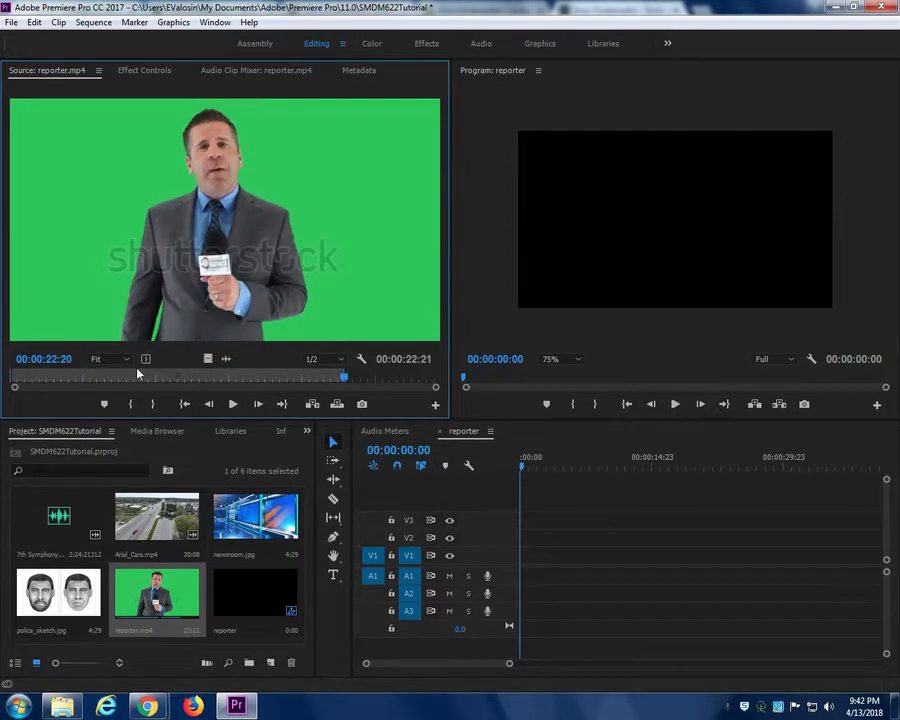
left_click_drag(345, 380, 456, 381)
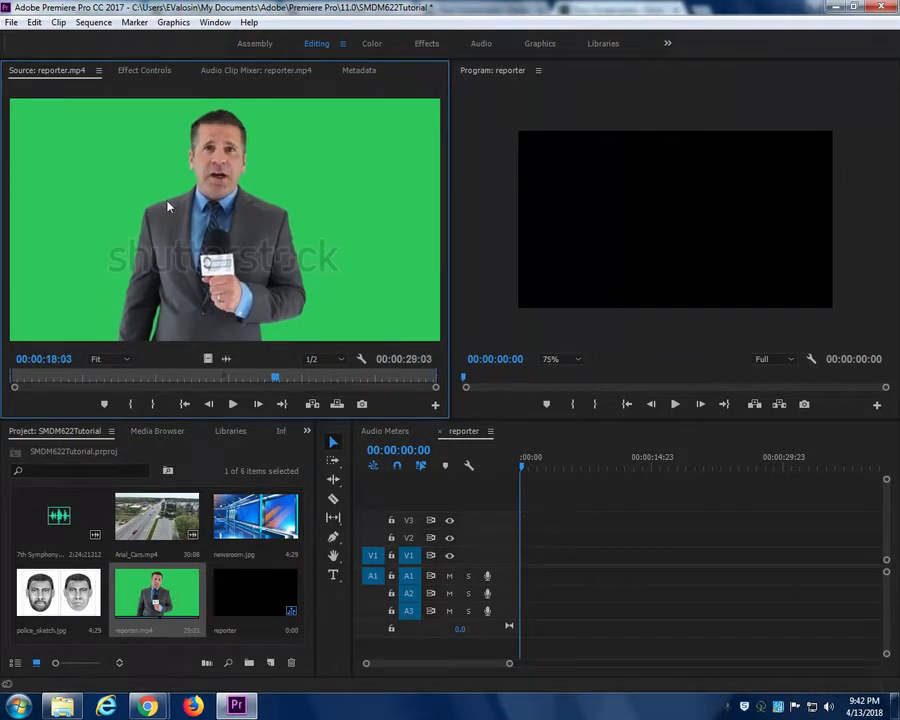
left_click_drag(168, 218, 524, 551)
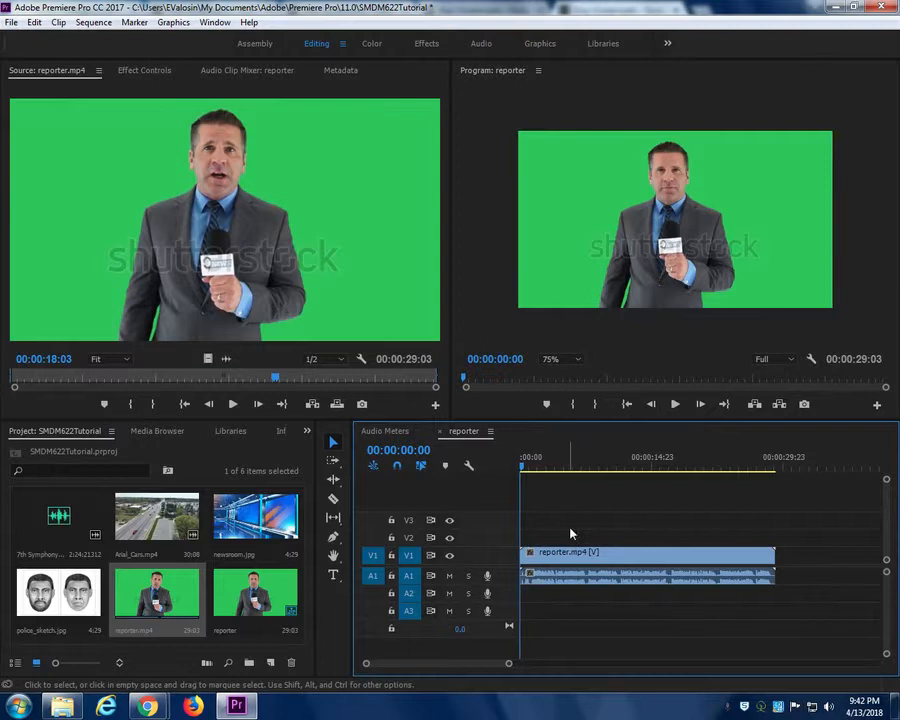
Try shifting reporter.mp4 about four seconds later on V1, preview the opening gap, and return the clip and playhead to the start.
left_click_drag(556, 562, 618, 562)
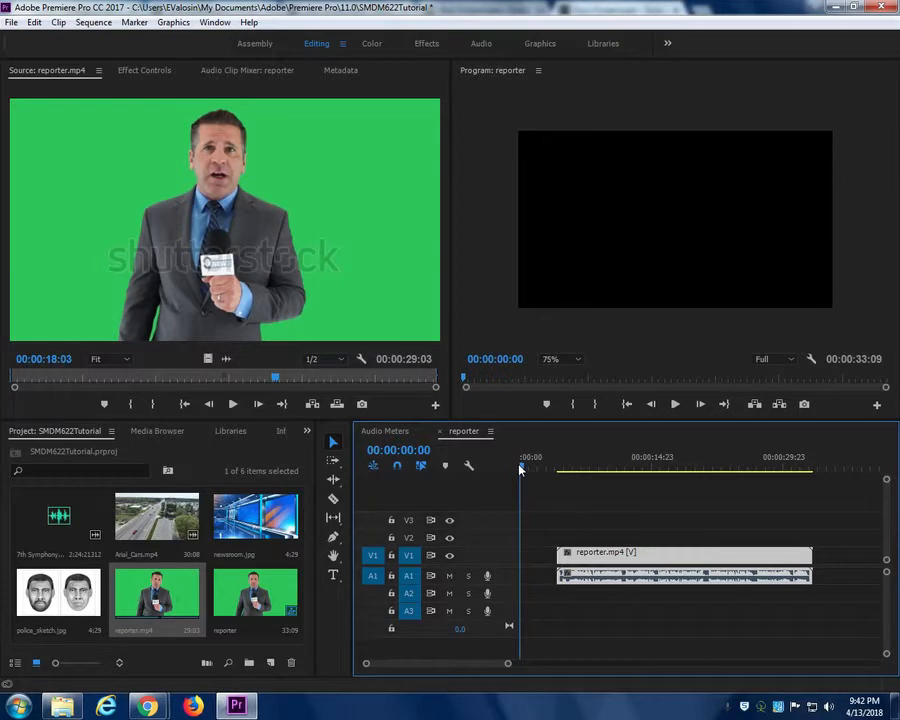
key("space")
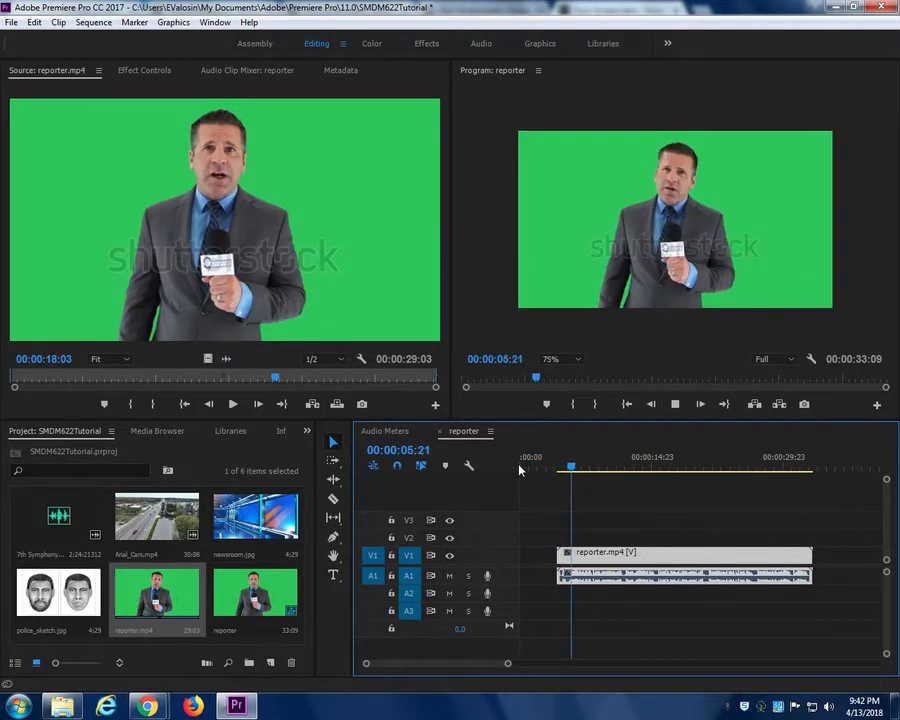
key("space")
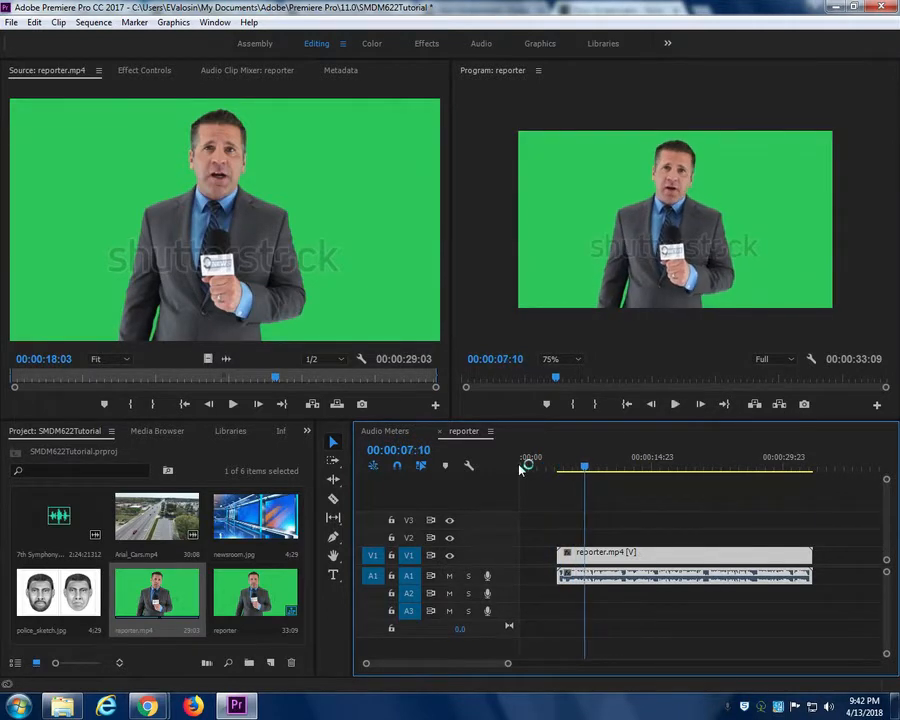
left_click_drag(737, 561, 685, 563)
left_click_drag(585, 469, 516, 472)
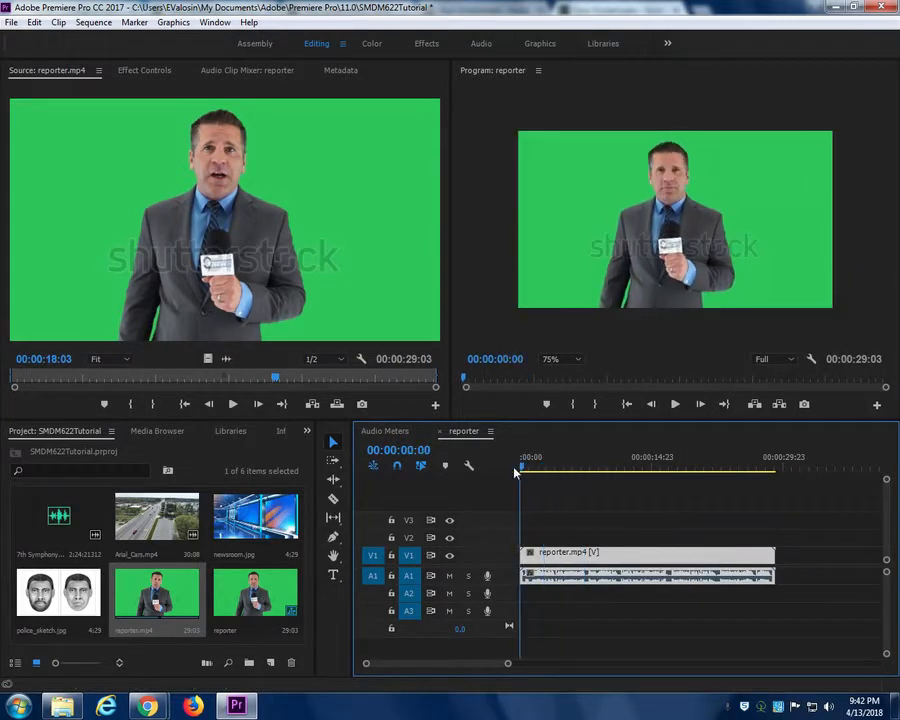
Add Arial_Cars.mp4 to V2 above reporter.mp4, starting about 8.5 seconds into the sequence.
left_click(142, 506)
left_click_drag(150, 510, 606, 538)
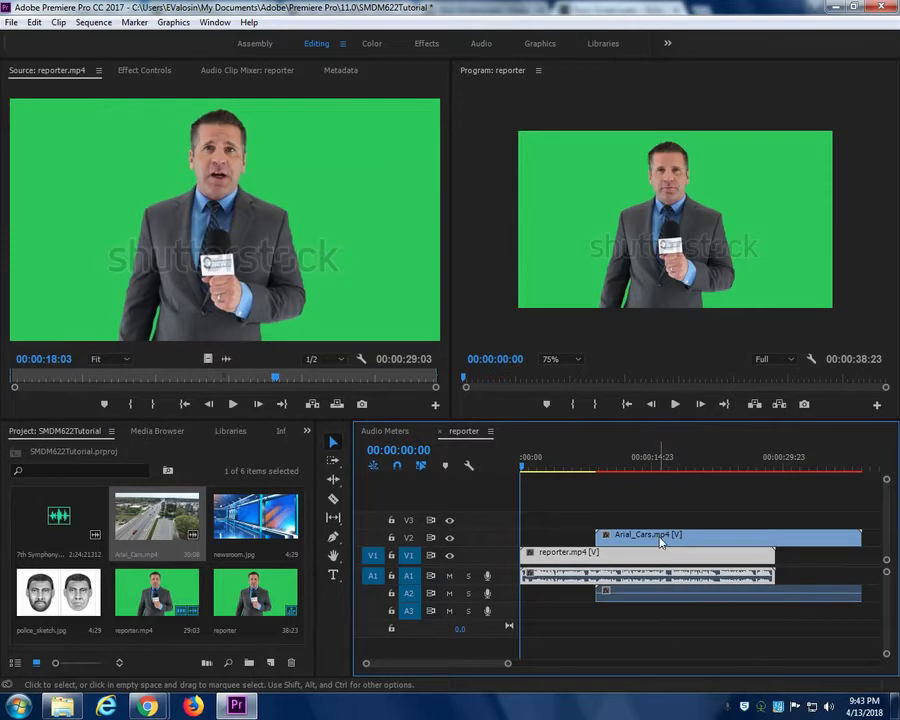
Try overwriting part of reporter.mp4 on V1 with Arial_Cars.mp4, and undo the overwrite.
mouse_move(660, 541)
left_mouse_down()
mouse_move(662, 521)
mouse_move(640, 540)
mouse_move(575, 540)
mouse_move(670, 537)
left_mouse_up()
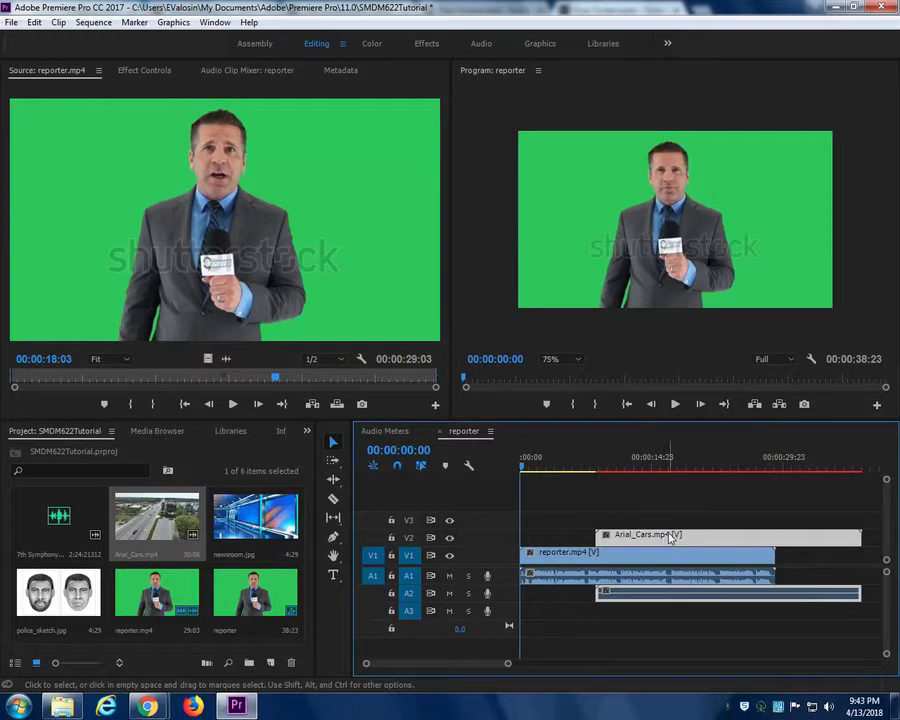
mouse_move(645, 540)
left_mouse_down()
mouse_move(645, 555)
mouse_move(652, 532)
mouse_move(660, 536)
left_mouse_up()
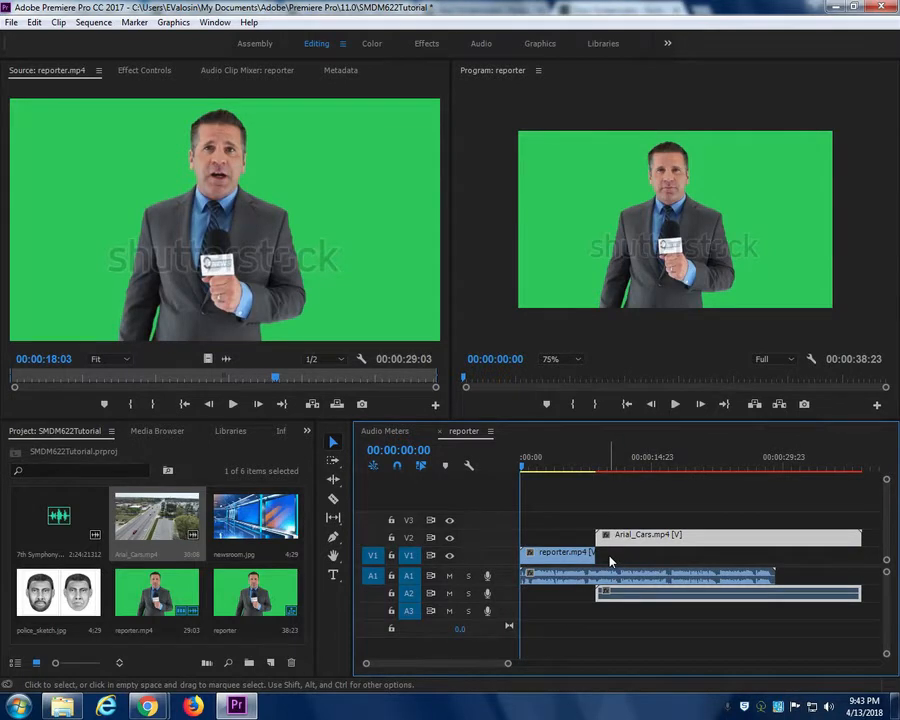
key("ctrl+z")
key("ctrl+z")
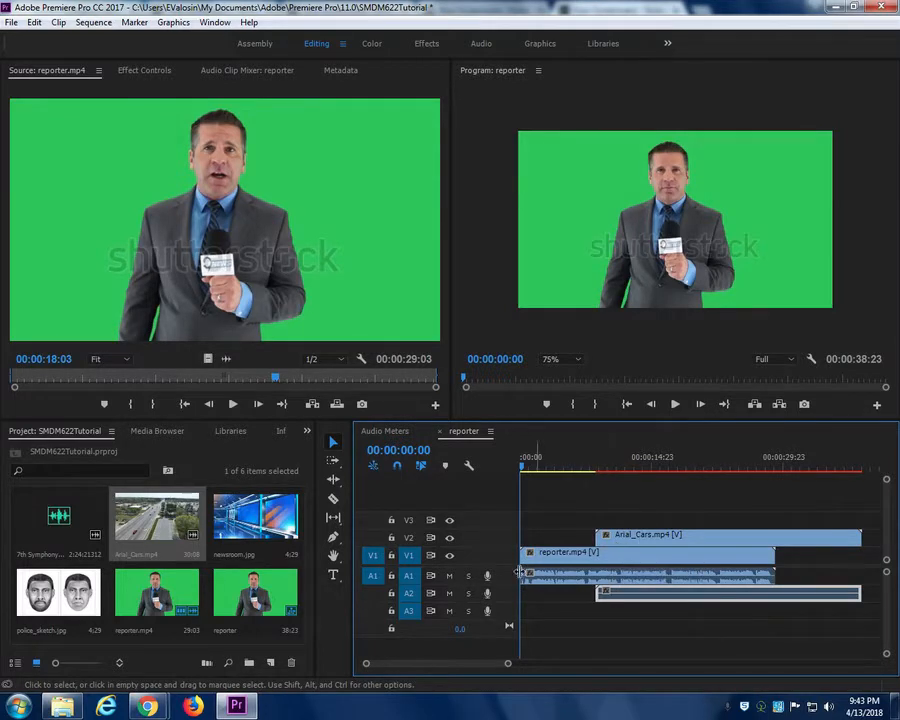
left_click_drag(628, 542, 630, 548)
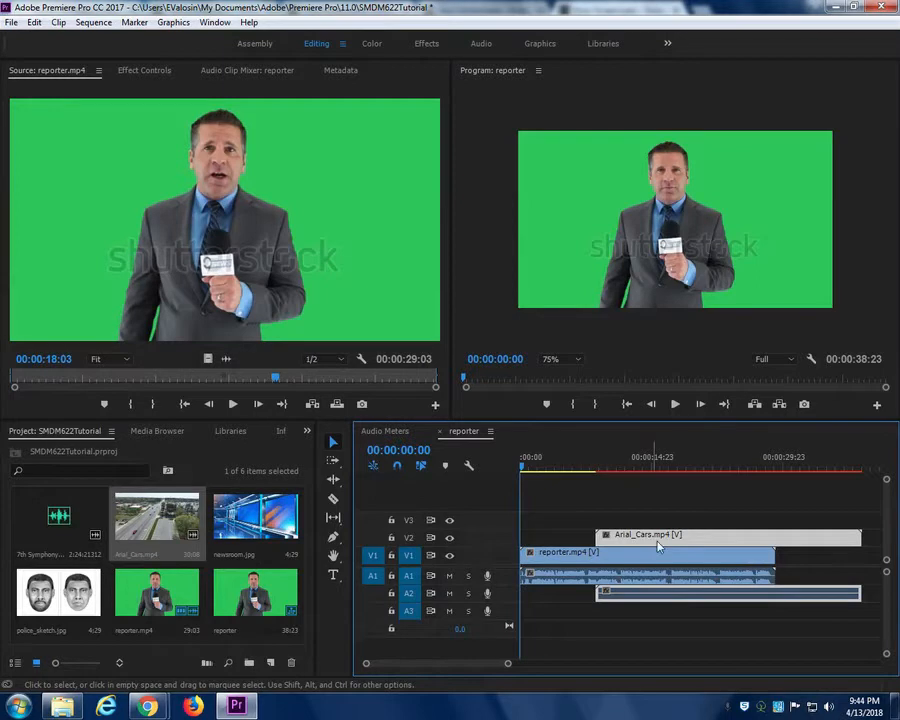
Move Arial_Cars.mp4 onto V1 directly after reporter.mp4 and preview the cut from 00:00:27:18.
left_click_drag(617, 545, 800, 566)
left_click(763, 474)
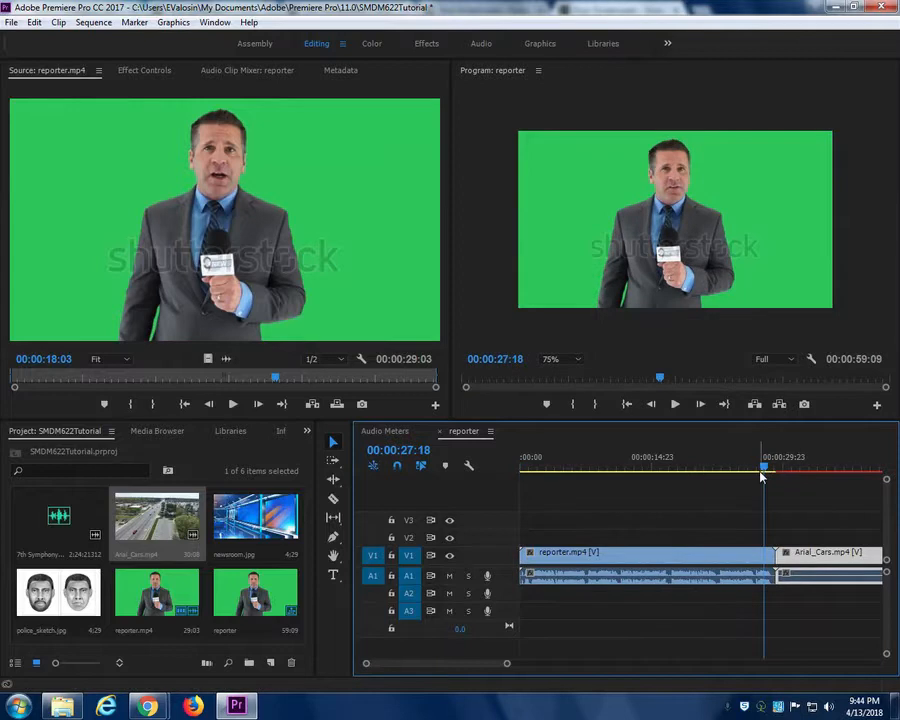
key("space")
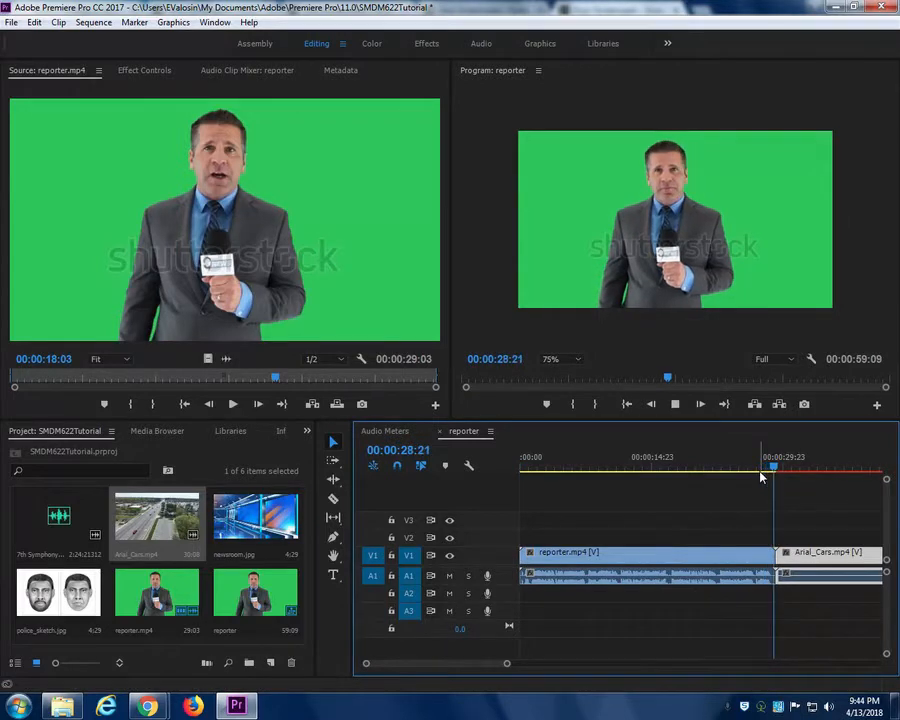
key("space")
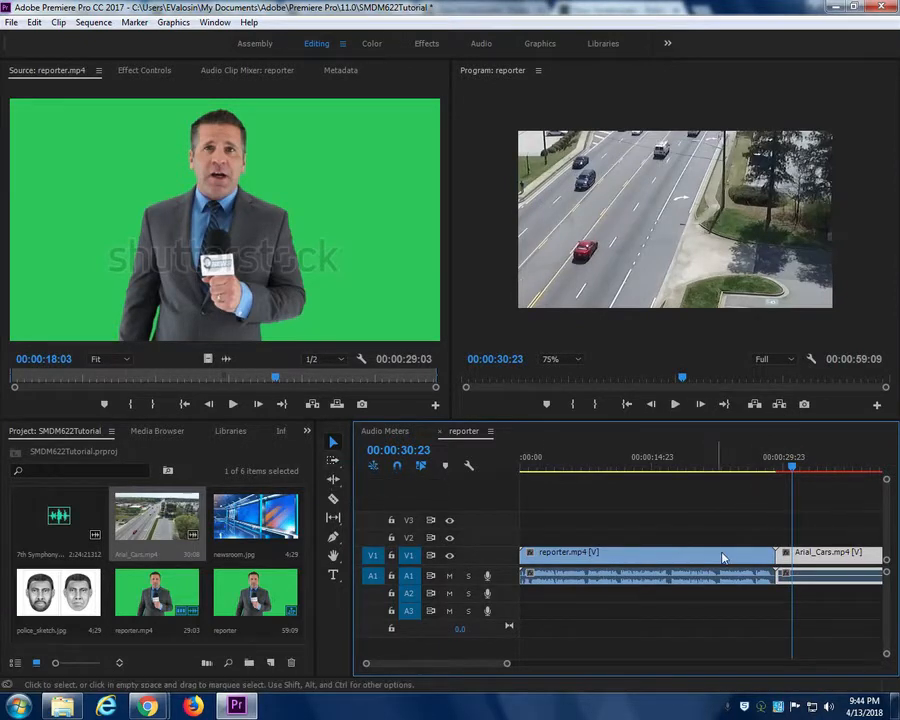
Trim about 3.5 seconds off the end of reporter.mp4 with the Ripple Edit tool so Arial_Cars.mp4 closes up behind it.
left_click(336, 481)
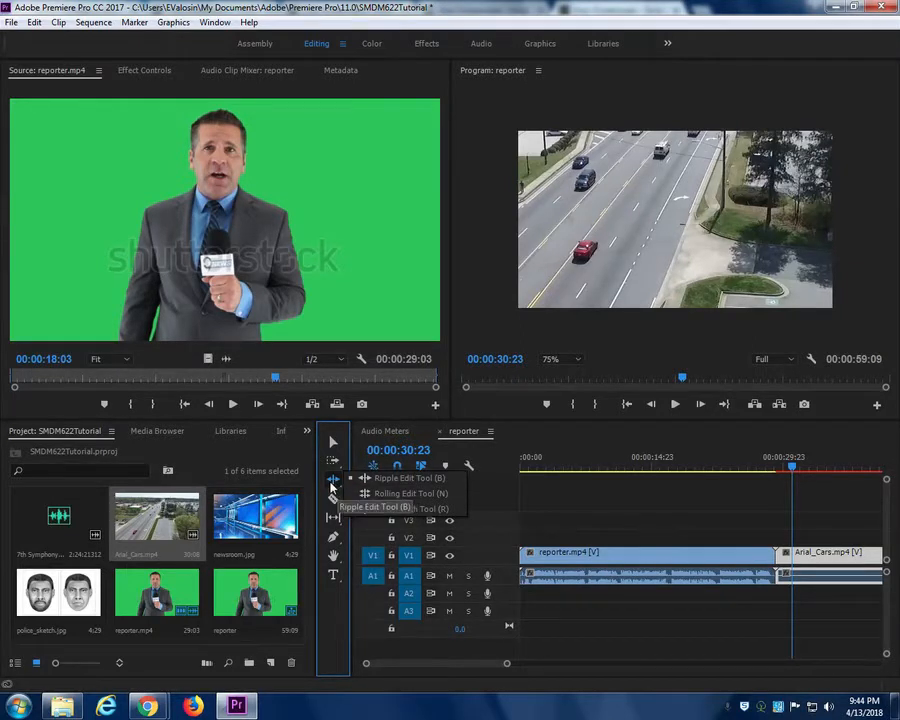
left_click(392, 479)
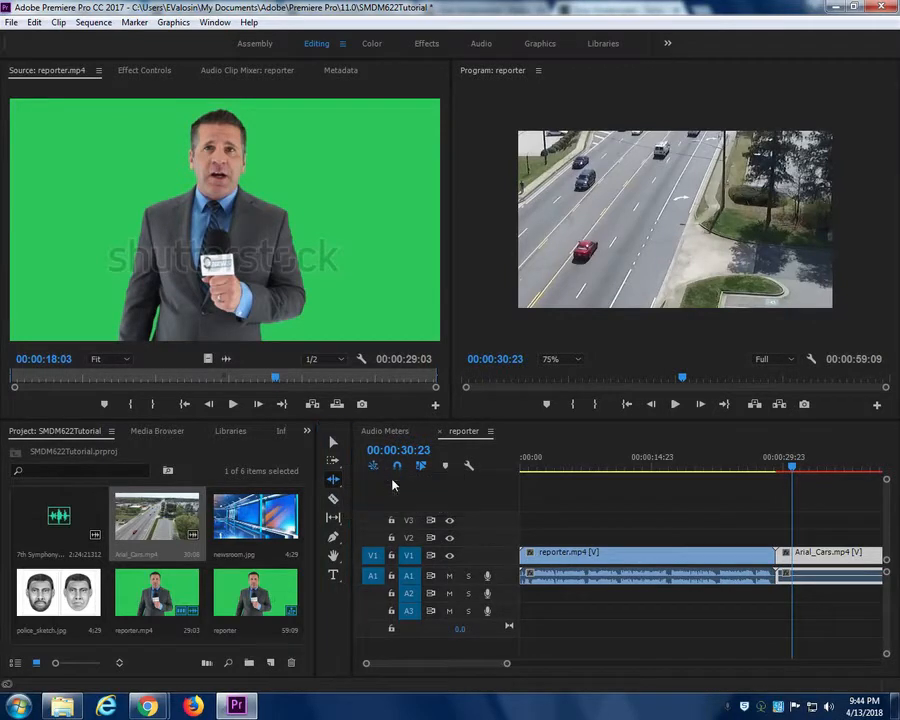
left_click(772, 556)
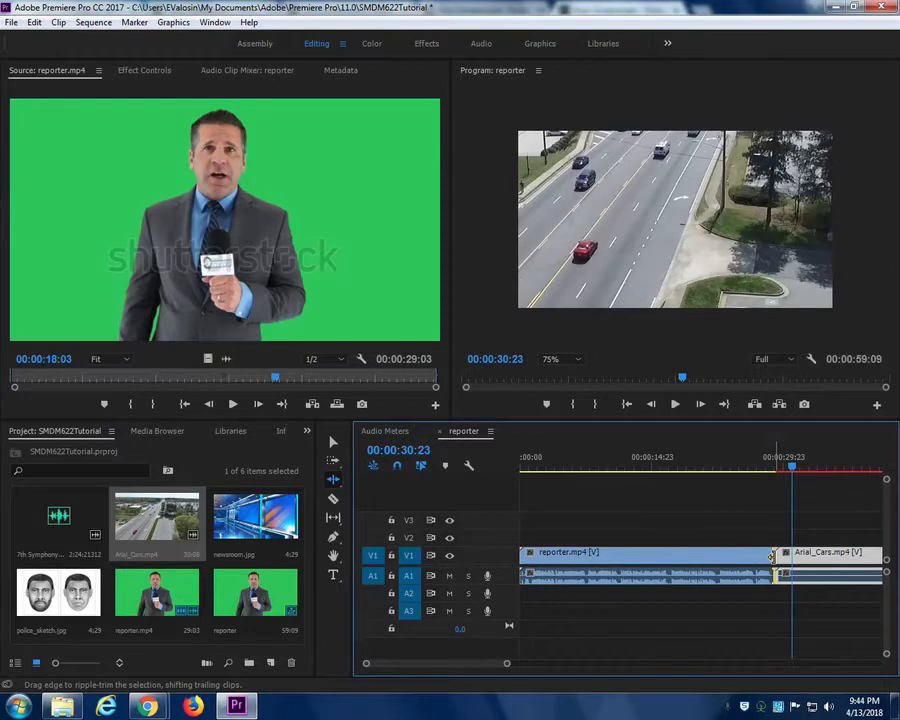
left_click_drag(772, 556, 745, 552)
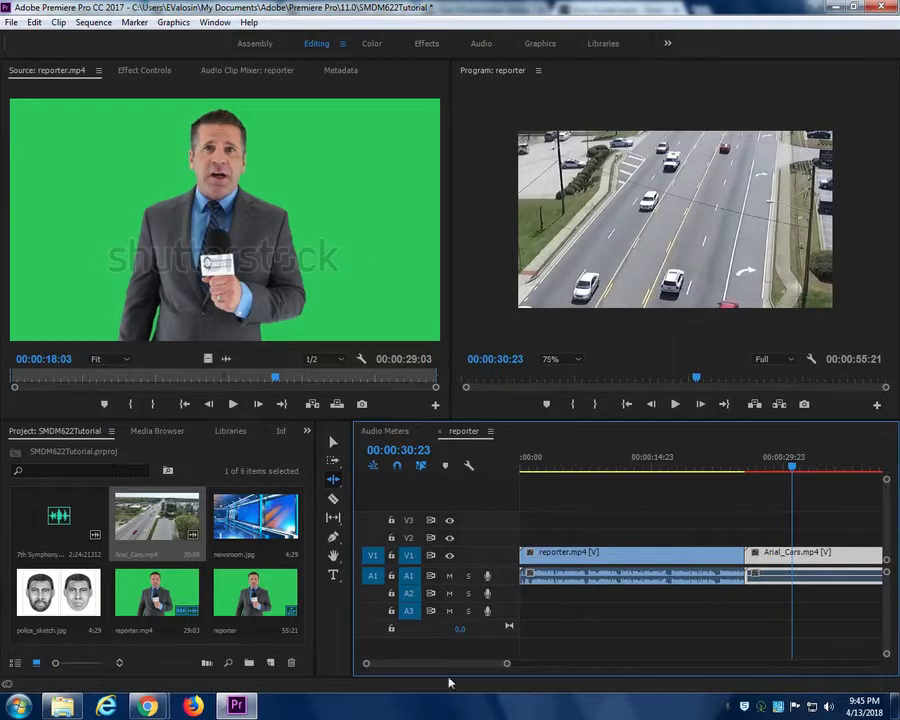
Ripple-trim reporter.mp4 and Arial_Cars.mp4 further at their shared cut, shortening the sequence to about 00:00:33:17.
mouse_move(457, 668)
left_mouse_down()
mouse_move(492, 657)
mouse_move(467, 669)
left_mouse_up()
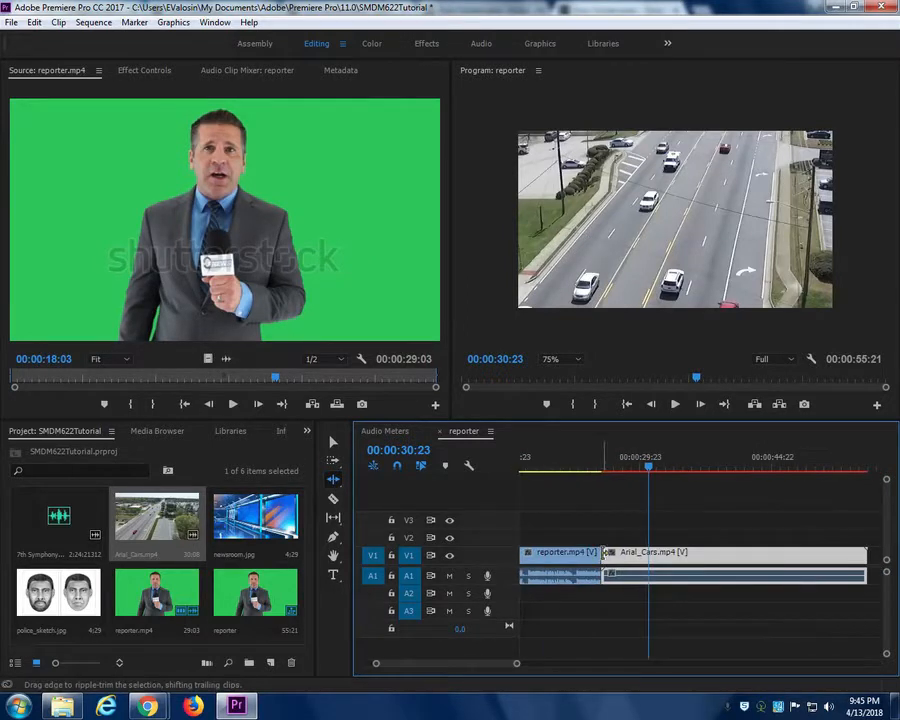
left_click_drag(604, 553, 566, 568)
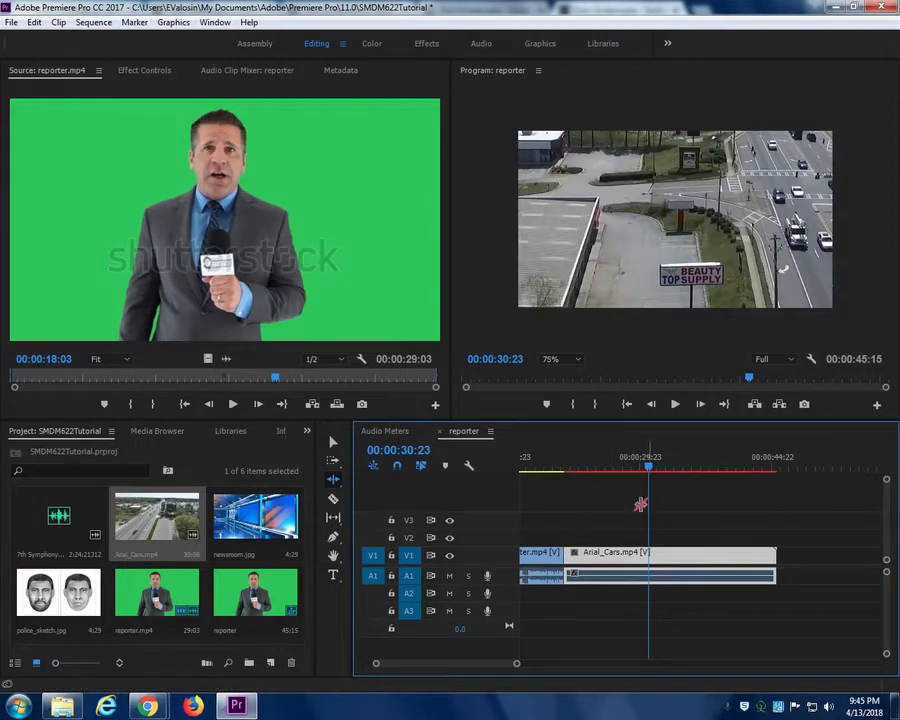
left_click_drag(649, 466, 538, 477)
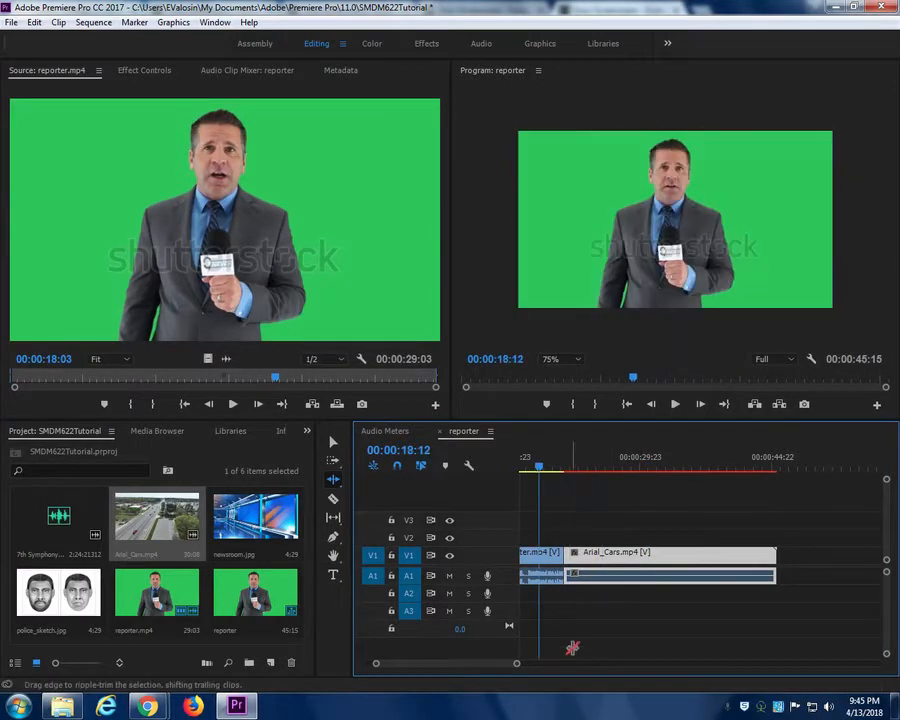
left_click_drag(506, 667, 482, 668)
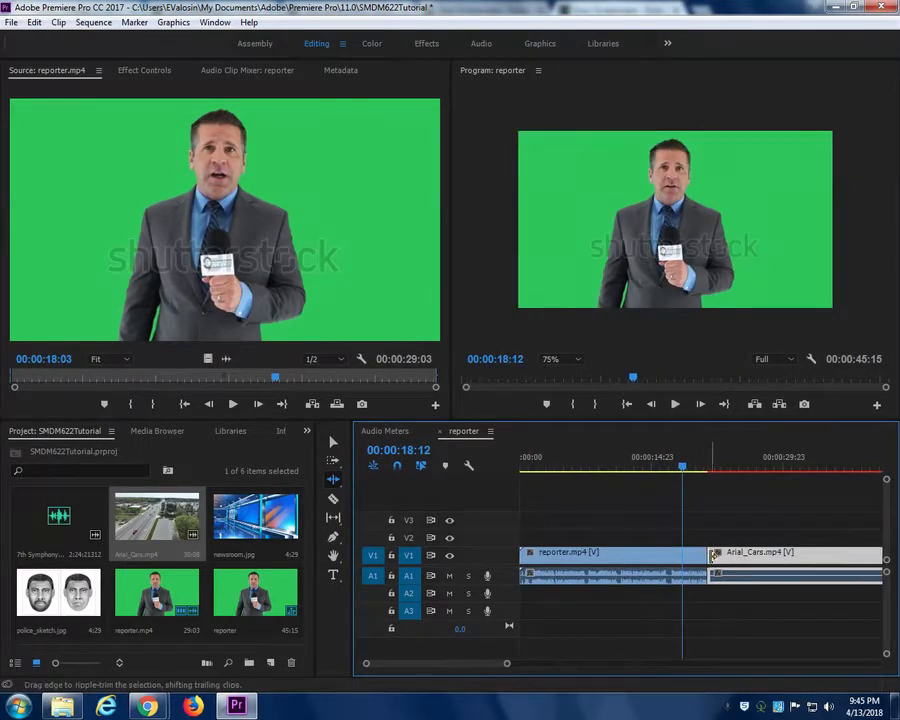
left_click_drag(706, 553, 602, 556)
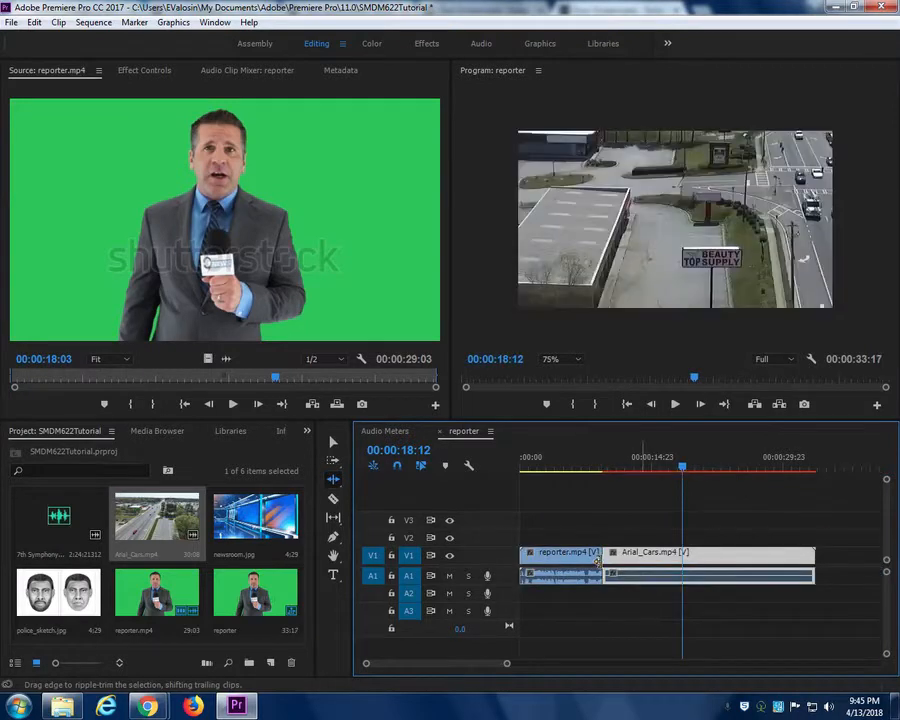
Roll the cut between reporter.mp4 and Arial_Cars.mp4 about 7 seconds later and back to 00:00:10:00 with the Rolling Edit tool.
left_click(334, 481)
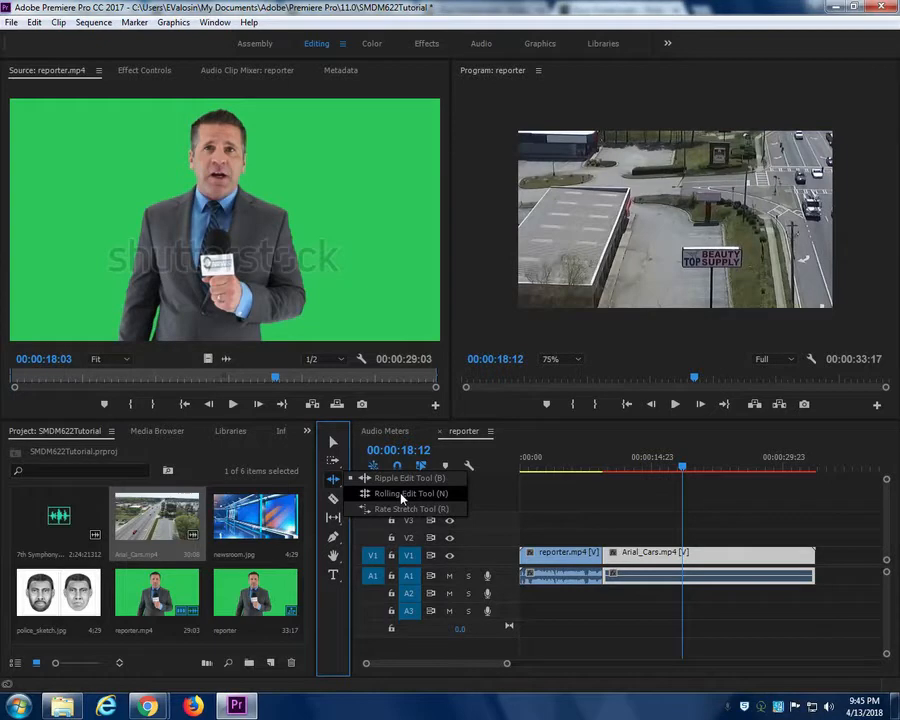
left_click(402, 494)
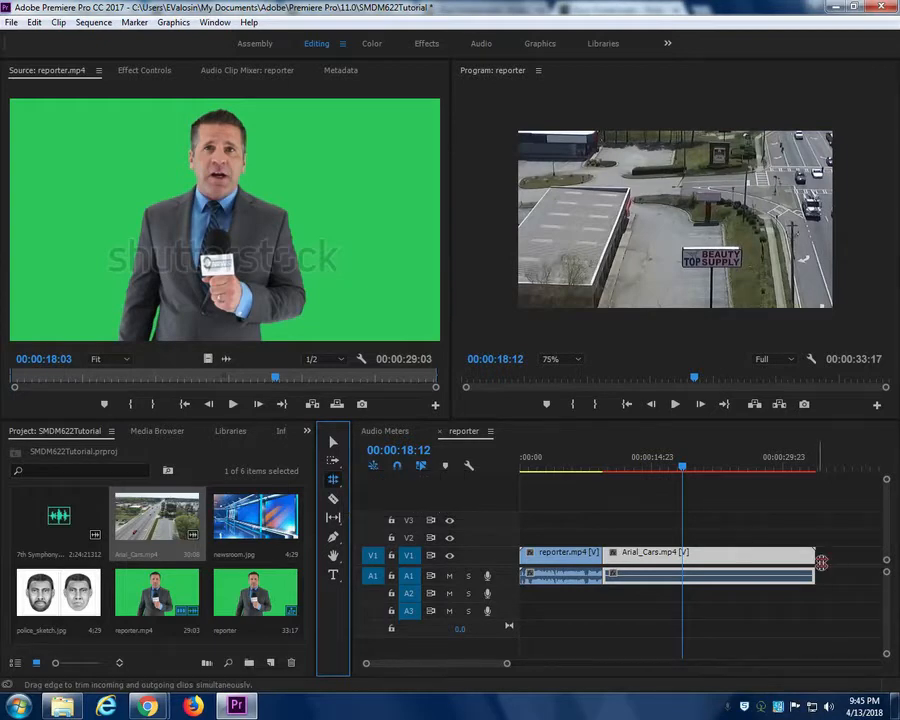
left_click_drag(604, 560, 655, 560)
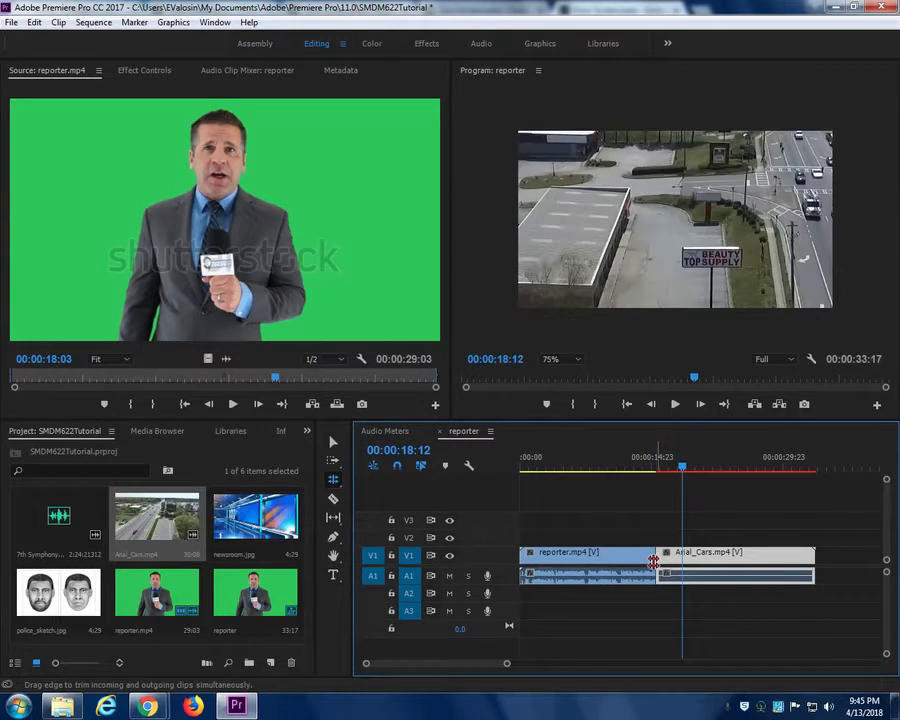
mouse_move(656, 556)
left_mouse_down()
mouse_move(611, 558)
mouse_move(663, 555)
left_mouse_up()
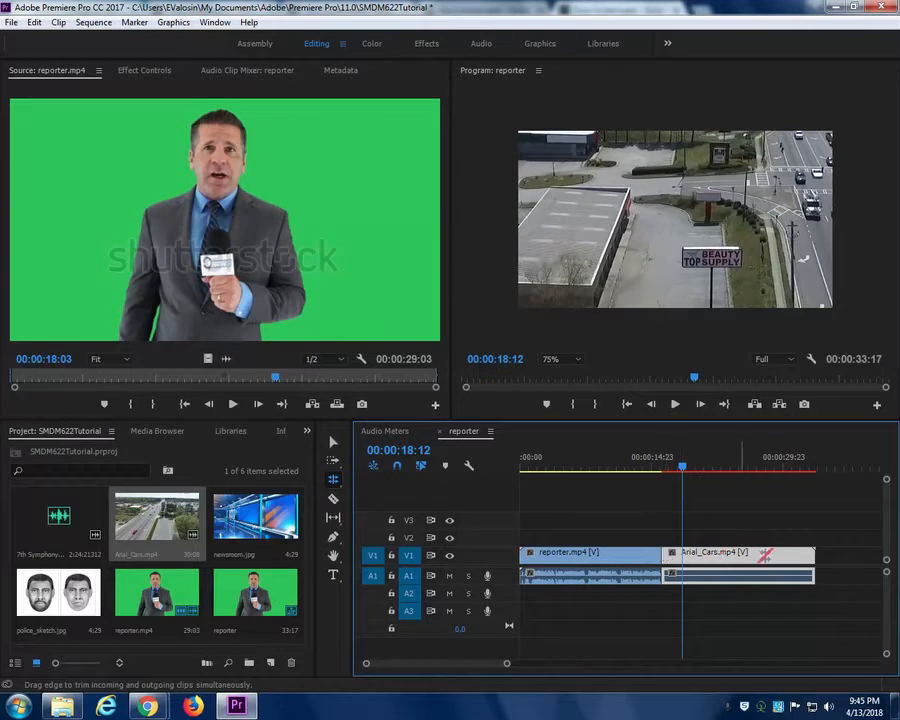
left_click_drag(662, 553, 607, 556)
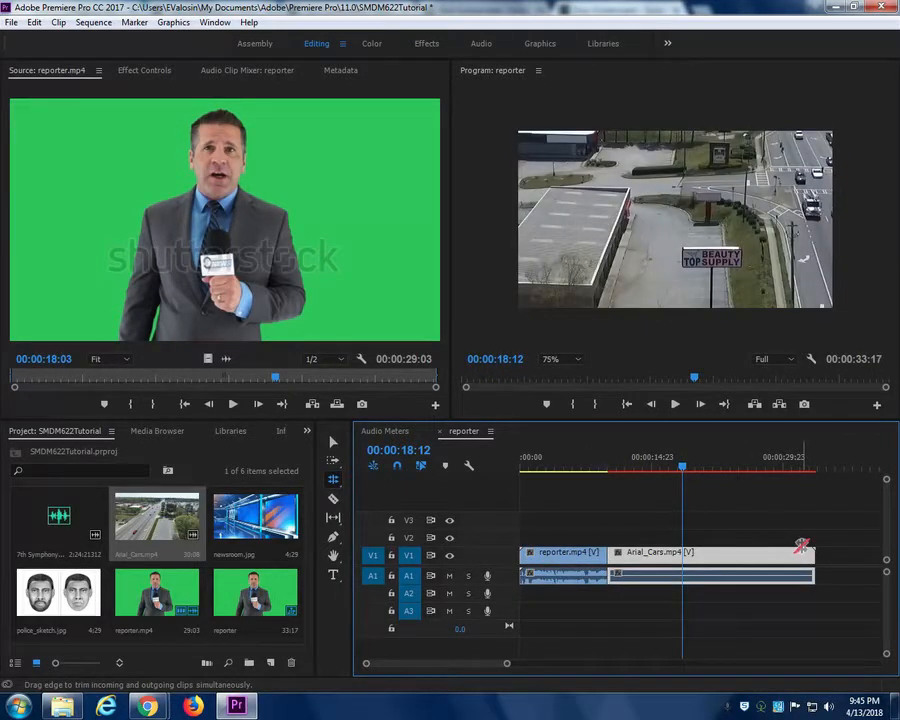
Activate the Rate Stretch tool and preview Arial_Cars.mp4 at normal speed from 00:00:11:10.
left_click(333, 480)
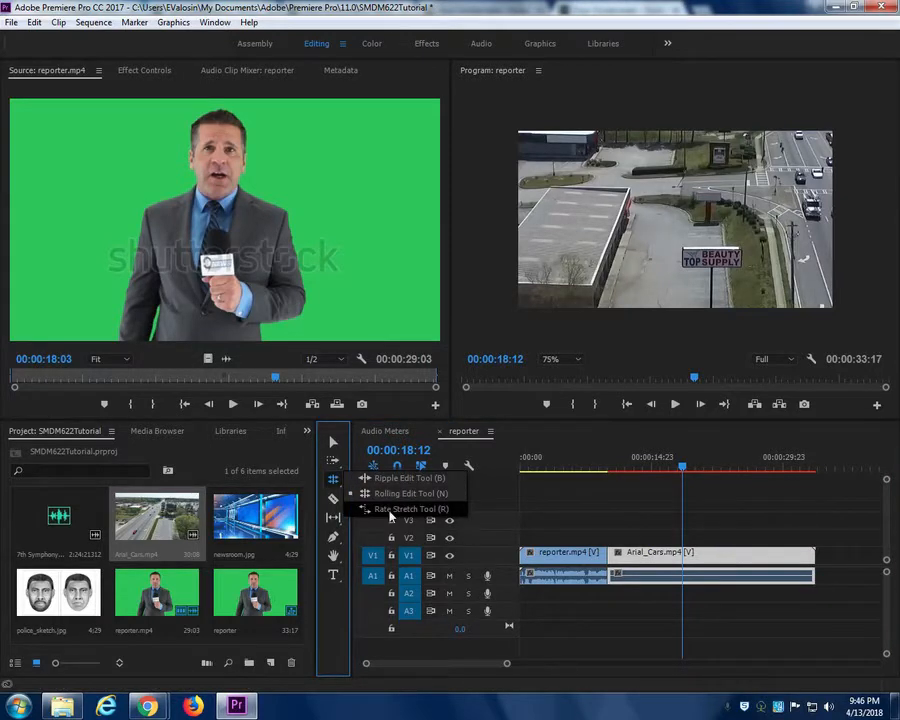
left_click(390, 512)
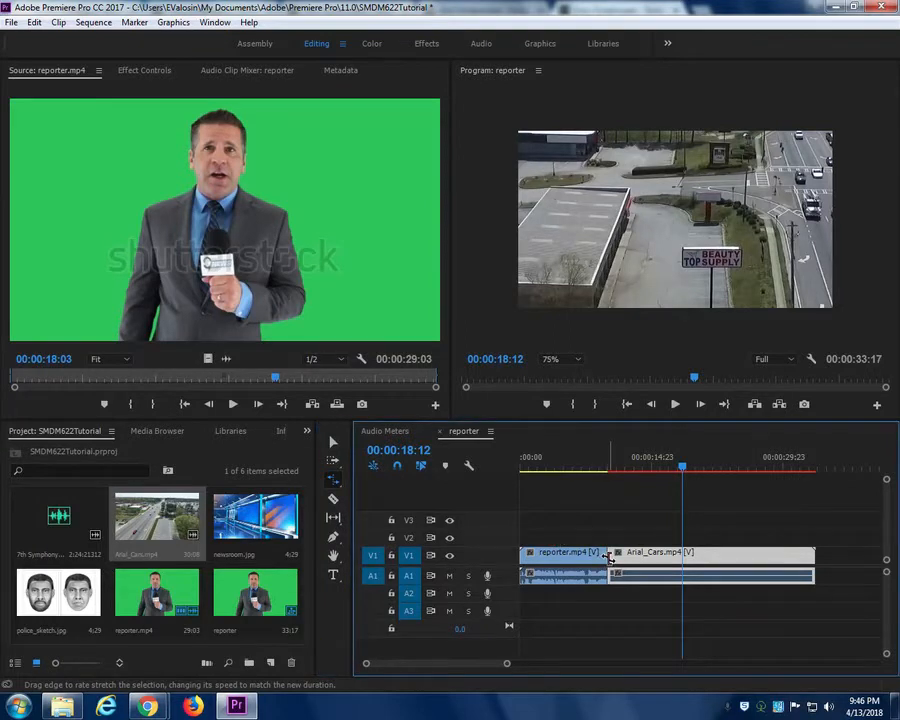
mouse_move(609, 557)
left_mouse_down()
mouse_move(752, 557)
mouse_move(611, 557)
left_mouse_up()
left_click(620, 467)
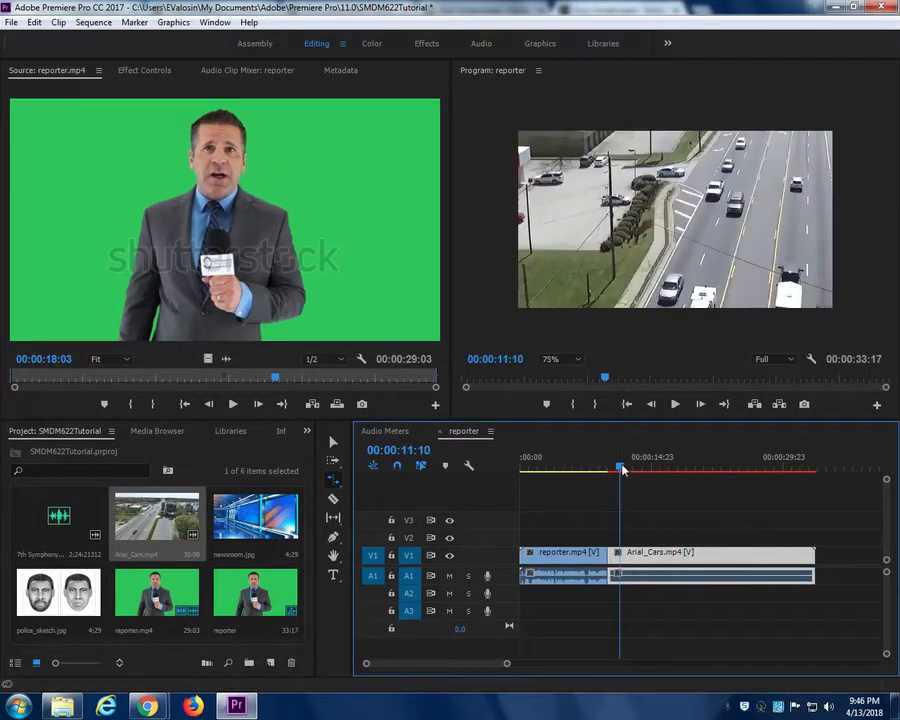
key("space")
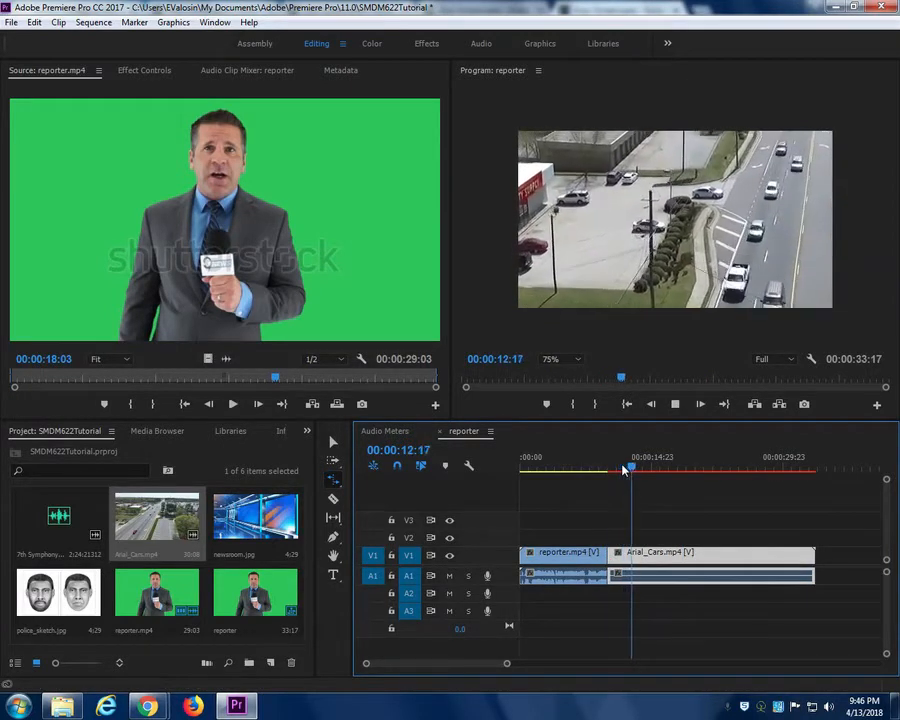
key("space")
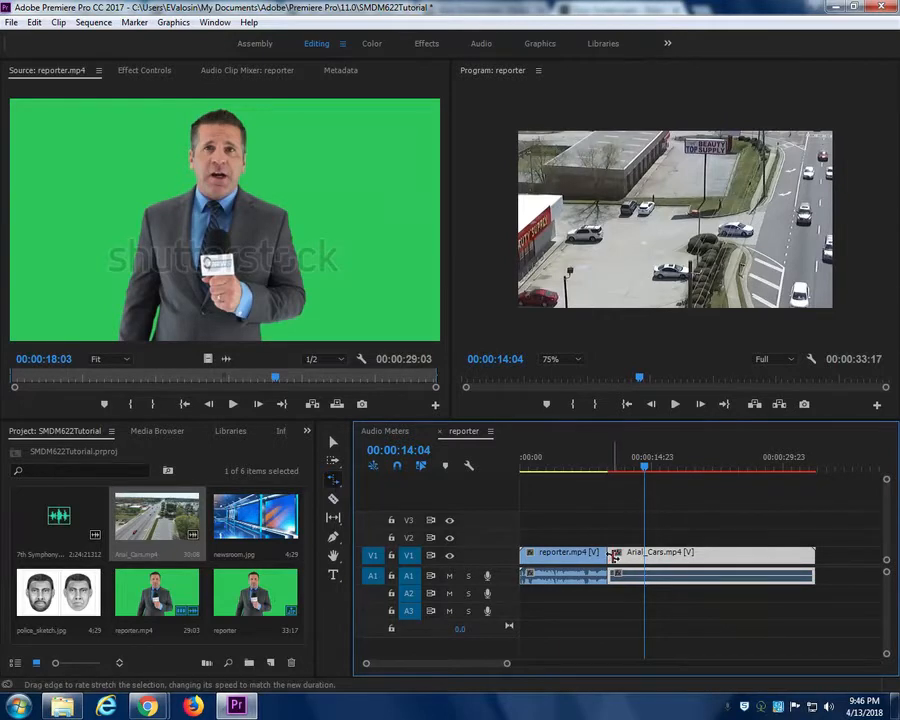
Rate-stretch the start of Arial_Cars.mp4 to about 00:00:29, preview the sped-up clip, and stretch it back to the end of reporter.mp4.
left_click_drag(617, 556, 778, 550)
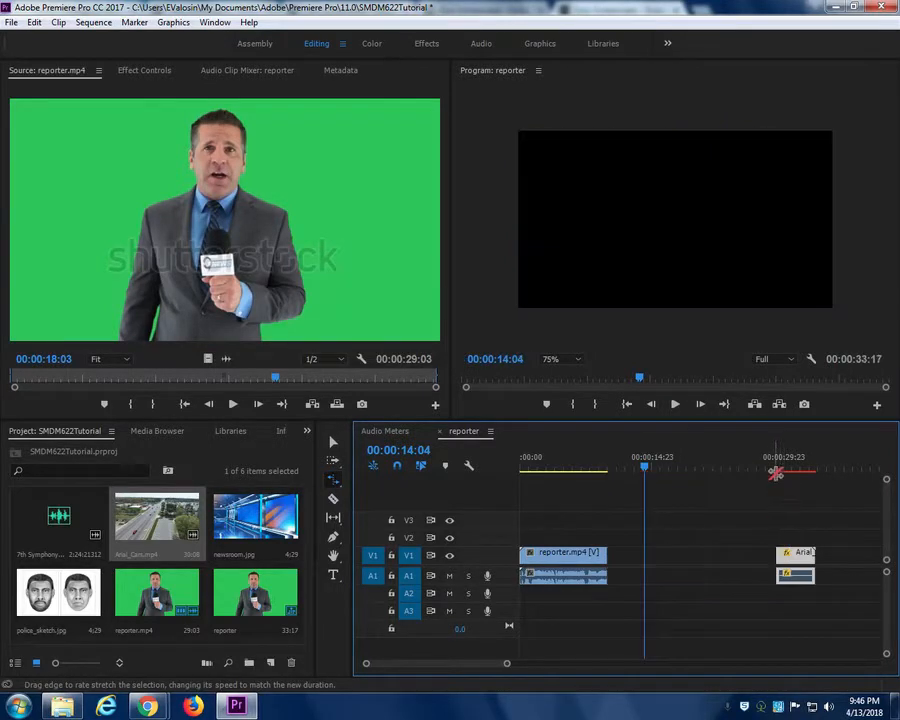
left_click(780, 470)
key("Left")
key("Left")
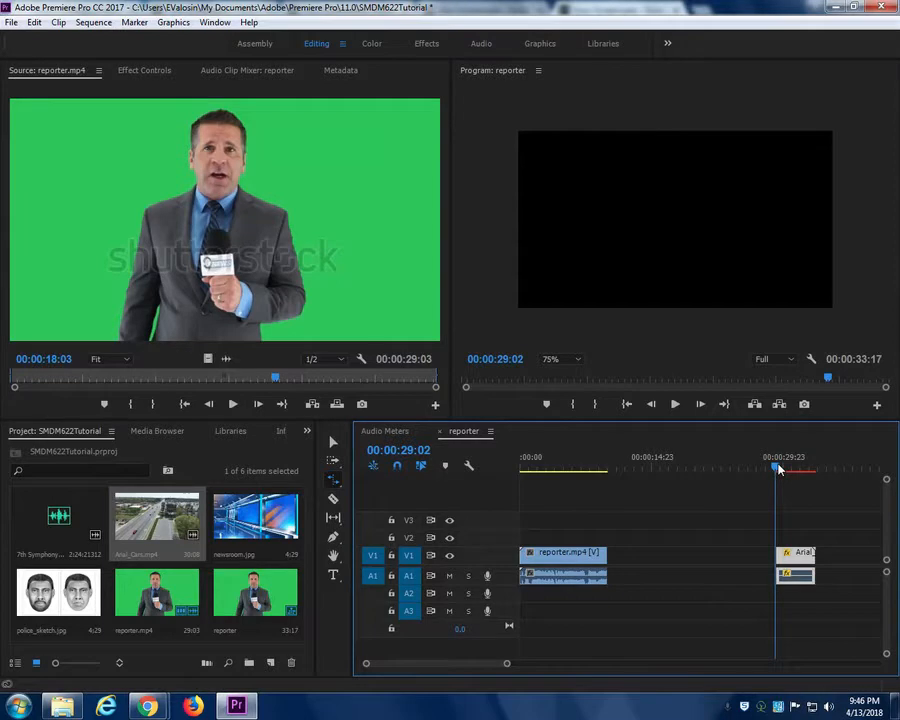
key("space")
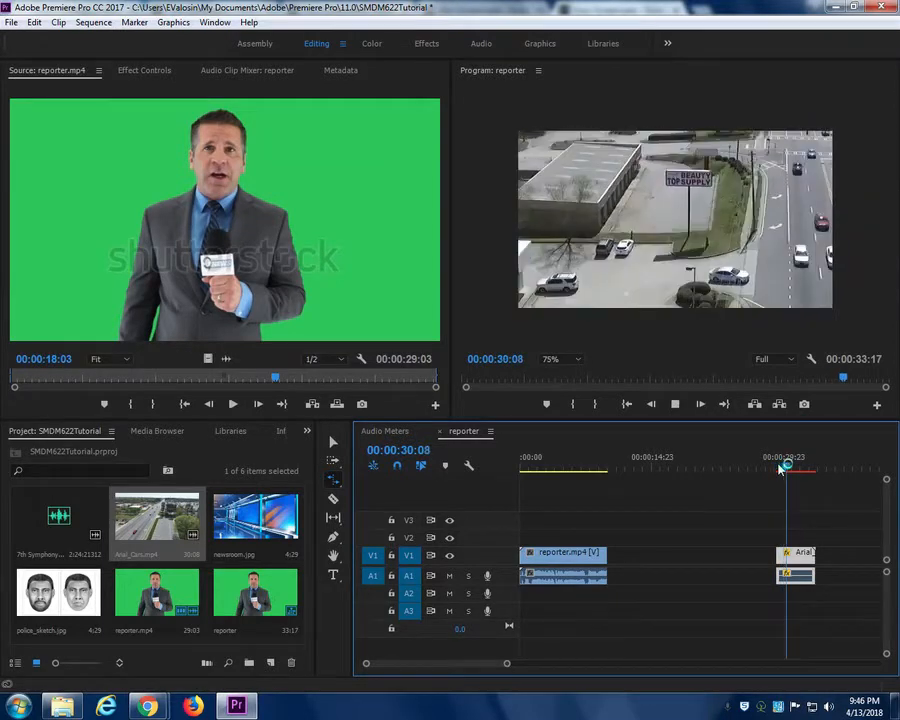
key("space")
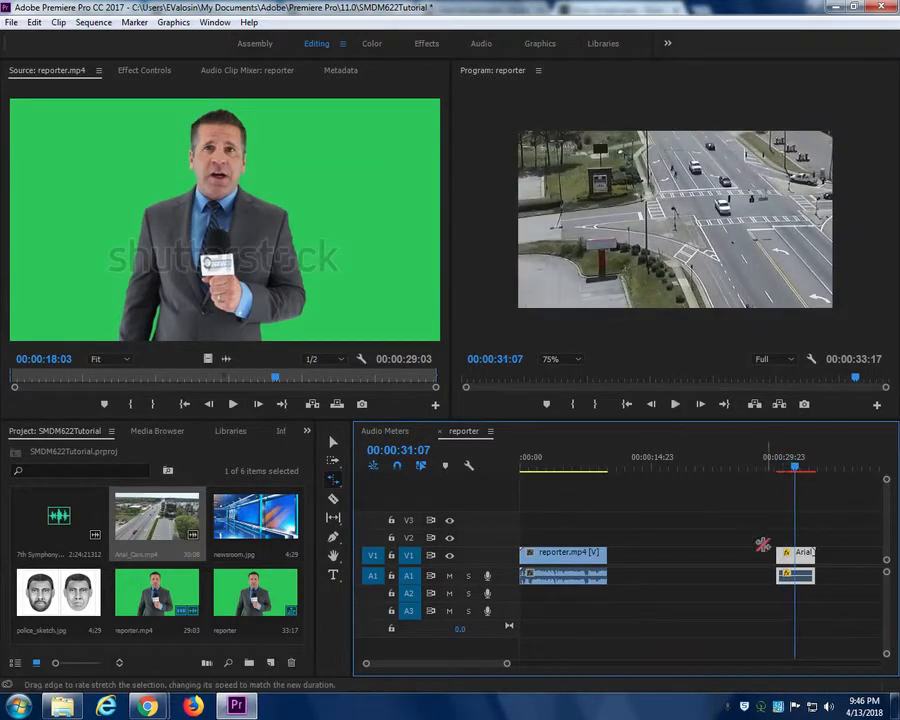
left_click_drag(777, 566, 609, 568)
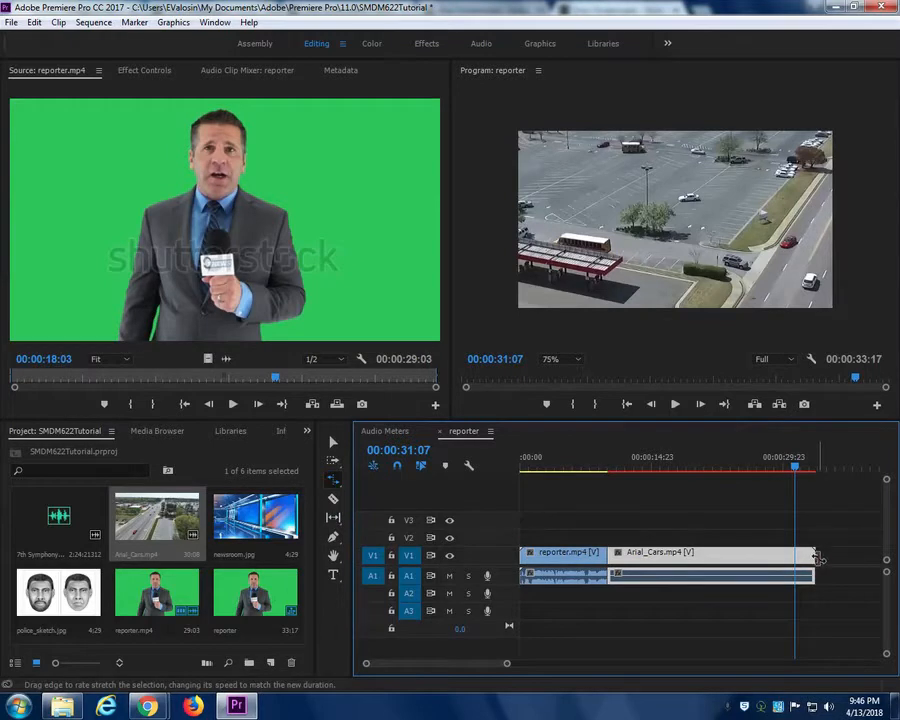
Ripple-trim the end of Arial_Cars.mp4 to about 00:00:09:08 long and add a second reporter.mp4 directly after it on V1.
left_click(334, 480)
left_click(369, 480)
left_click_drag(759, 556, 686, 556)
left_click_drag(150, 611, 695, 553)
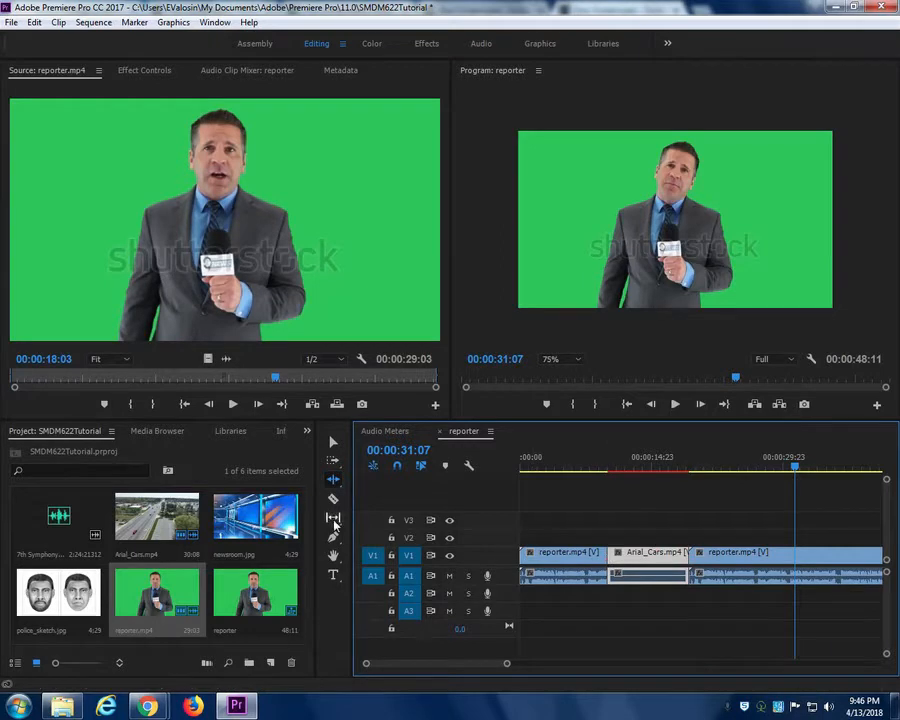
Slip the source footage inside the first reporter.mp4 and Arial_Cars.mp4 on V1 with the Slip tool, moving the playhead to 00:00:08:11.
left_click(334, 519)
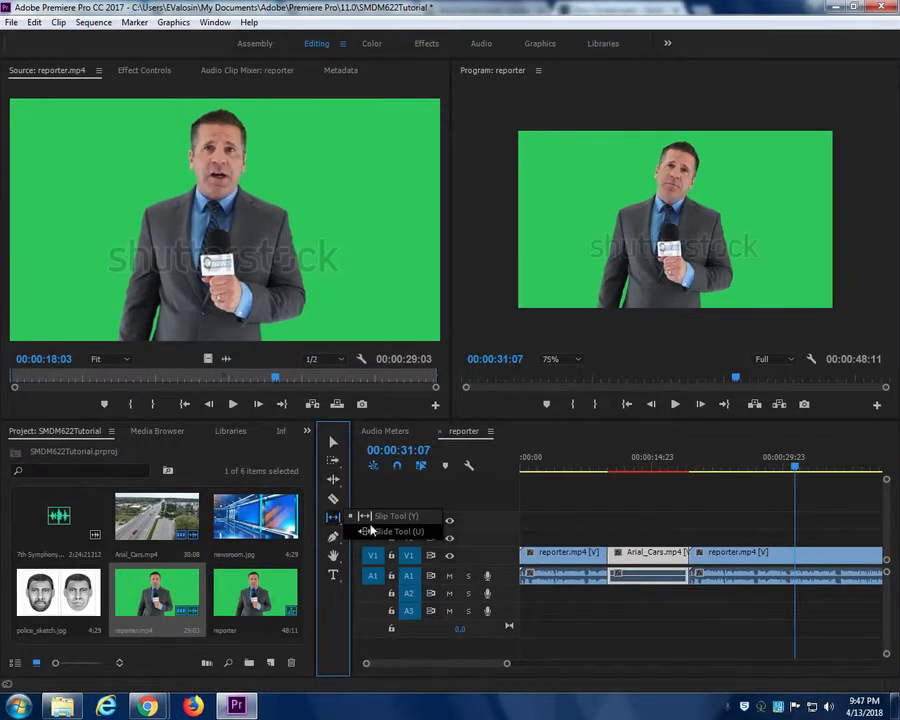
left_click(393, 517)
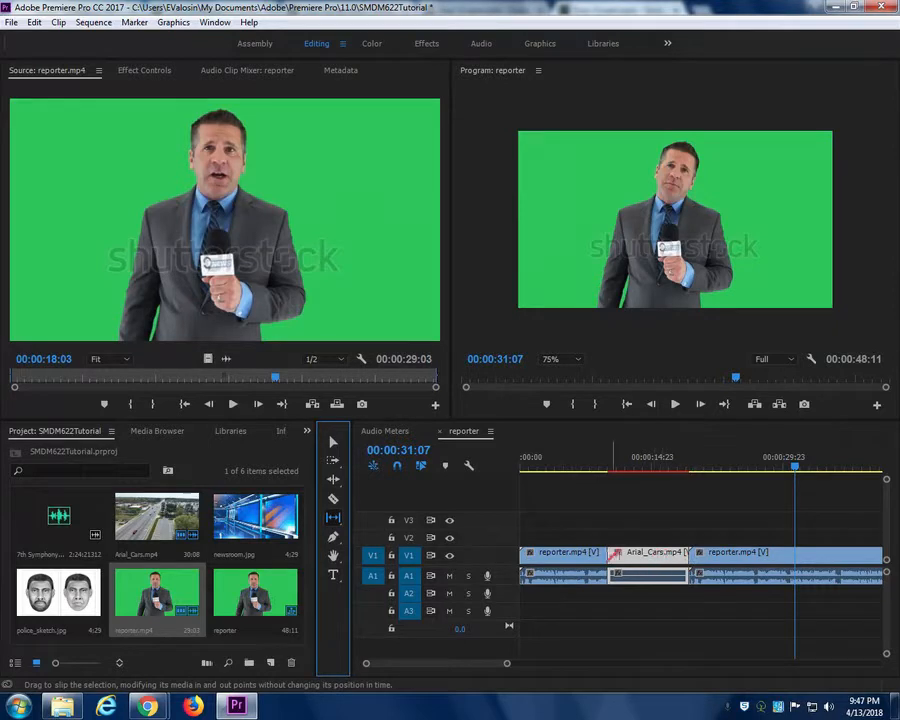
mouse_move(597, 553)
left_mouse_down()
mouse_move(563, 553)
mouse_move(612, 553)
mouse_move(572, 553)
mouse_move(590, 553)
left_mouse_up()
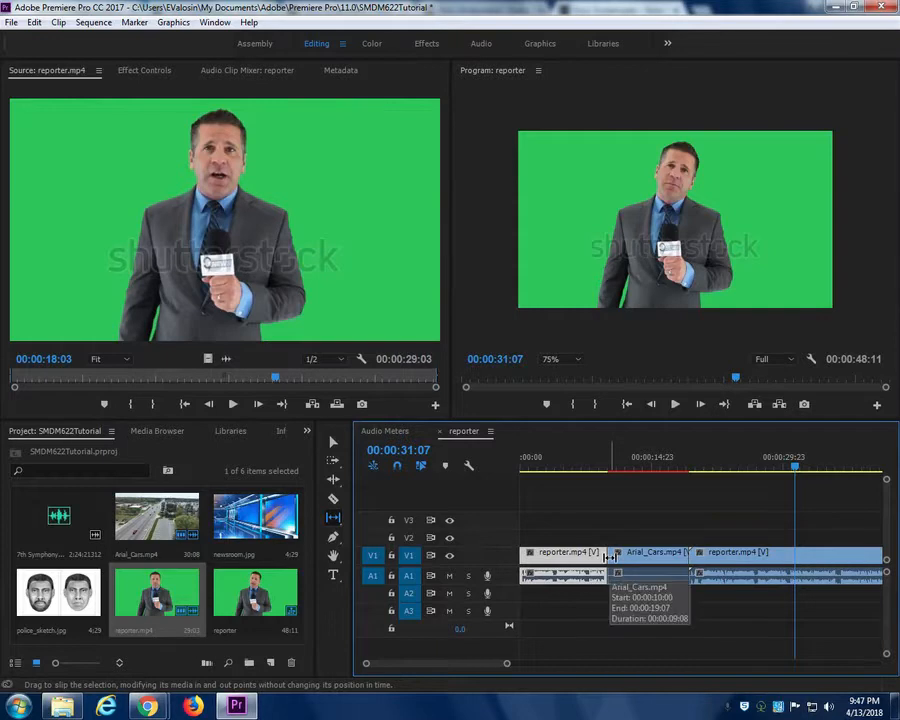
left_click_drag(612, 554, 635, 553)
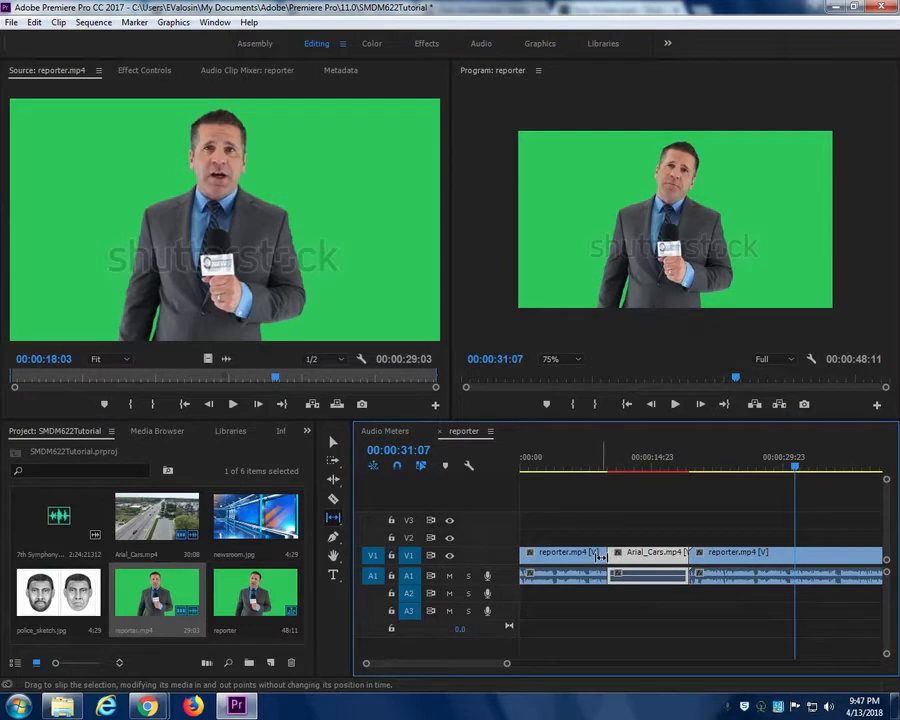
left_click_drag(609, 552, 613, 552)
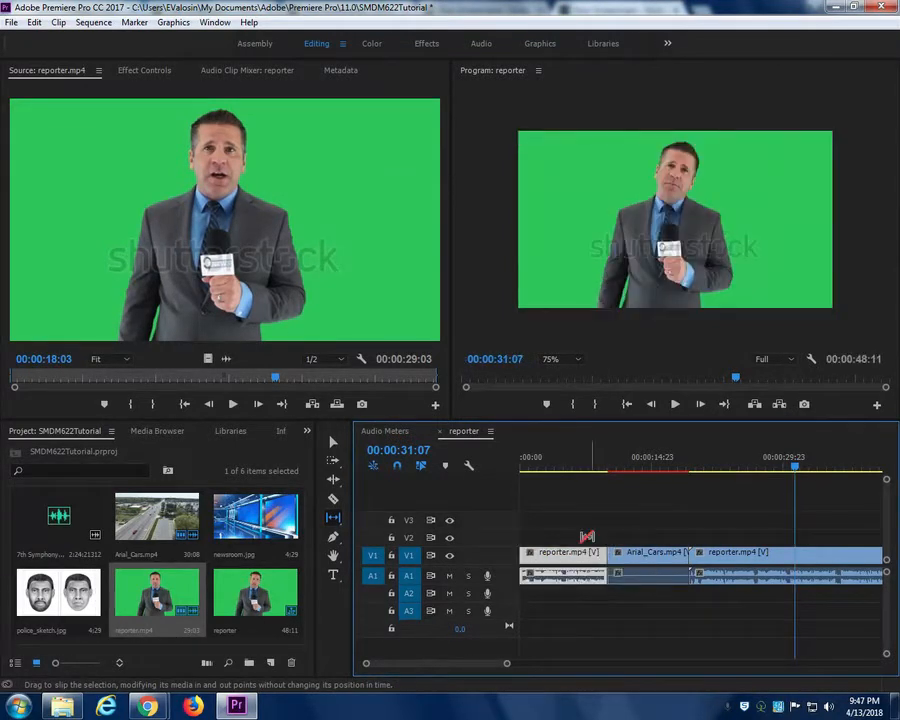
left_click(575, 462)
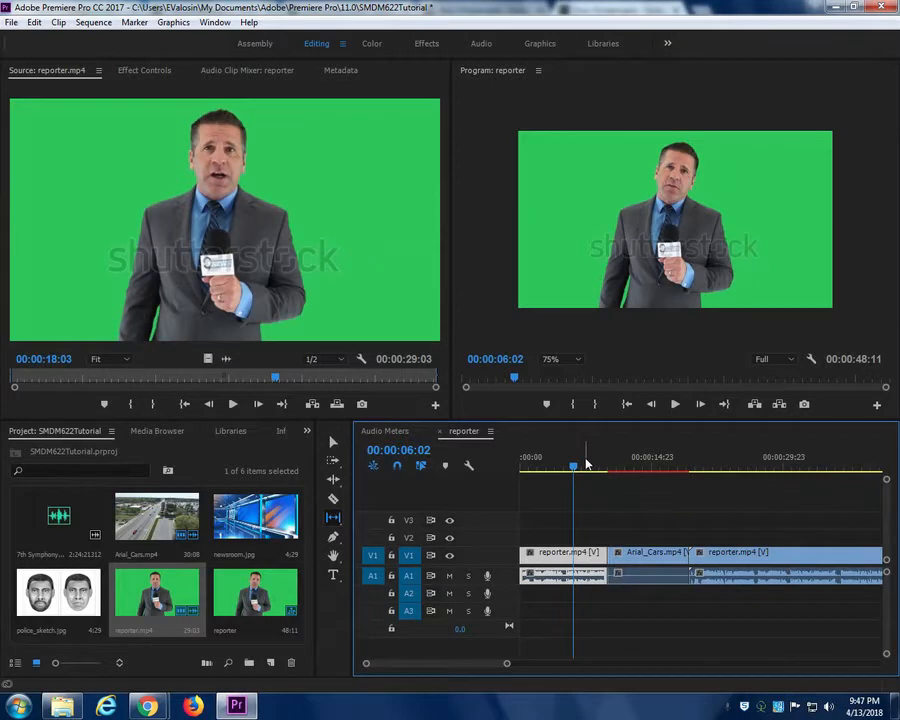
left_click(594, 462)
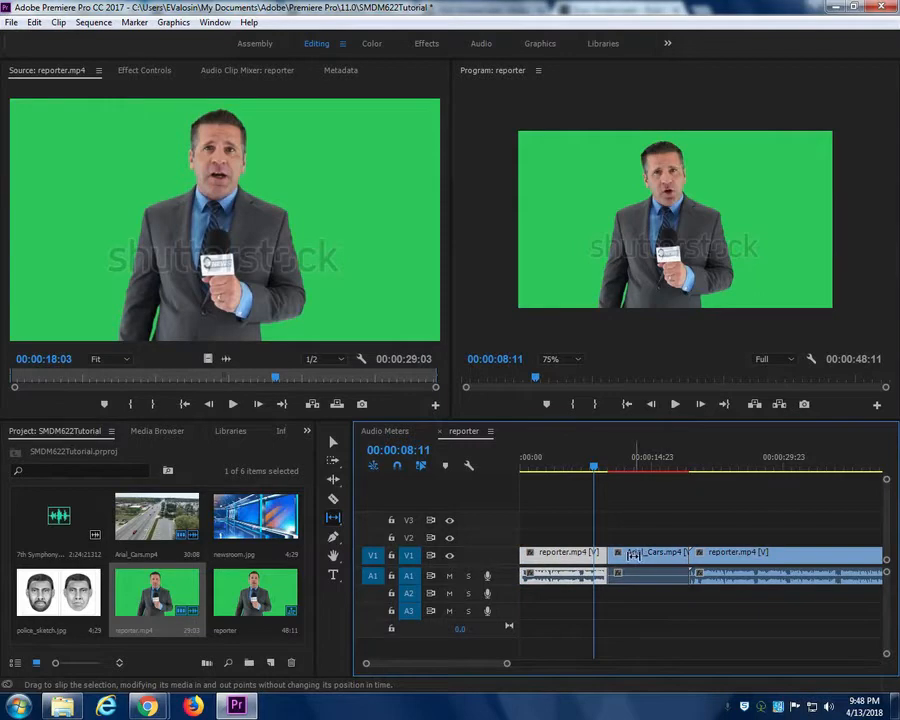
left_click_drag(642, 554, 610, 555)
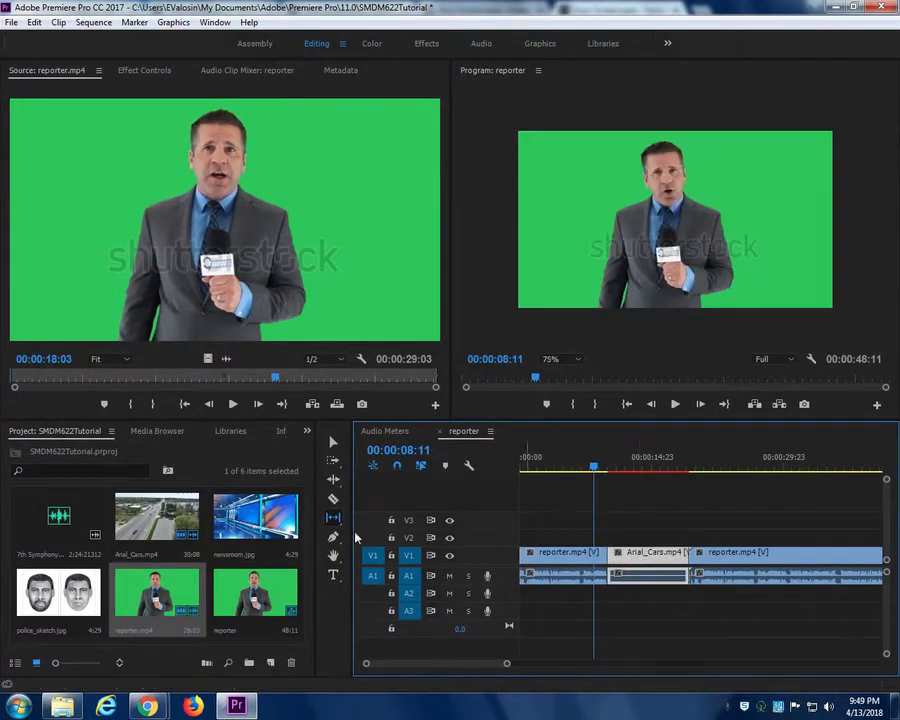
Slide Arial_Cars.mp4 about 3 seconds later between the two reporter clips and back with the Slide tool, and preview the first cut.
left_click(333, 519)
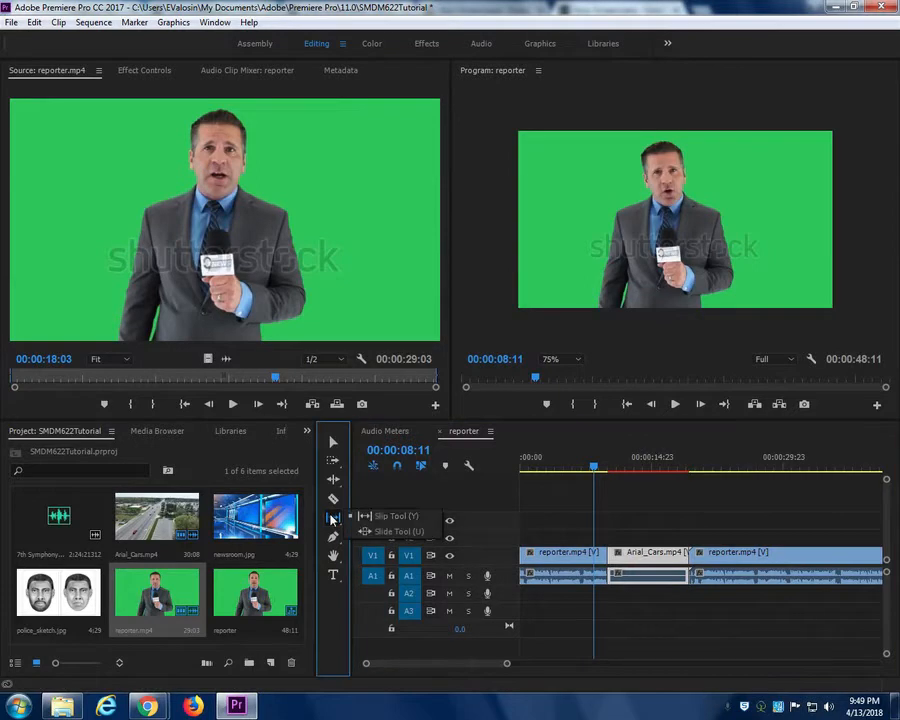
left_click(399, 532)
left_click_drag(661, 555, 687, 563)
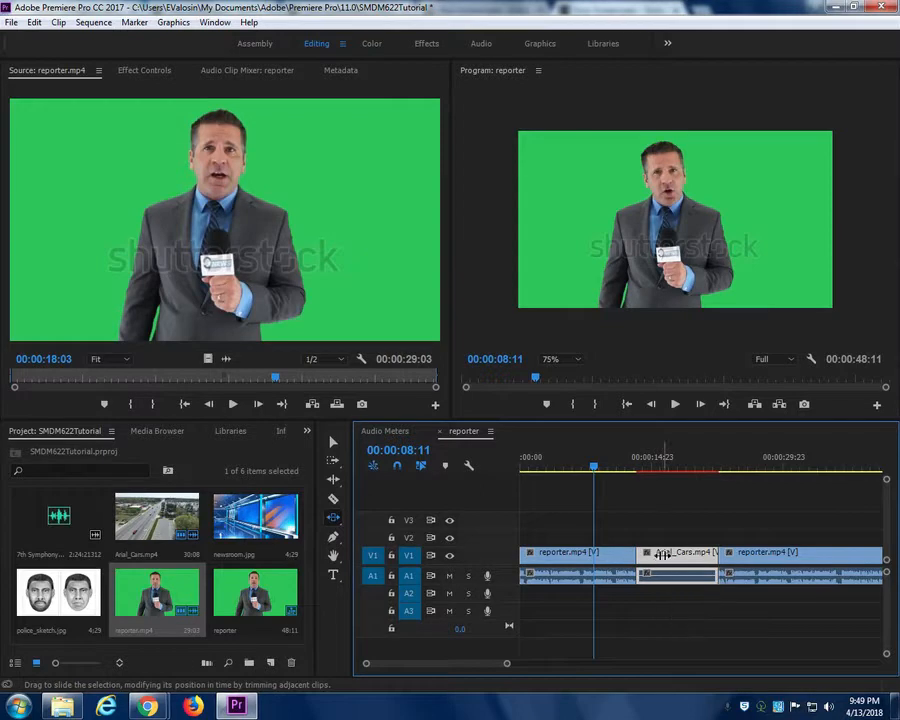
left_click(611, 465)
key("space")
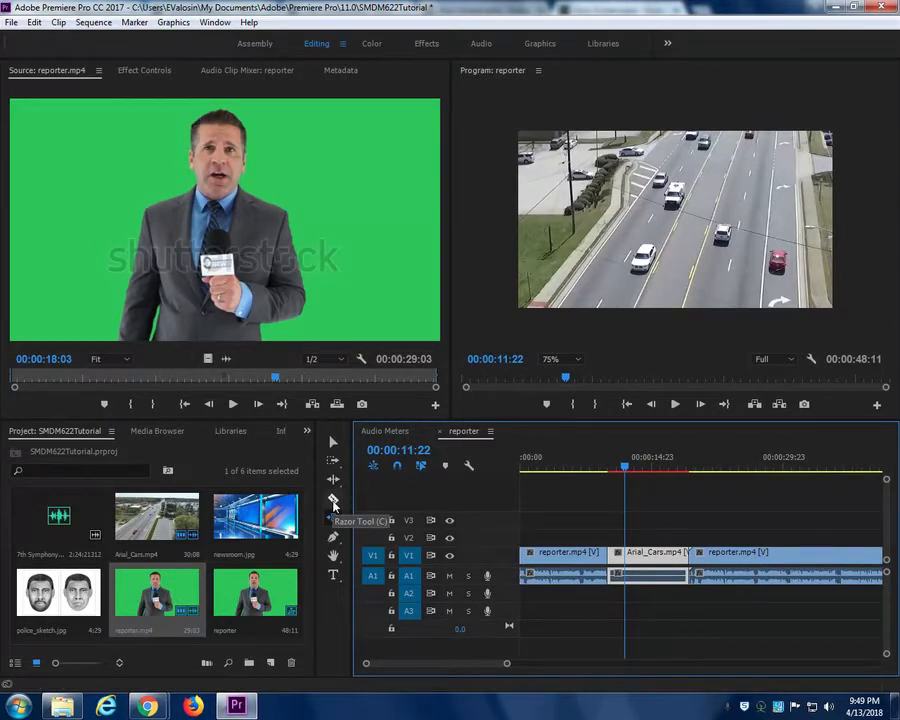
Split the second reporter.mp4 at about 00:00:31 with the Razor tool and move the piece after the cut onto V3, slightly earlier in time.
left_click(333, 500)
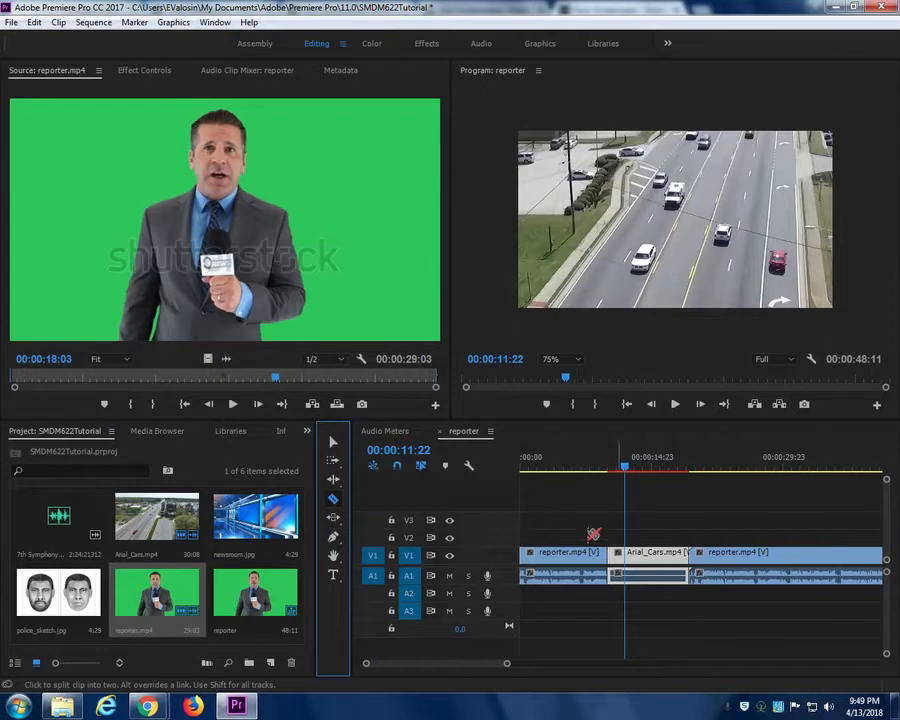
left_click(796, 557)
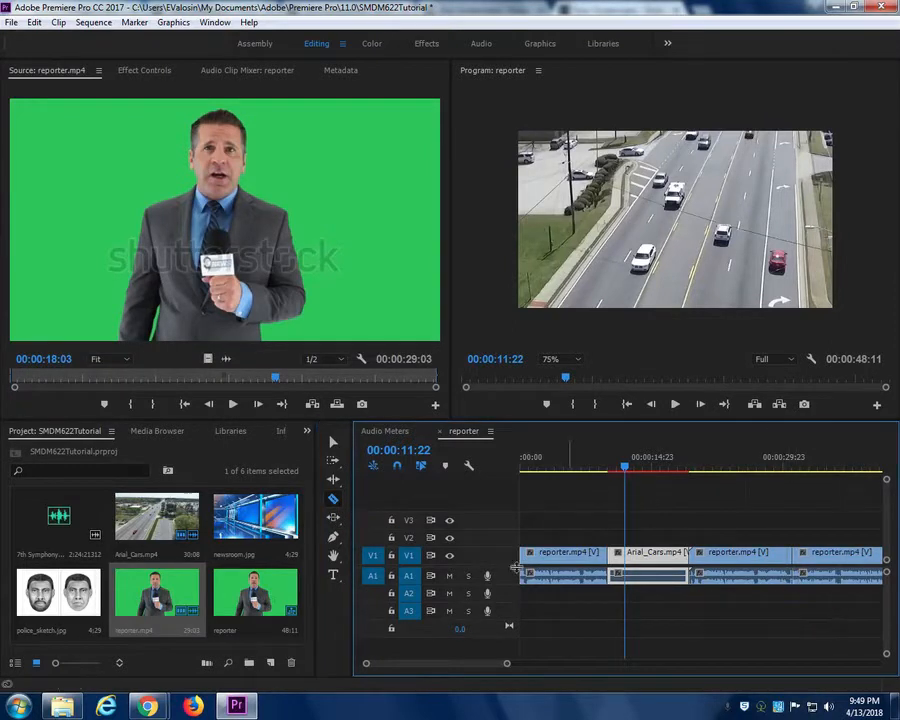
left_click(333, 441)
left_click_drag(817, 555, 810, 527)
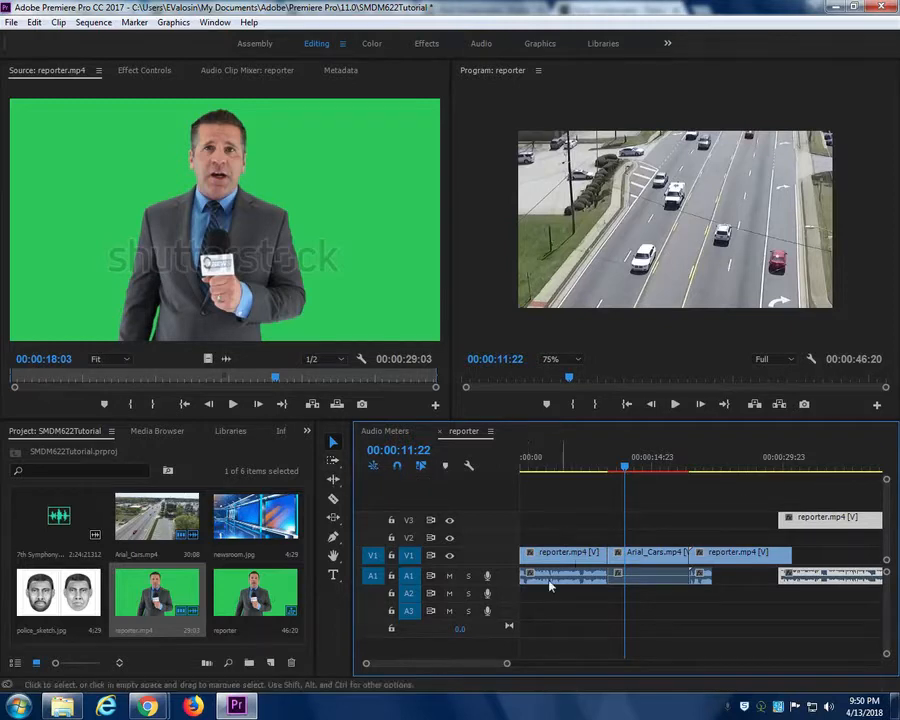
Select individual clips with the Selection tool, and select every clip from the first reporter.mp4 onward with the Track Select Forward tool.
left_click(335, 446)
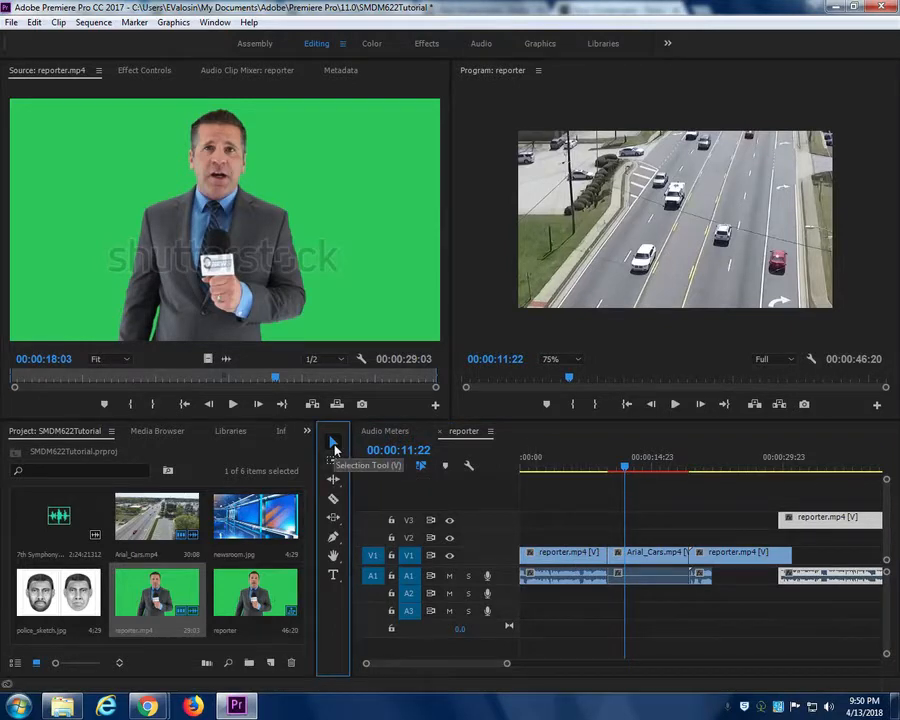
left_click(578, 553)
left_click(622, 561)
left_click(661, 625)
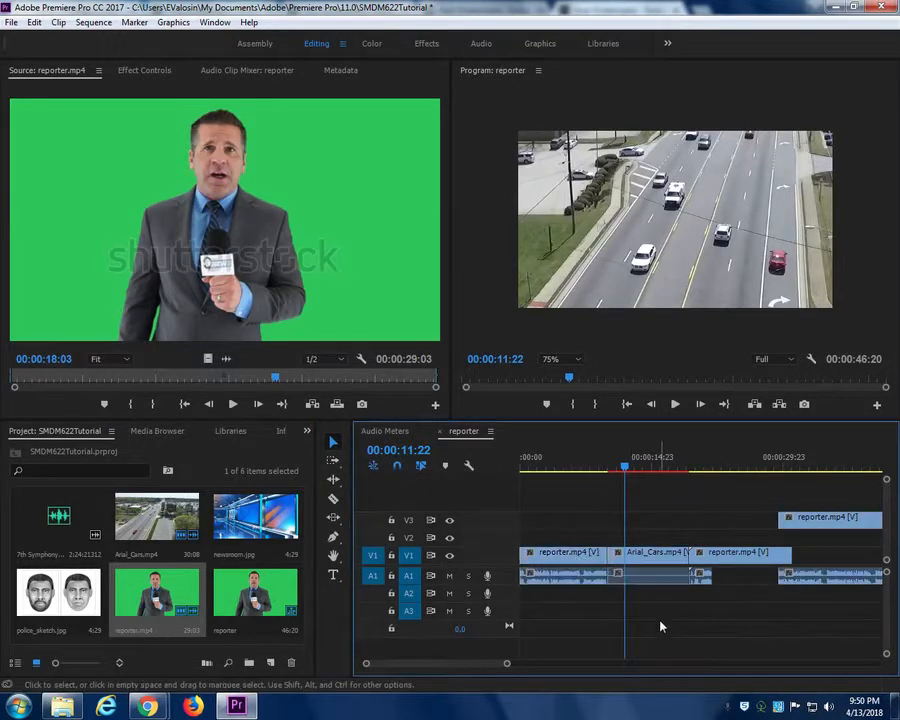
left_click(550, 572)
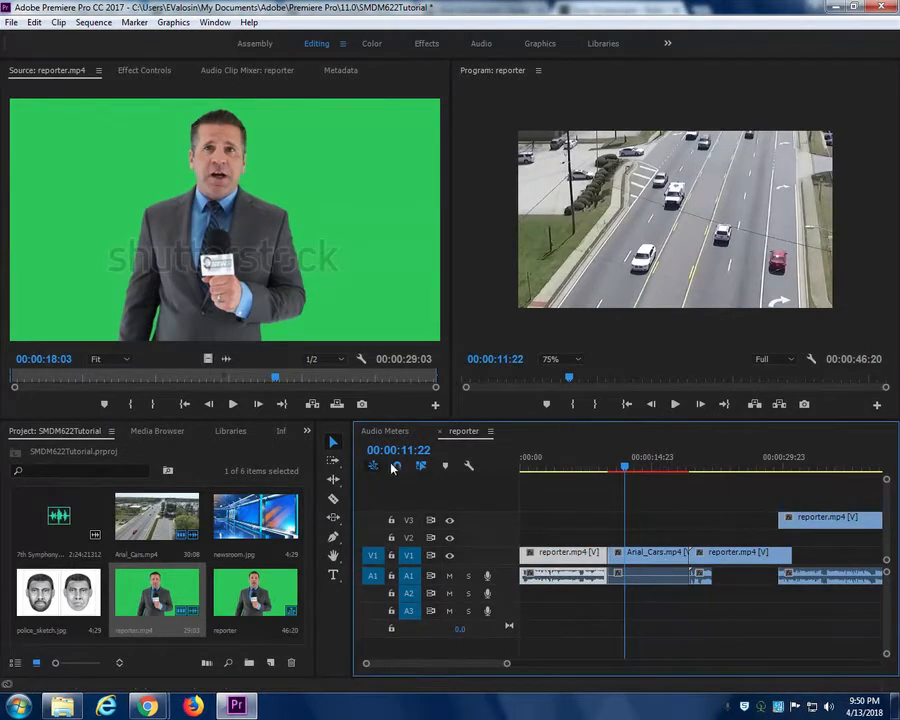
left_click(333, 460)
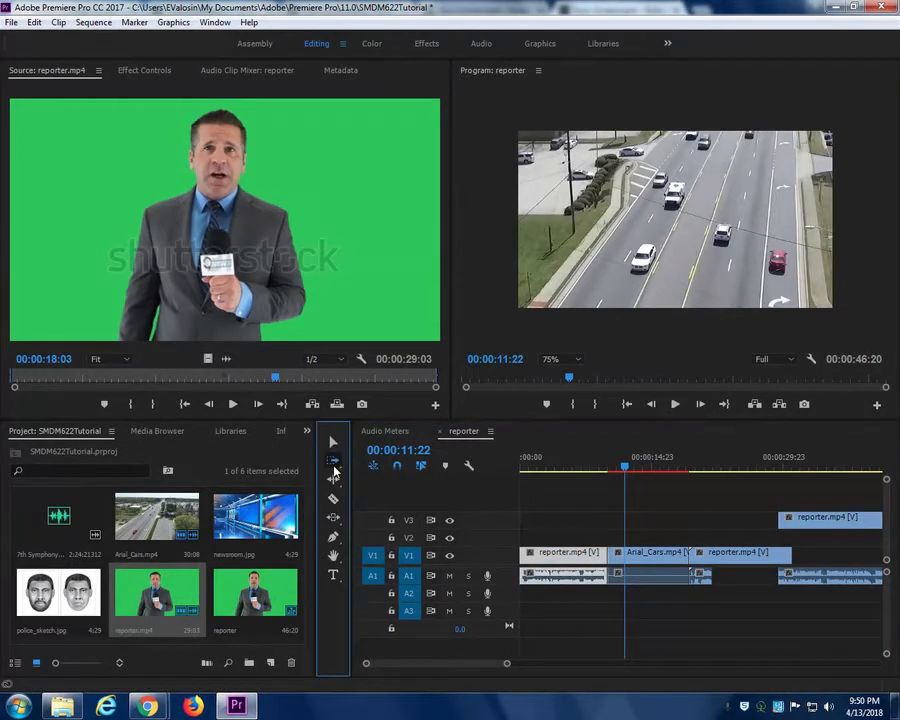
left_click(579, 556)
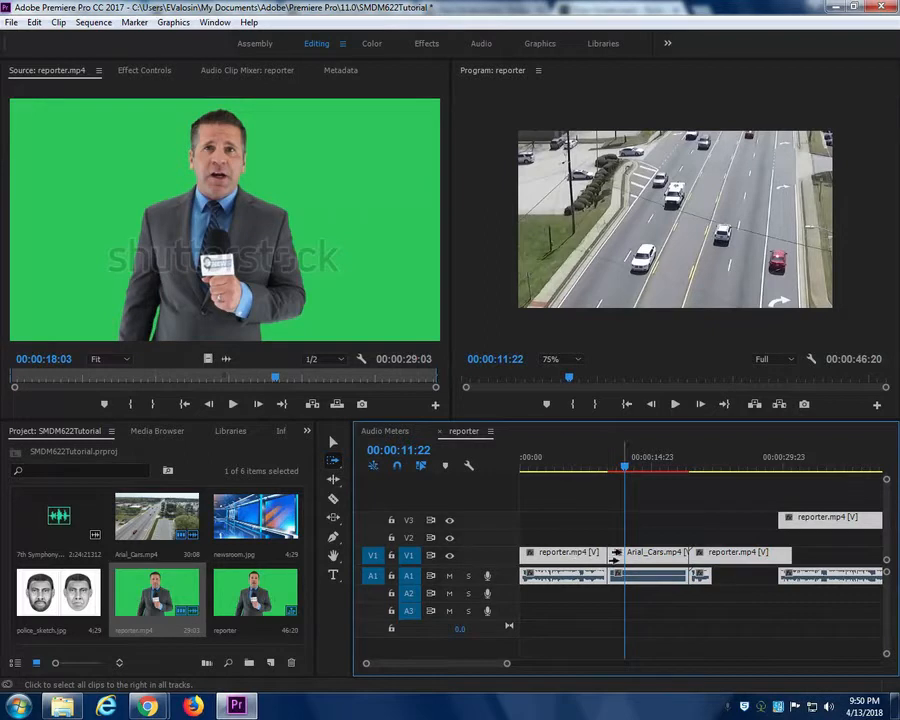
Select every clip back from the second then first reporter.mp4 with Track Select Backward, and every clip from Arial_Cars.mp4 onward with Track Select Forward.
left_click(335, 462)
left_click(335, 462)
left_click(394, 474)
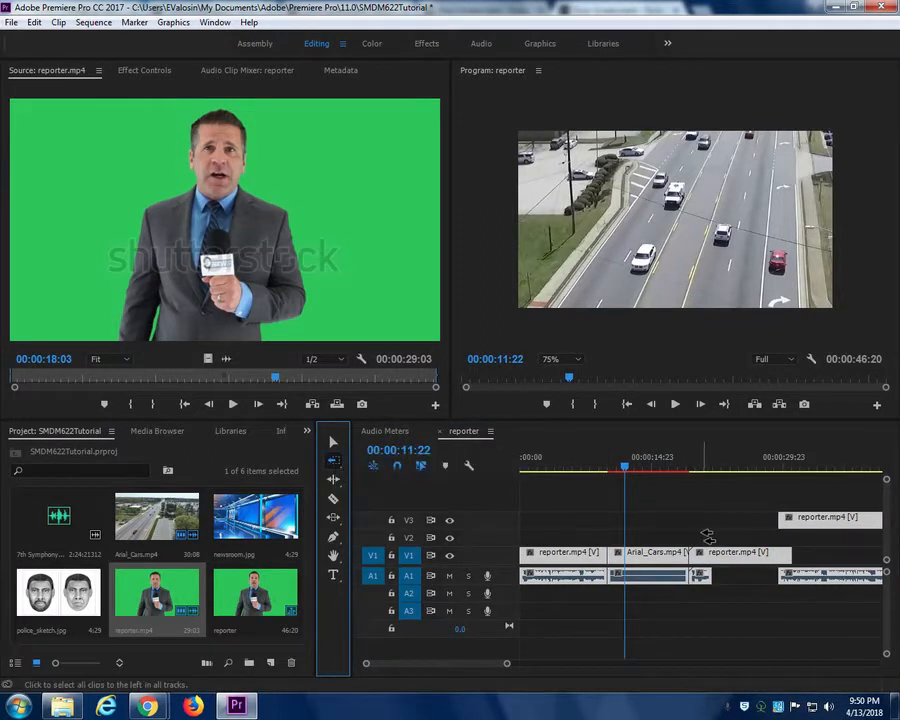
left_click(707, 537)
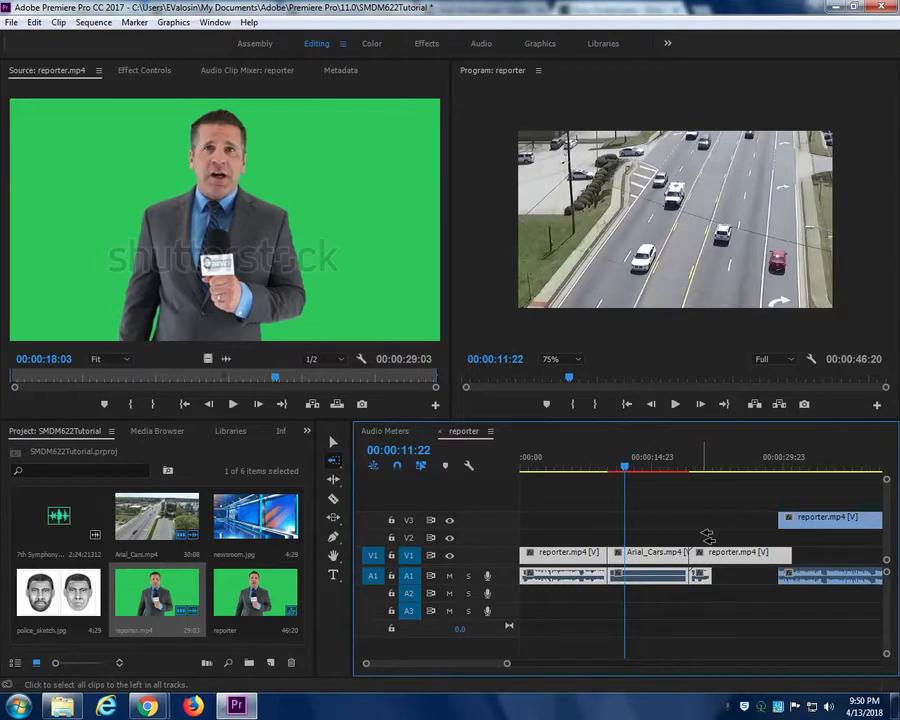
left_click(622, 564)
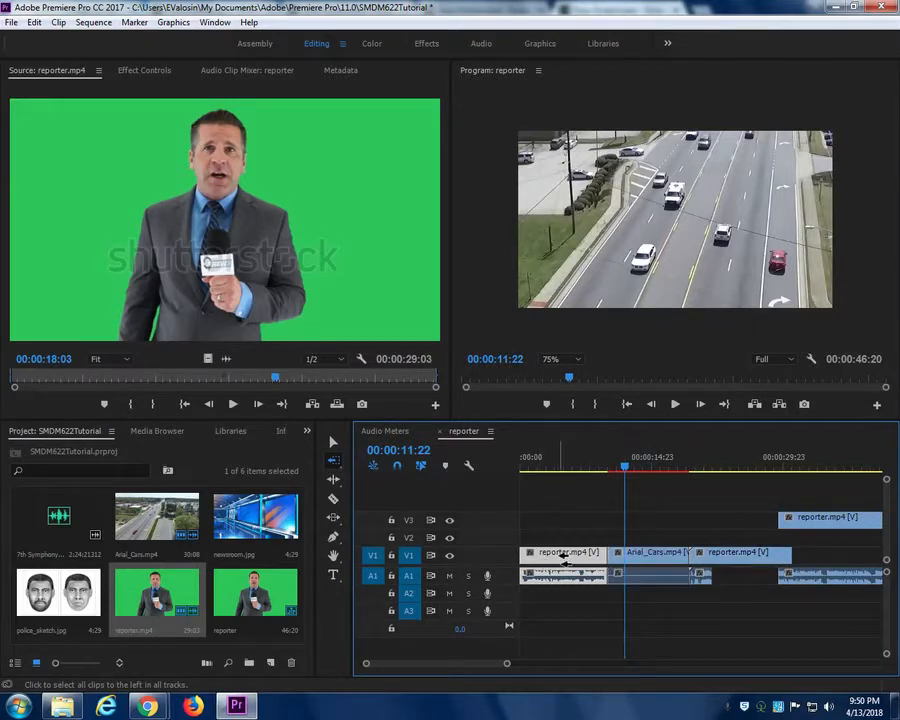
left_click(335, 462)
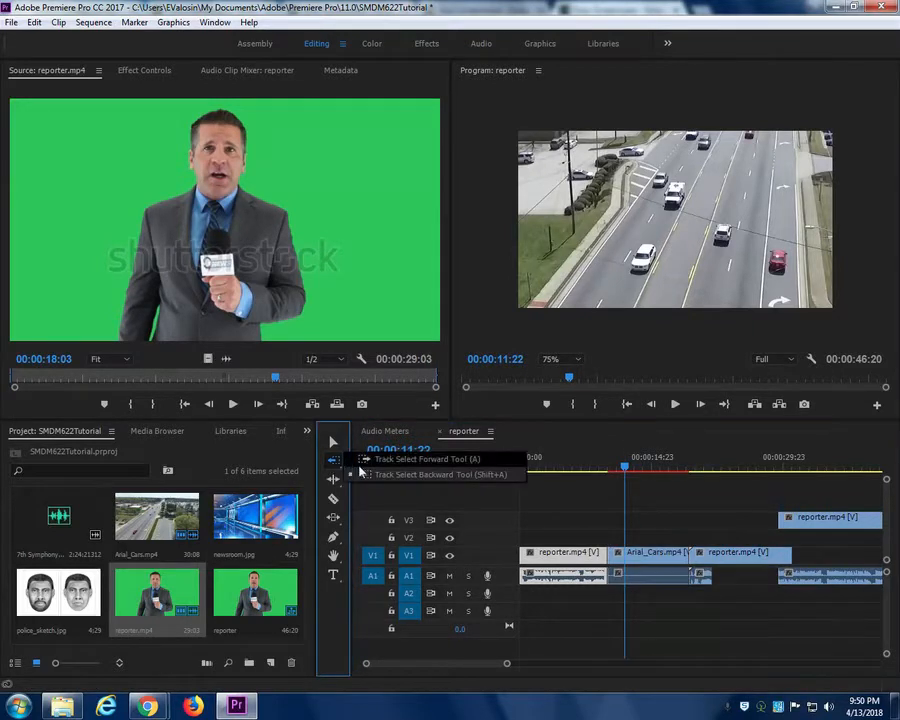
left_click(361, 466)
left_click(650, 563)
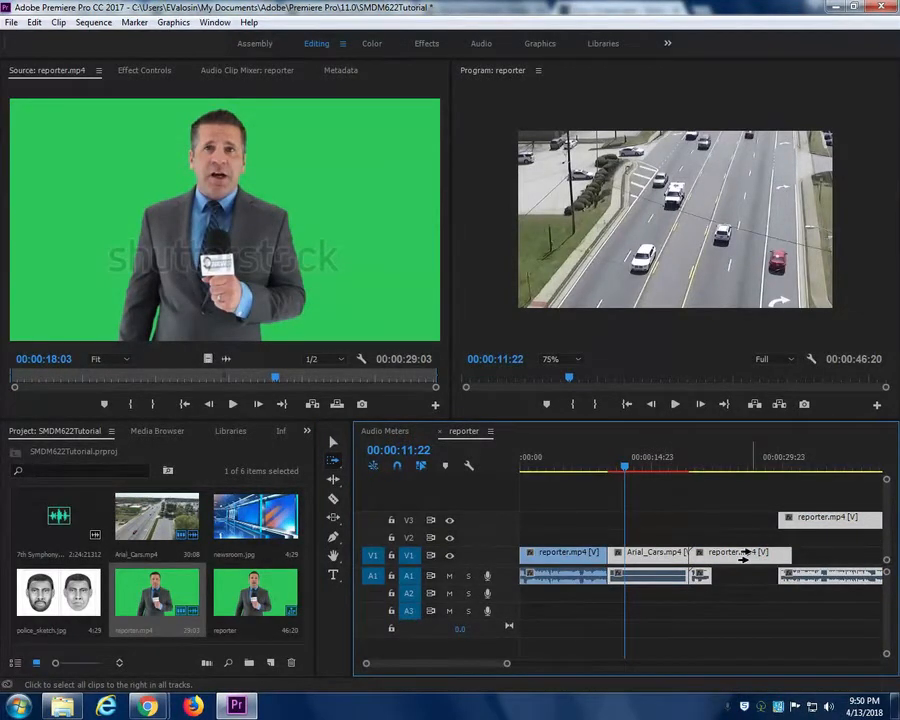
Marquee-select the clips from Arial_Cars.mp4 onward with the Selection tool, and then the first reporter.mp4 together with Arial_Cars.mp4.
left_click(333, 442)
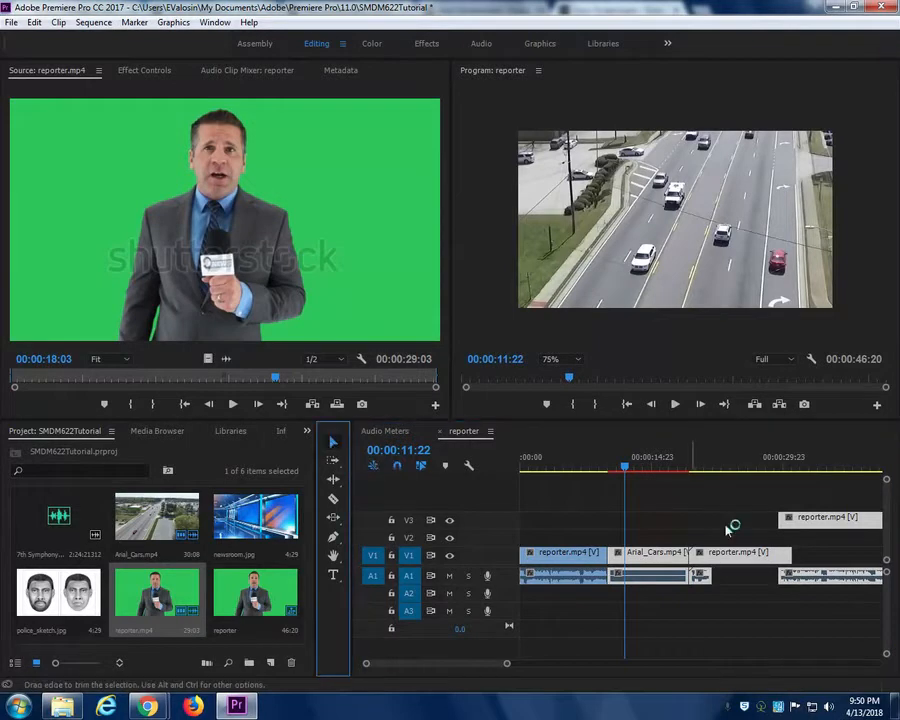
left_click_drag(735, 552, 668, 556)
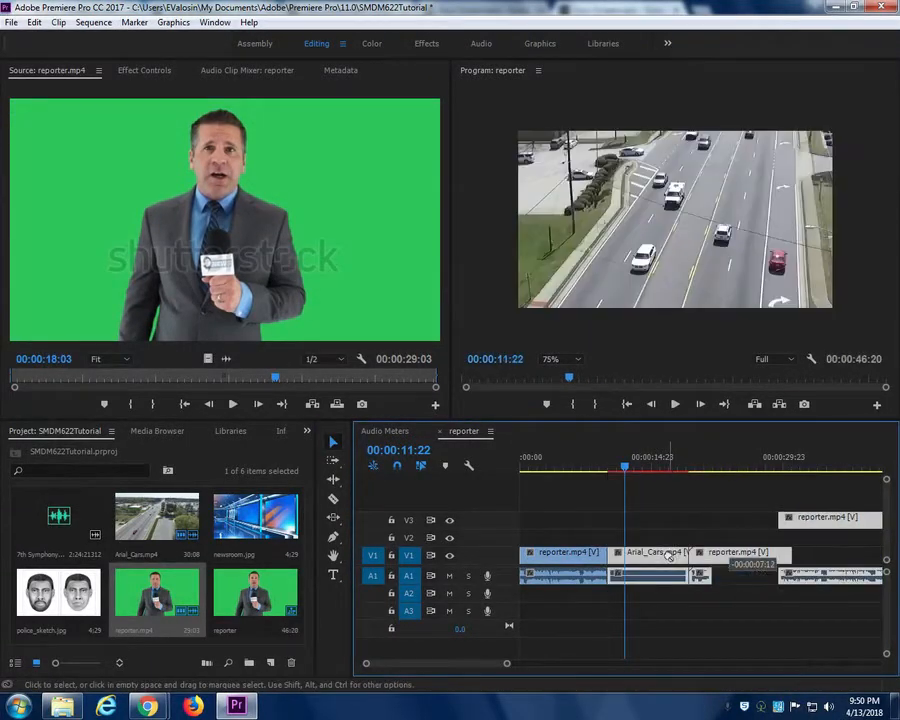
left_click_drag(650, 496, 838, 606)
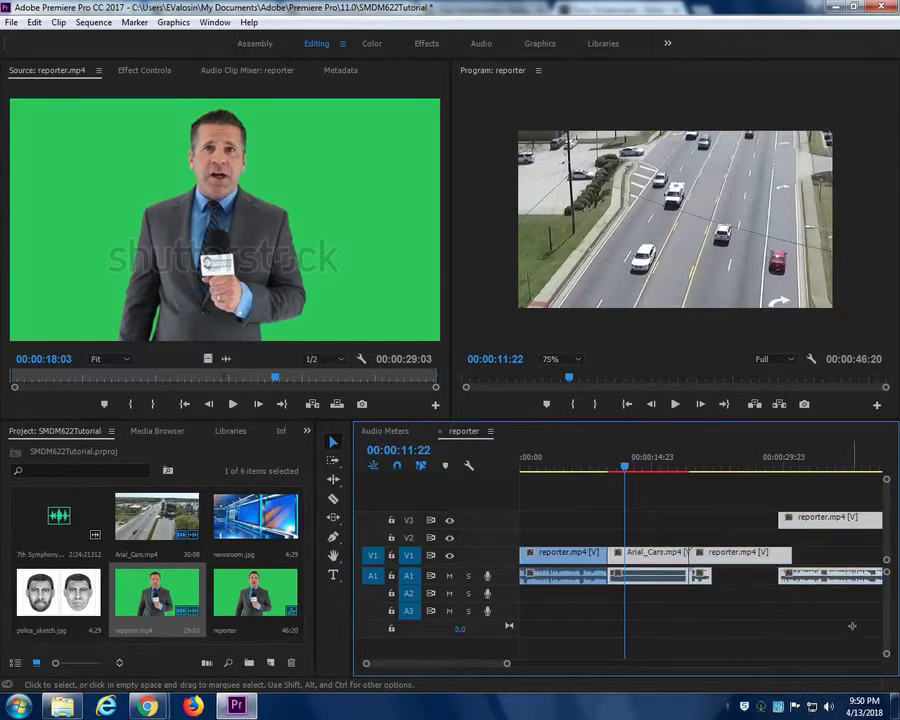
left_click(530, 503)
left_click_drag(528, 501, 683, 599)
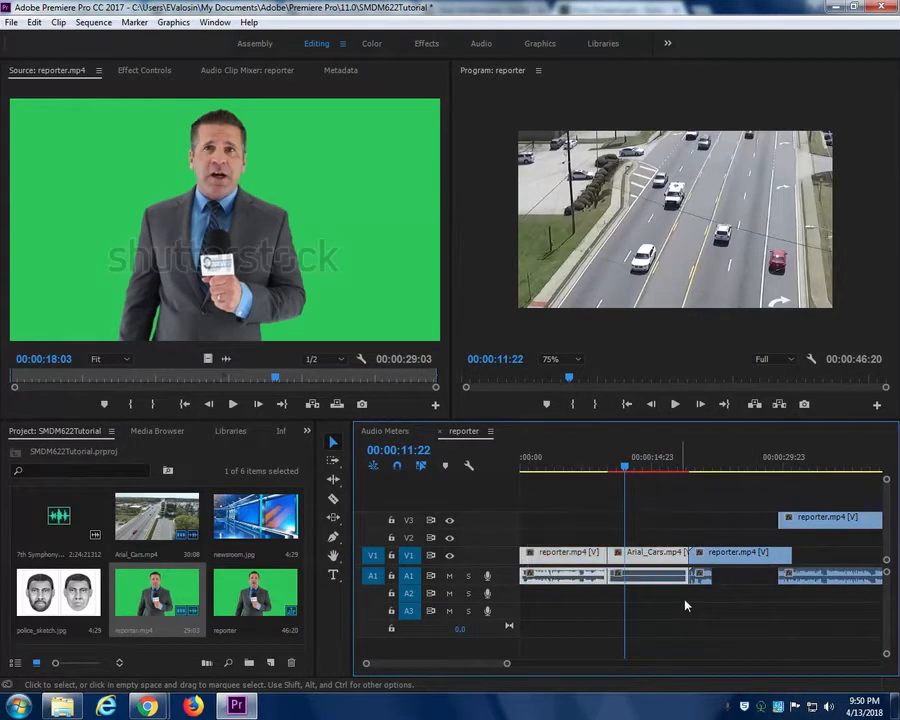
mouse_move(632, 550)
left_mouse_down()
mouse_move(637, 520)
mouse_move(637, 560)
left_mouse_up()
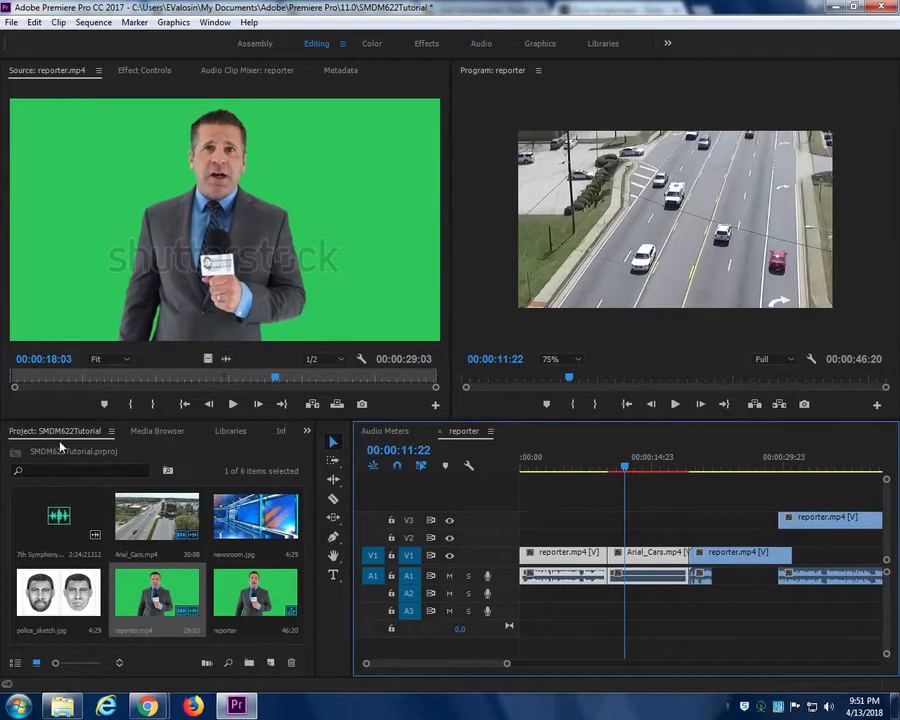
Maximize and restore the Media Browser panel, and do the same with the reporter sequence's timeline panel.
left_click(150, 431)
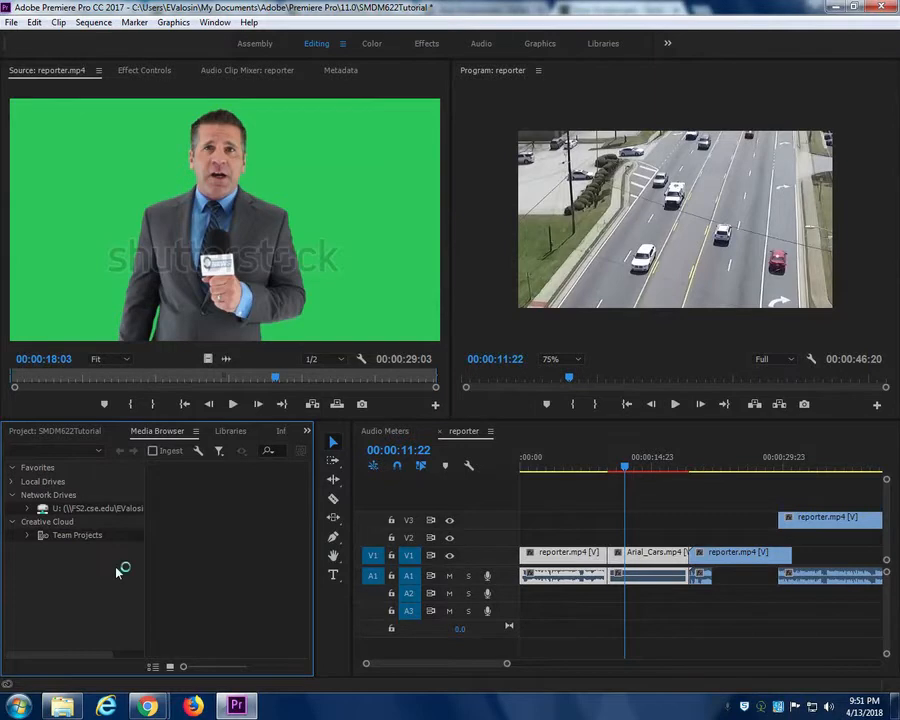
key("grave")
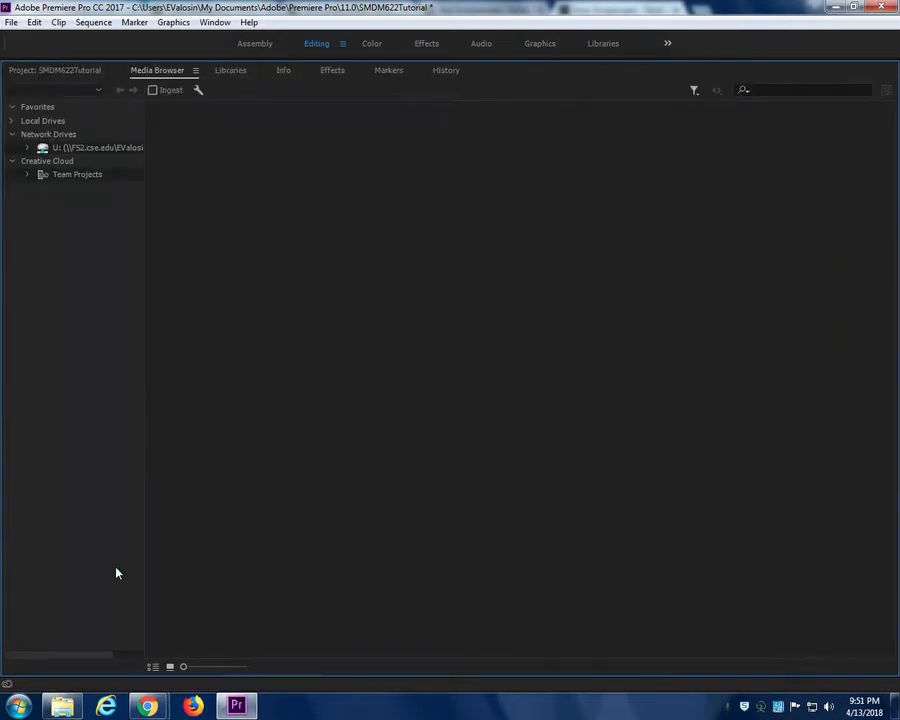
key("grave")
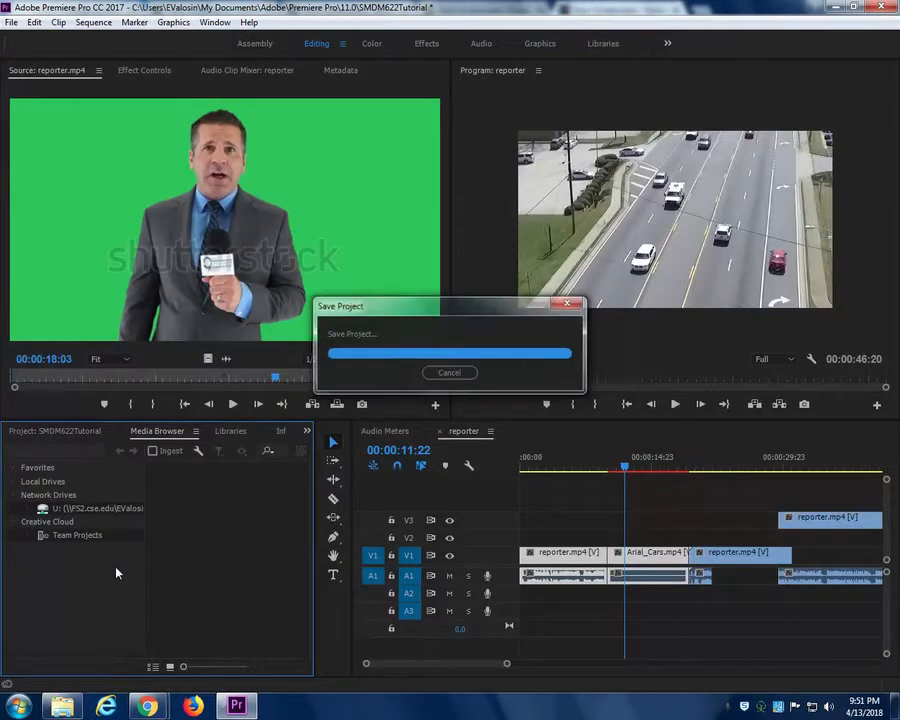
left_click(470, 436)
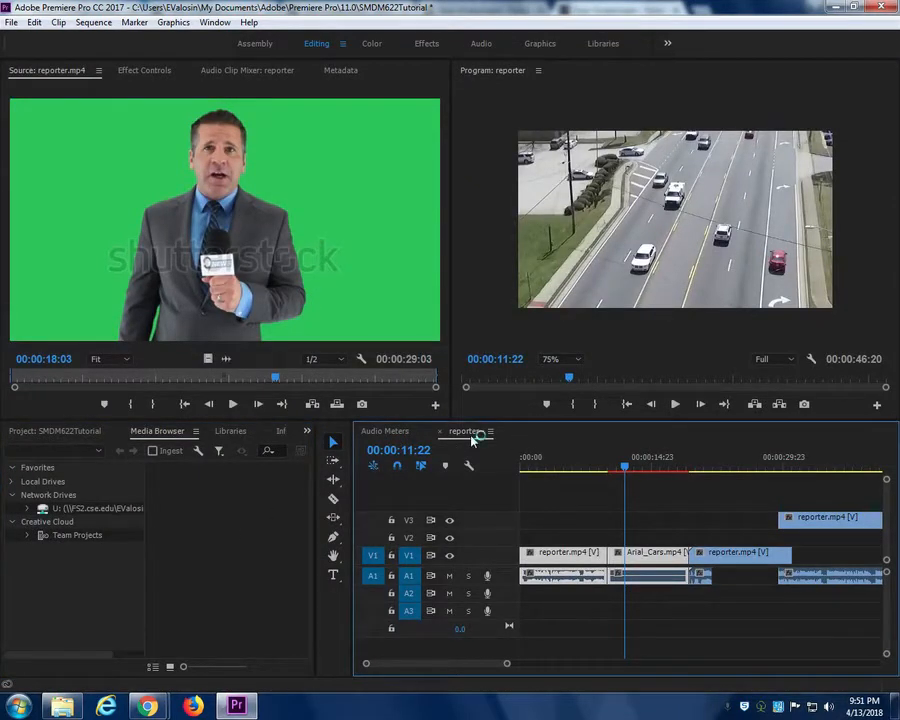
double_click(470, 436)
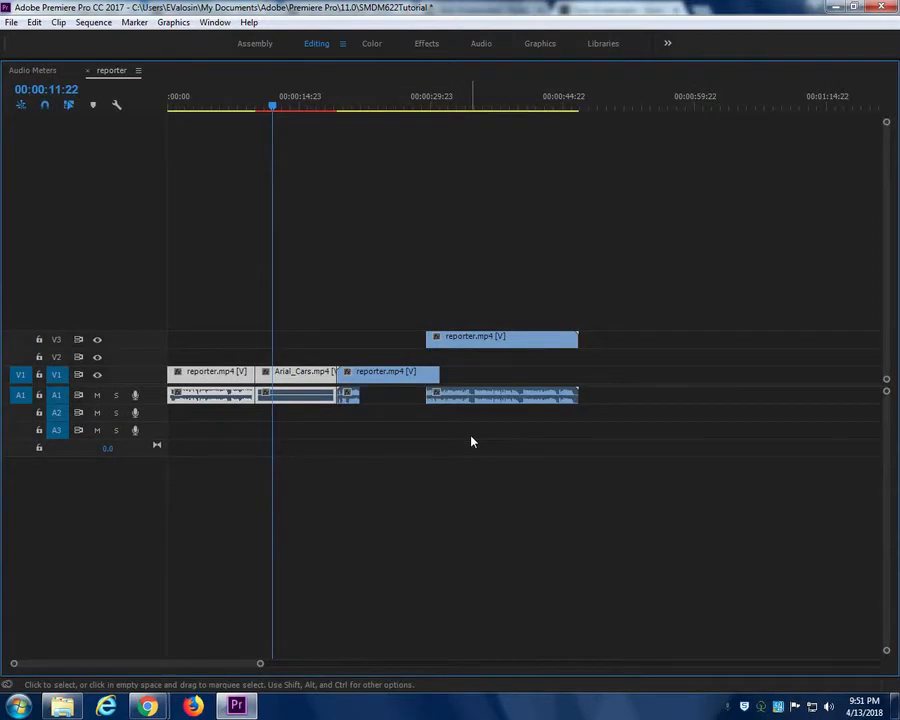
key("grave")
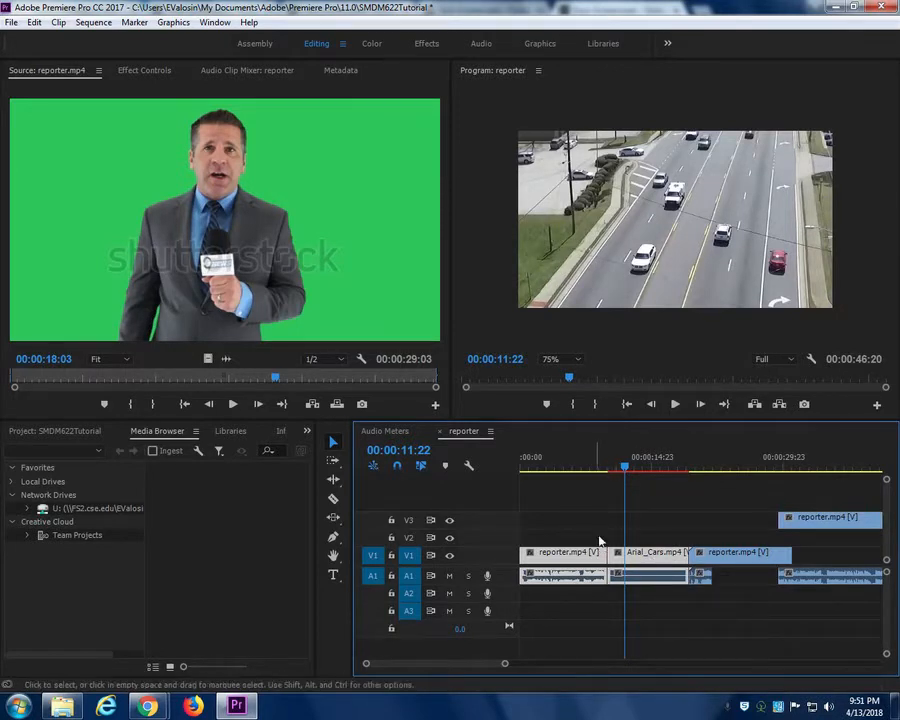
Play the reporter sequence across the plain cut from the first reporter.mp4 to Arial_Cars.mp4.
left_click_drag(598, 466, 553, 472)
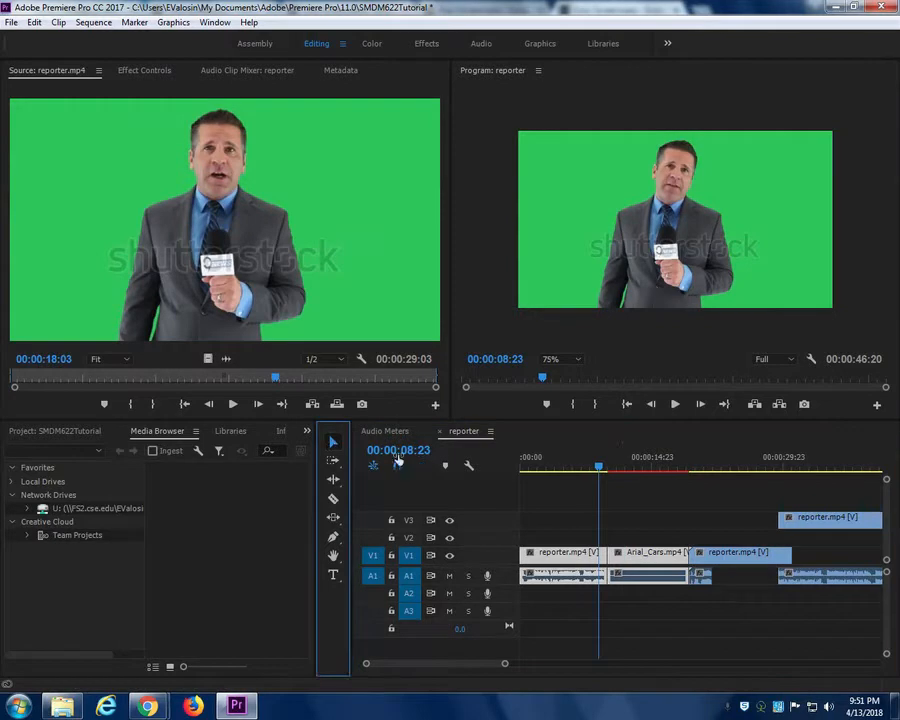
key("space")
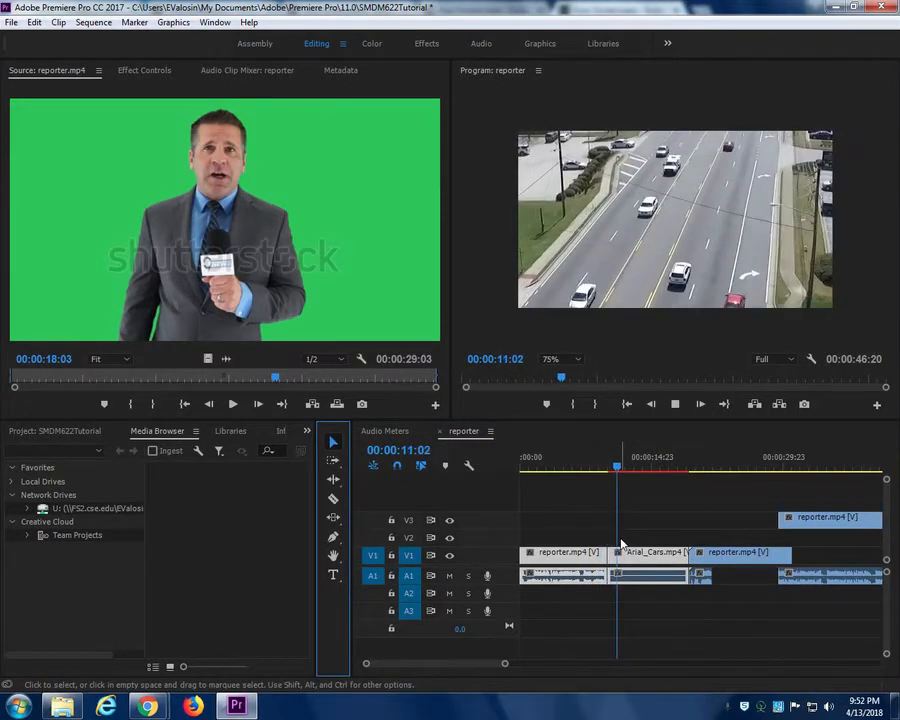
key("space")
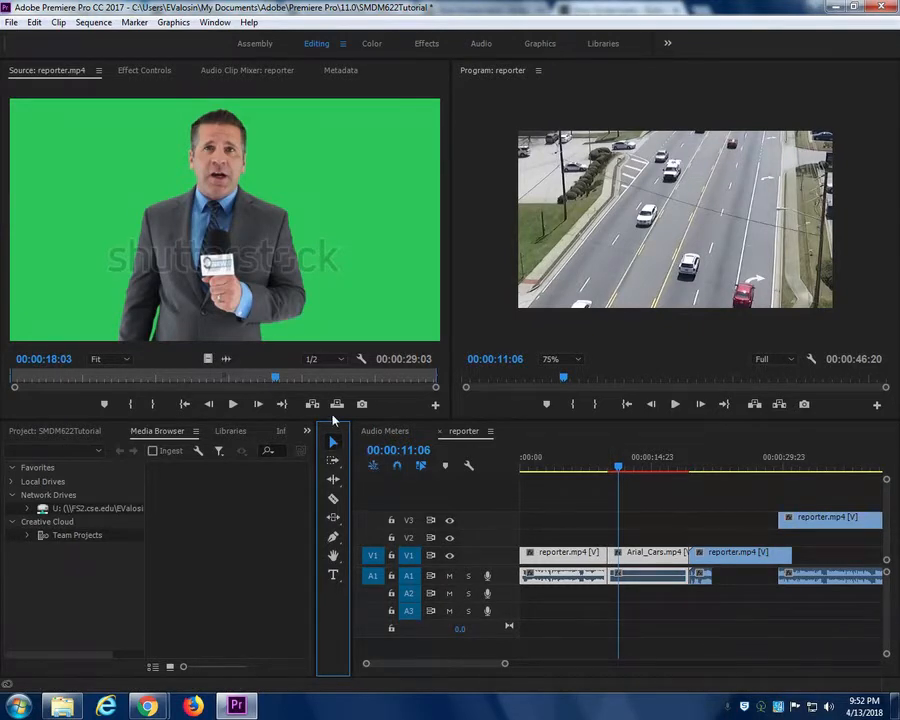
In the Effects workspace, apply a Cross Dissolve between the first reporter.mp4 and Arial_Cars.mp4 on V1, and preview it from 00:00:08:07.
left_click(432, 44)
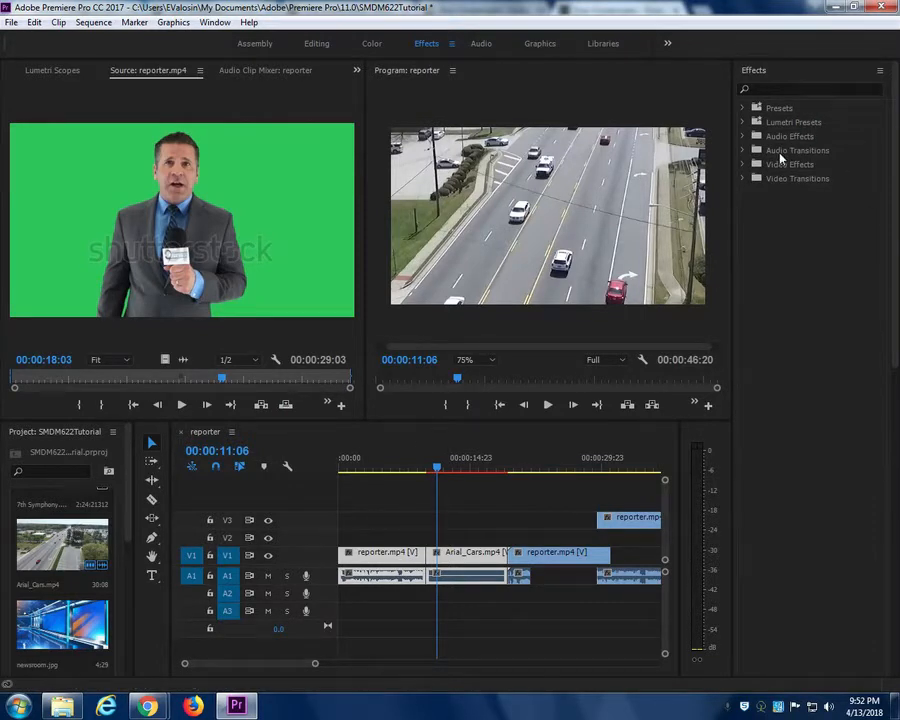
left_click(785, 184)
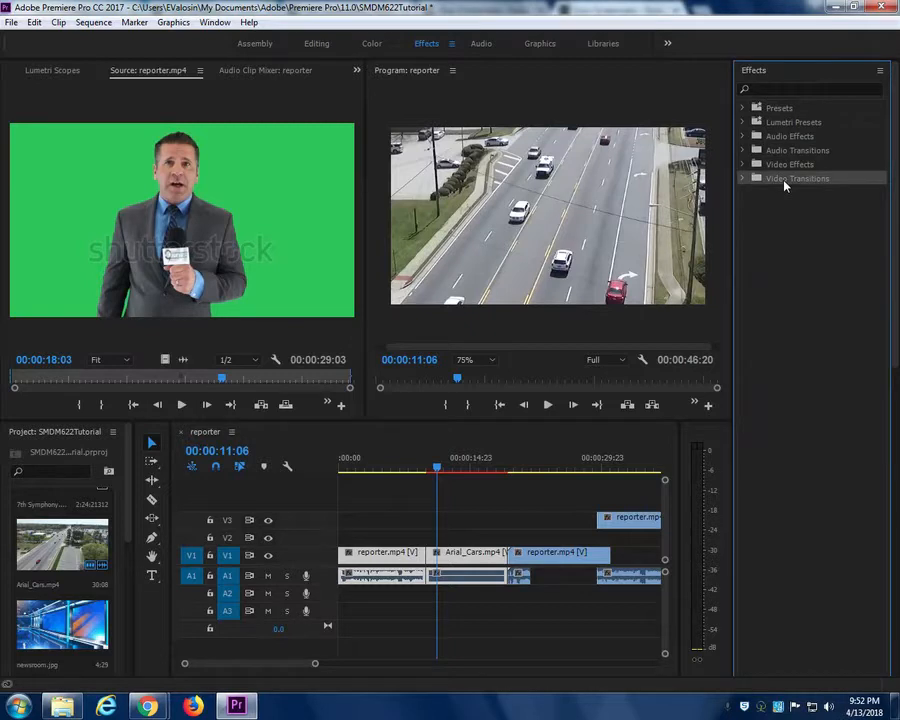
left_click(743, 179)
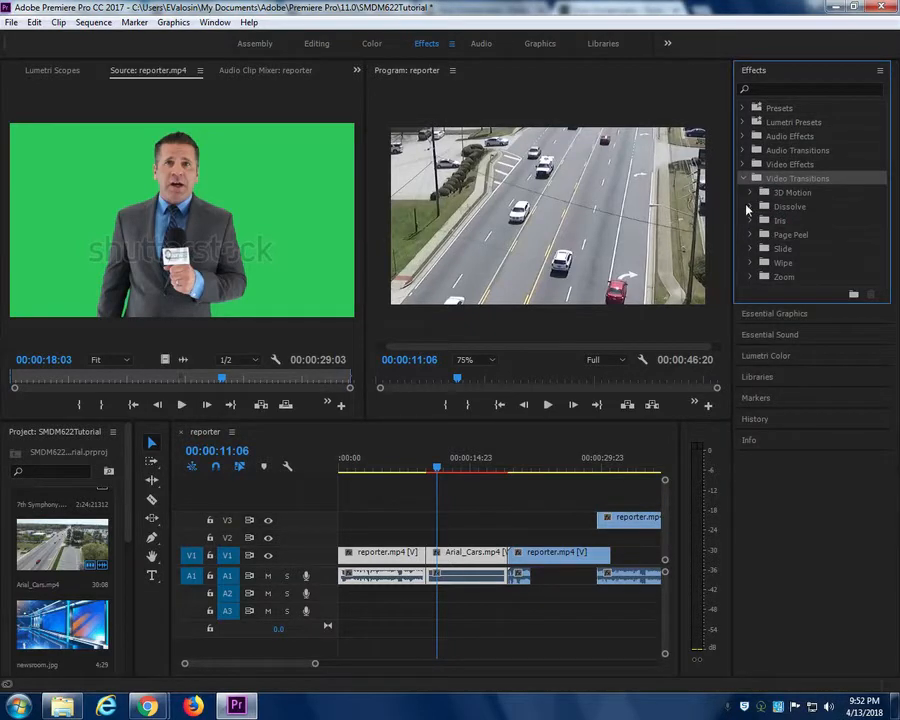
left_click(750, 207)
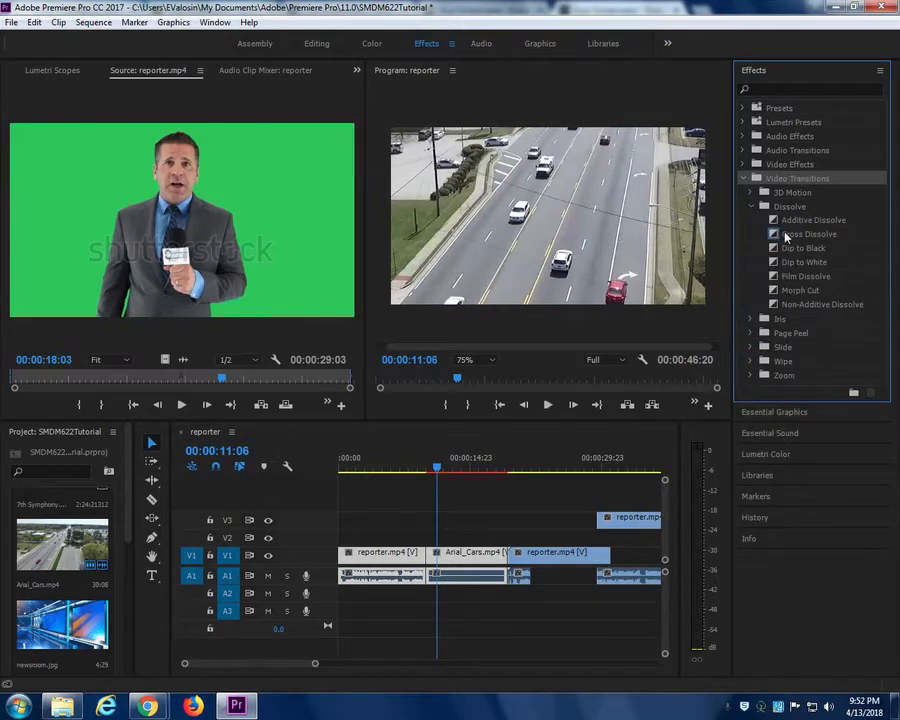
left_click_drag(788, 236, 427, 555)
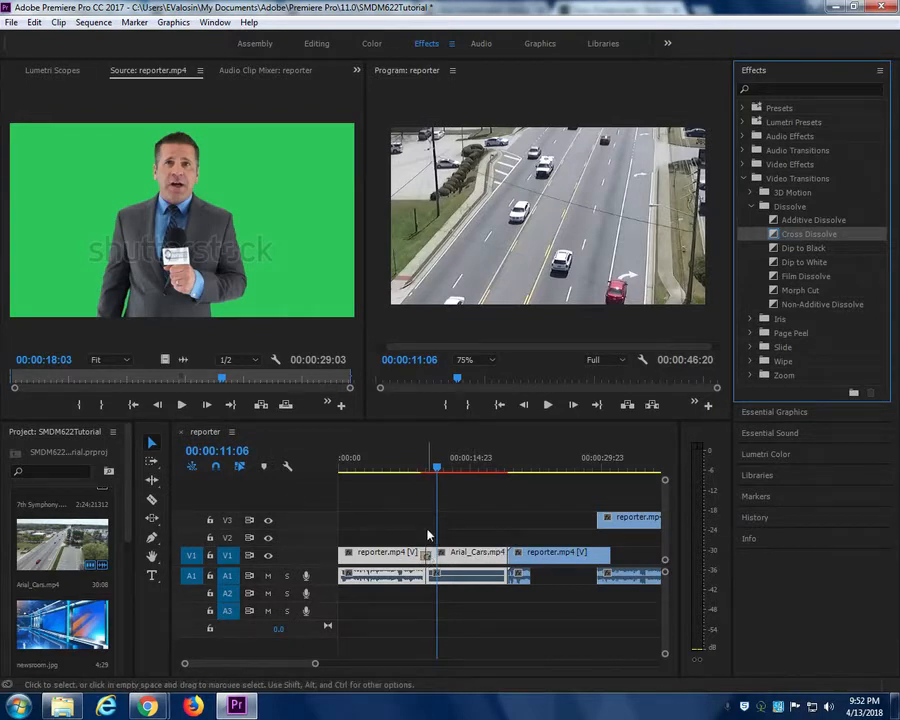
left_click(412, 470)
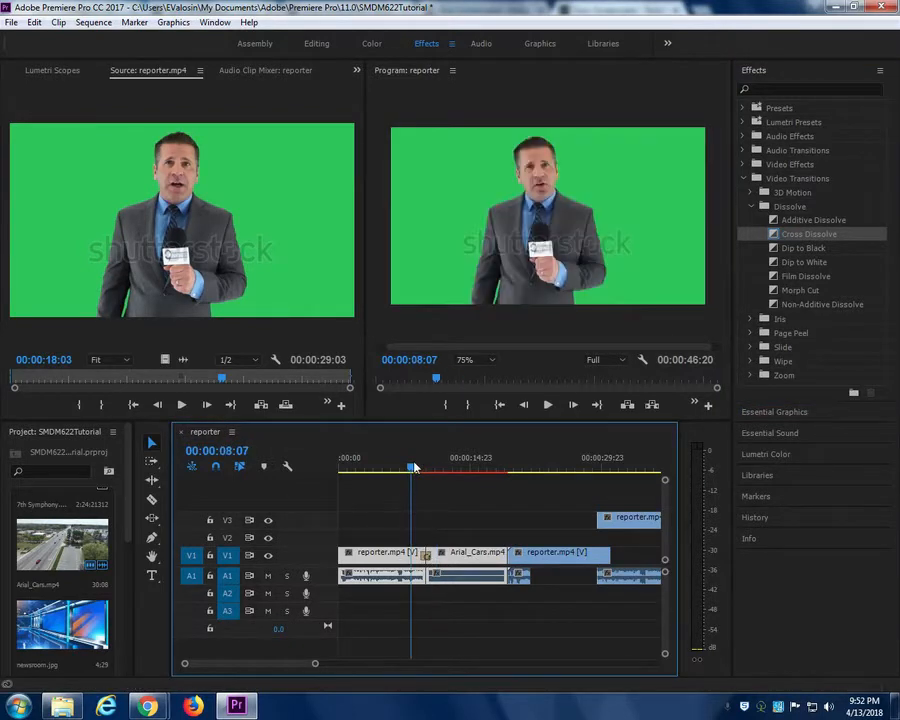
key("space")
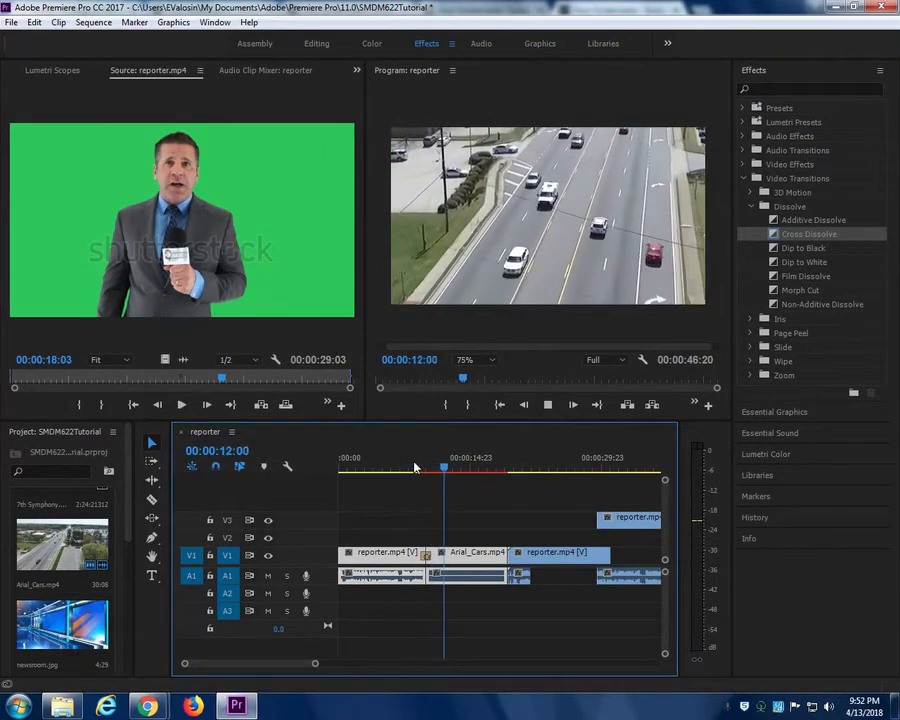
key("space")
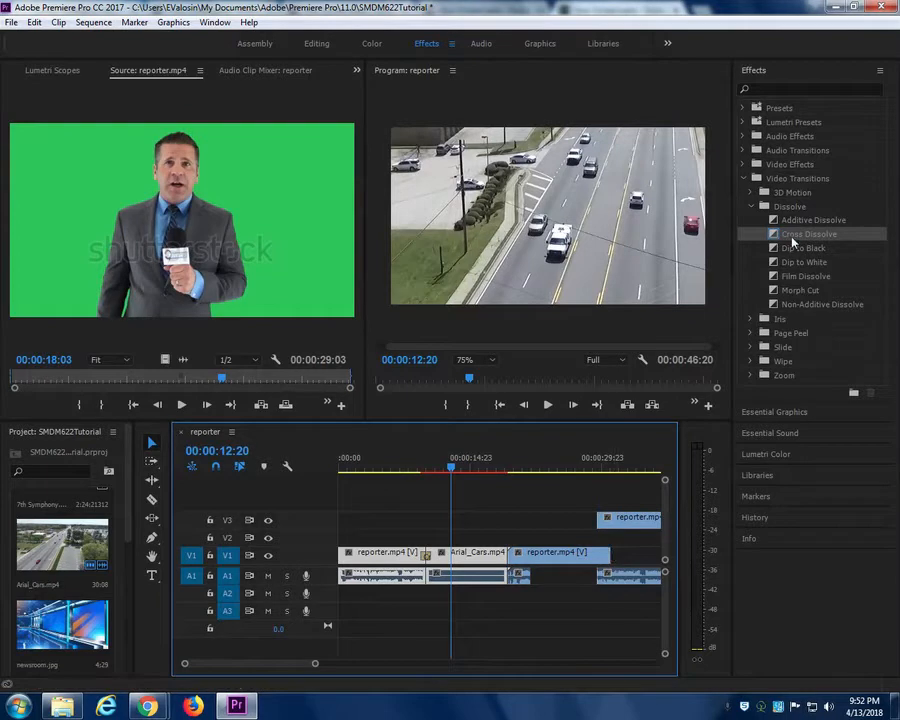
Add a Cross Dissolve to the end of the second reporter.mp4 on V1, and play the sequence across it.
left_click(793, 238)
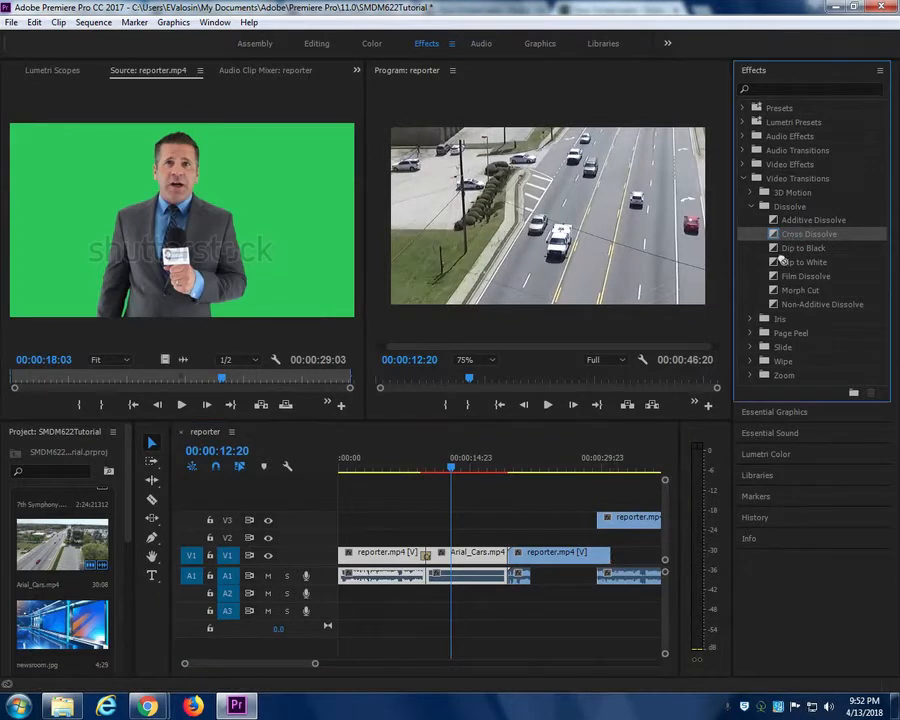
left_click_drag(781, 257, 607, 557)
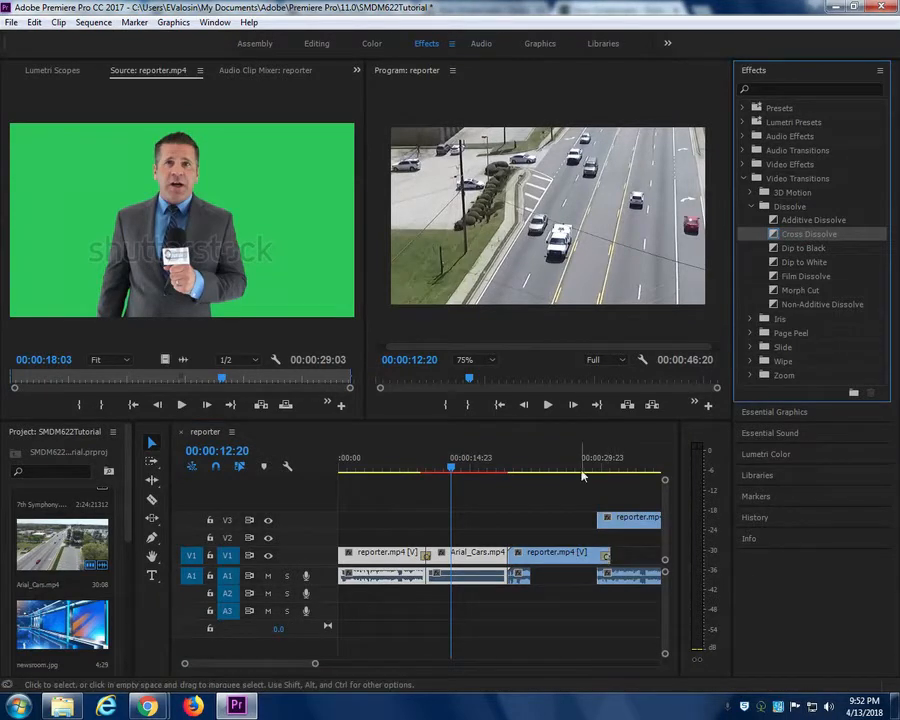
left_click(589, 468)
key("space")
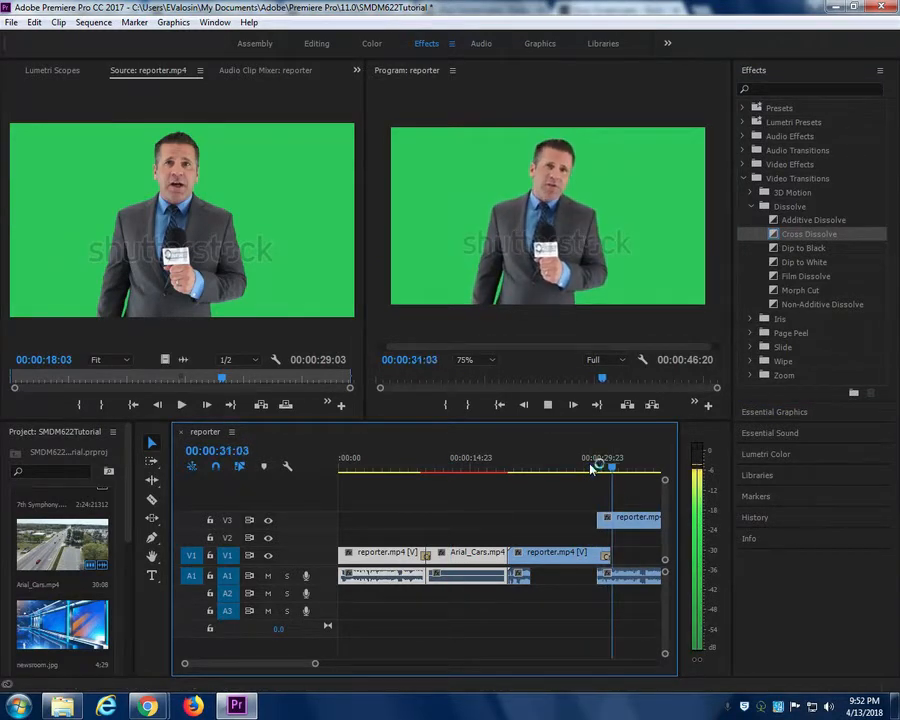
key("space")
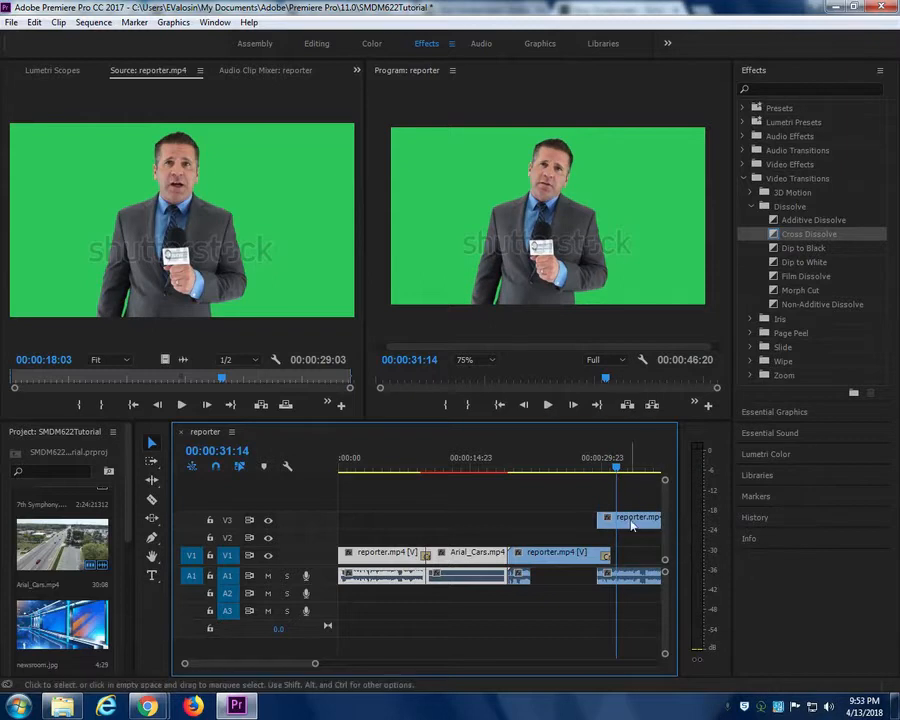
Move the V3 reporter.mp4 clip about 4 seconds later, past the end of the V1 clips, and preview the dissolve at the end of V1.
left_click(628, 524)
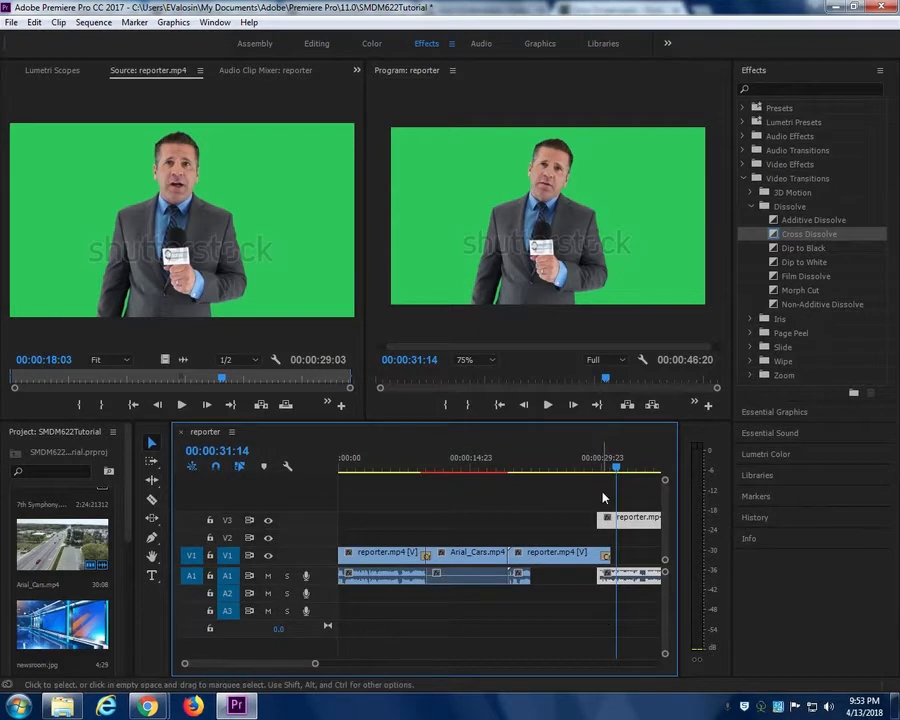
left_click_drag(633, 530, 699, 520)
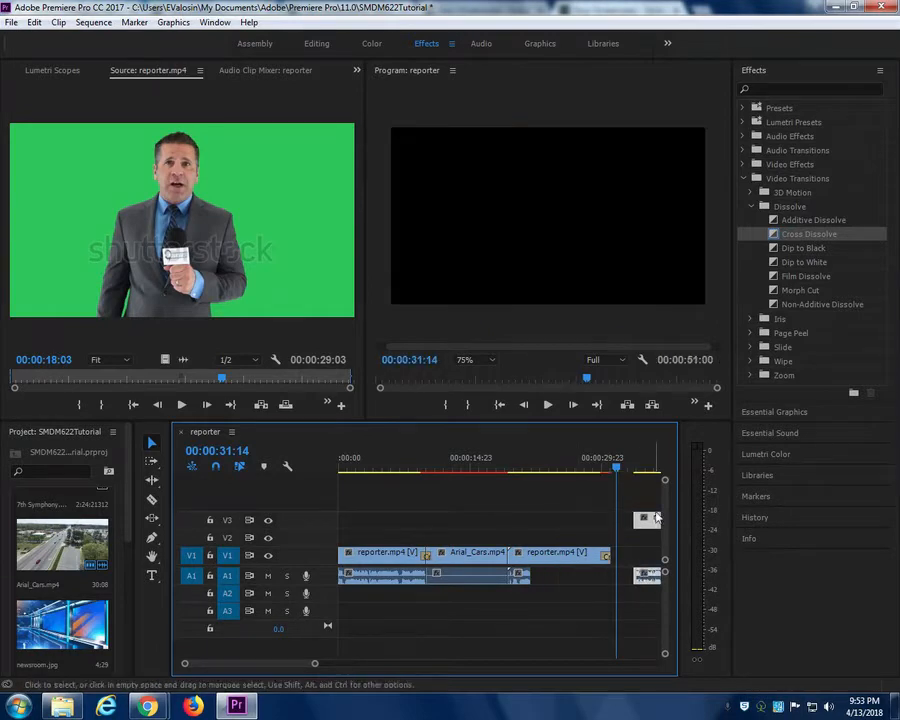
left_click(583, 469)
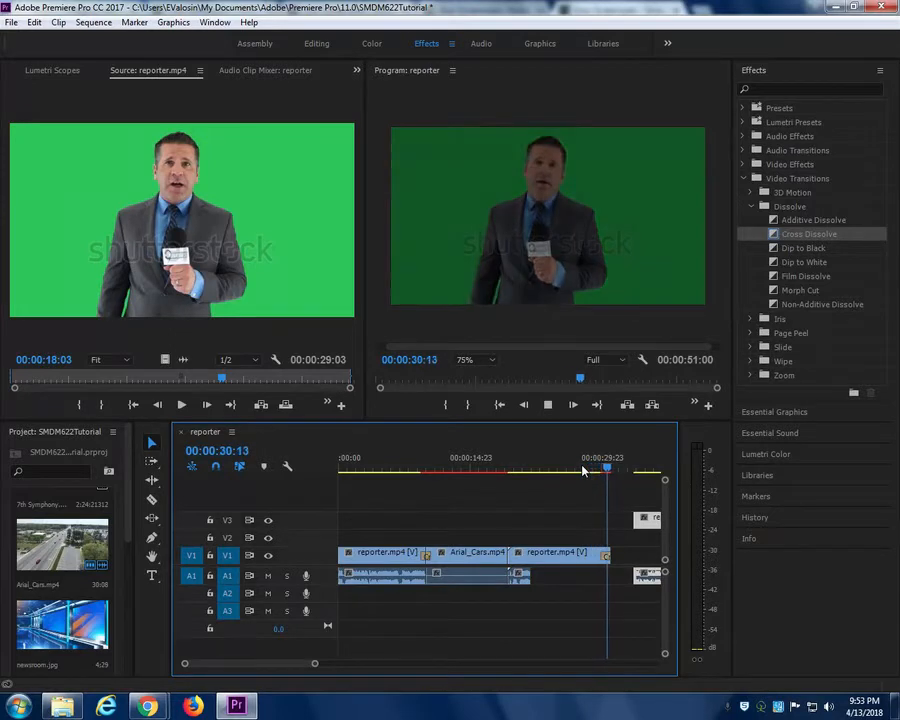
key("space")
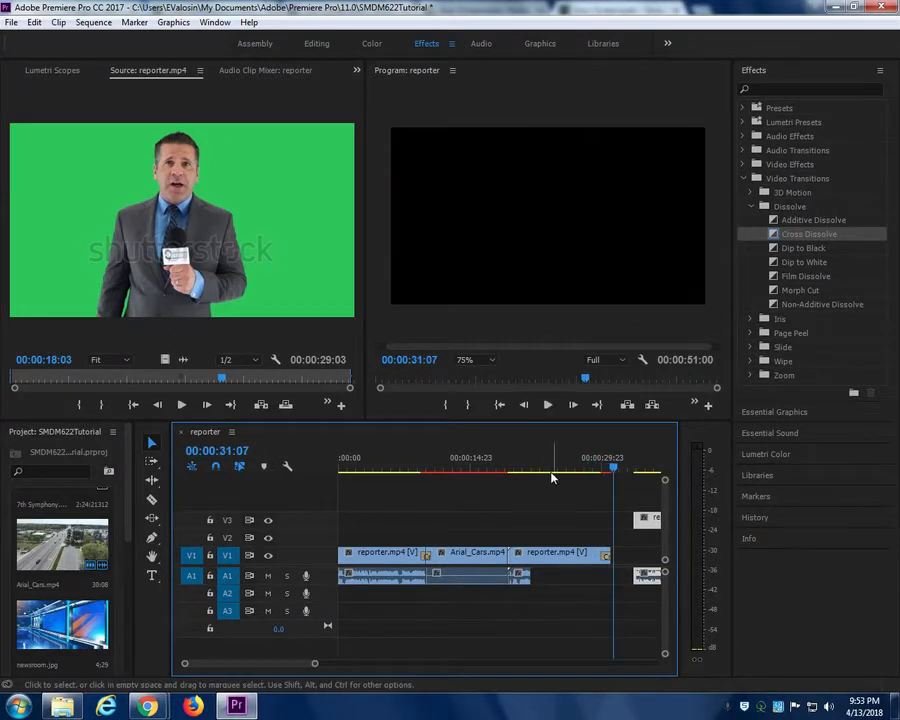
Extend the second reporter.mp4 on V1 by about 2 seconds and move the V3 reporter.mp4 clip about 1.5 seconds later.
left_click(590, 483)
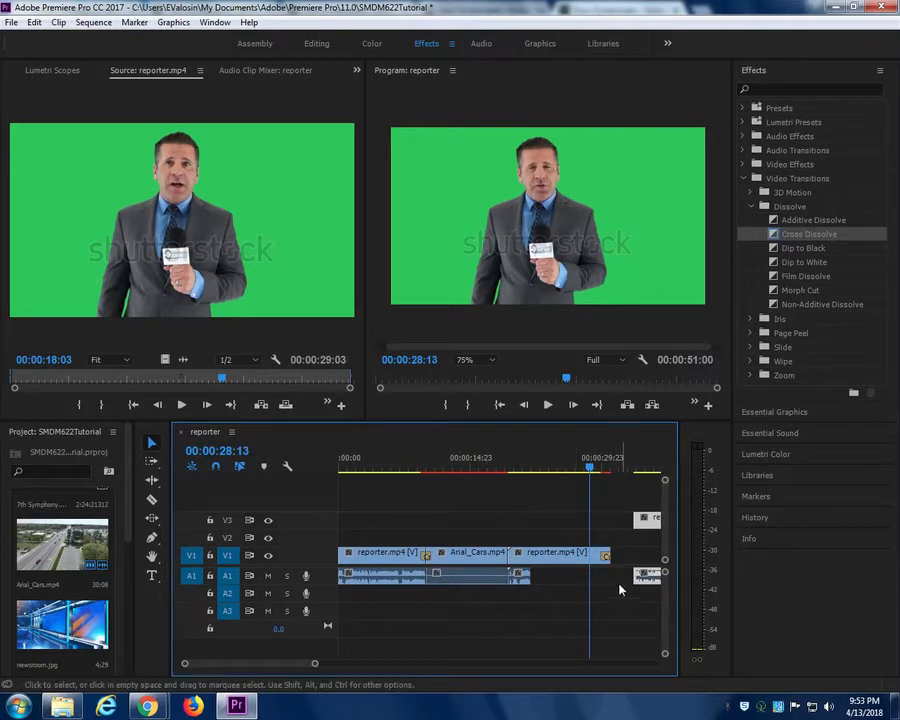
left_click(642, 523)
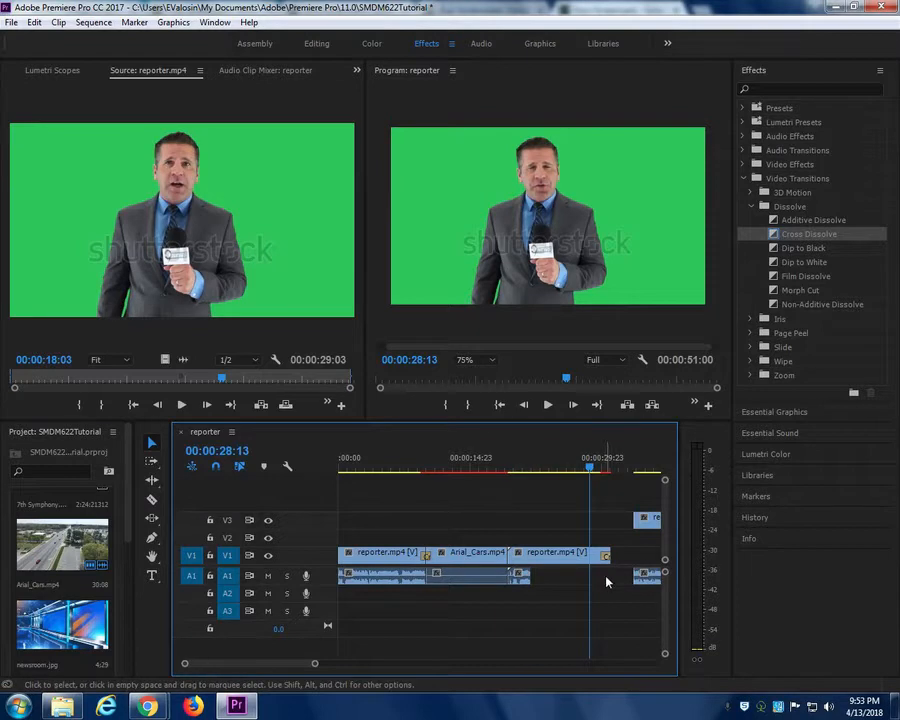
mouse_move(550, 576)
left_mouse_down()
mouse_move(608, 577)
mouse_move(546, 577)
left_mouse_up()
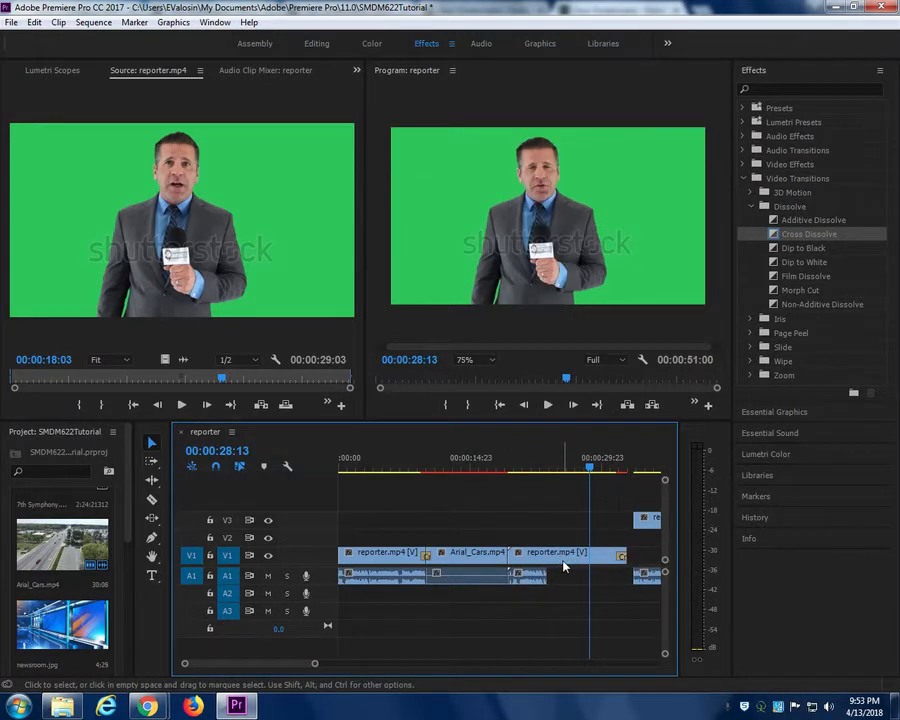
left_click_drag(550, 574, 546, 574)
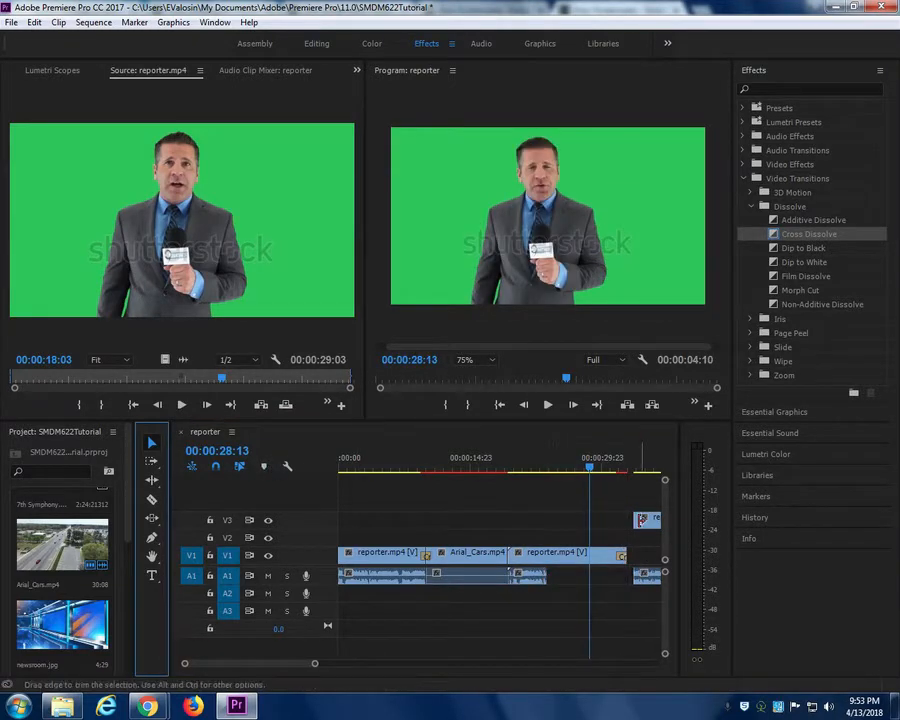
left_click_drag(645, 518, 621, 537)
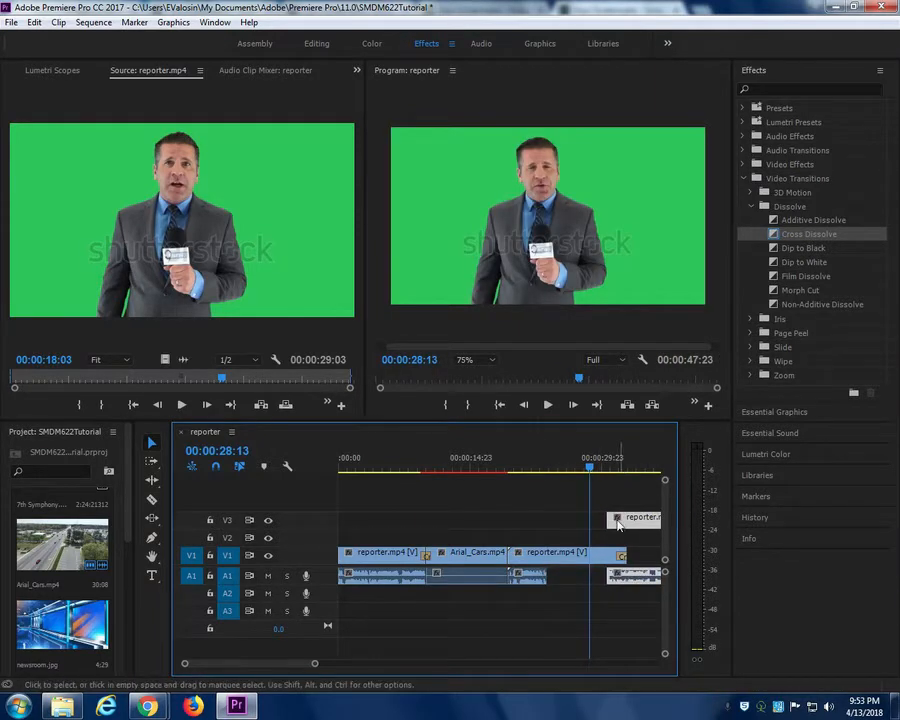
left_click_drag(639, 523, 662, 523)
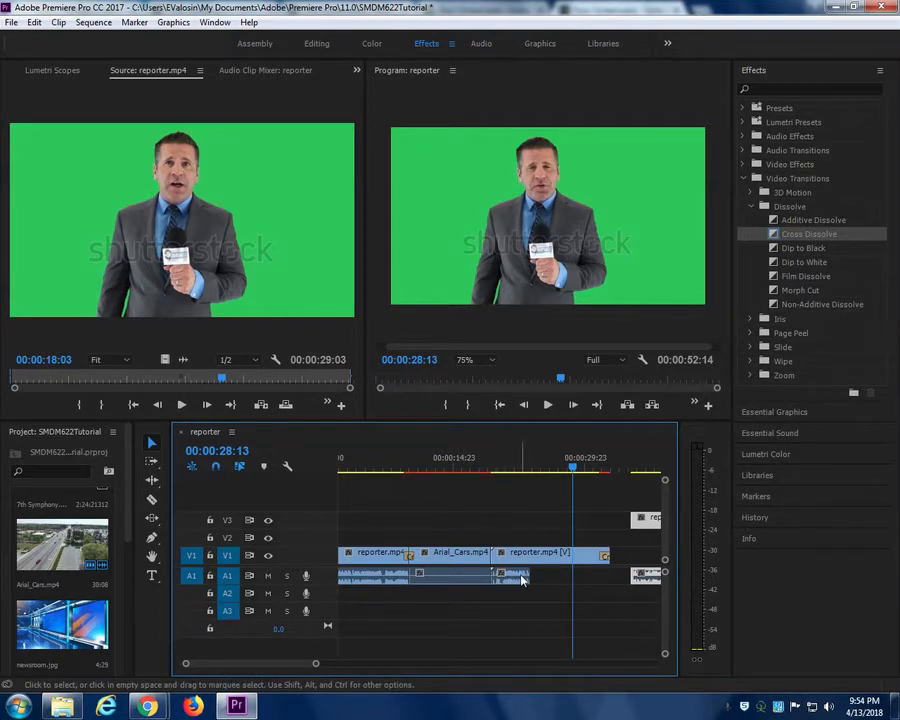
Unlink the second reporter.mp4, extend its A1 audio to the end of the video, and trim the audio's start about 2.5 seconds later.
left_click(521, 578)
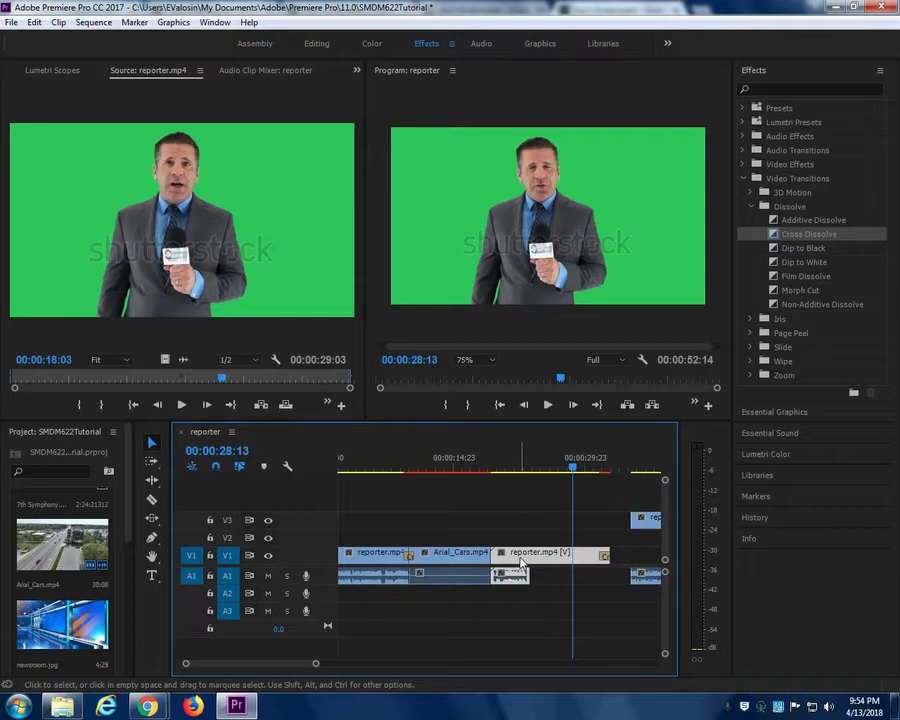
right_click(521, 563)
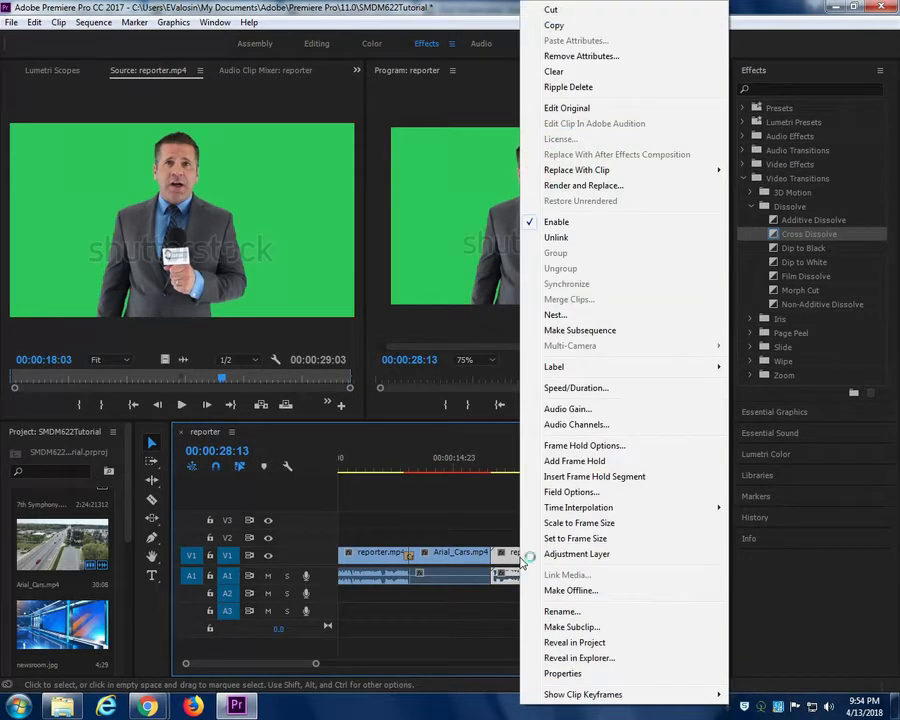
left_click(556, 238)
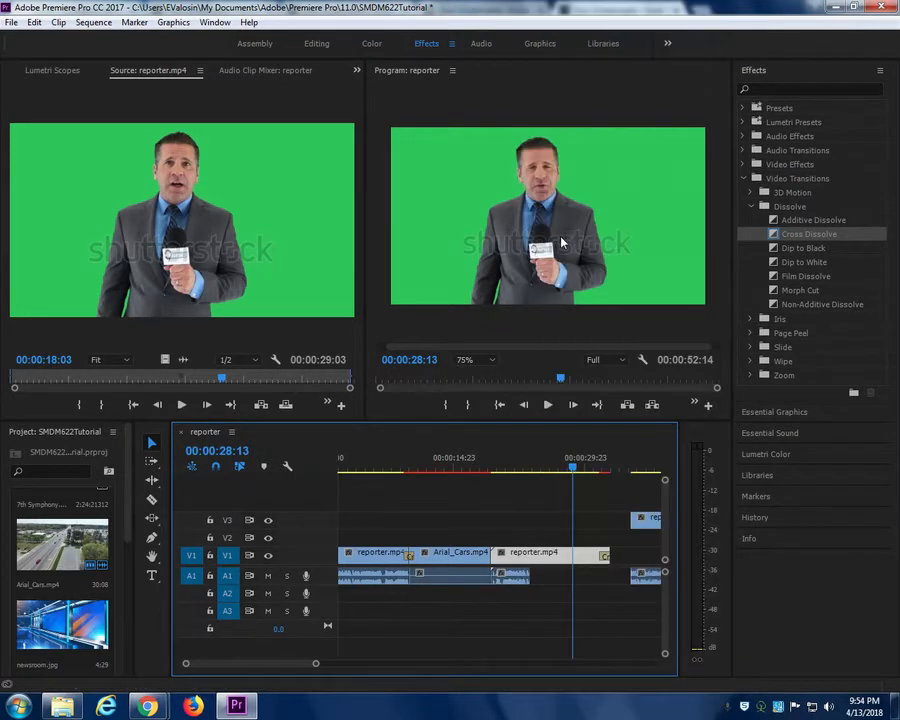
left_click_drag(513, 582, 612, 579)
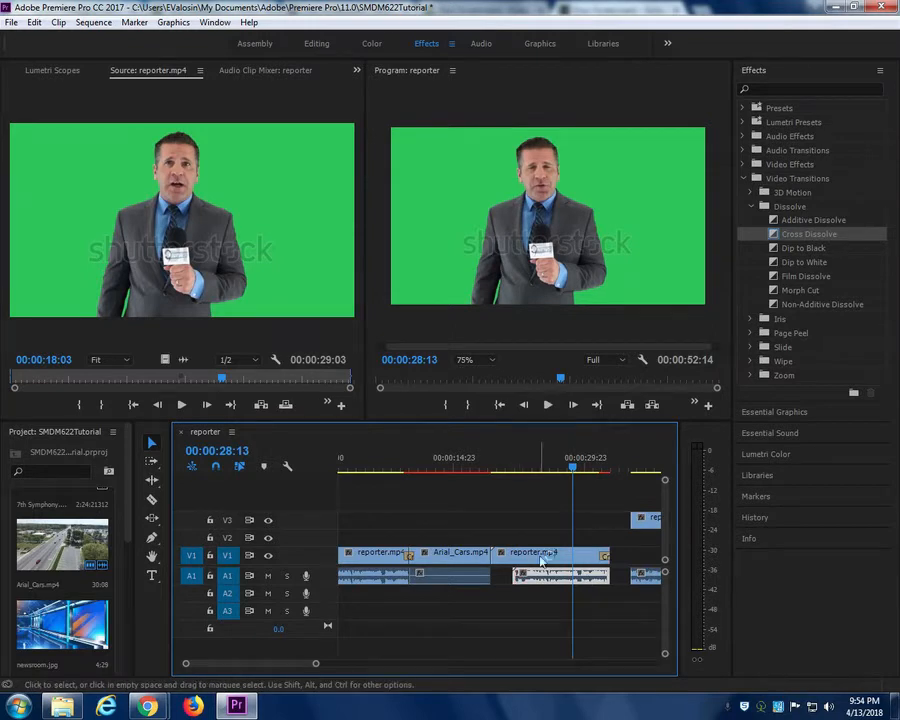
left_click_drag(492, 575, 509, 575)
Unlink Arial_Cars.mp4 and extend its A1 audio under the second reporter.mp4 video until it meets the reporter audio.
left_click(484, 581)
right_click(484, 581)
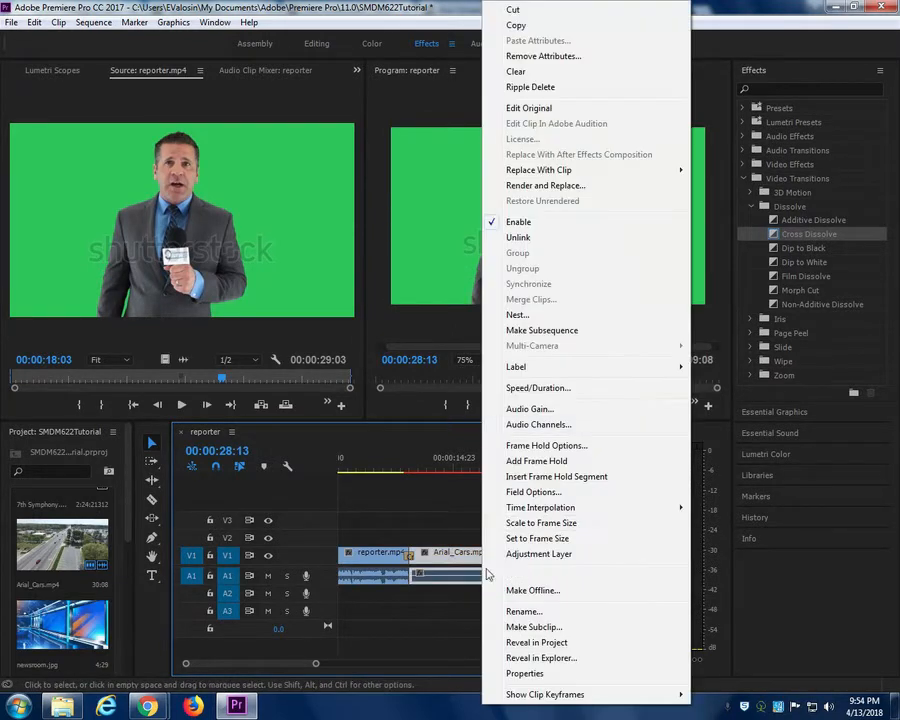
left_click(515, 240)
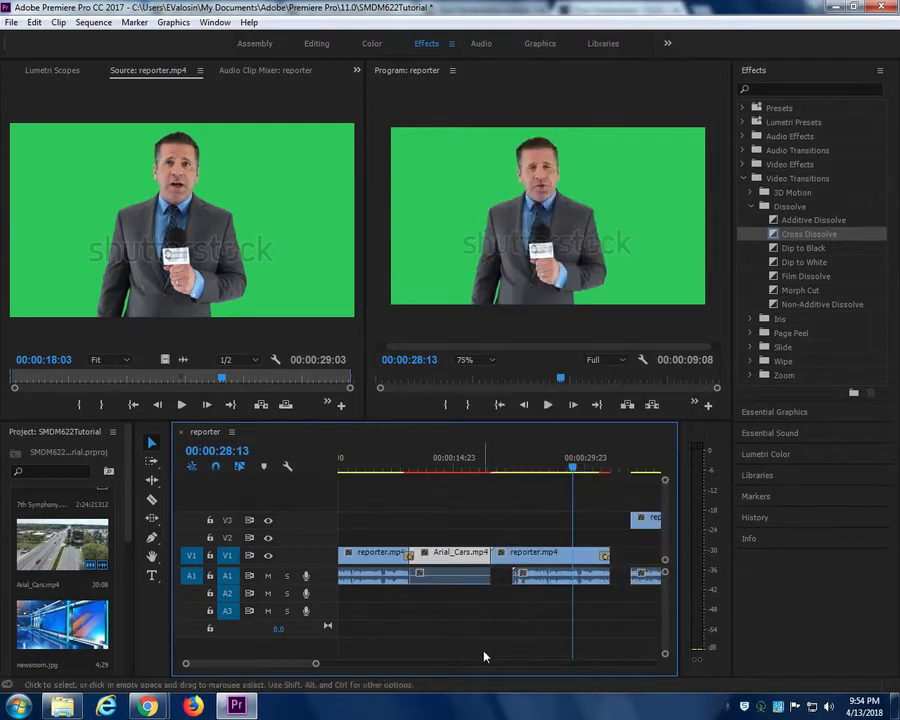
left_click_drag(487, 575, 512, 572)
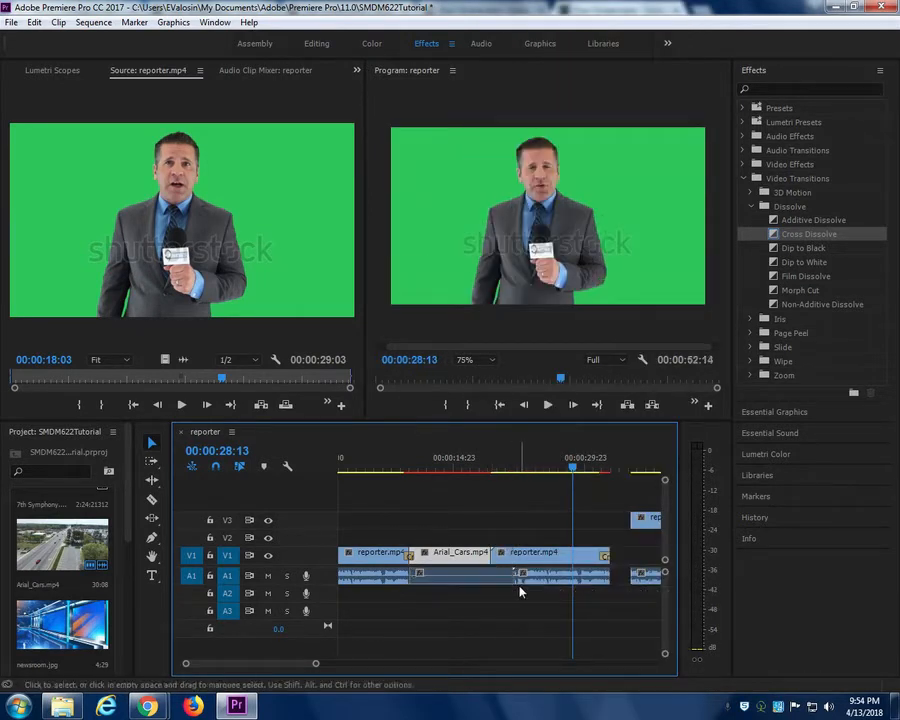
Play the sequence from 00:00:17:20 across the offset audio cut from Arial_Cars.mp4 to the second reporter.mp4.
left_click(481, 472)
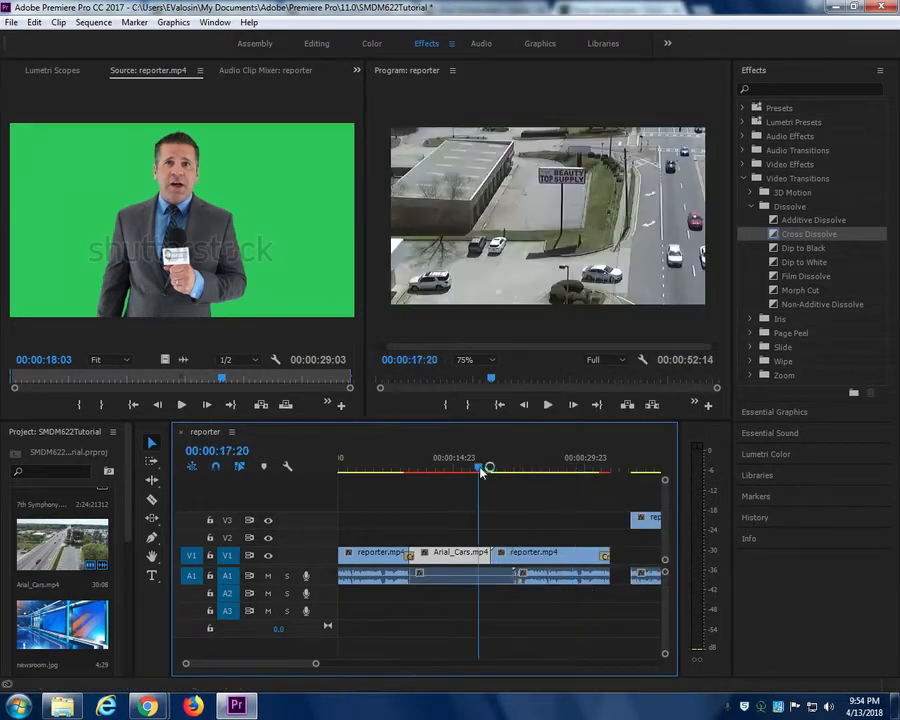
key("space")
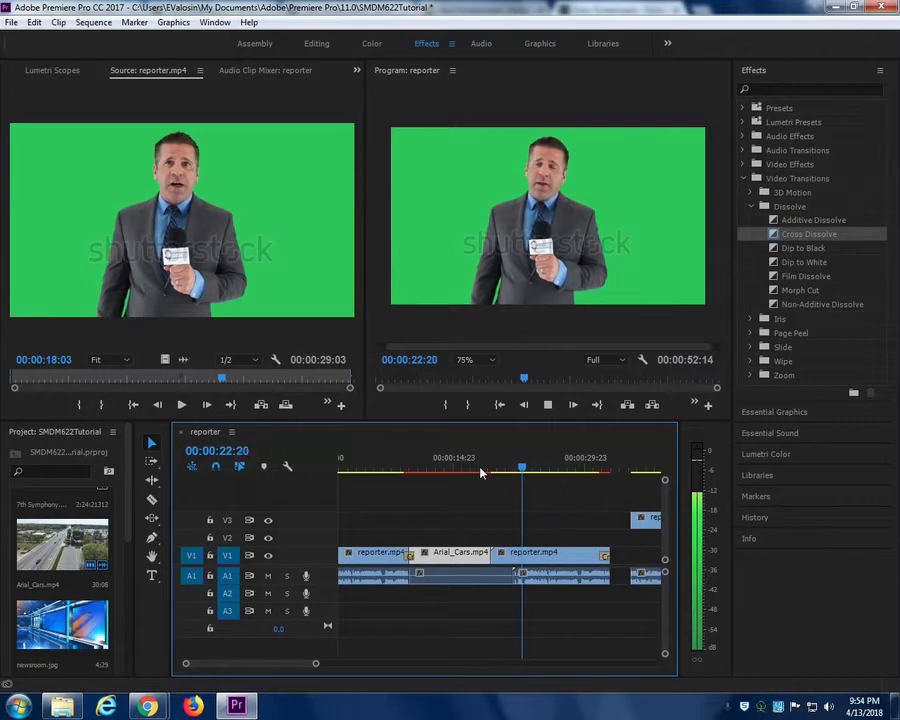
key("space")
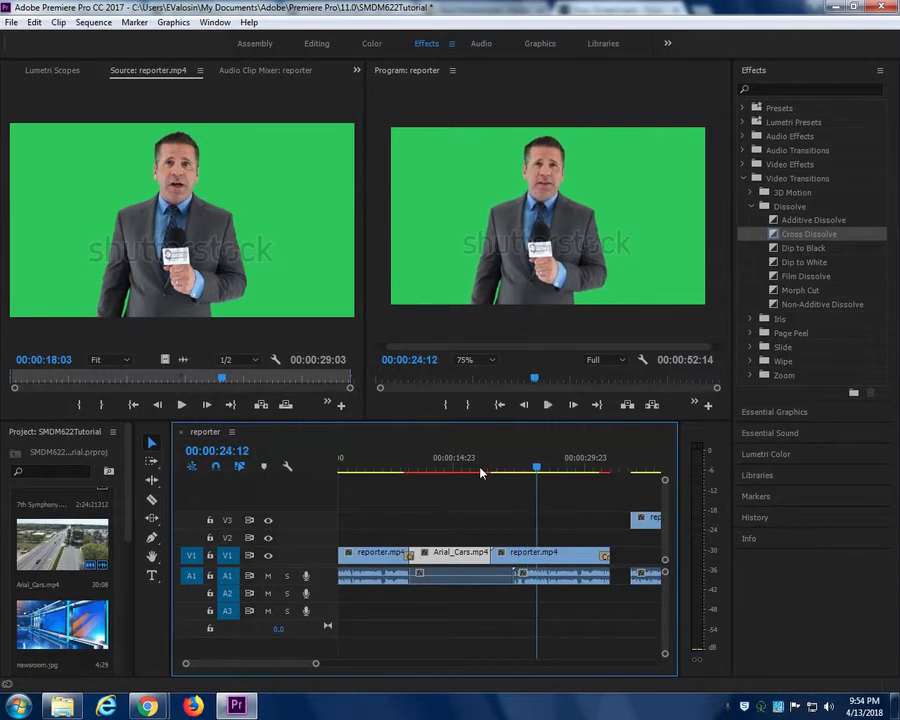
Shorten the Arial_Cars.mp4 audio, move the second reporter.mp4 audio earlier to meet it under the cars video, and preview the cut.
left_click_drag(508, 576, 471, 576)
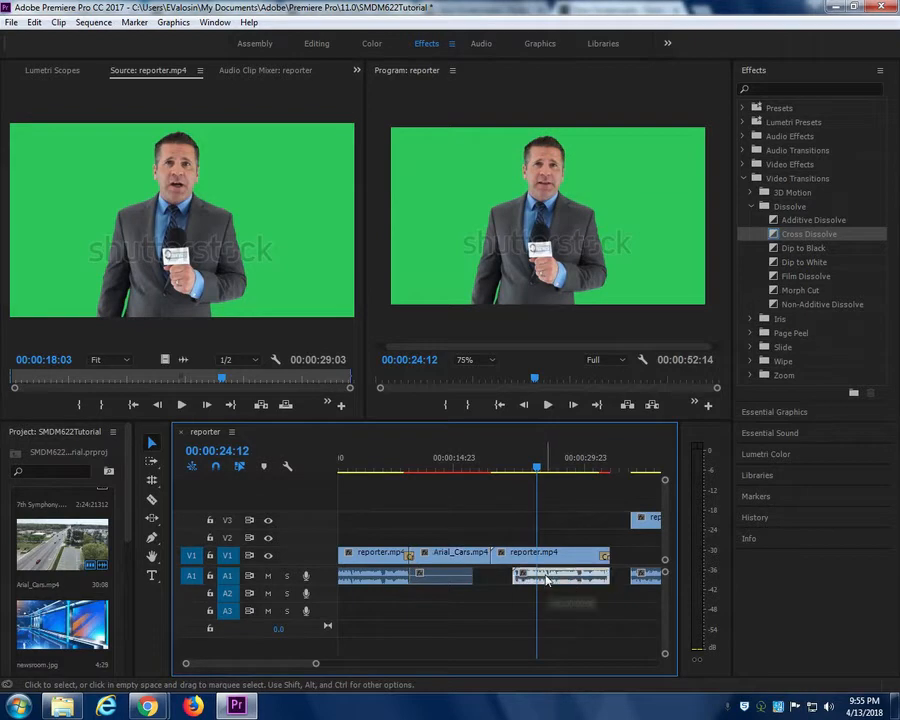
left_click_drag(539, 578, 503, 582)
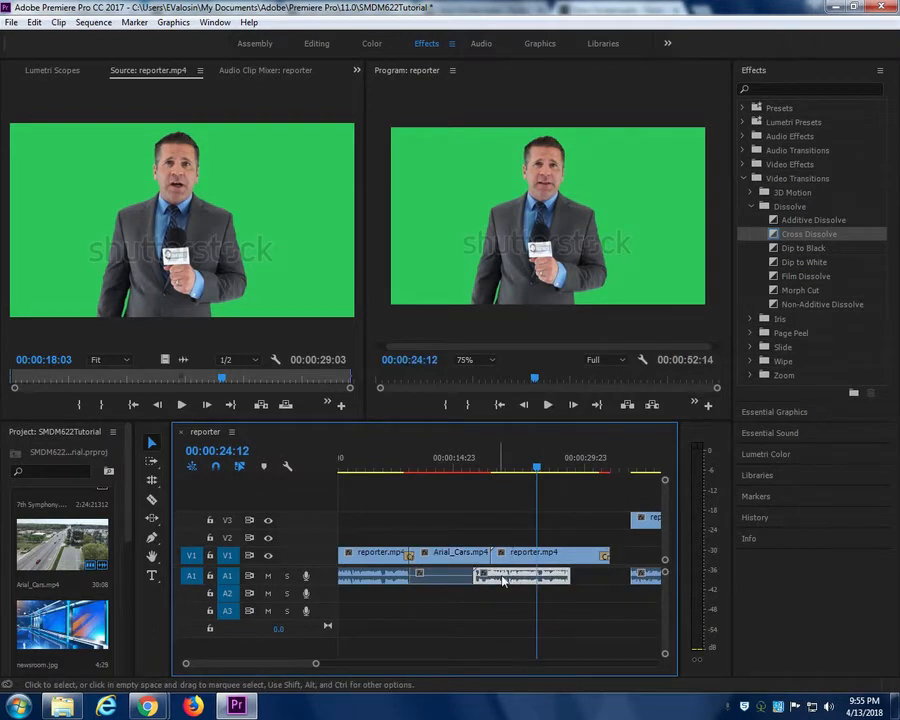
left_click(466, 468)
key("space")
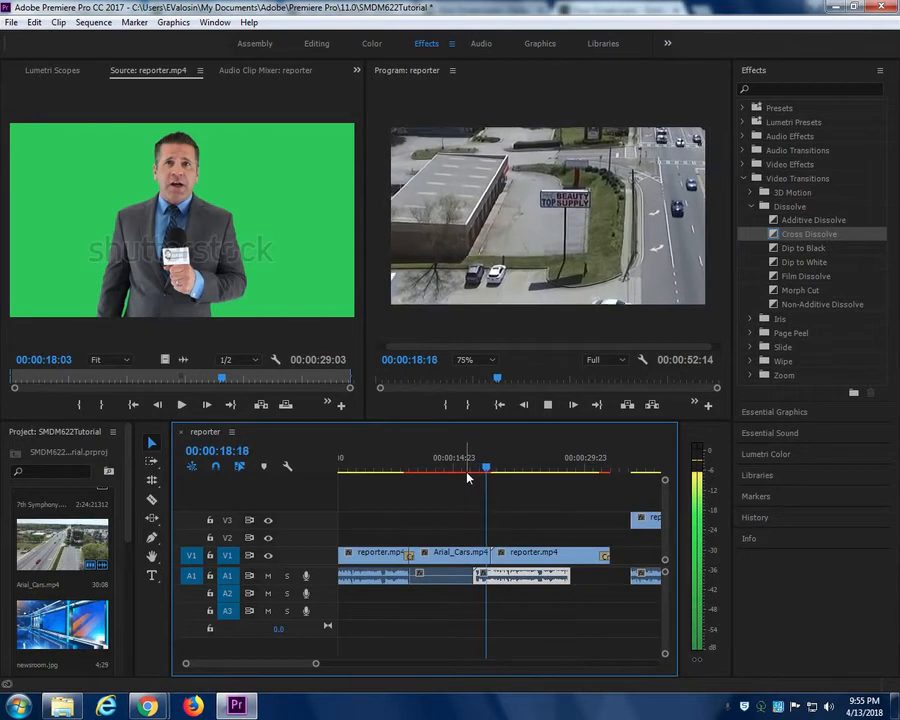
key("space")
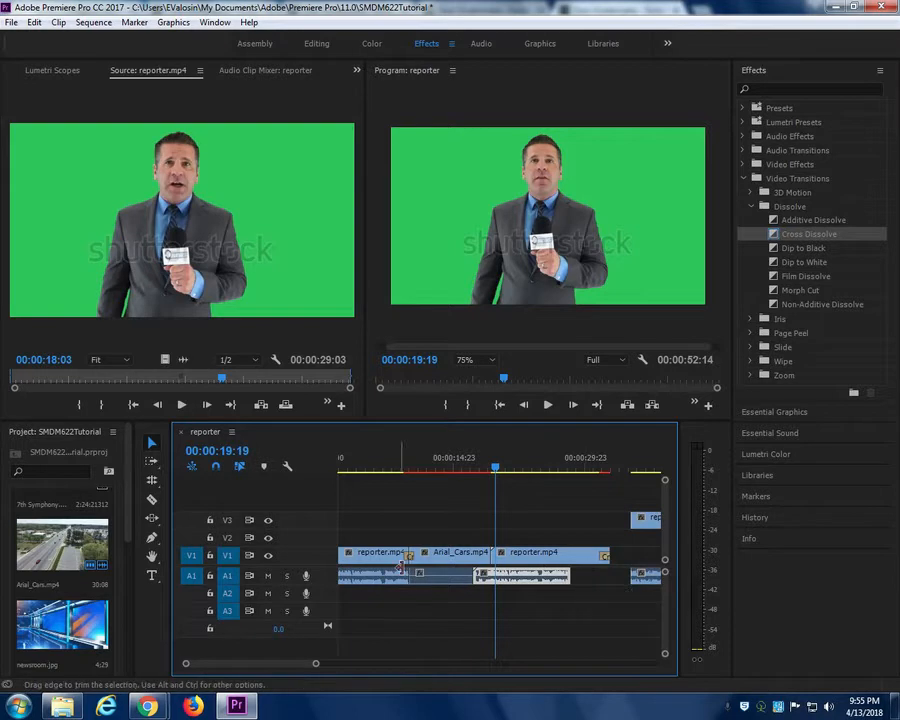
Clear all clips from the reporter sequence and, in the Editing workspace, place reporter.mp4 at the start of V1.
left_click_drag(390, 518, 591, 611)
key("Delete")
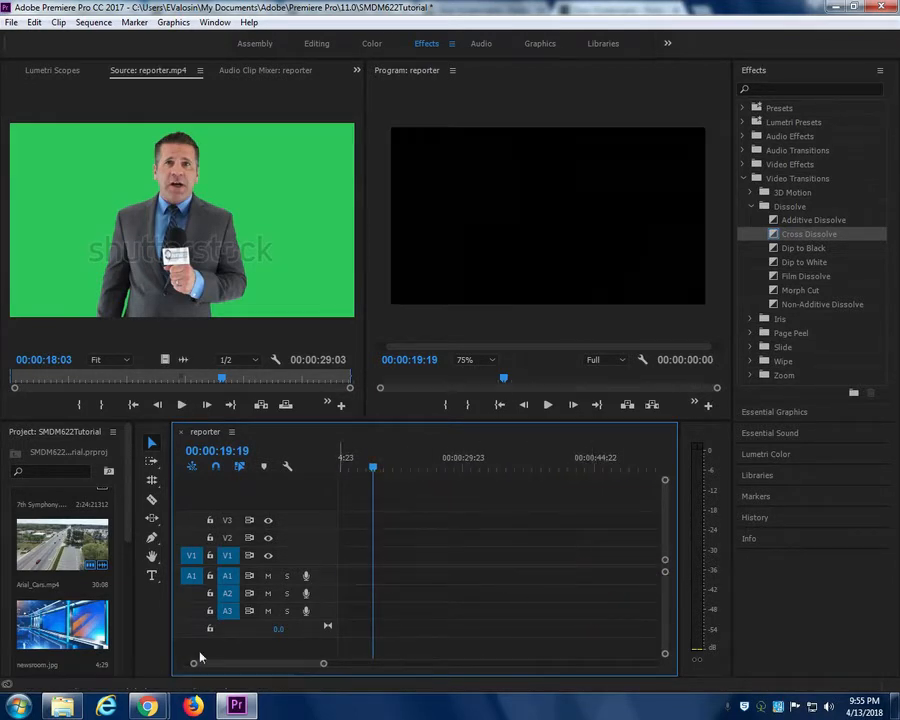
left_click(319, 45)
left_click(53, 435)
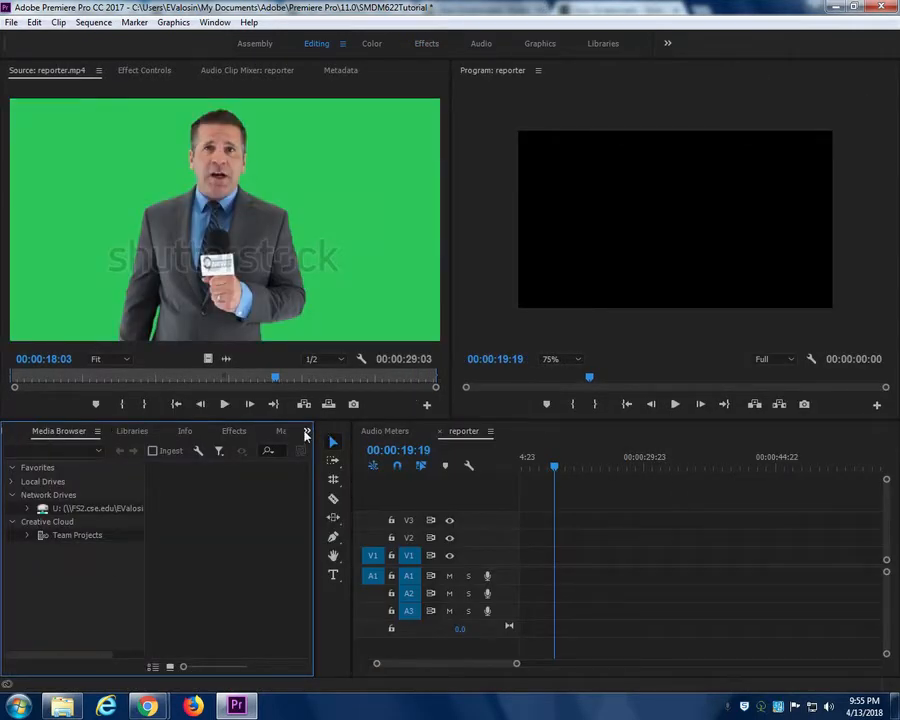
left_click(306, 433)
left_click(340, 448)
left_click_drag(115, 607, 521, 566)
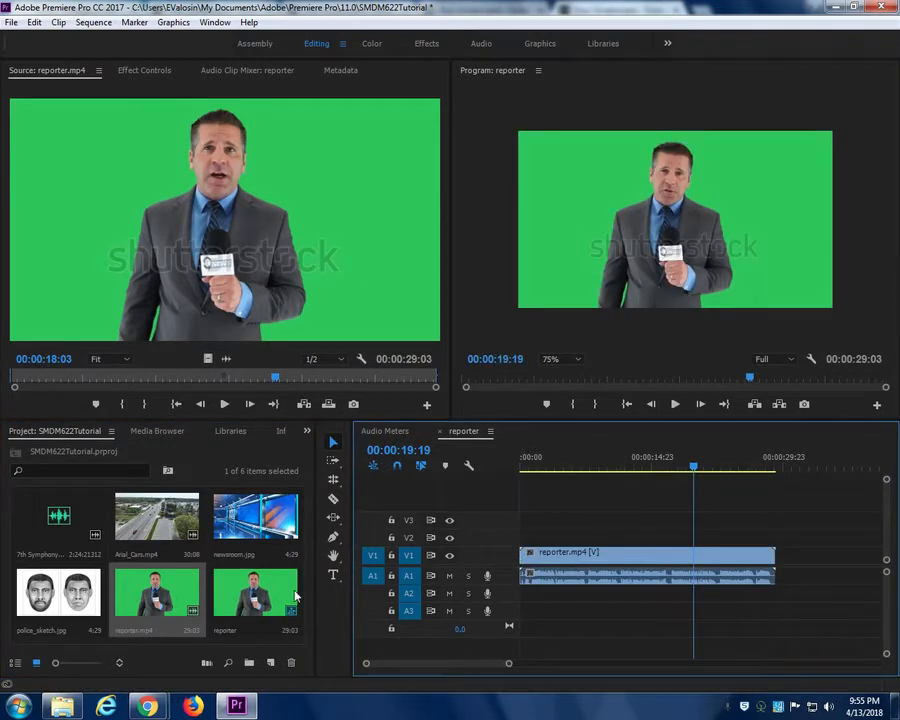
Add Arial_Cars.mp4 after reporter.mp4 on V1 and move it about 16 seconds earlier so it overwrites the end of the reporter clip.
left_click(148, 518)
left_click_drag(148, 518, 789, 566)
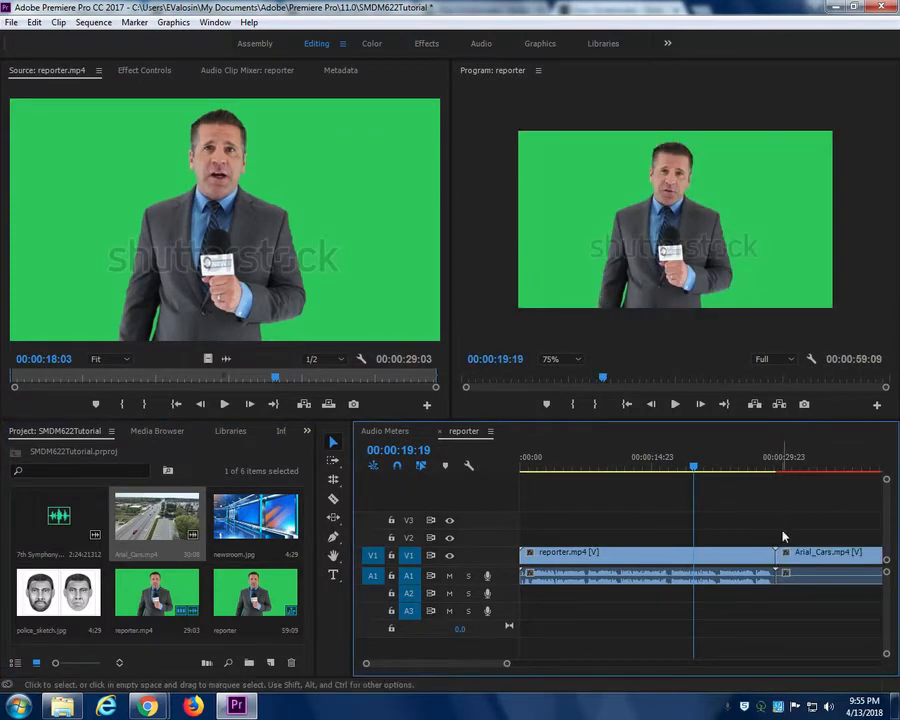
left_click(848, 564)
left_click_drag(848, 564, 707, 567)
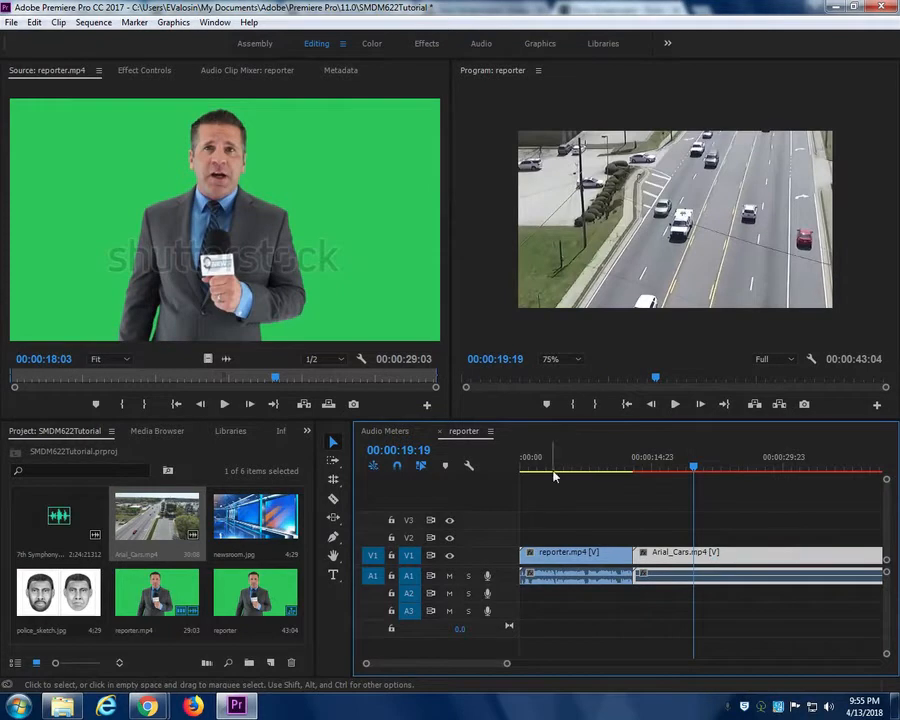
Play the sequence from 00:00:11:08 across the cut from reporter.mp4 to Arial_Cars.mp4.
left_click(621, 469)
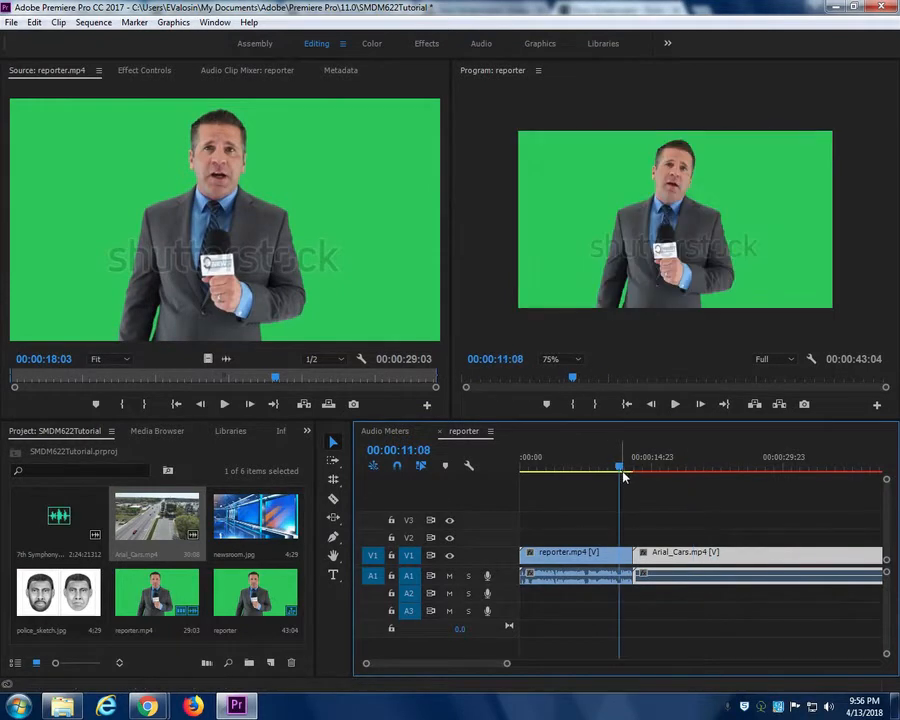
key("space")
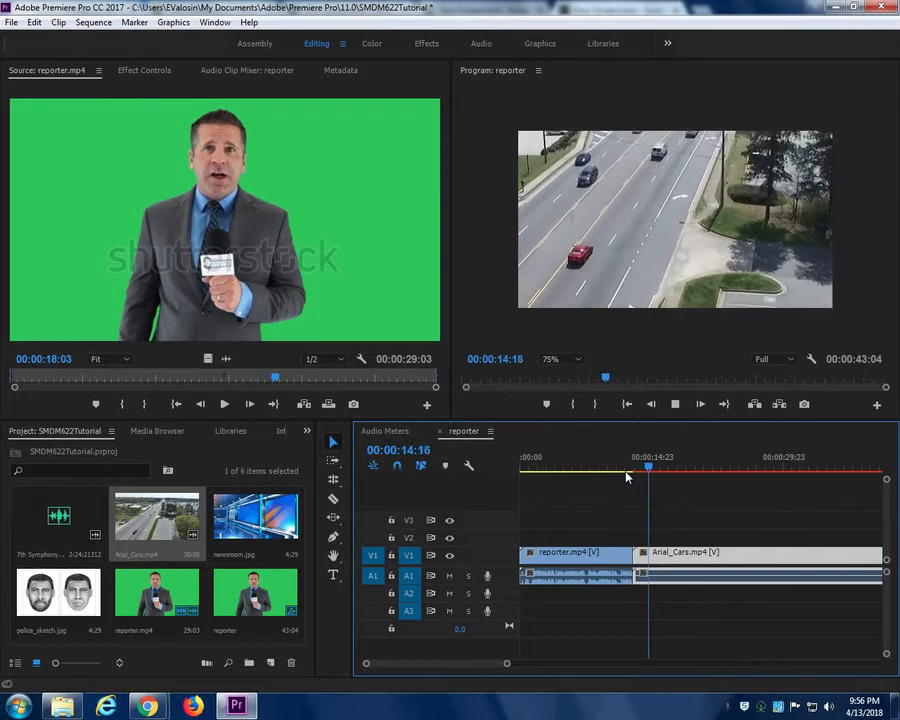
key("space")
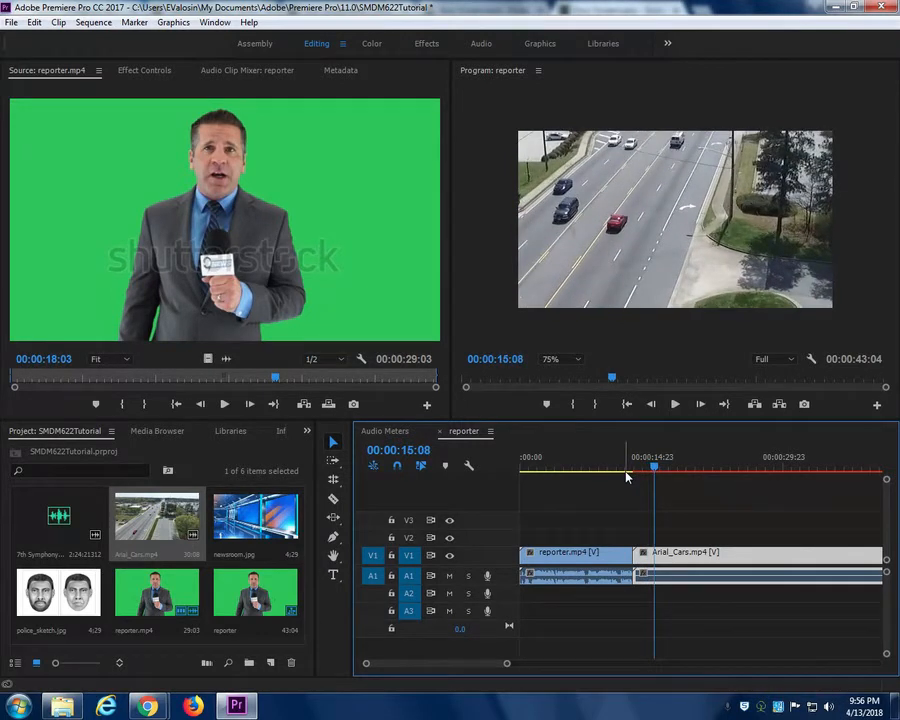
Unlink reporter.mp4 and Arial_Cars.mp4, and use the Rolling Edit Tool to move their A1 audio cut about 12 seconds later.
left_click_drag(602, 567, 660, 574)
right_click(660, 574)
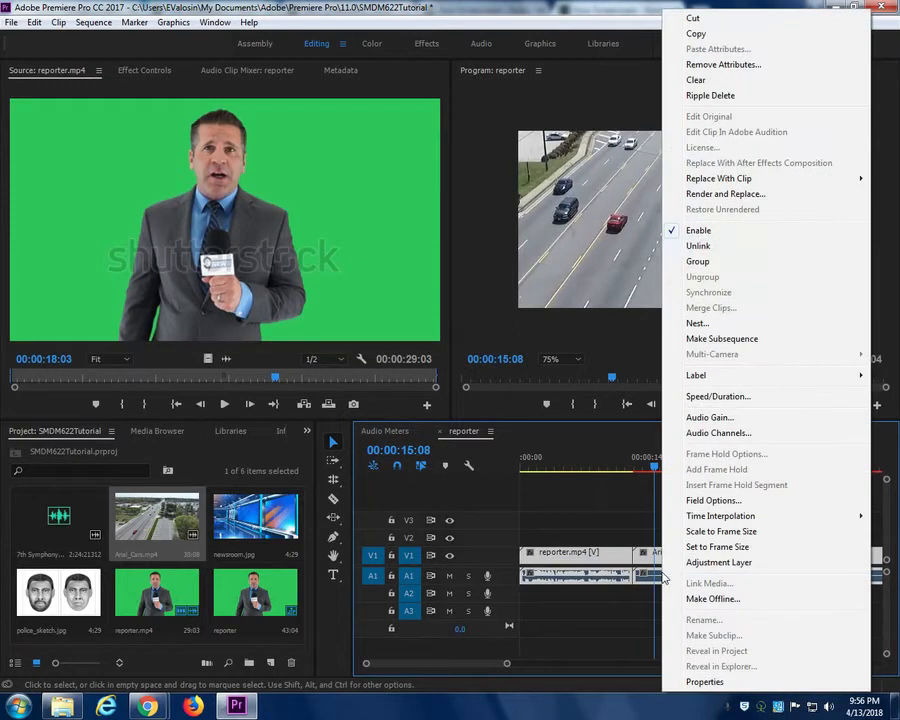
left_click(698, 246)
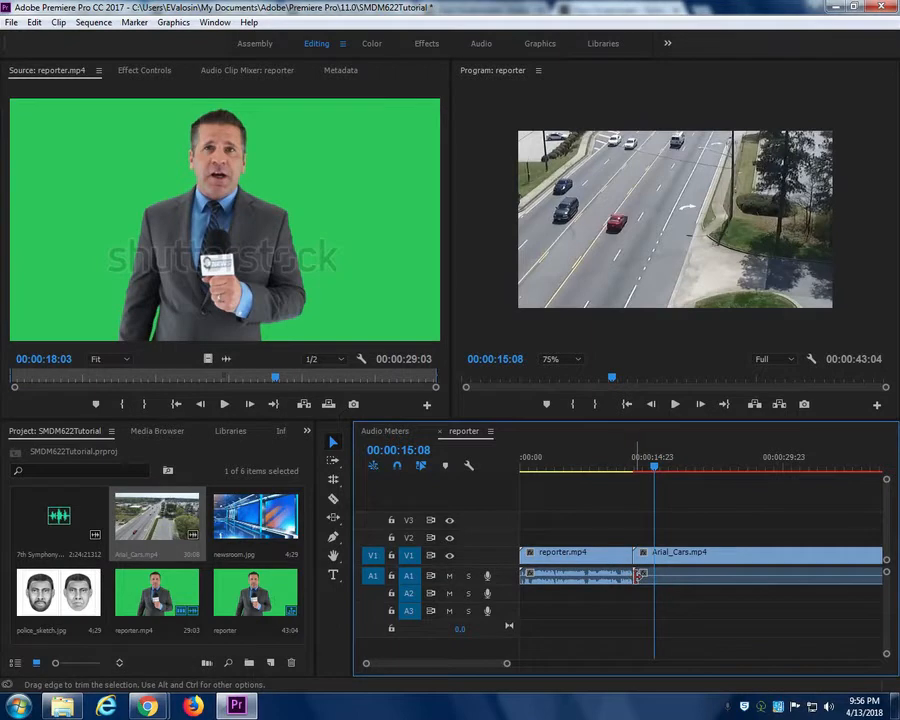
left_click(334, 481)
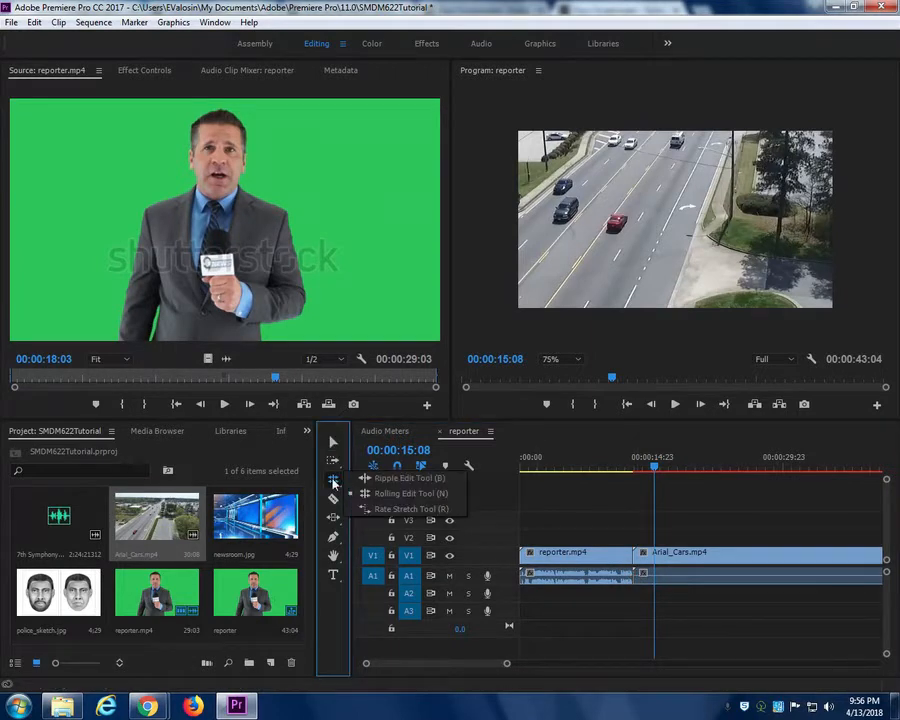
left_click_drag(636, 574, 742, 579)
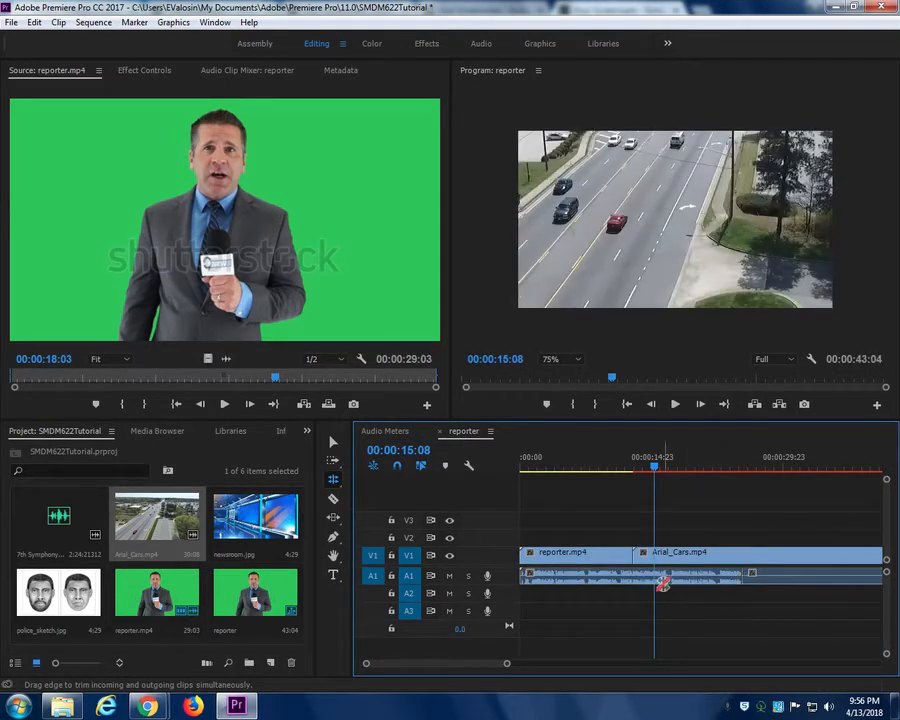
Play the sequence from 00:00:09:07 to check the reporter audio continuing under the Arial_Cars.mp4 video.
left_click(602, 466)
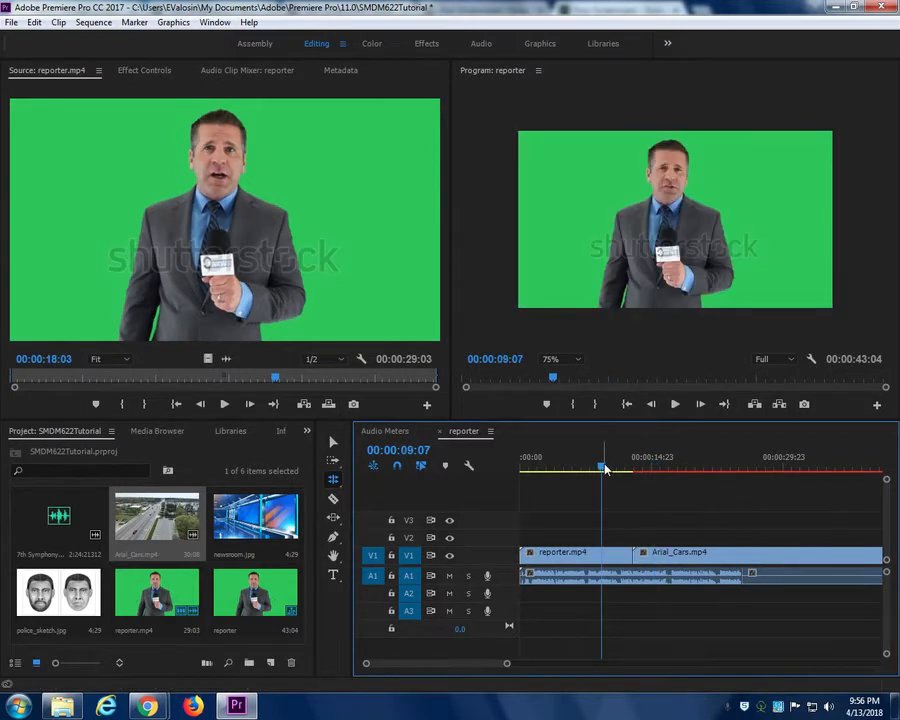
key("space")
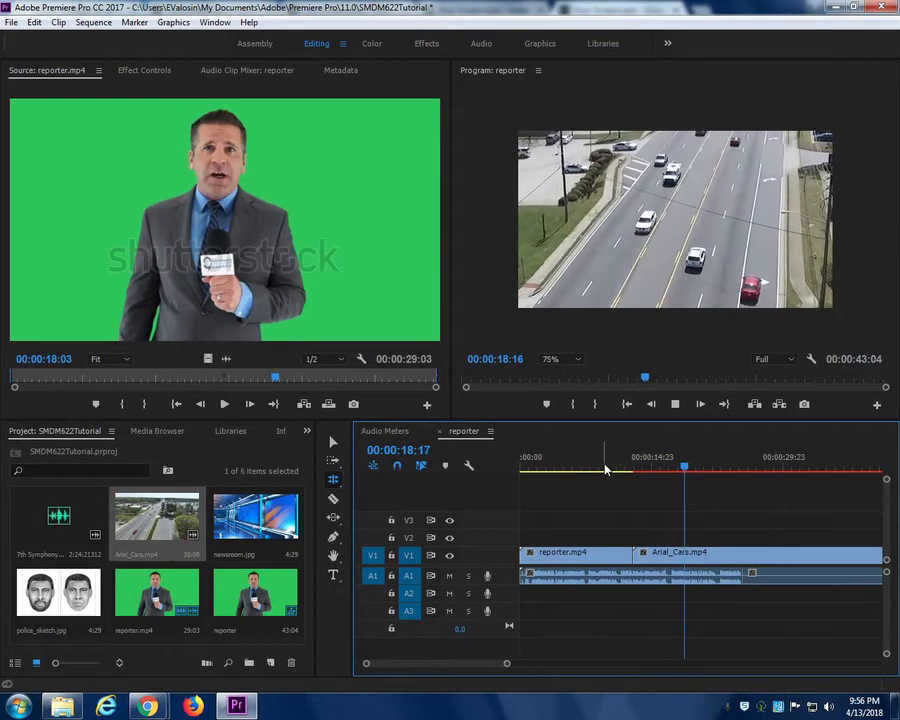
key("space")
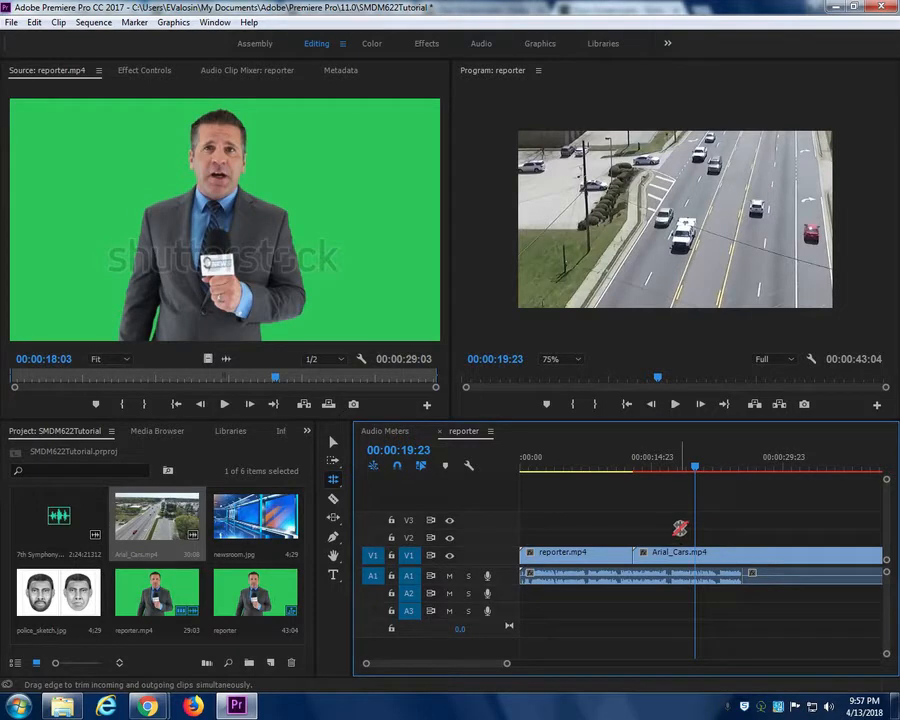
Open the Arial_Cars.mp4 clip from the sequence as the source and switch to the Effects workspace.
left_click(333, 441)
double_click(690, 551)
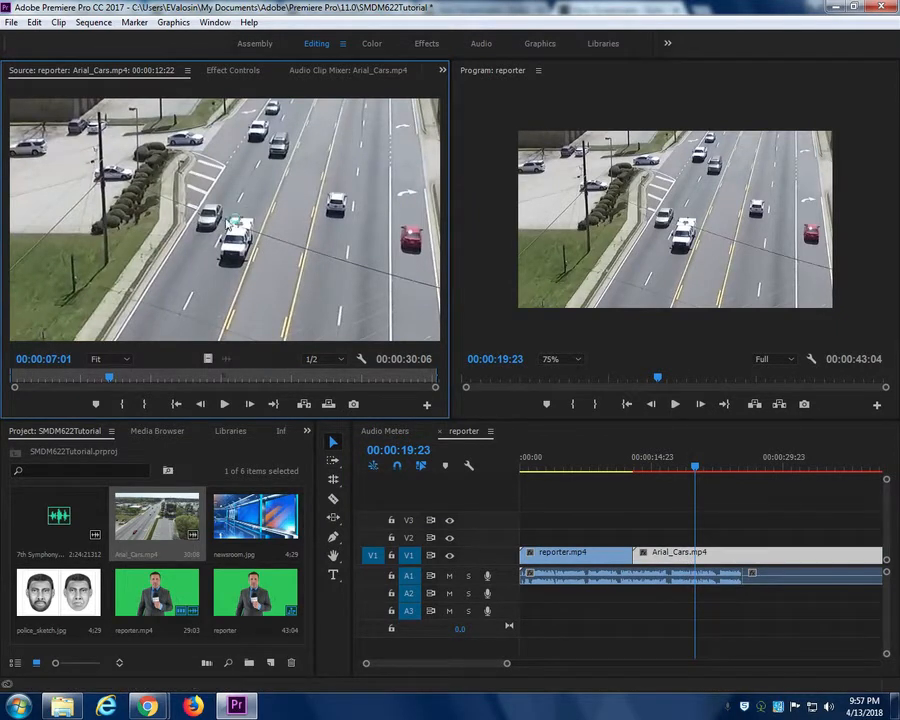
left_click(427, 45)
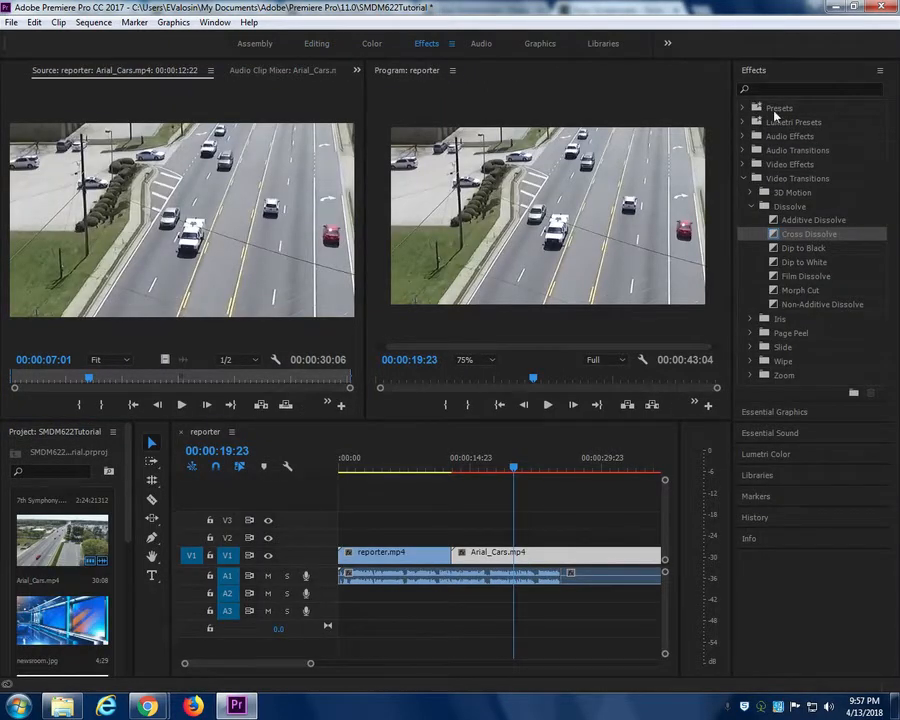
Apply the Brightness & Contrast effect from the Color Correction video effects twice to Arial_Cars.mp4 on V1.
left_click(751, 207)
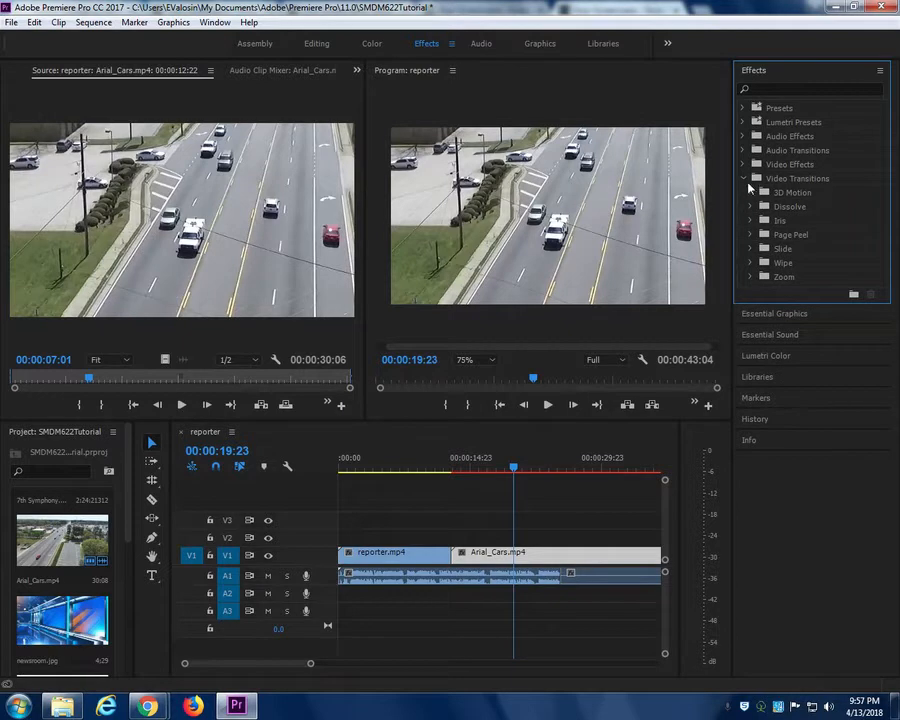
left_click(744, 178)
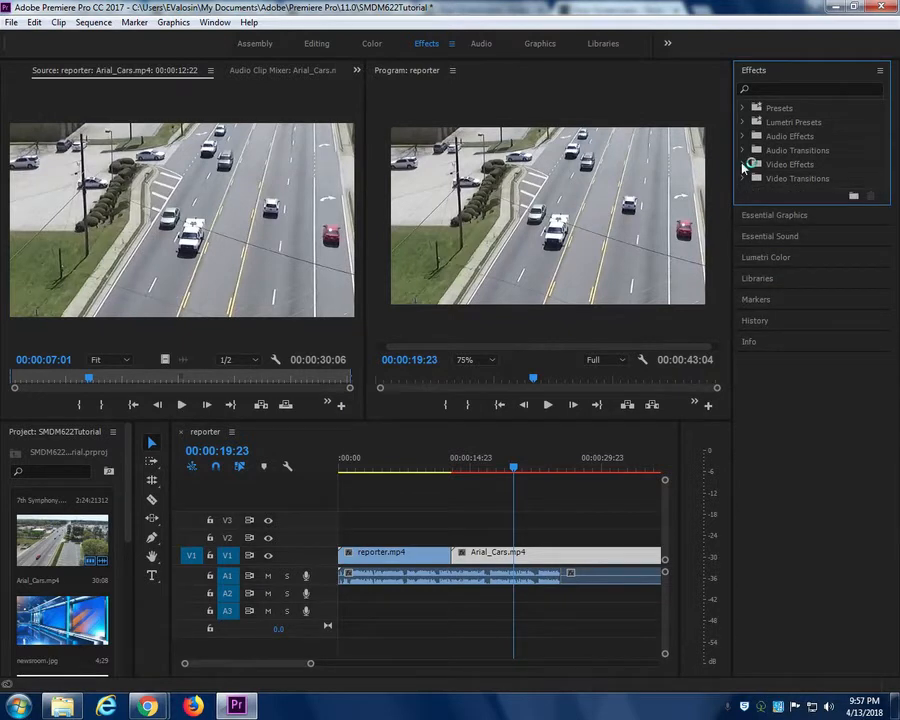
left_click(743, 165)
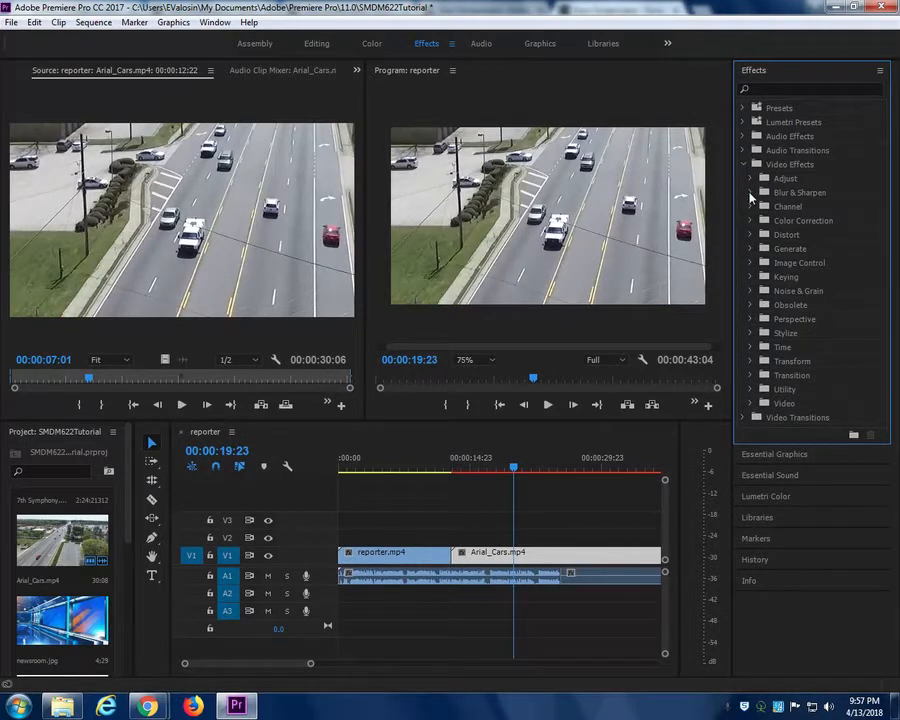
left_click(751, 220)
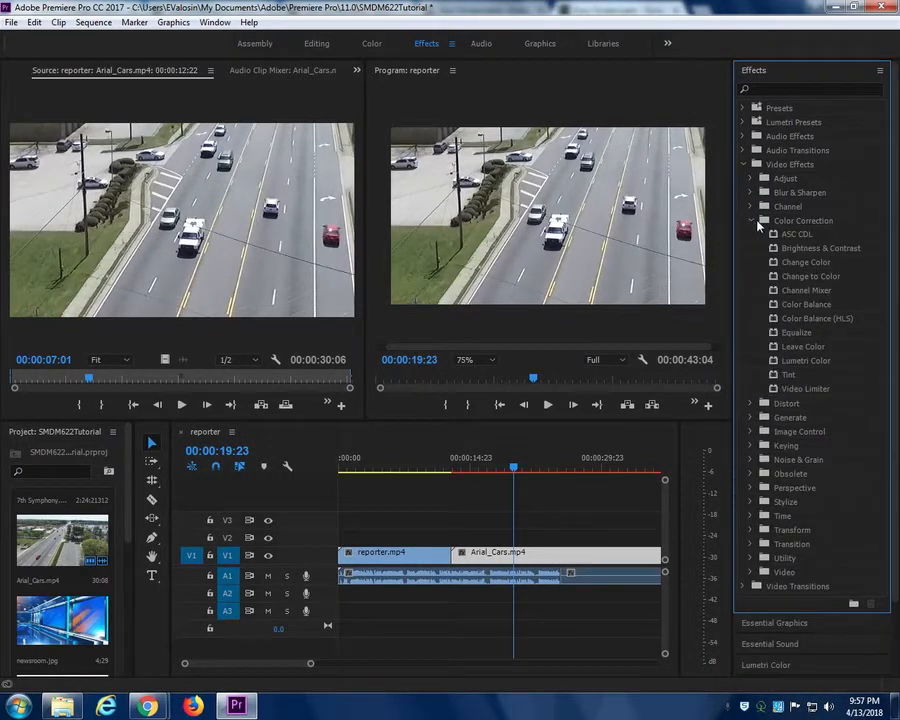
left_click(809, 250)
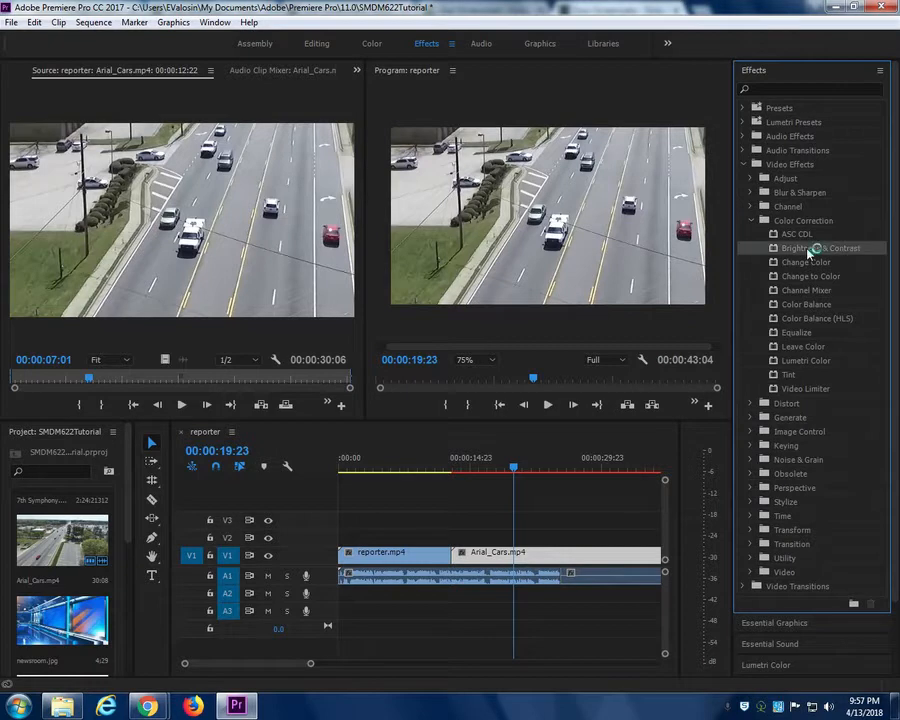
left_click_drag(809, 250, 465, 562)
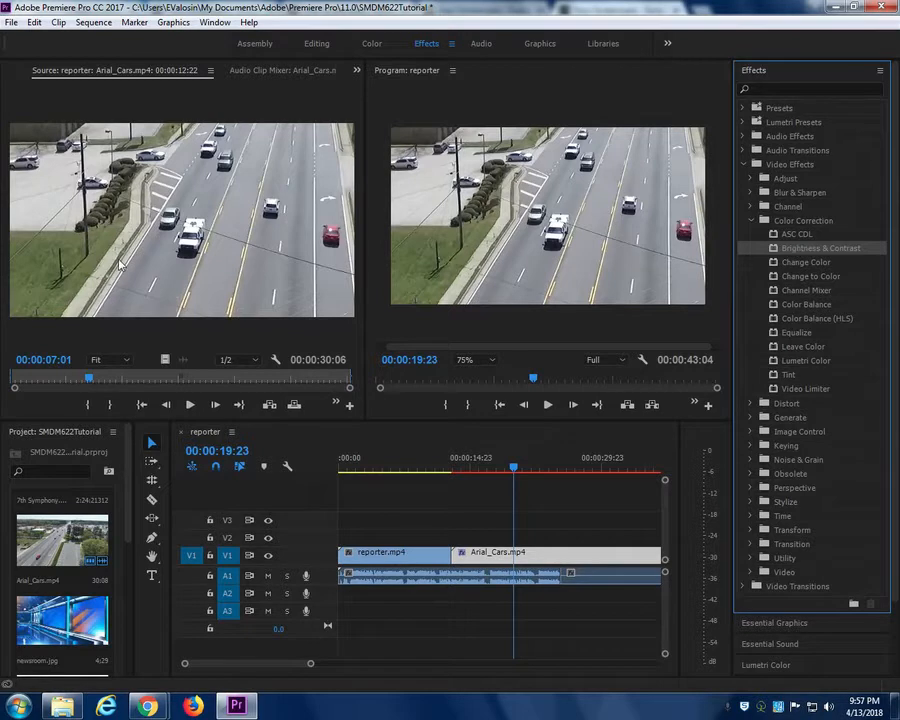
left_click_drag(809, 249, 545, 552)
In Arial_Cars.mp4's first Brightness & Contrast effect, try Brightness -35 and Contrast 39, and settle on Brightness 13 and Contrast 0.
left_click(356, 70)
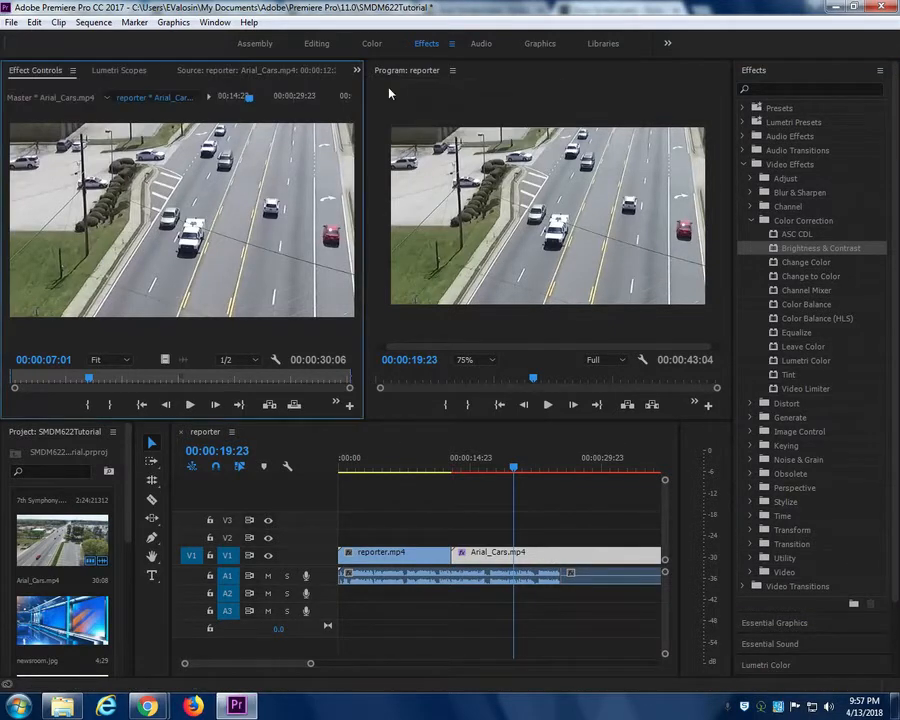
left_click(390, 90)
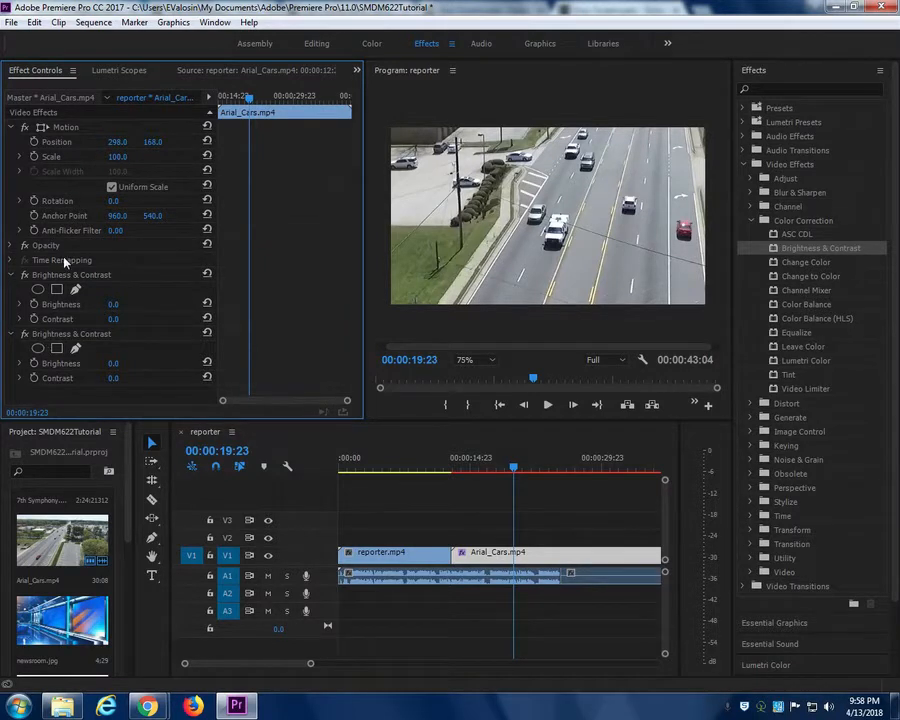
left_click(45, 276)
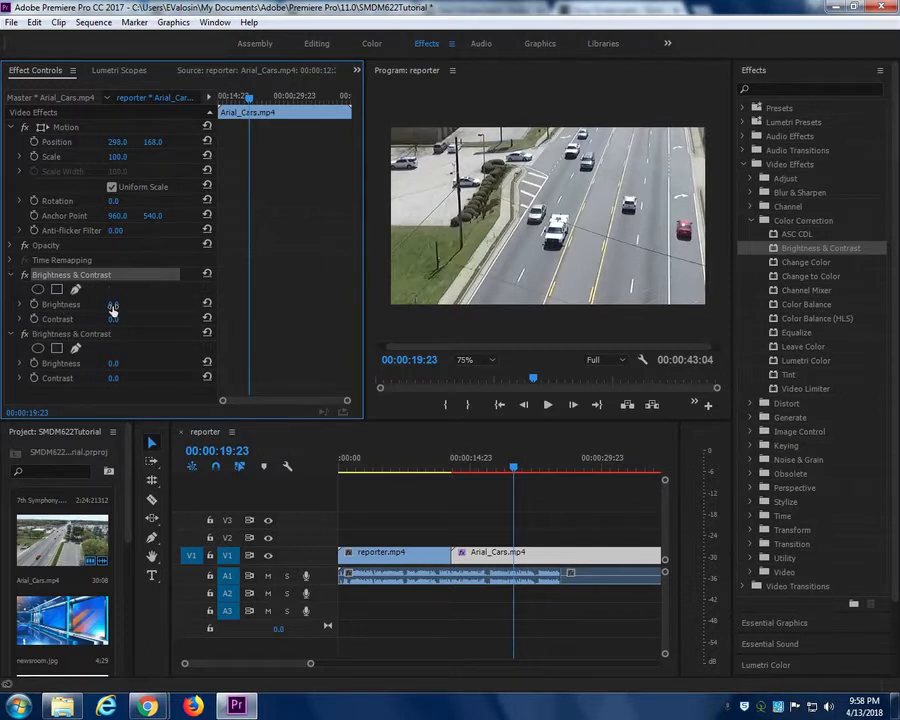
left_click_drag(110, 305, 40, 304)
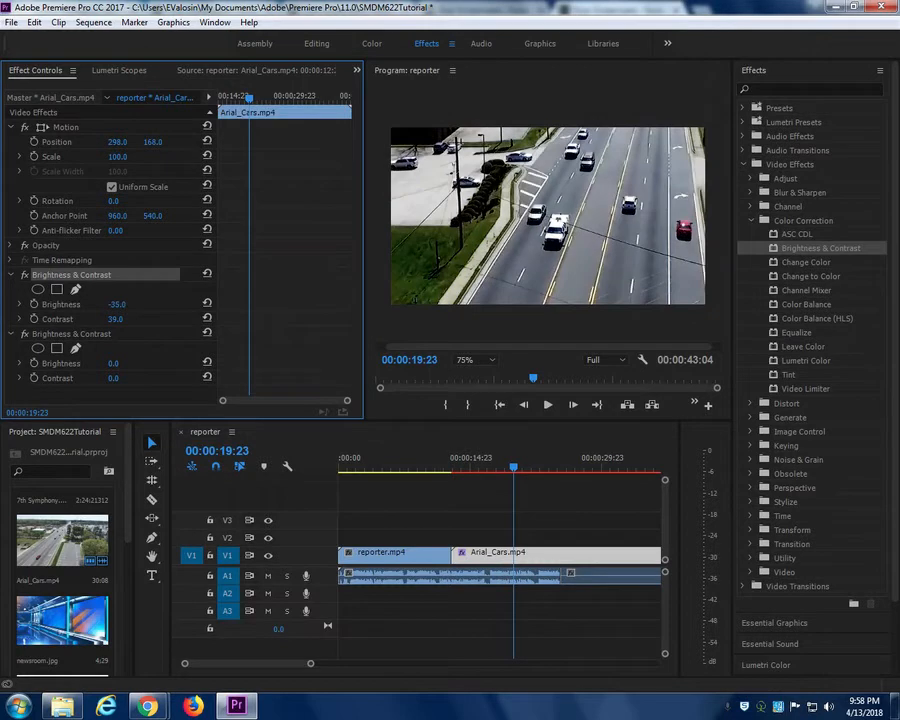
left_click_drag(116, 319, 139, 304)
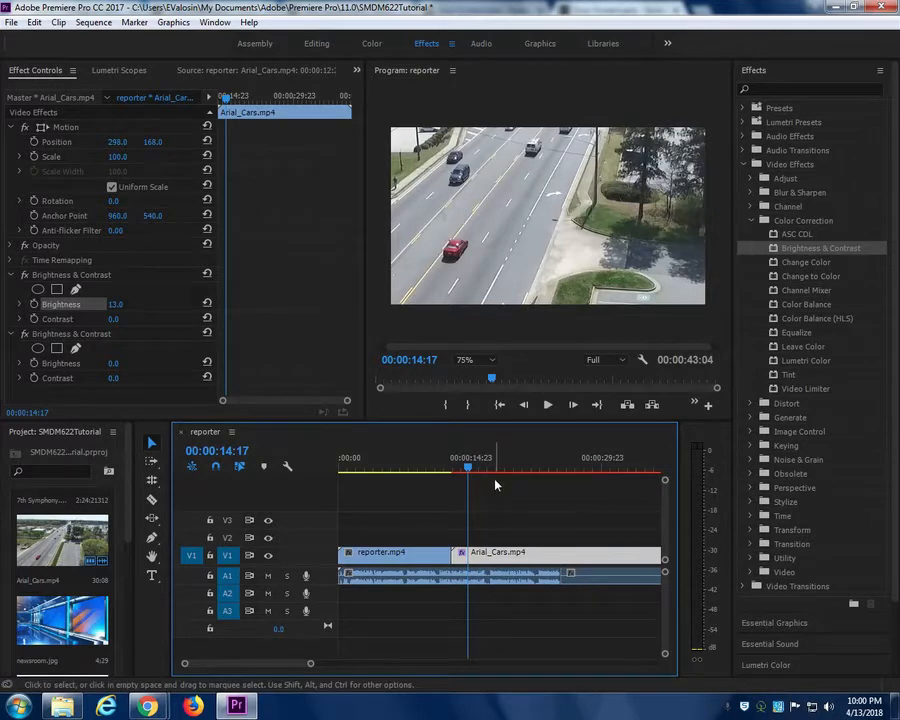
Keyframe Brightness at 13 and Contrast at 0 in the first Brightness & Contrast effect at 00:00:14:17 and 00:00:13:01.
left_click(35, 304)
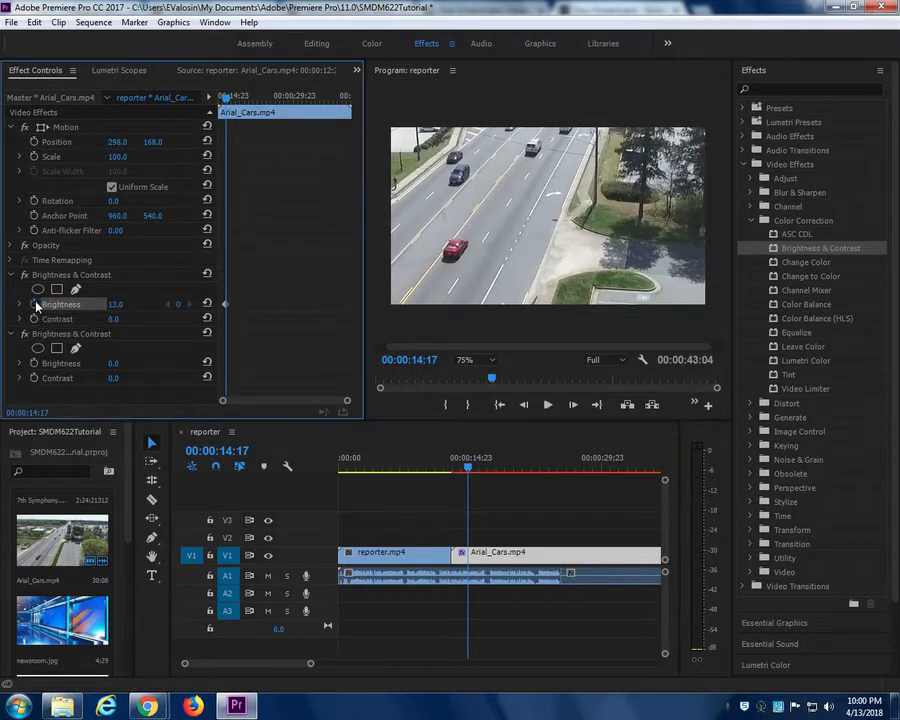
left_click(35, 319)
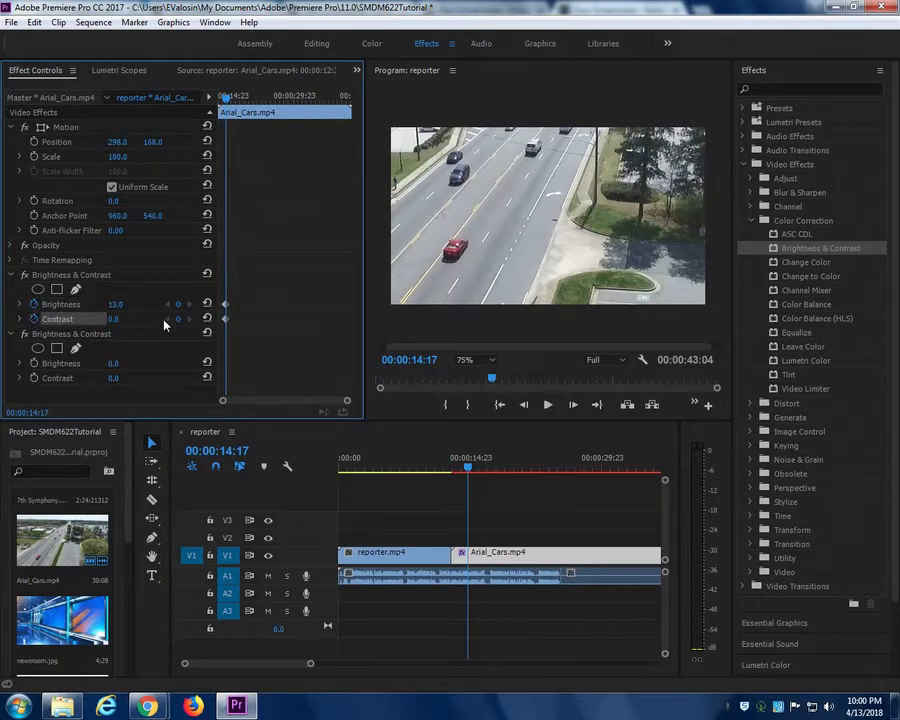
left_click_drag(468, 467, 455, 470)
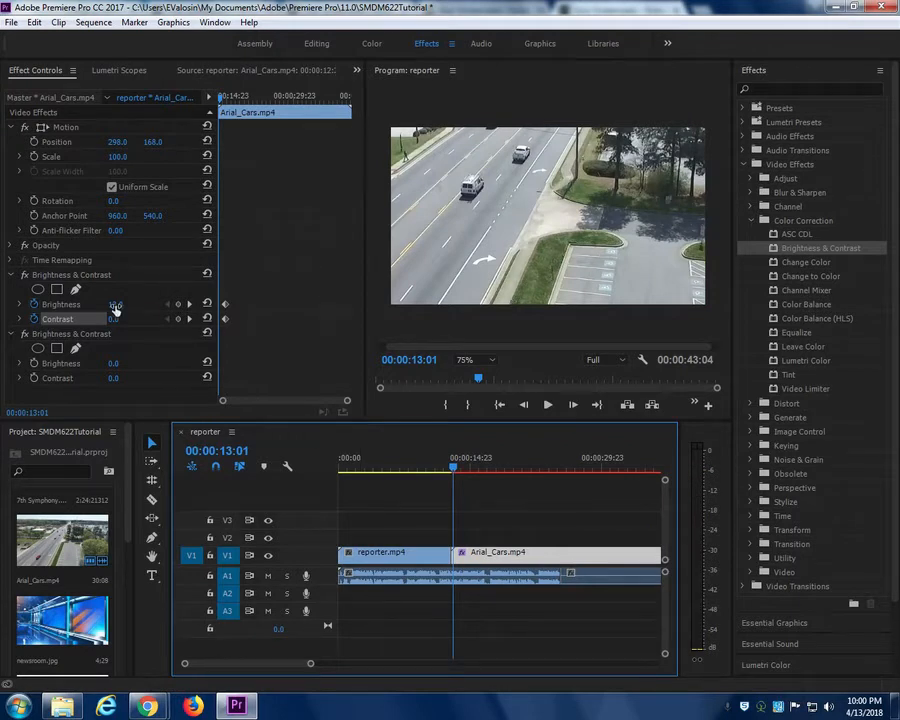
left_click_drag(116, 310, 118, 317)
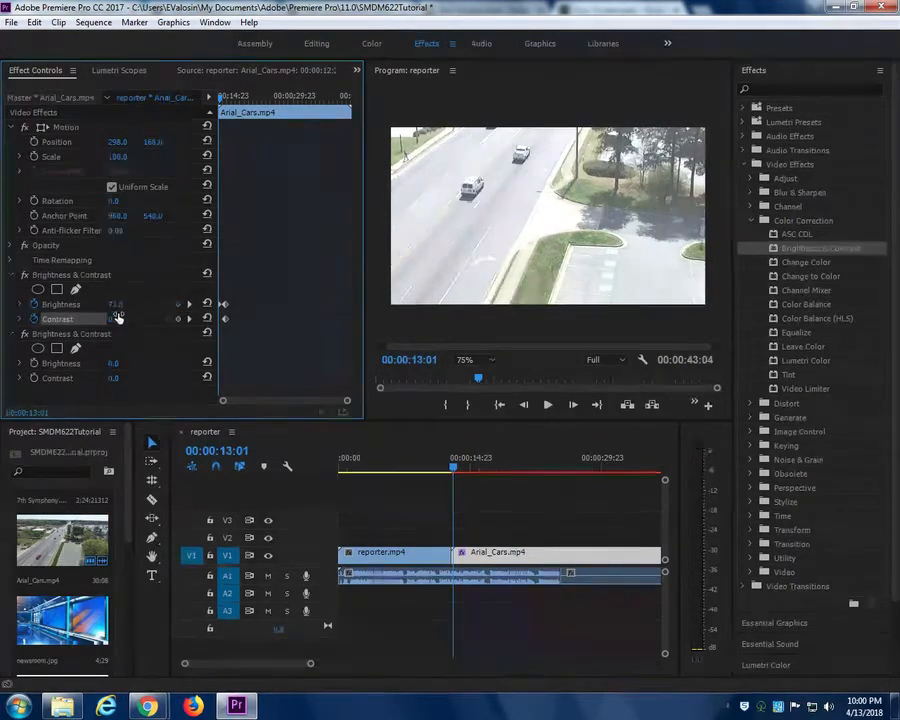
left_click(179, 305)
left_click(179, 306)
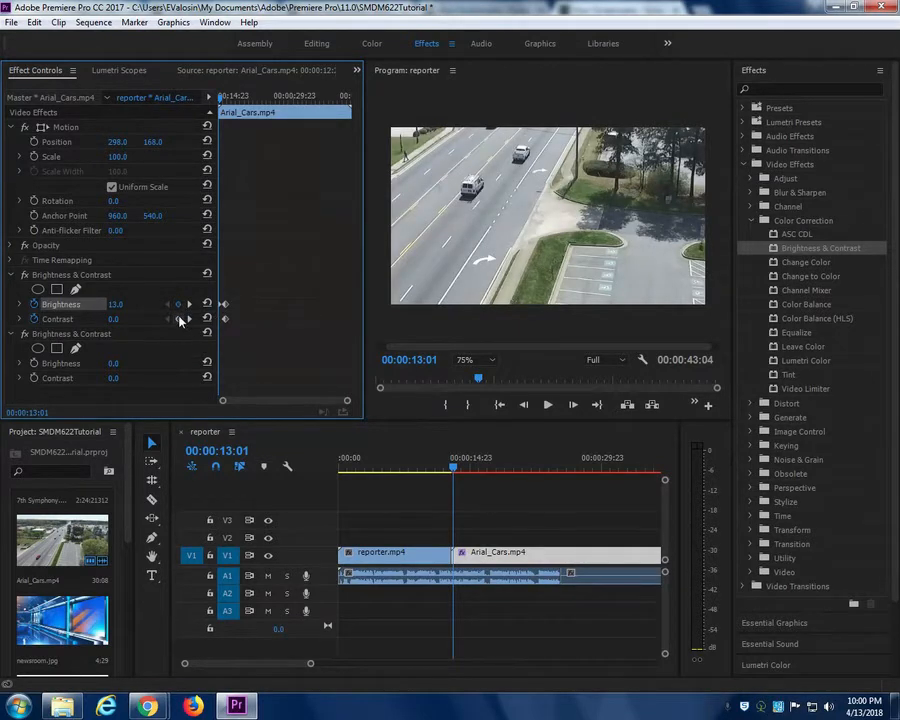
left_click(189, 320)
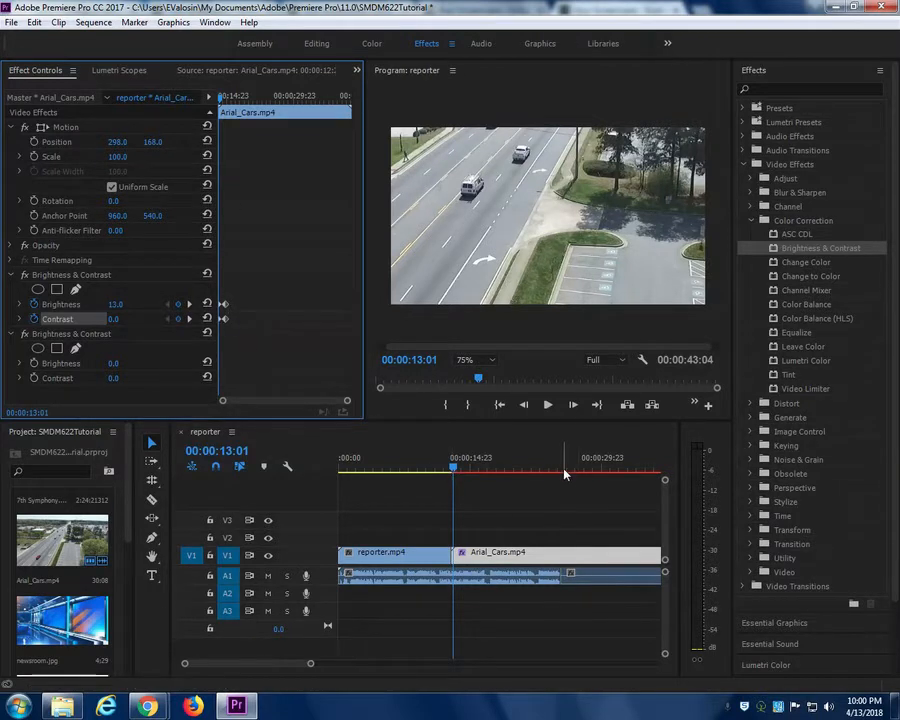
At 00:00:21:12, keyframe the first effect's Brightness to -100 and Contrast to 53, and play back the change.
left_click_drag(594, 470, 530, 468)
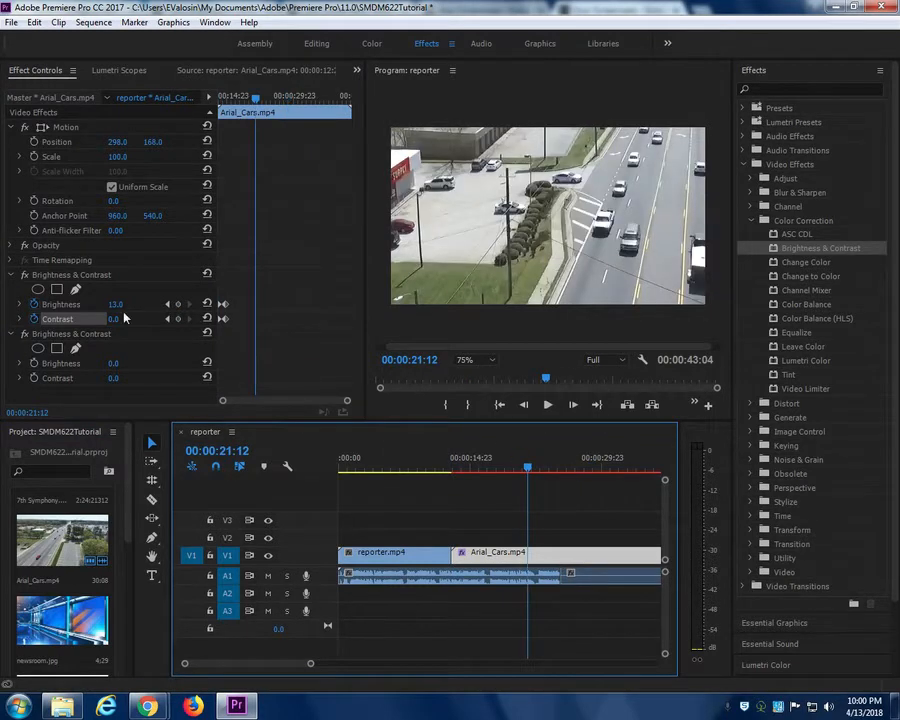
left_click_drag(117, 305, 30, 305)
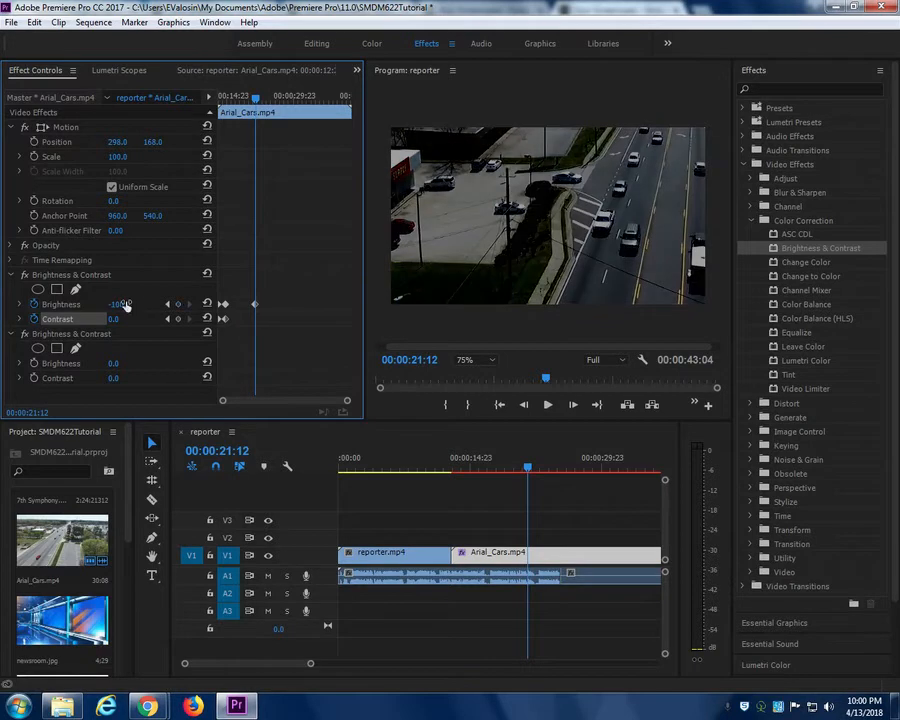
left_click_drag(112, 320, 165, 320)
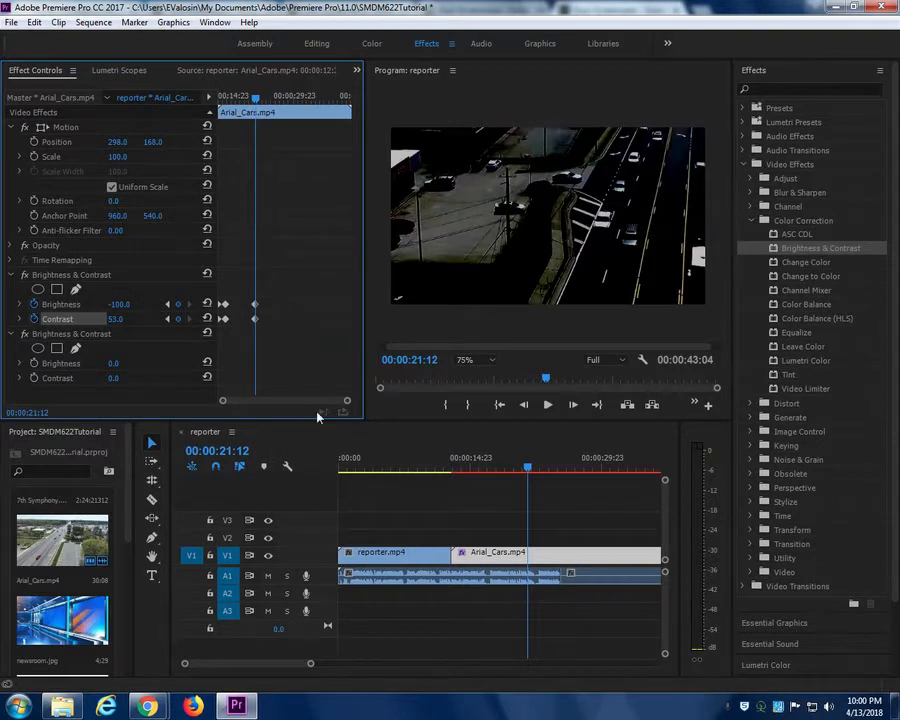
left_click(459, 469)
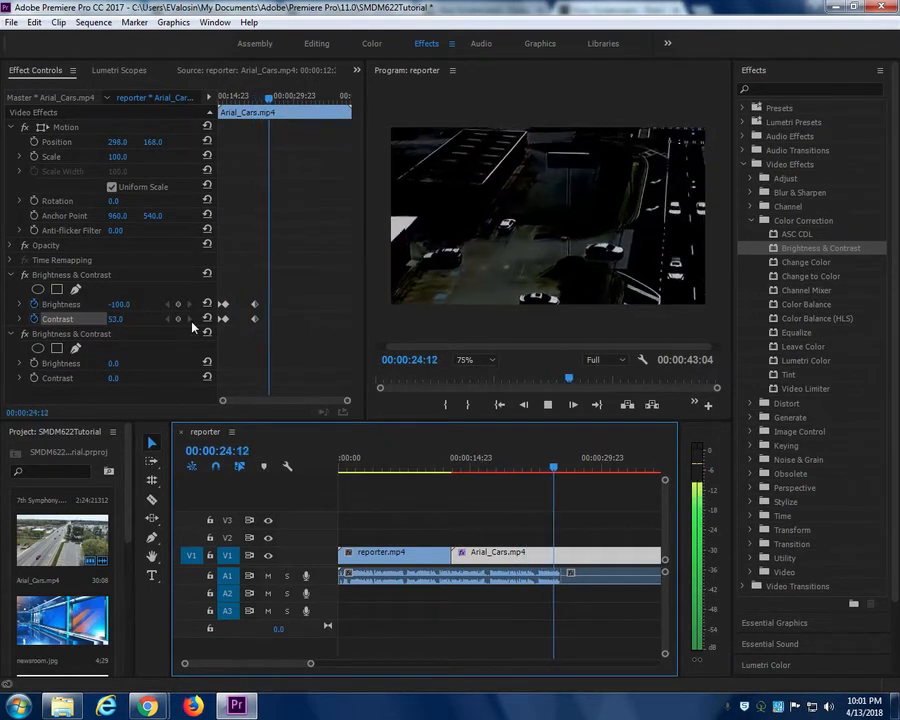
key("space")
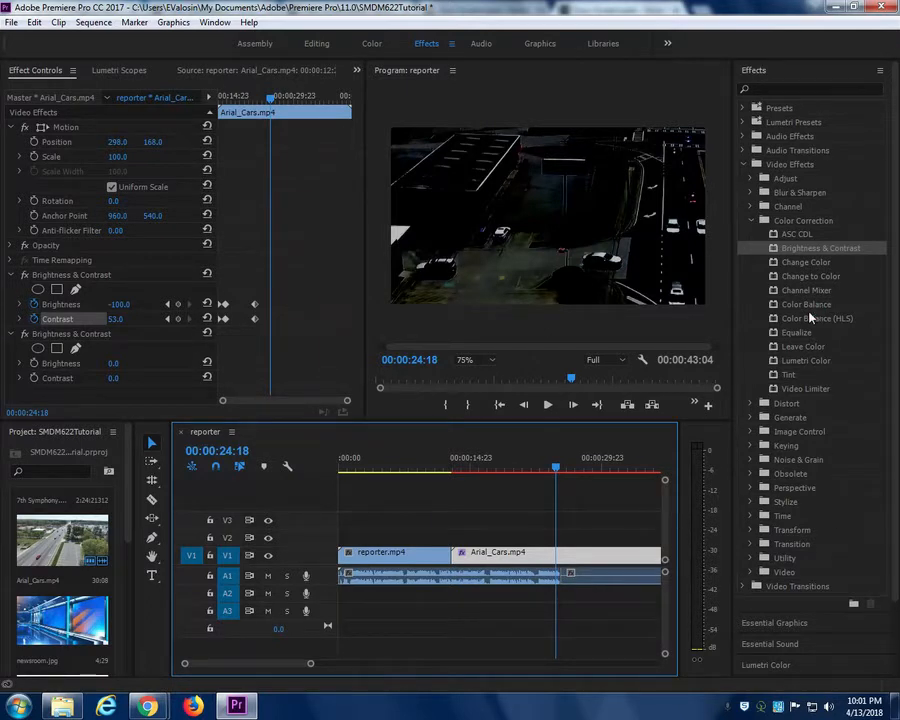
Apply the Volume audio effect to the reporter.mp4 audio clip on A1.
double_click(518, 580)
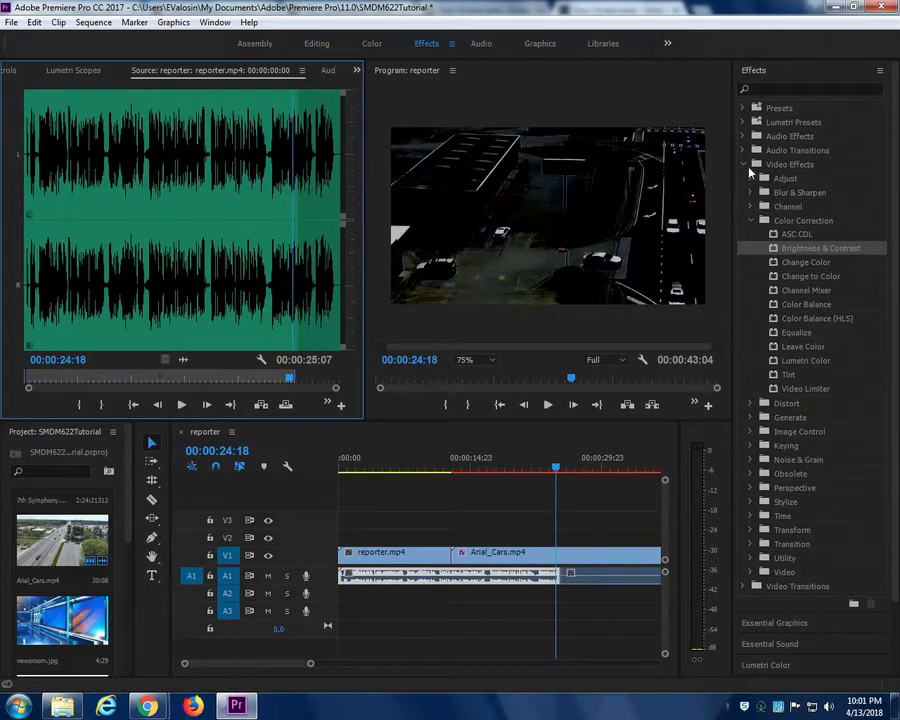
left_click(743, 165)
left_click(743, 151)
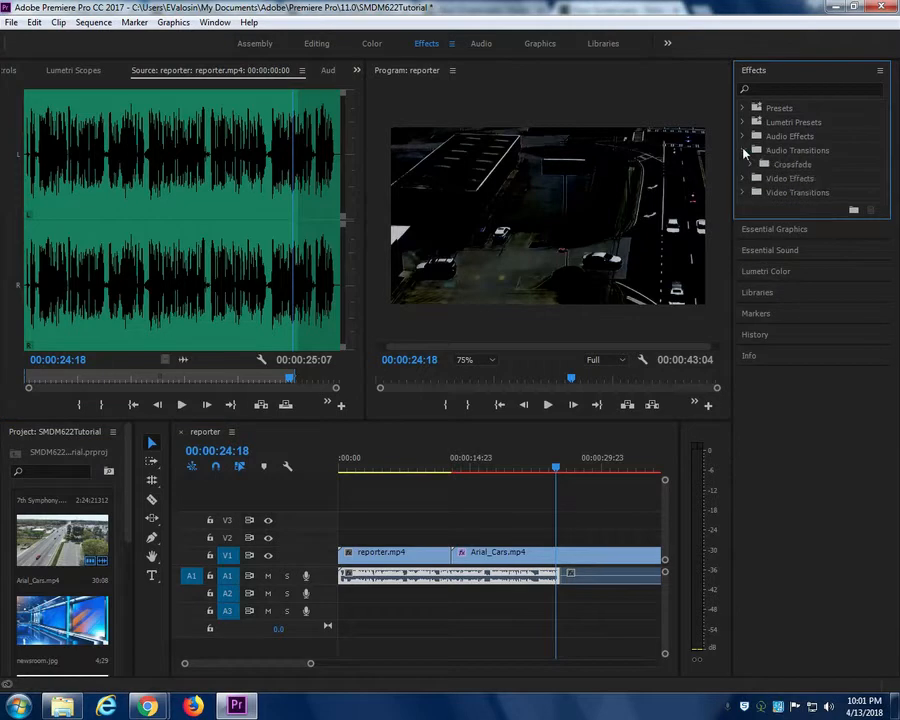
left_click(754, 165)
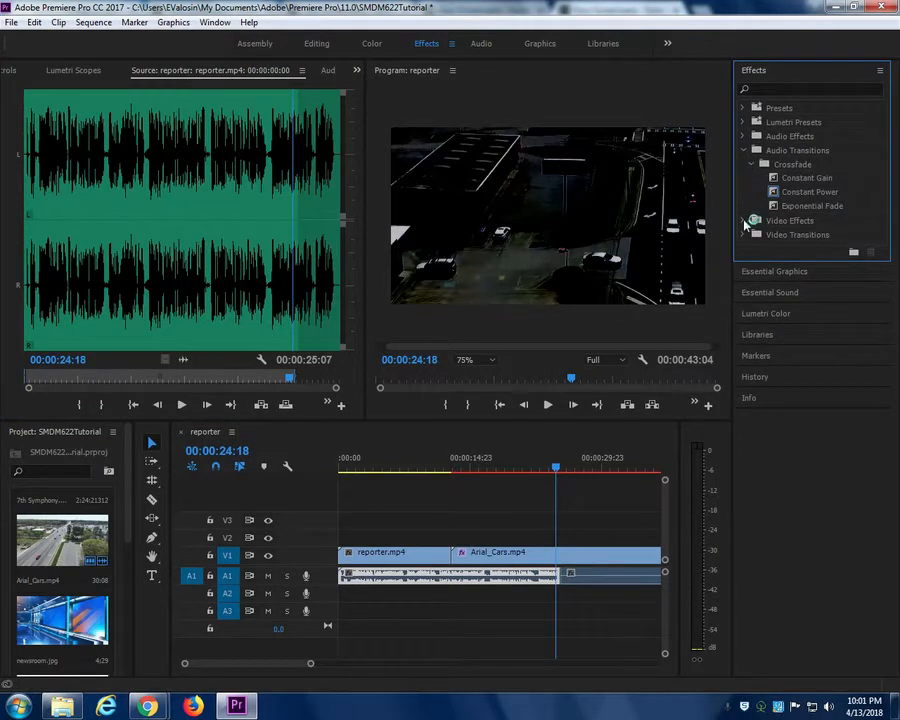
left_click(743, 136)
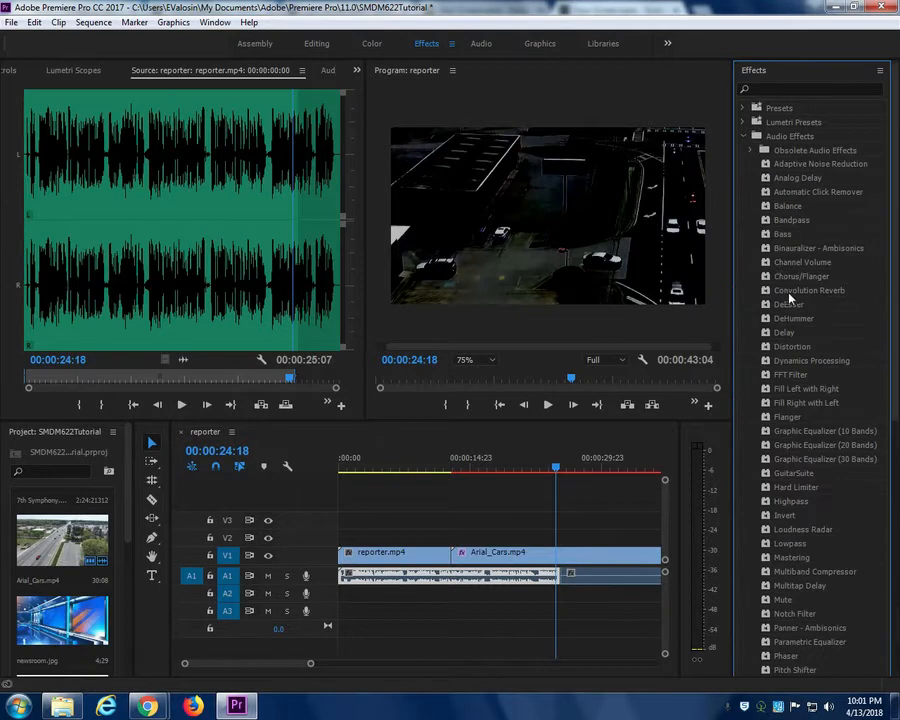
scroll(790, 455, "down", 8)
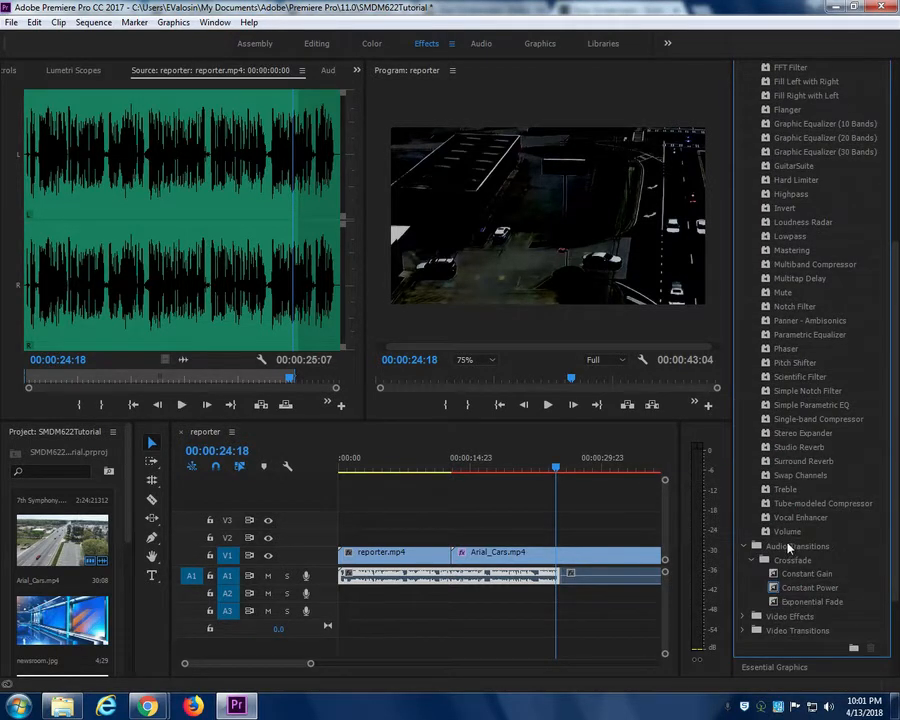
left_click_drag(792, 535, 489, 580)
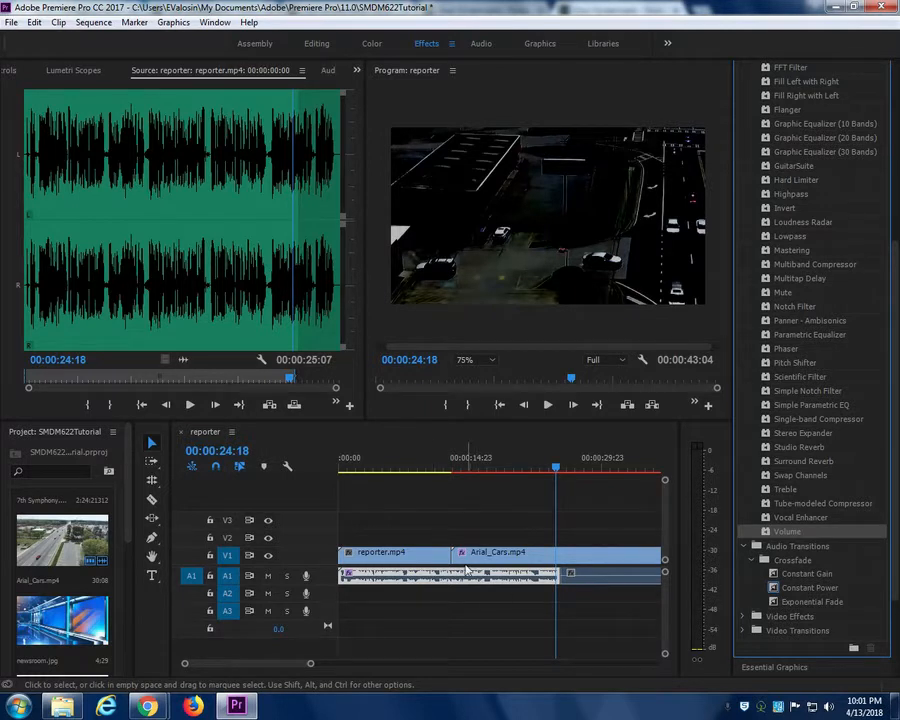
Turn on keyframing for Bypass and Level in the added Volume effect of the reporter.mp4 audio at 00:00:14:13.
left_click(466, 468)
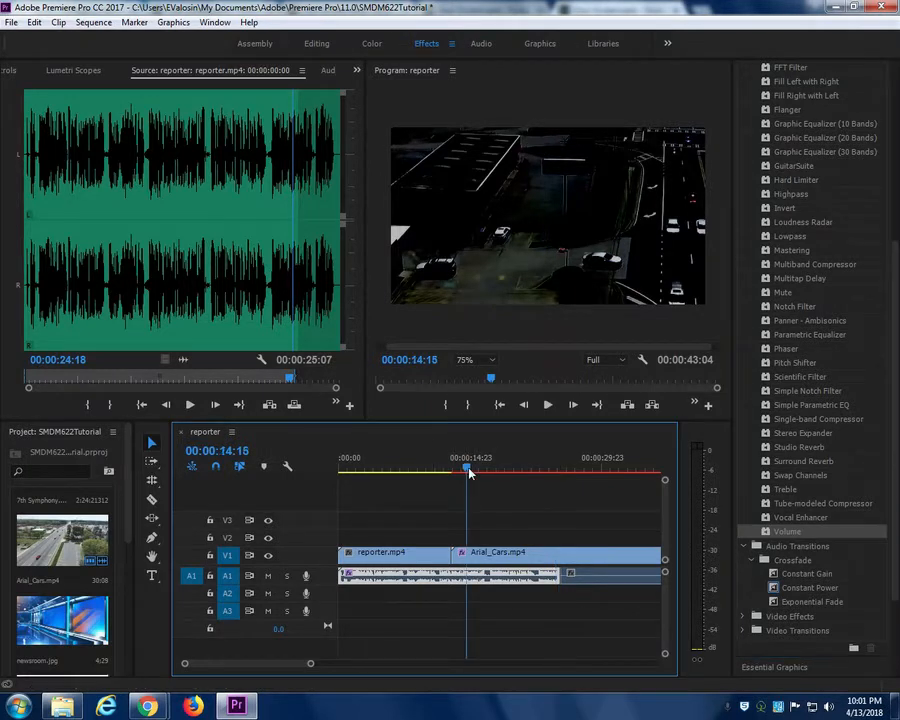
double_click(470, 578)
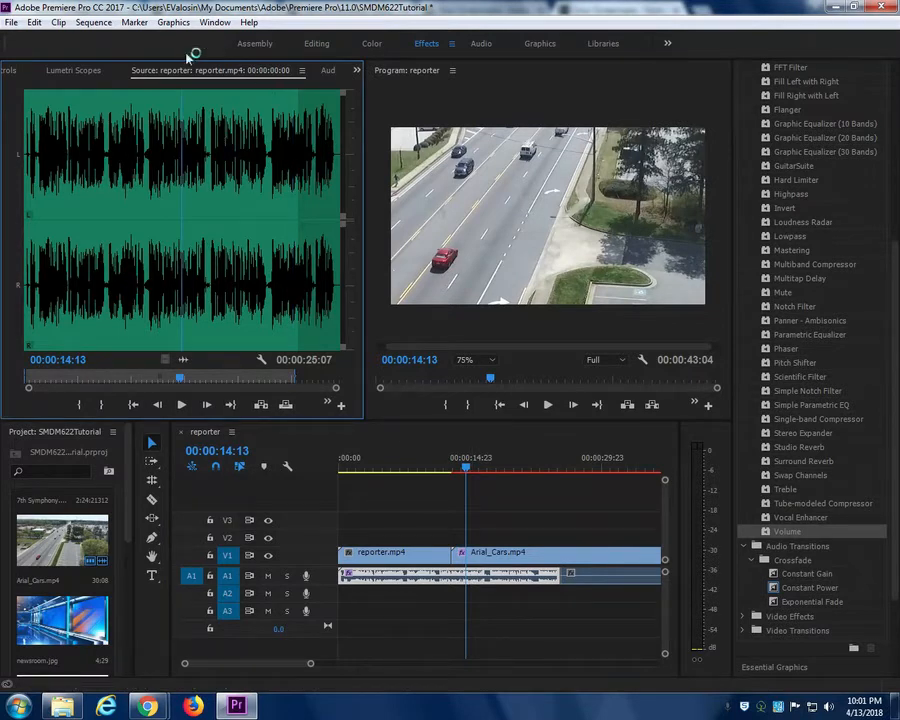
left_click(356, 72)
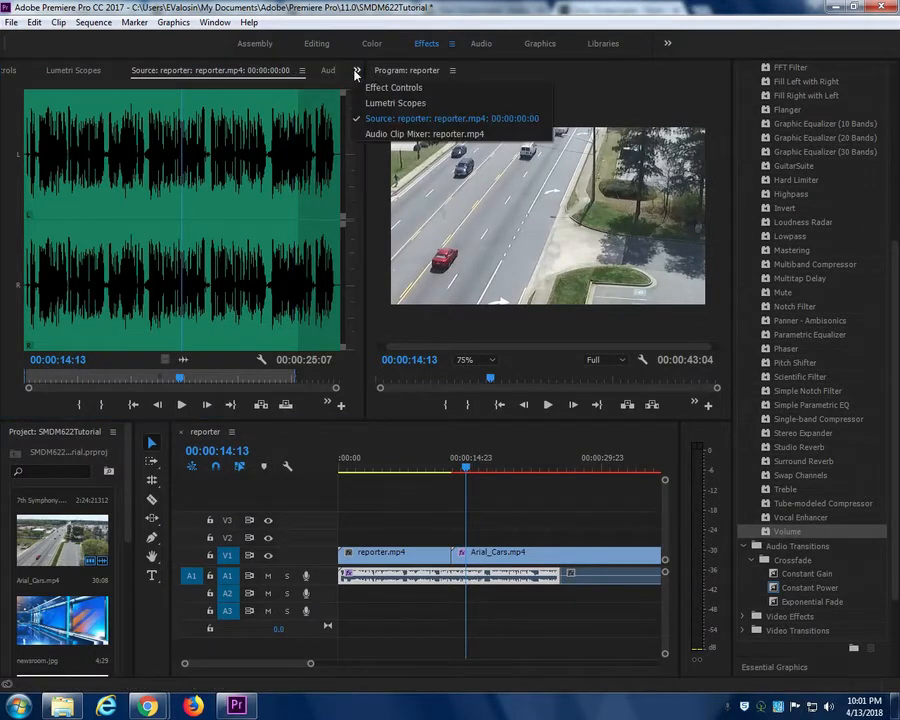
left_click(394, 88)
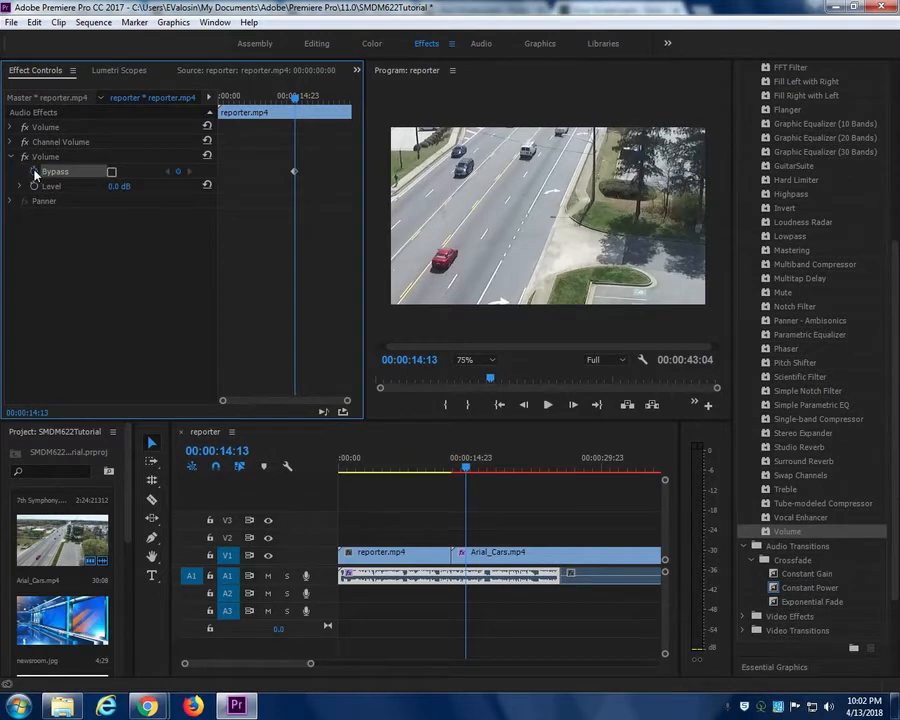
left_click(34, 187)
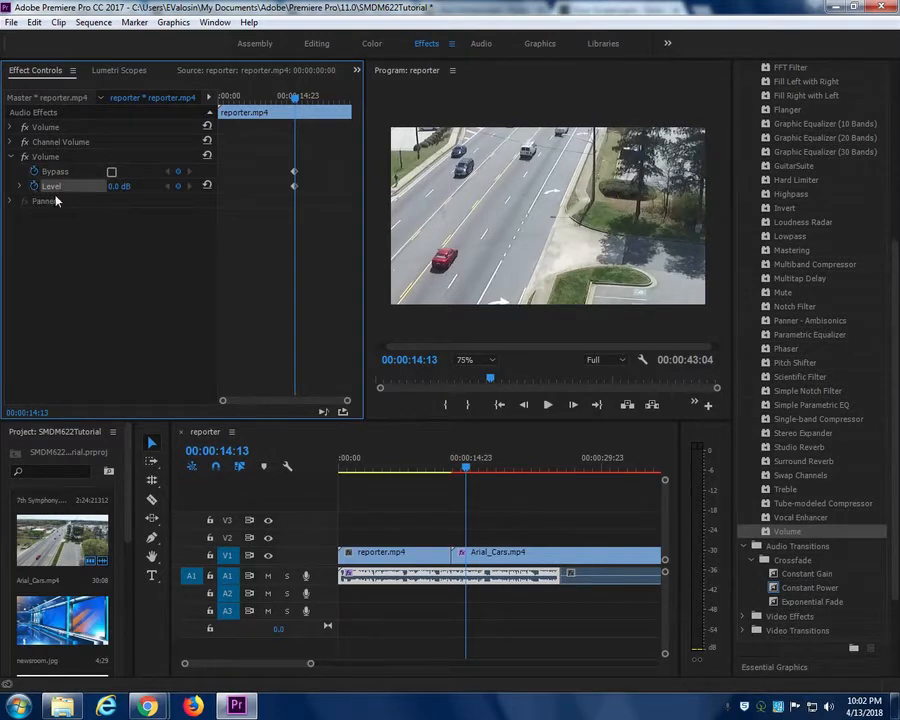
Keyframe the added Volume effect's Level at -27.6 dB at 00:00:18:00 on the reporter.mp4 audio and play back the fade.
left_click(497, 467)
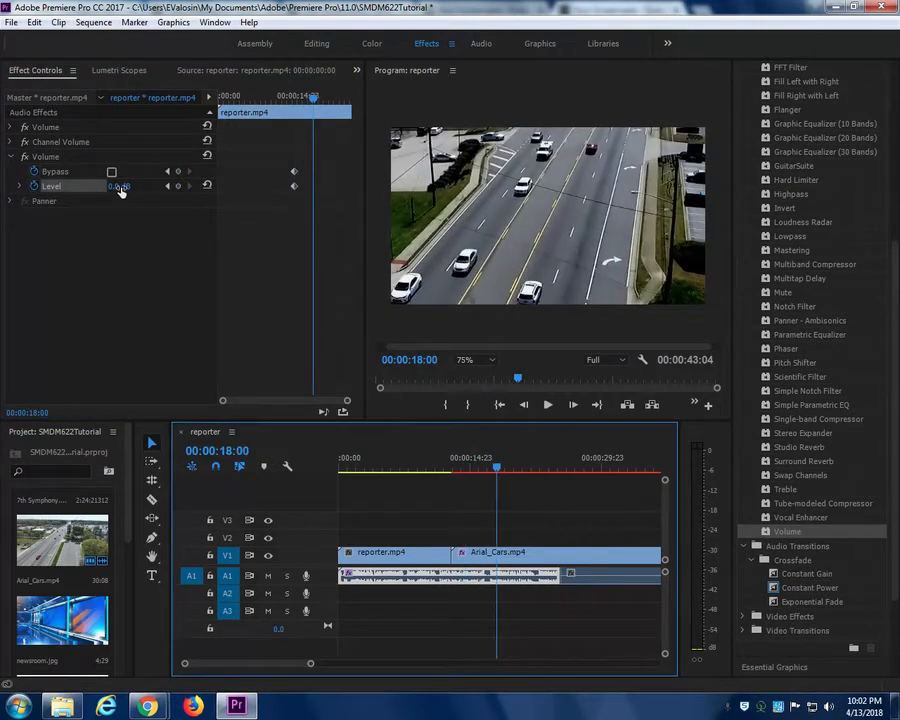
left_click_drag(119, 188, 106, 188)
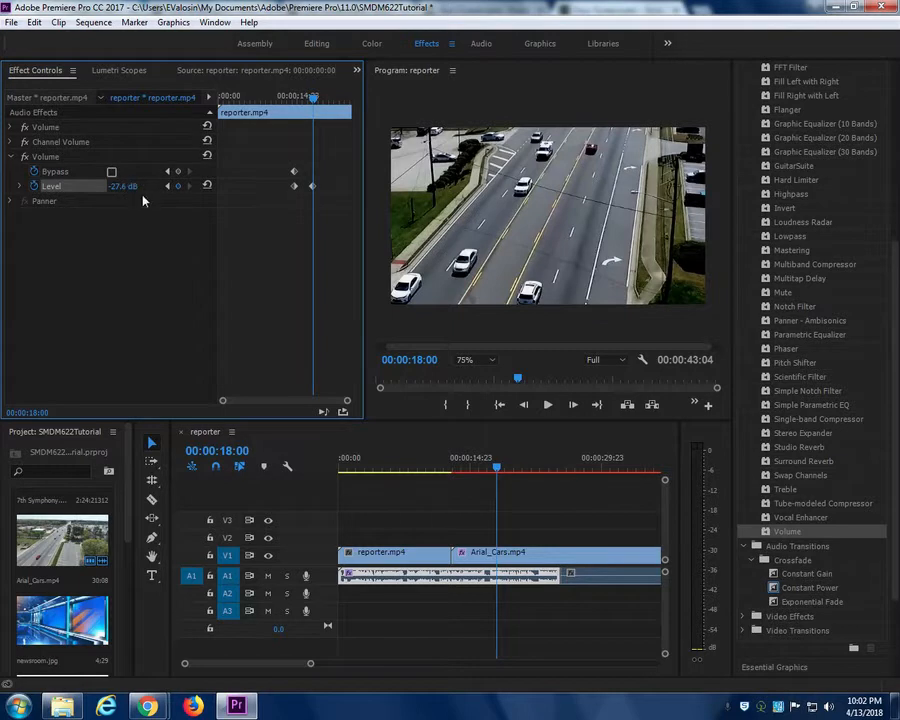
left_click(469, 469)
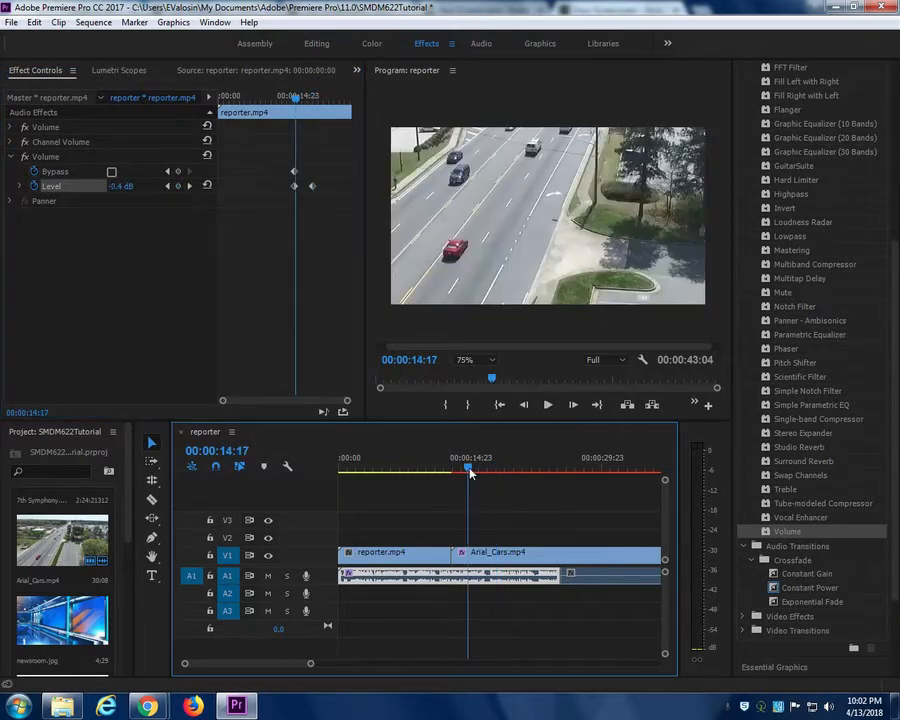
key("space")
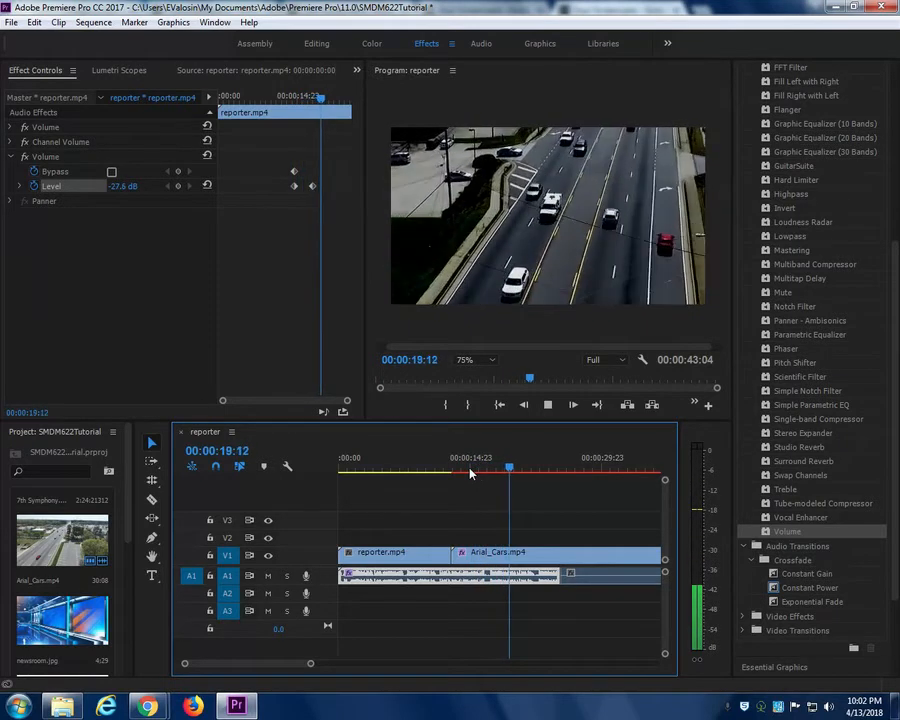
key("space")
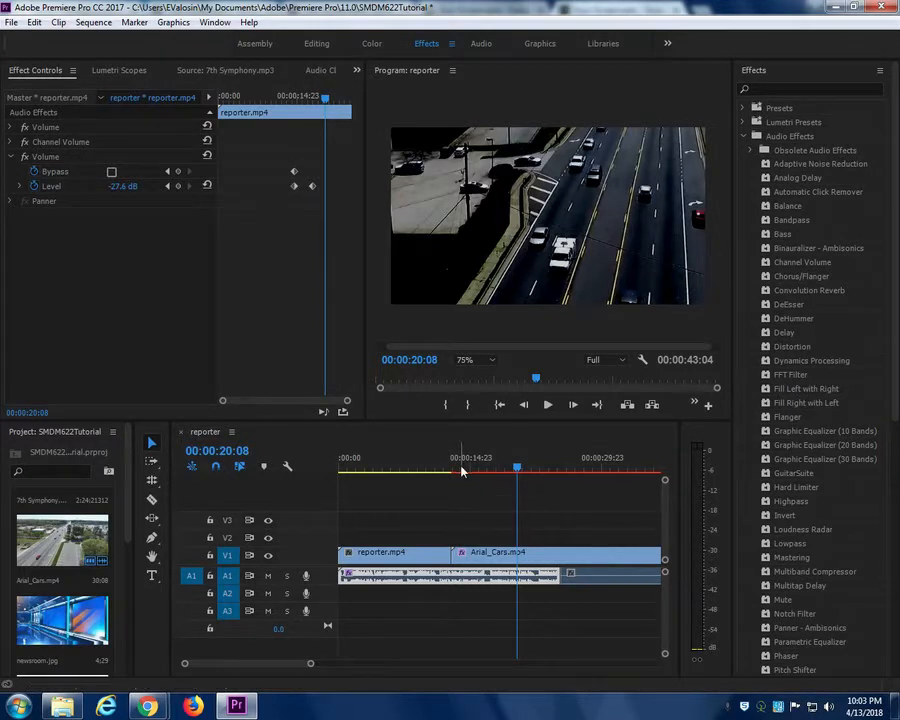
Add 7th Symphony.mp3 to track A2 at the start of the sequence.
left_click(313, 44)
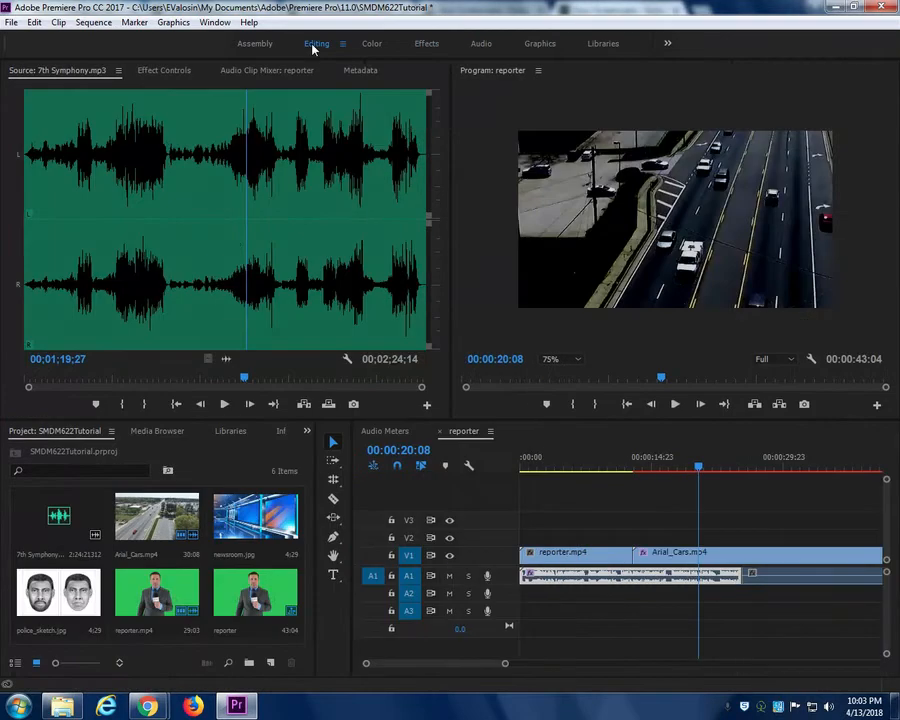
left_click(64, 516)
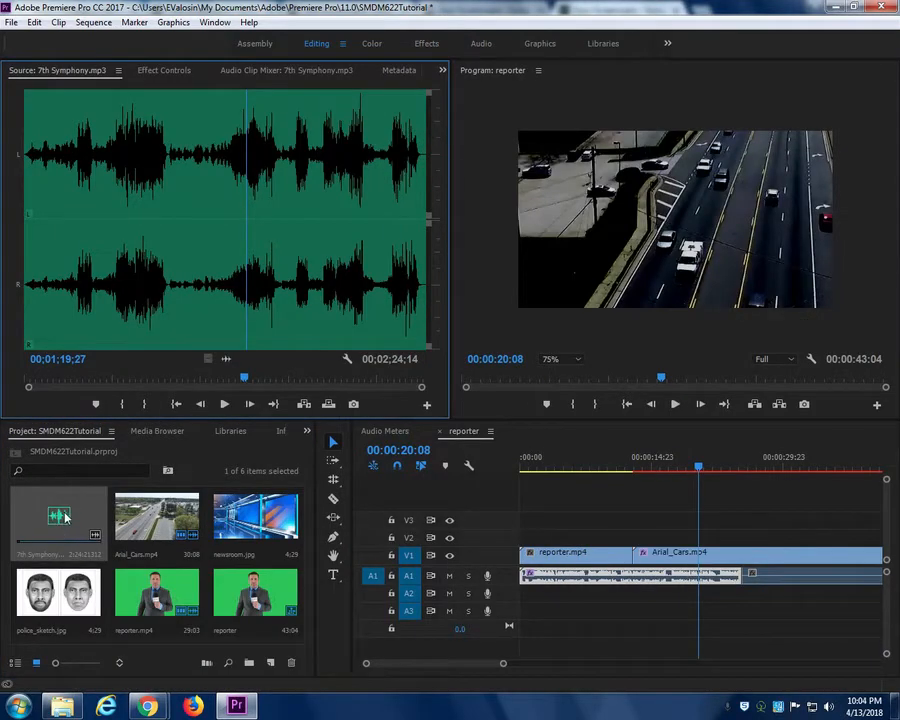
left_click_drag(44, 530, 538, 603)
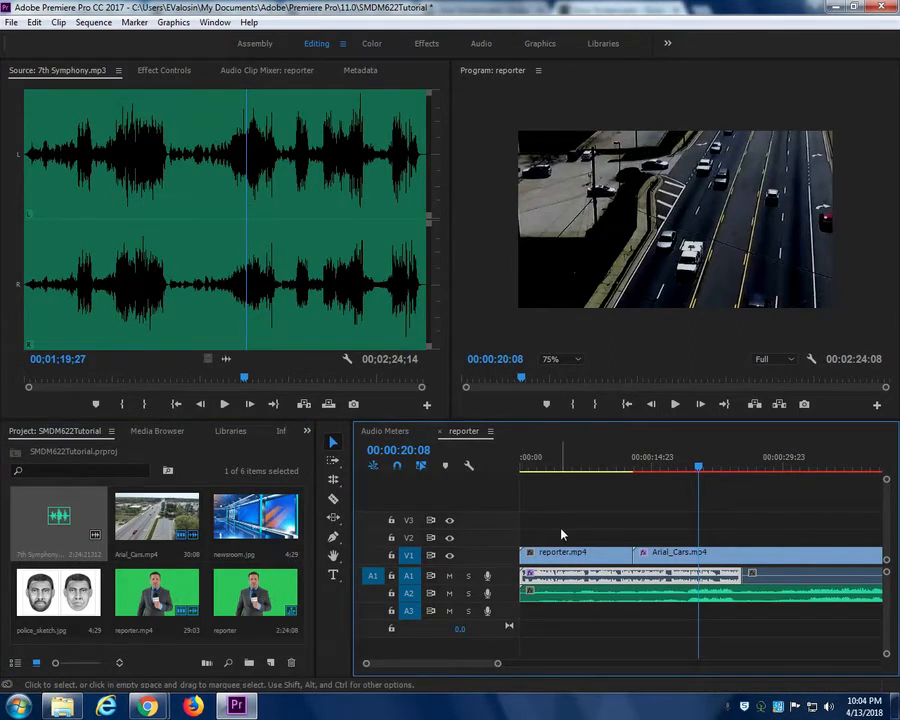
Shift the V1 and A1 clips later so reporter.mp4 starts at 00:00:06:08 after a music intro, and play back the opening.
left_click_drag(545, 518, 782, 582)
left_click_drag(555, 563, 612, 572)
left_click(557, 470)
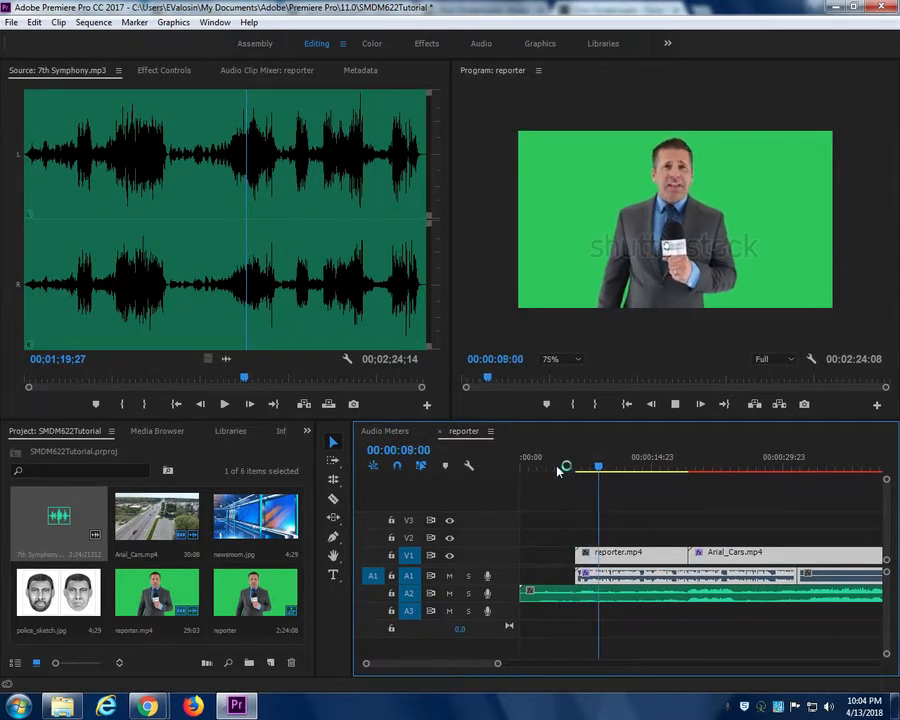
key("space")
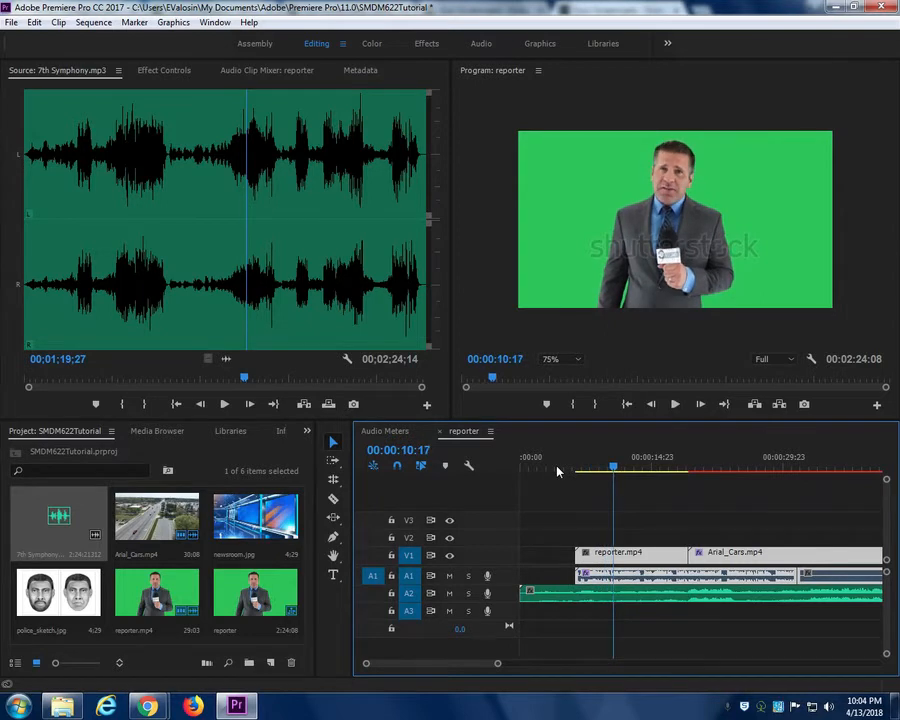
Apply the Volume audio effect to the 7th Symphony.mp3 clip on A2.
double_click(576, 600)
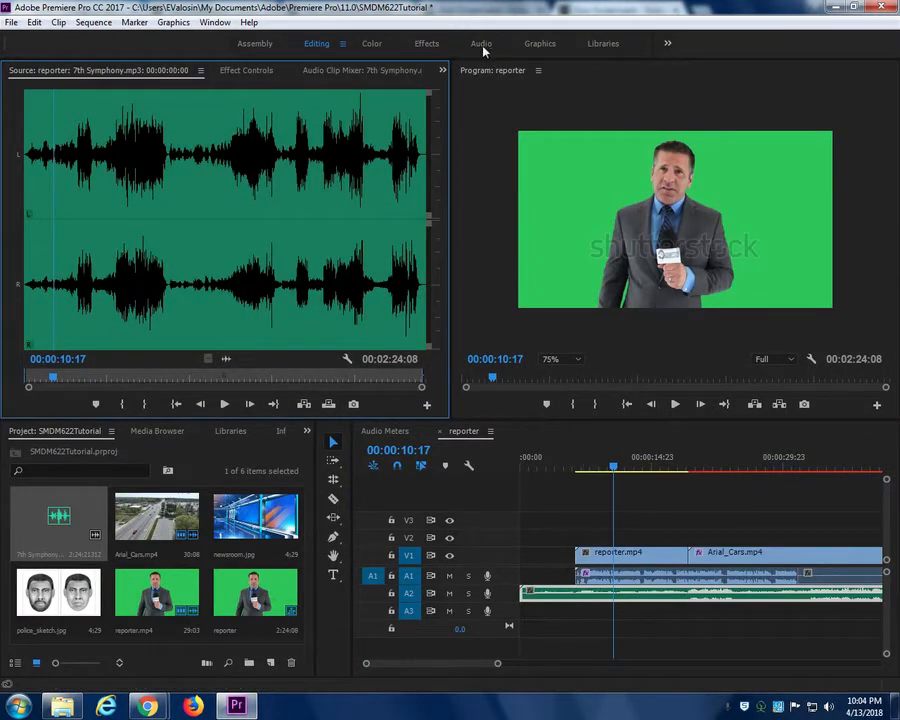
left_click(432, 44)
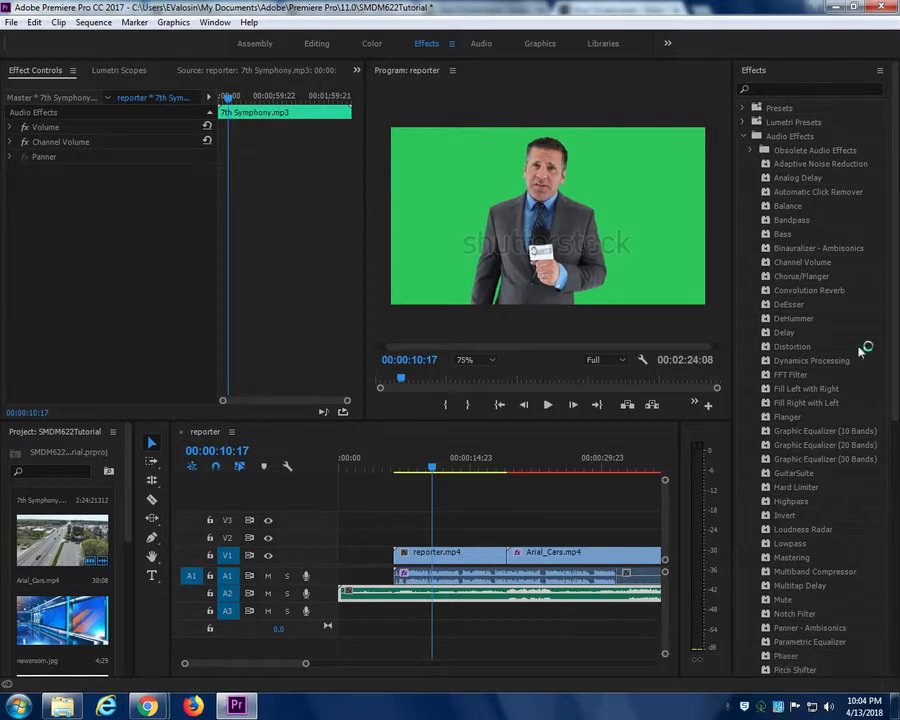
scroll(862, 348, "down", 10)
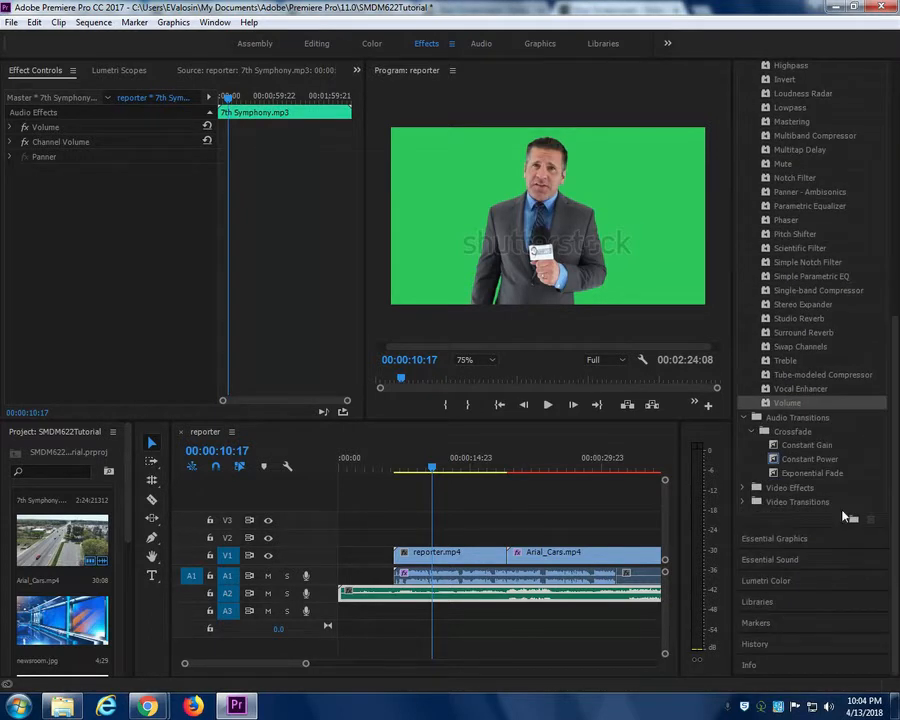
left_click_drag(793, 408, 466, 585)
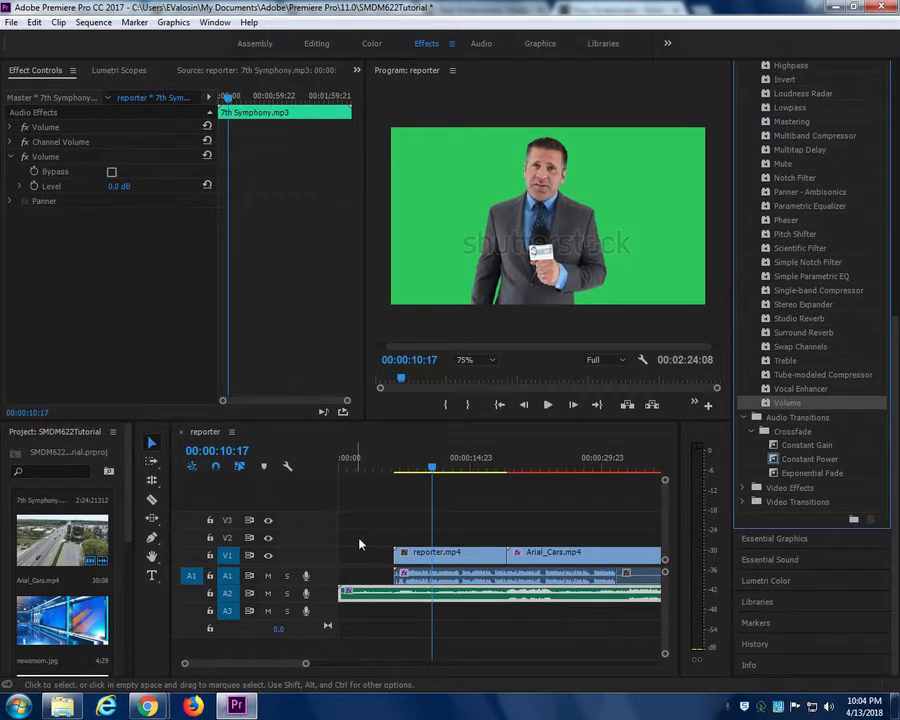
Turn on keyframing for the added Volume effect's Level on the music and keyframe it at -12.4 dB at 00:00:06:13.
left_click(33, 186)
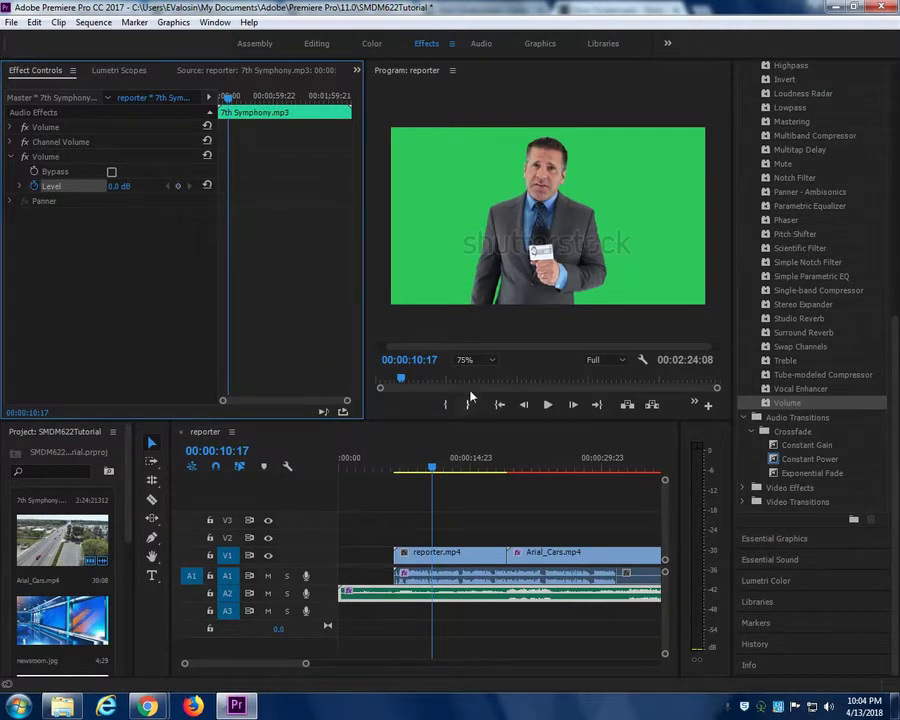
left_click_drag(432, 468, 396, 470)
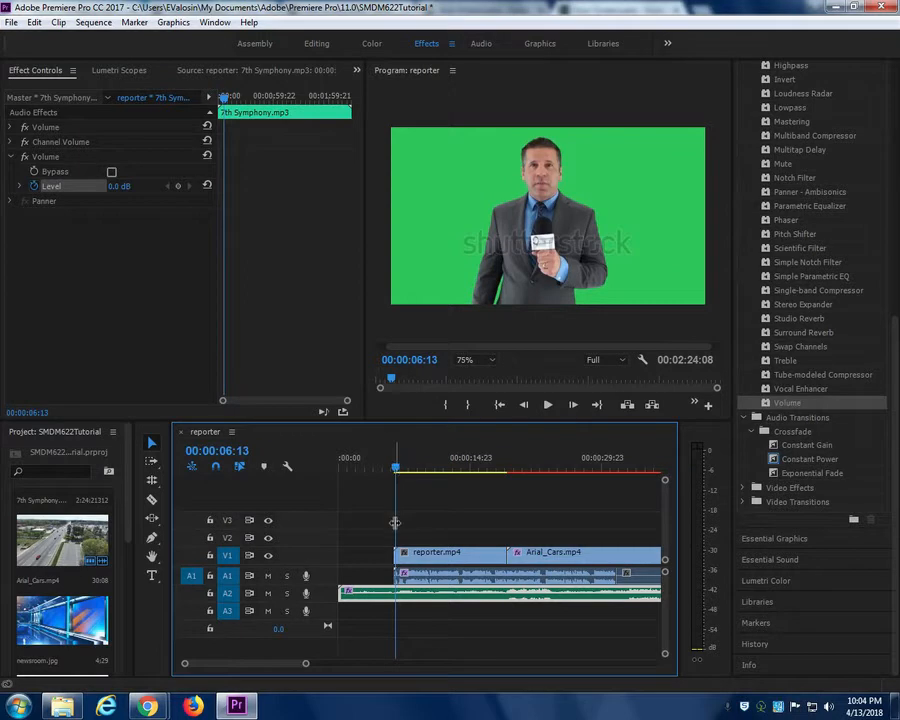
left_click(179, 187)
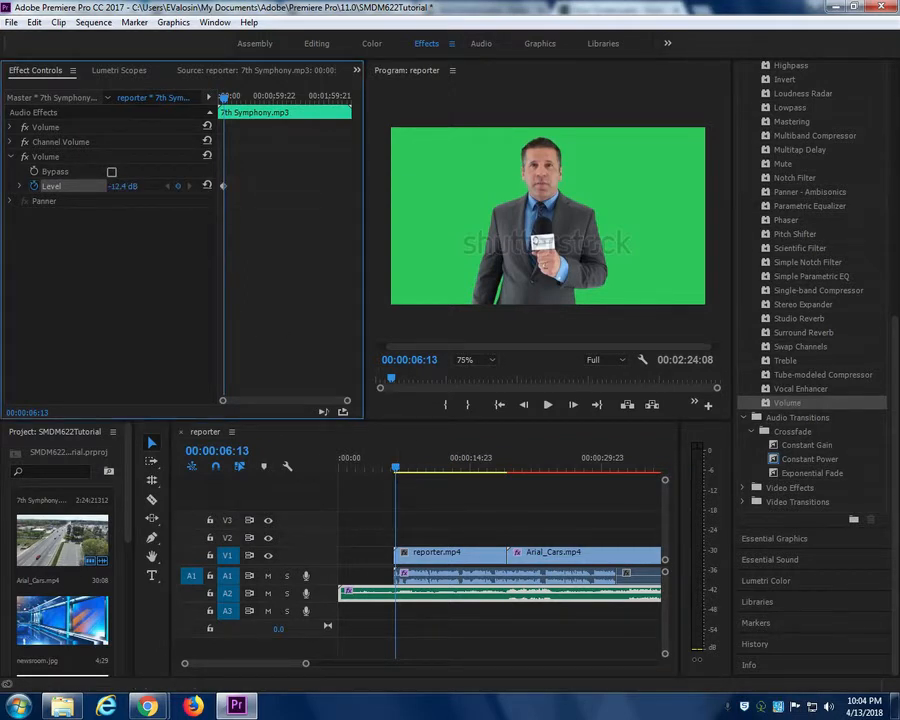
Keyframe the music's Level at 6.0 dB at 00:00:05:20 and play back the transition into the reporter clip.
left_click(392, 468)
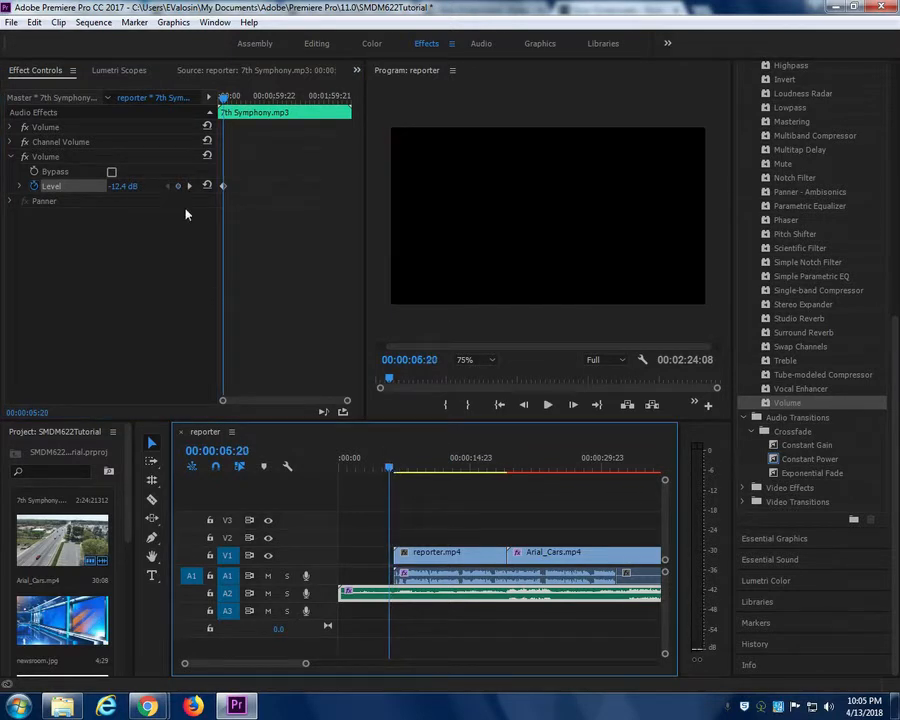
left_click(179, 188)
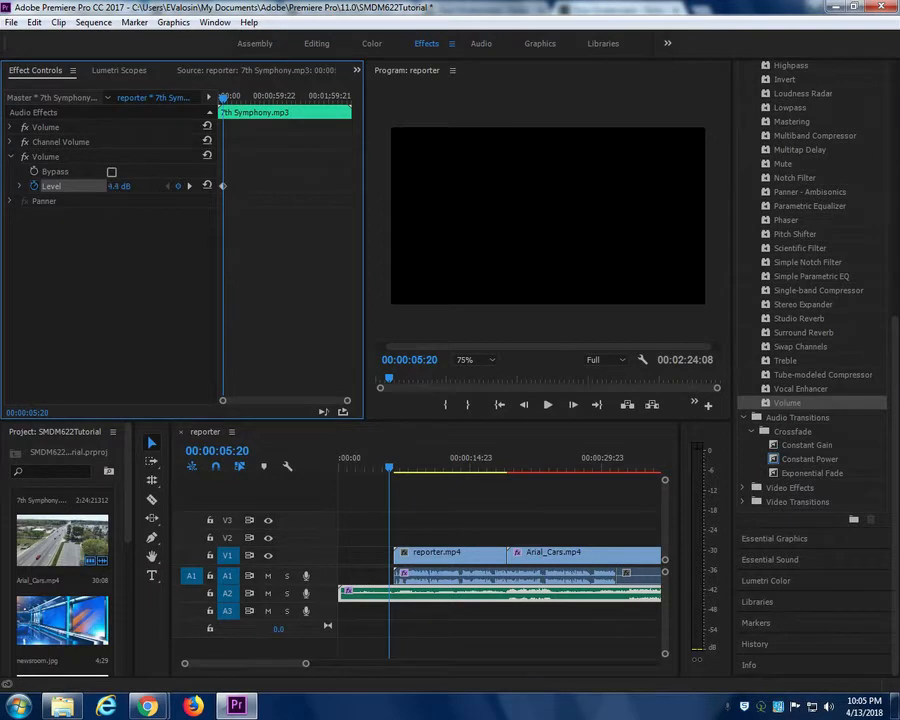
left_click(390, 469)
left_click_drag(390, 469, 377, 471)
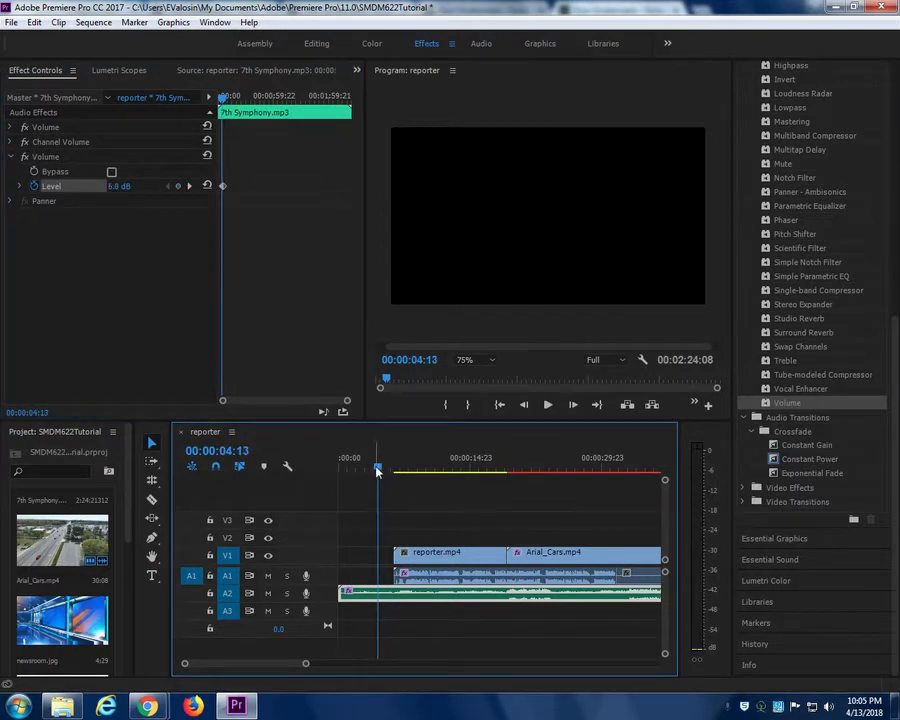
key("space")
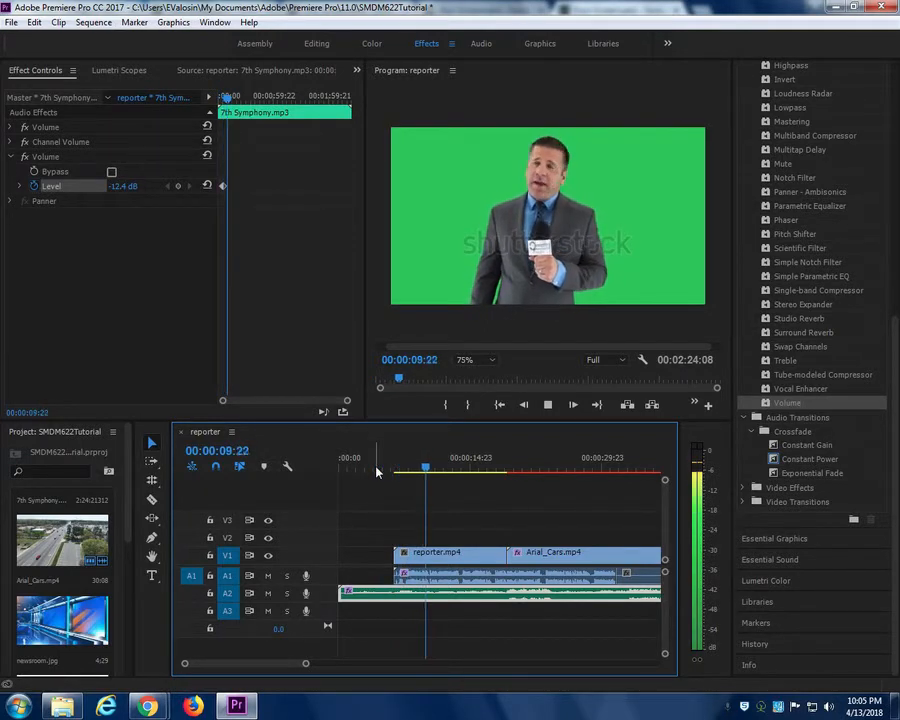
key("space")
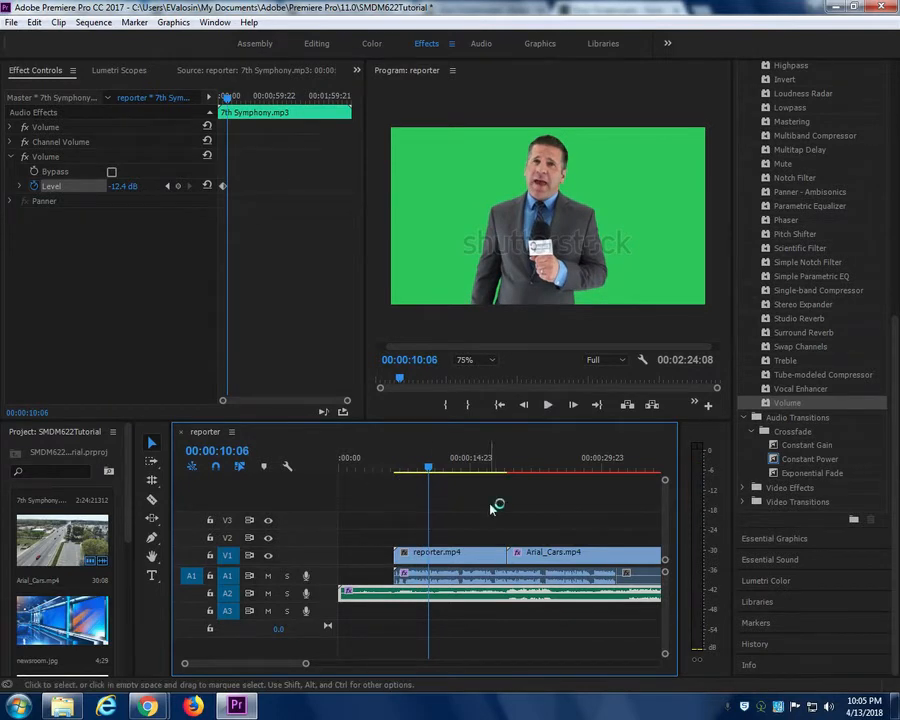
Set the music's Level keyframe at 00:00:06:13 to -4.5 dB and play back the transition again.
left_click(168, 186)
left_click_drag(384, 466, 380, 466)
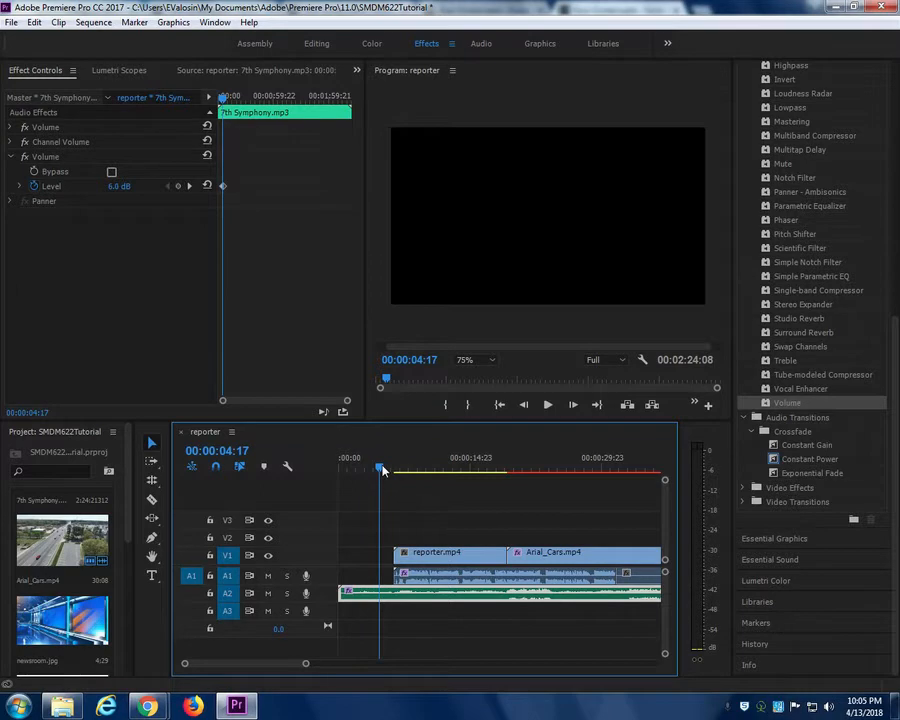
key("space")
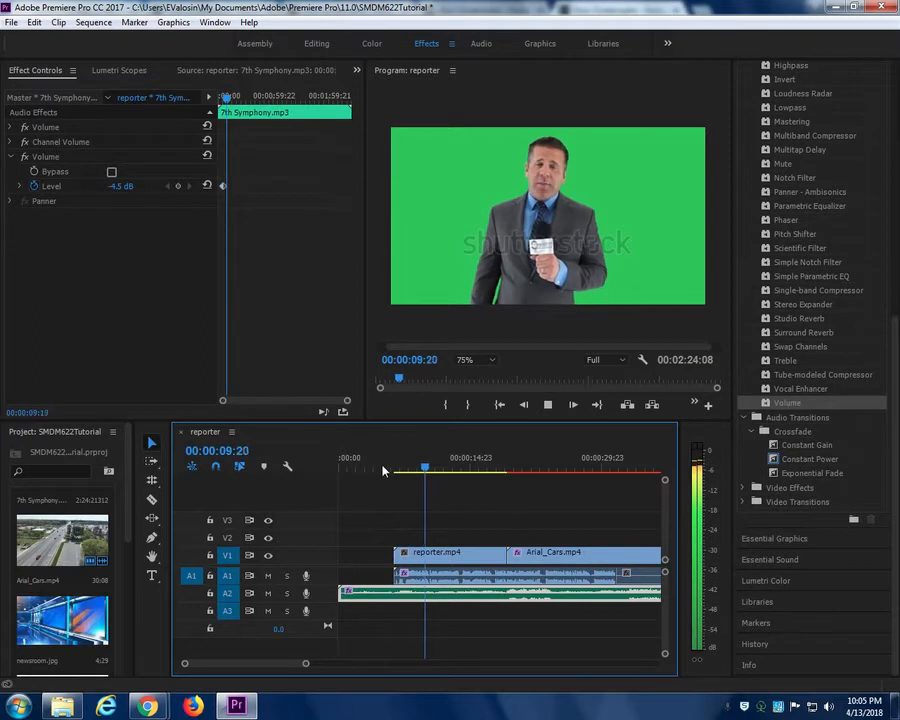
key("space")
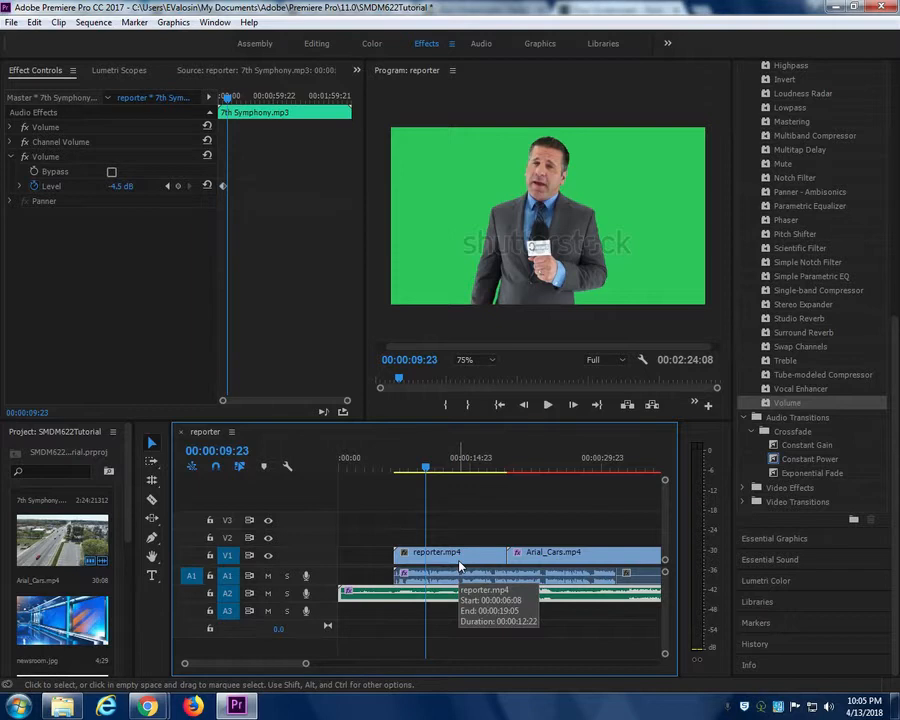
Move the reporter.mp4 and Arial_Cars.mp4 video to V2 and place newsroom.jpg on V1, extended to the end of the reporter audio.
left_click(316, 43)
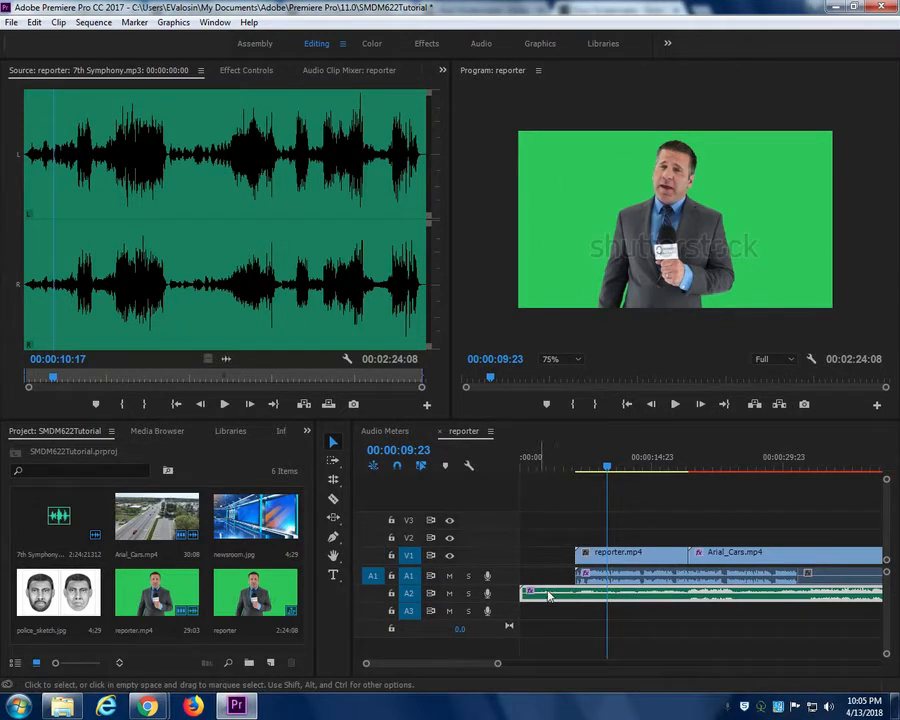
left_click_drag(550, 512, 802, 565)
left_click_drag(663, 555, 652, 536)
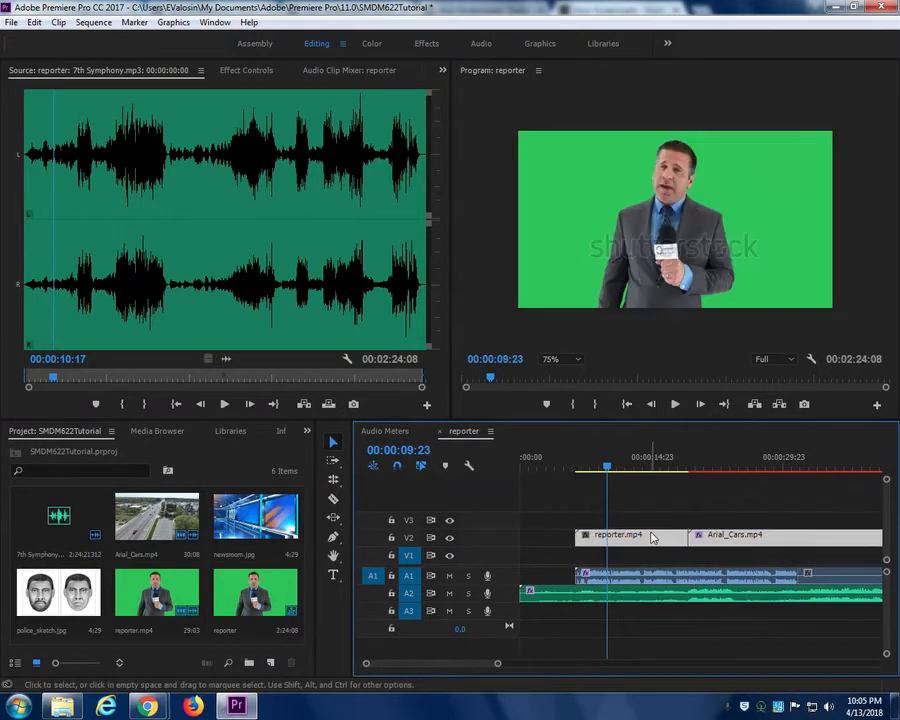
left_click_drag(247, 537, 796, 556)
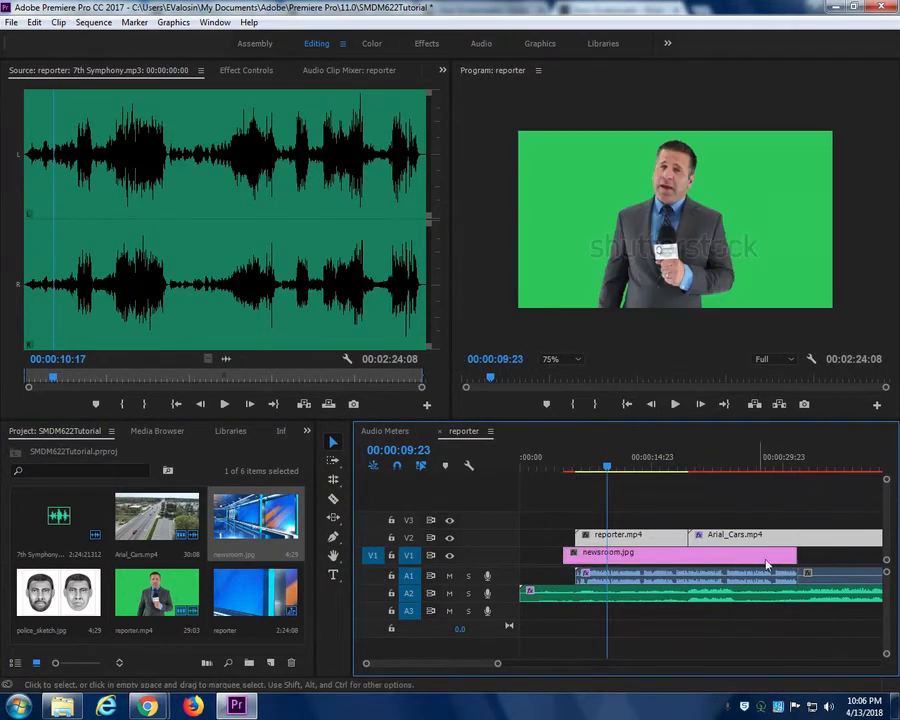
left_click(558, 468)
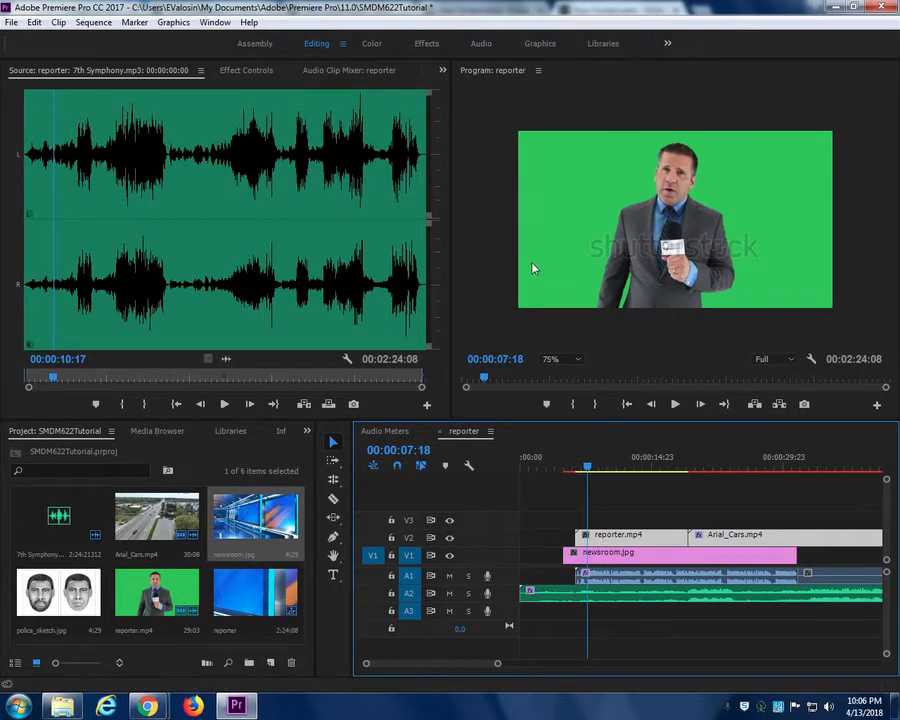
Select only the reporter.mp4 clip on V2 and show its effect settings in the Effects workspace.
double_click(608, 542)
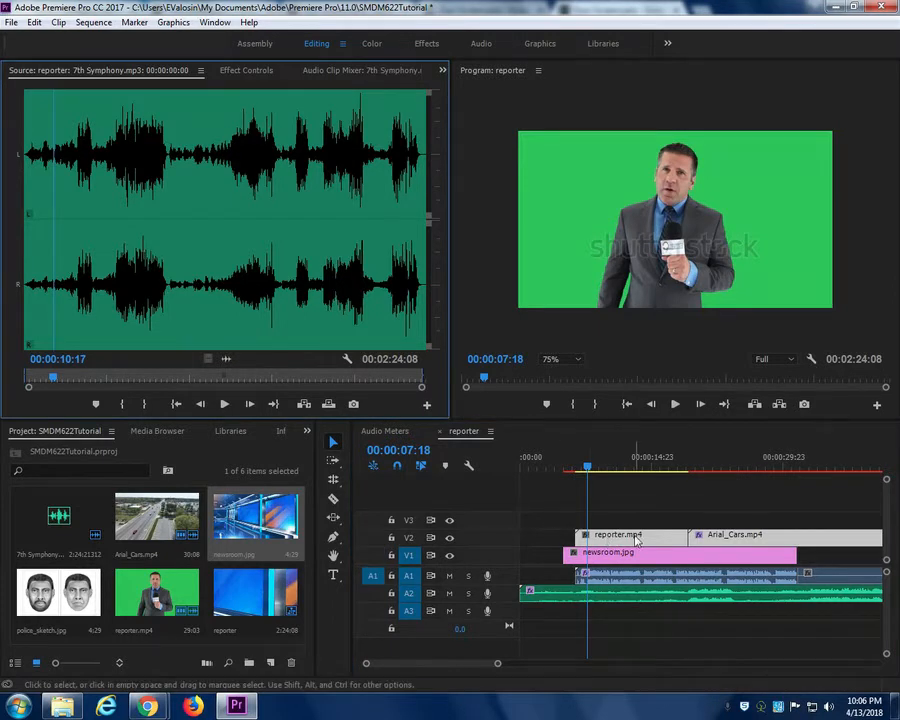
left_click(333, 448)
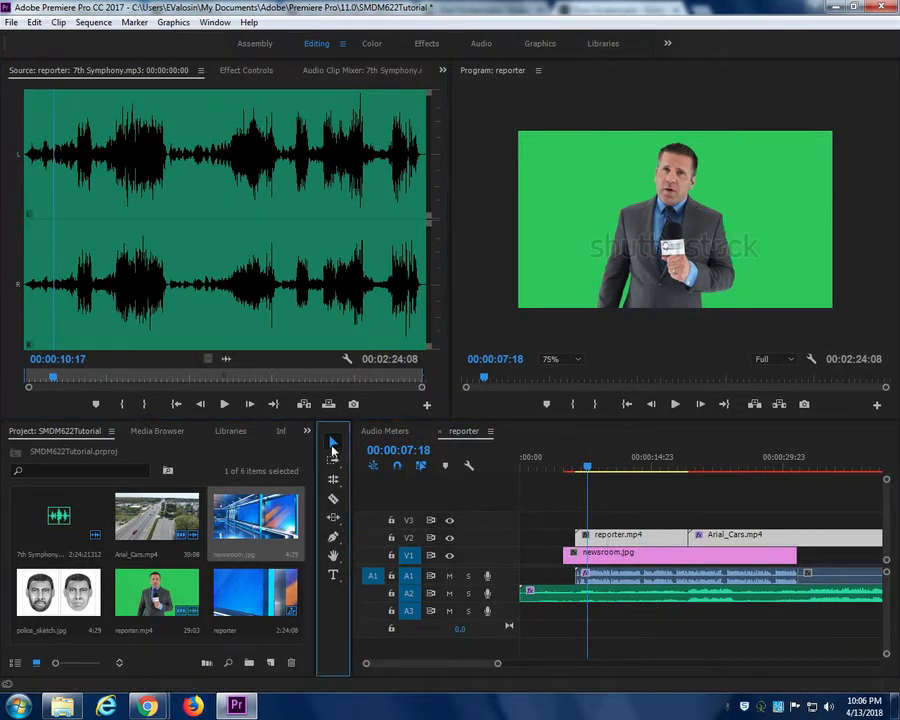
left_click(442, 70)
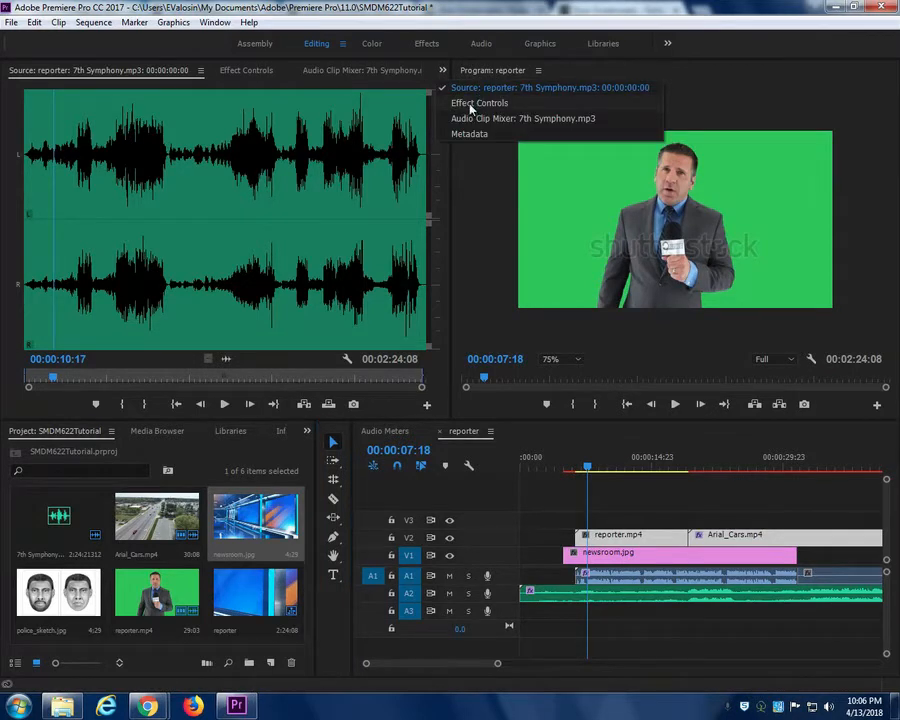
left_click(465, 90)
left_click(643, 537)
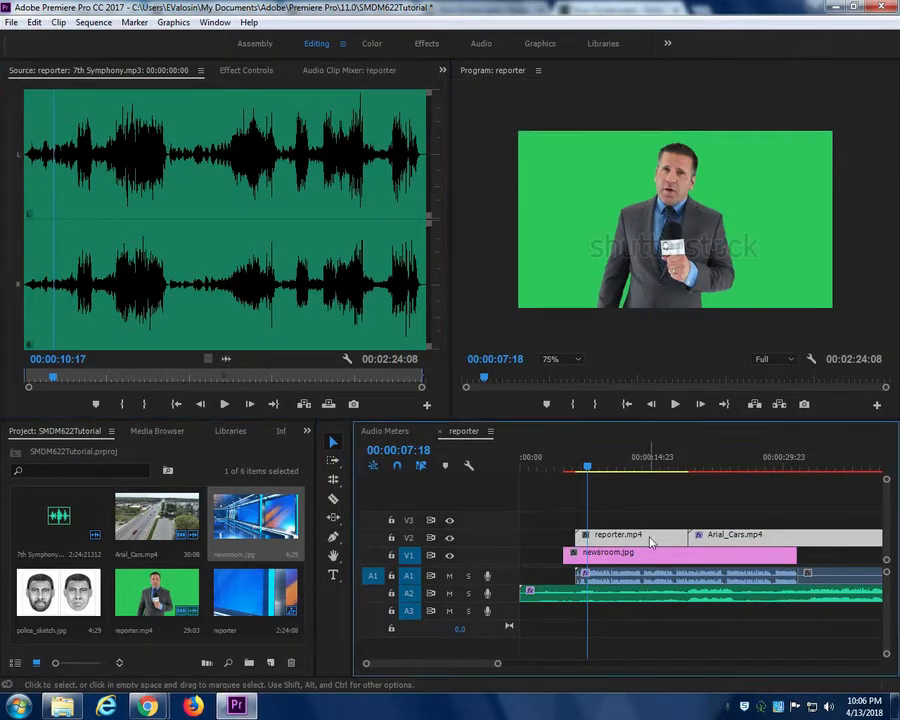
double_click(643, 537)
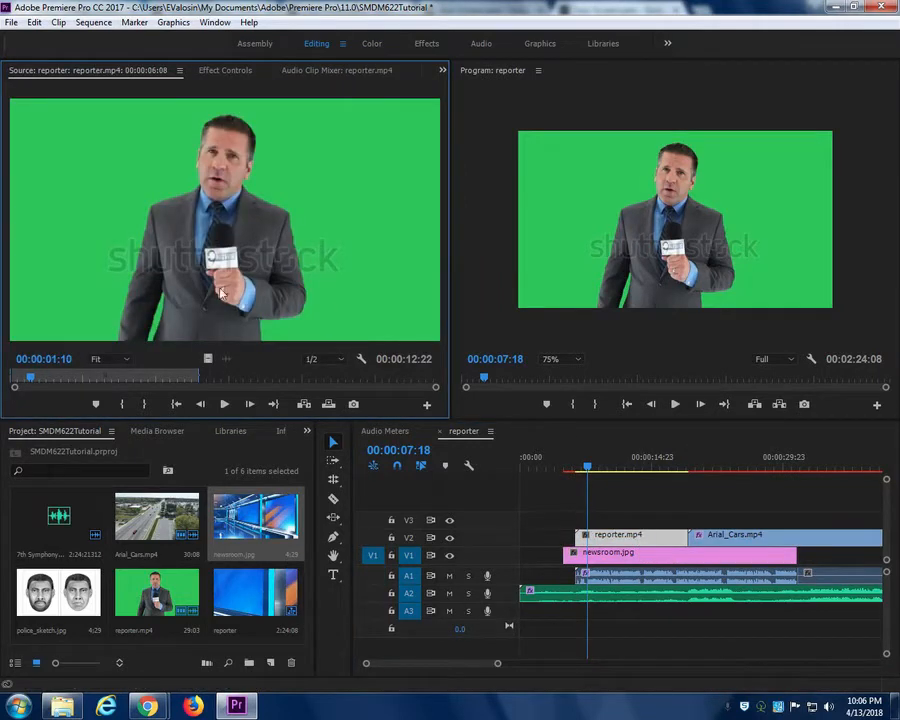
left_click(427, 43)
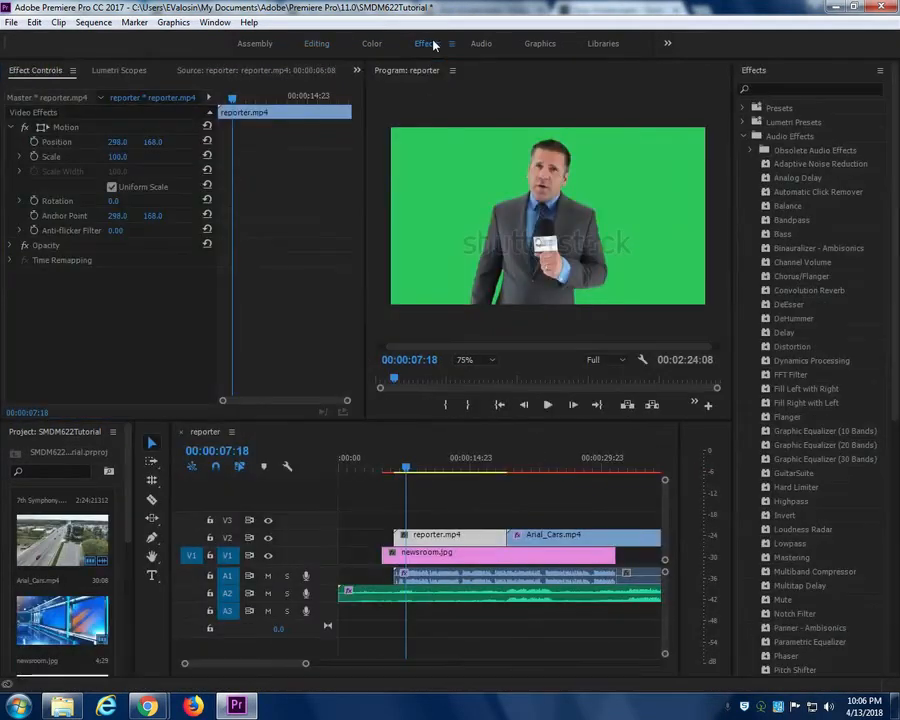
Search the effects for "key" and apply the Color Key effect to the reporter.mp4 clip on V2.
left_click(753, 150)
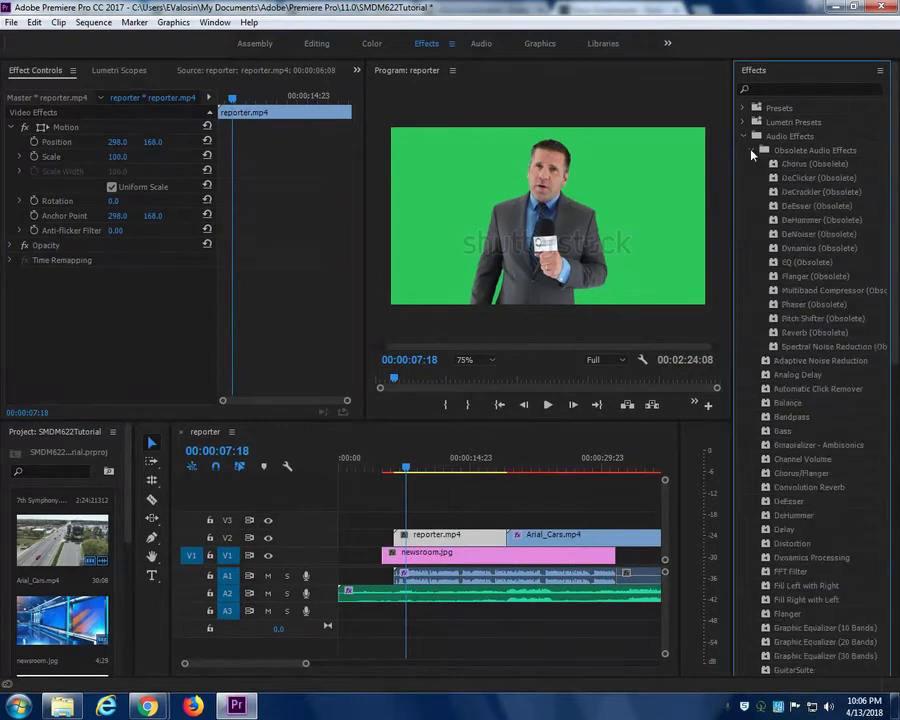
left_click(743, 137)
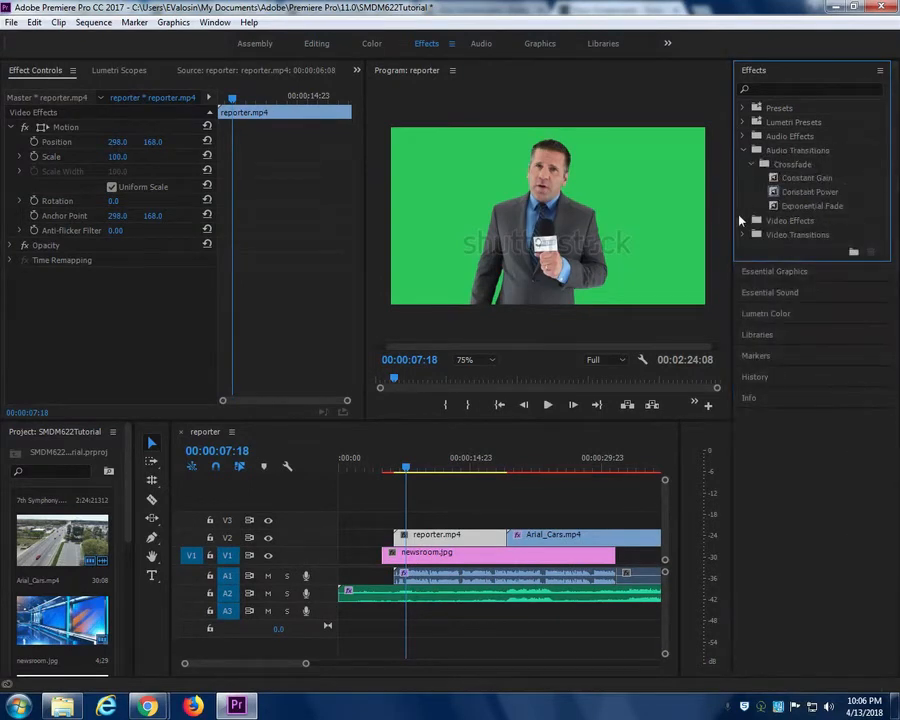
left_click(744, 221)
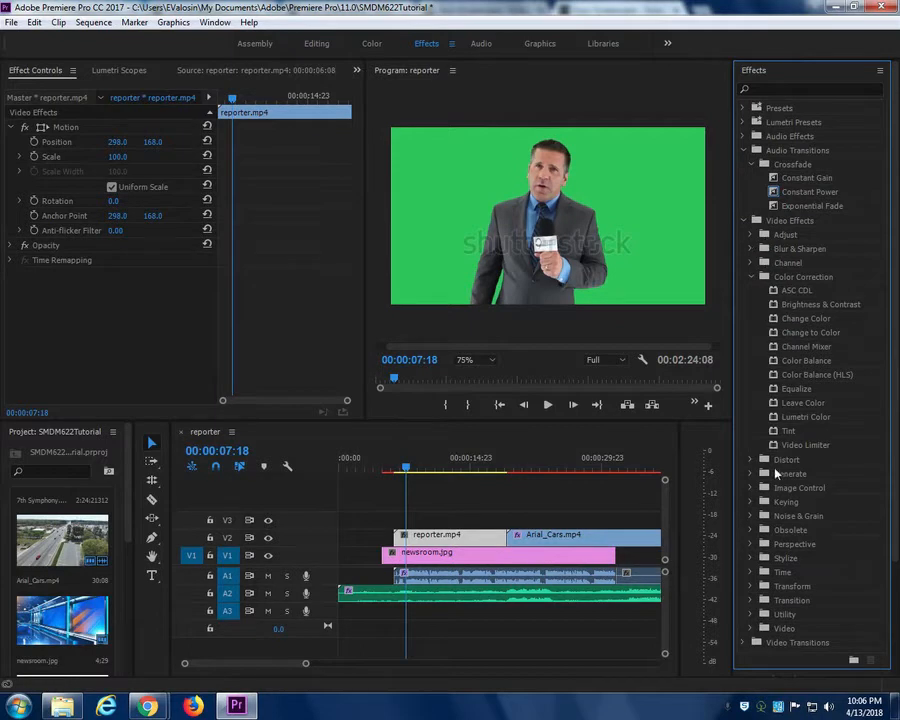
left_click(751, 502)
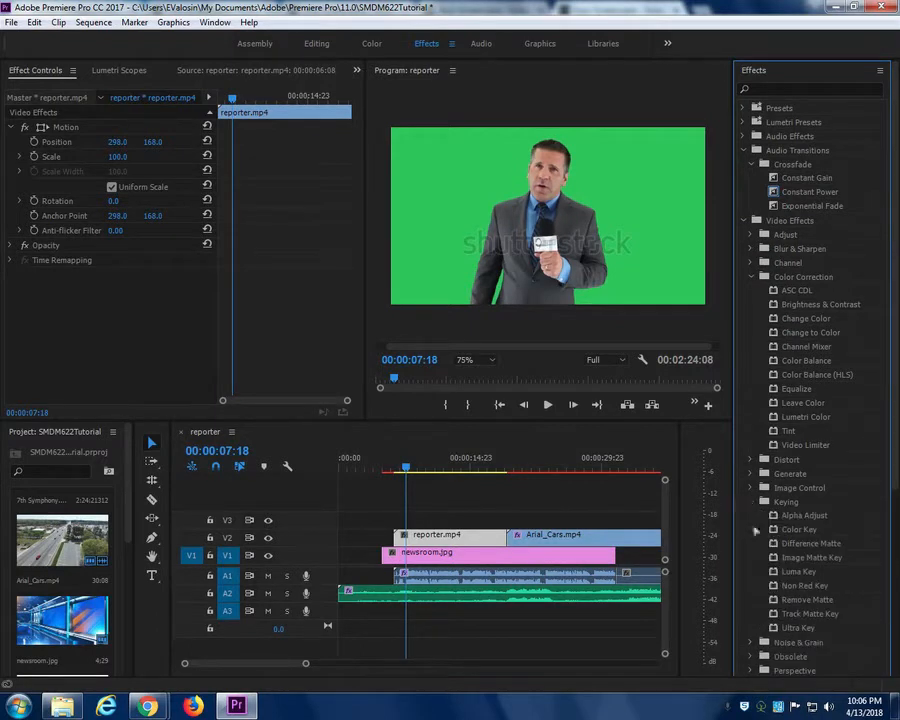
left_click(778, 89)
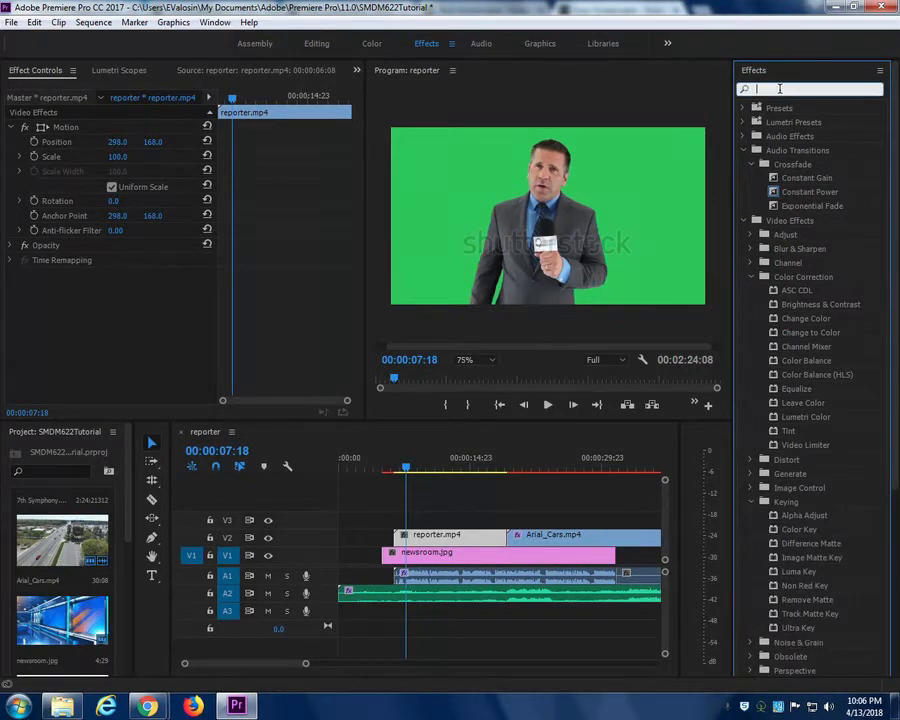
type("key")
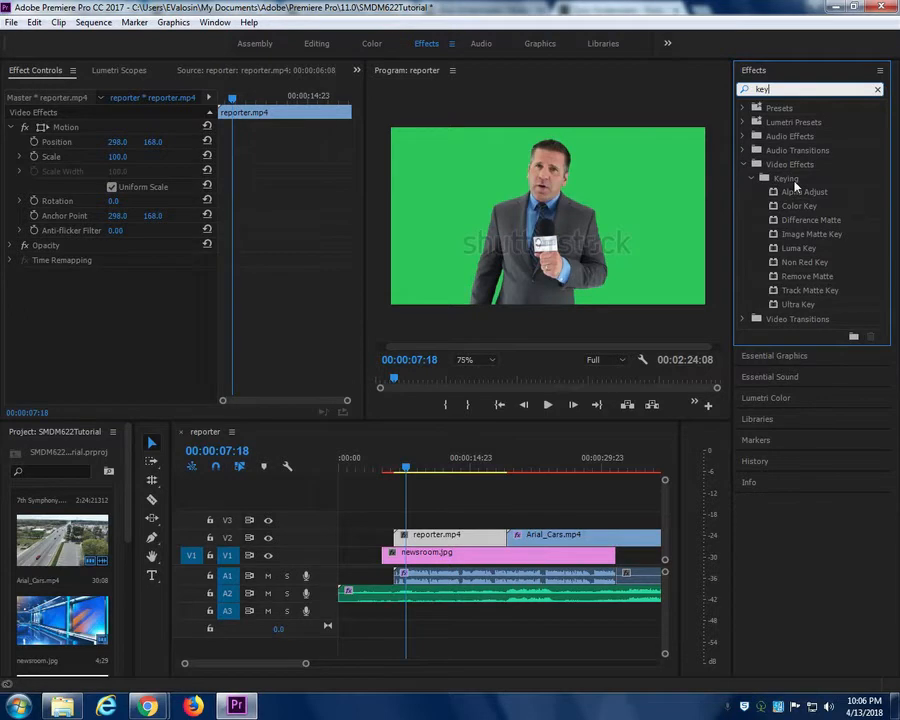
left_click(799, 207)
left_click_drag(797, 212, 463, 540)
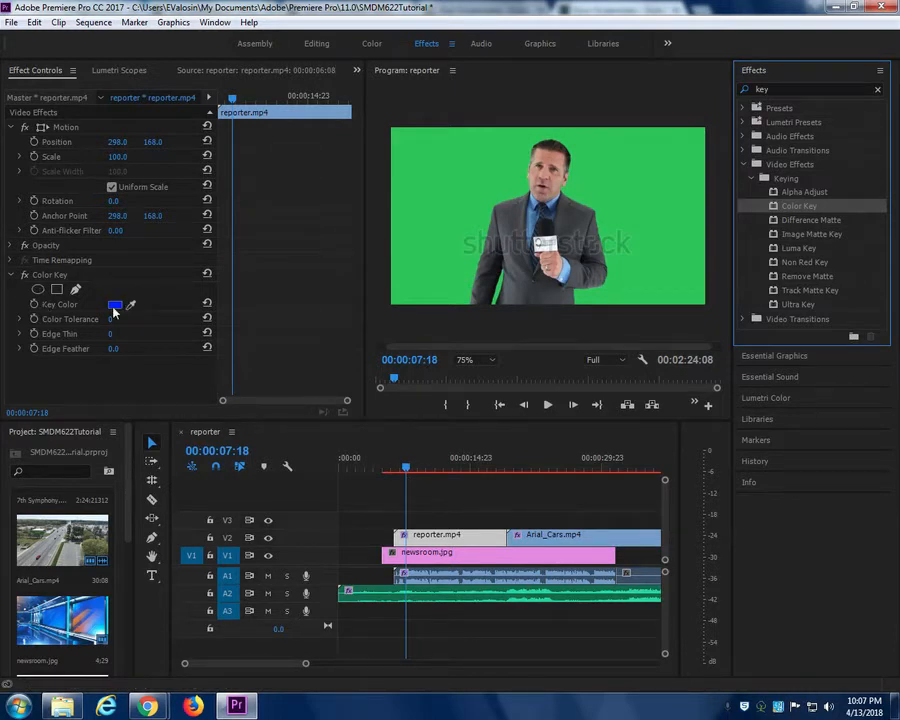
Sample the green backdrop as the Color Key's Key Color and raise its Color Tolerance to 89.
left_click_drag(131, 302, 444, 196)
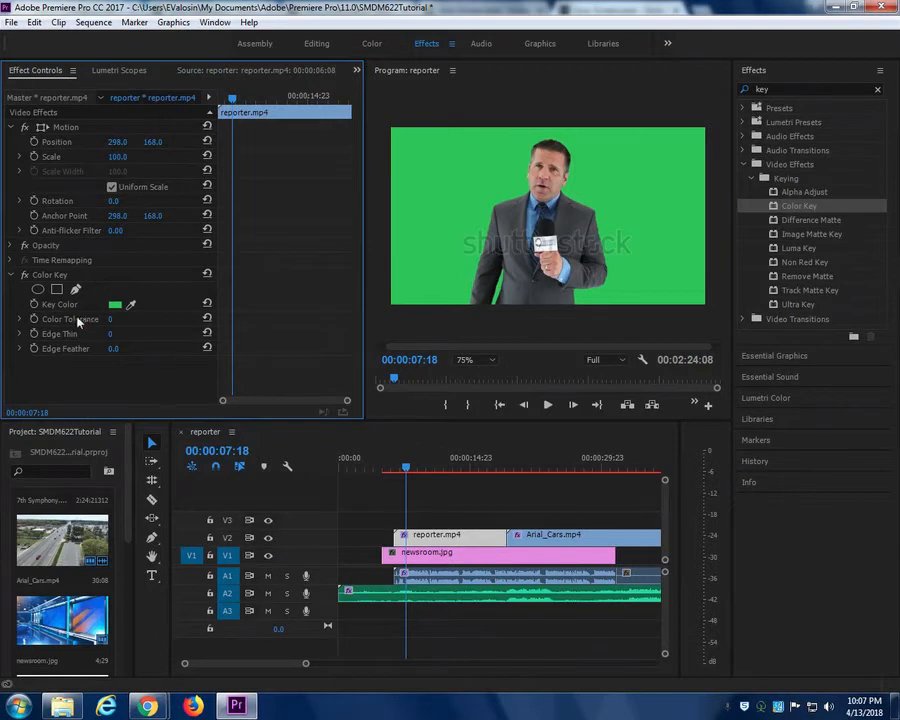
left_click_drag(110, 319, 161, 319)
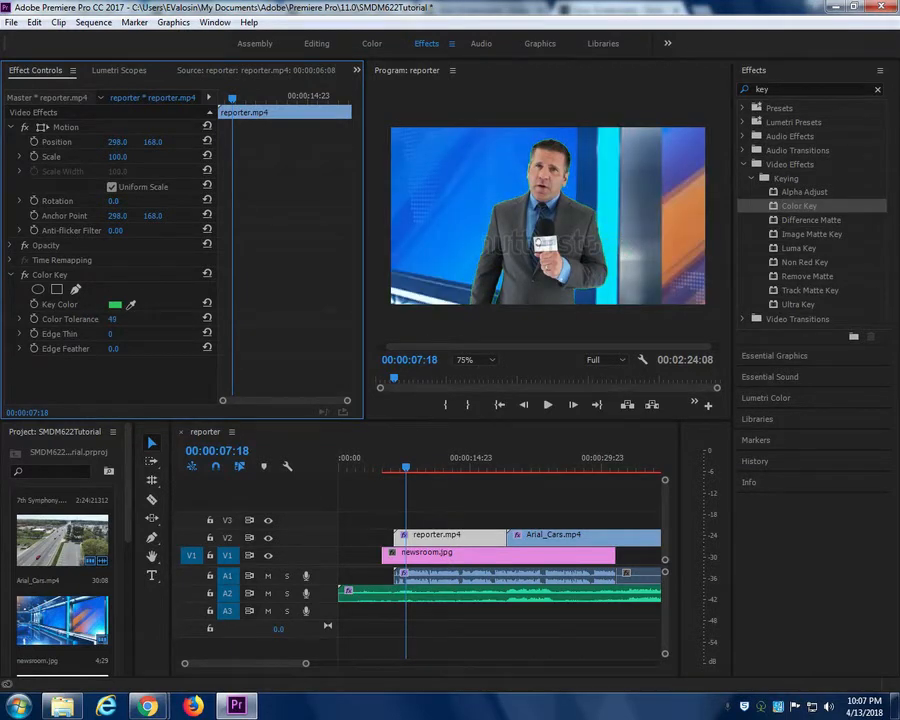
left_click_drag(176, 319, 199, 319)
Play back the keyed reporter over the newsroom background from 00:00:04:04 to about 00:00:09:20.
left_click(377, 470)
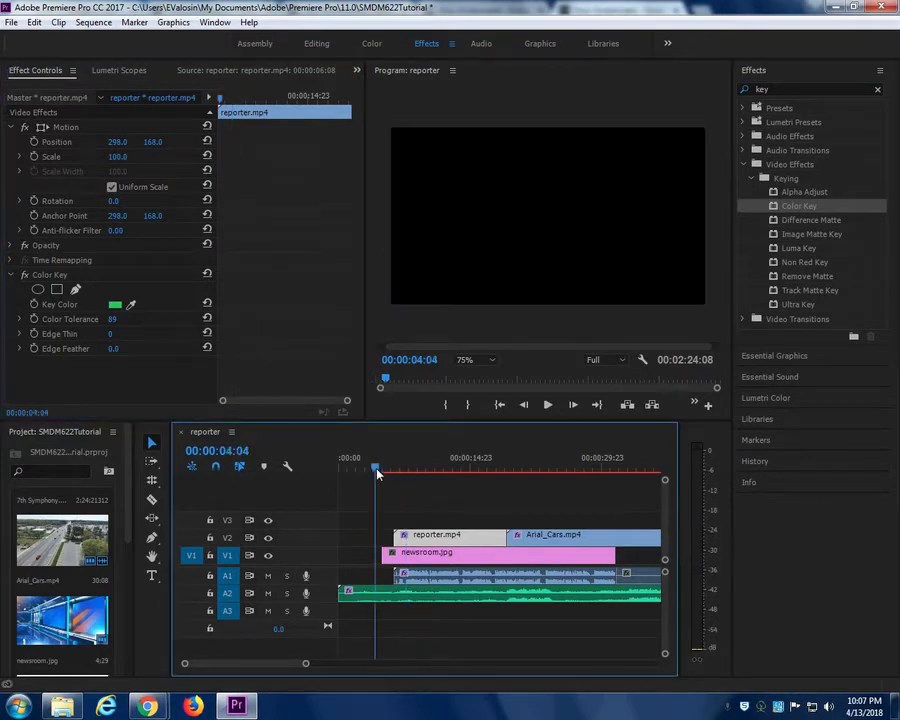
key("space")
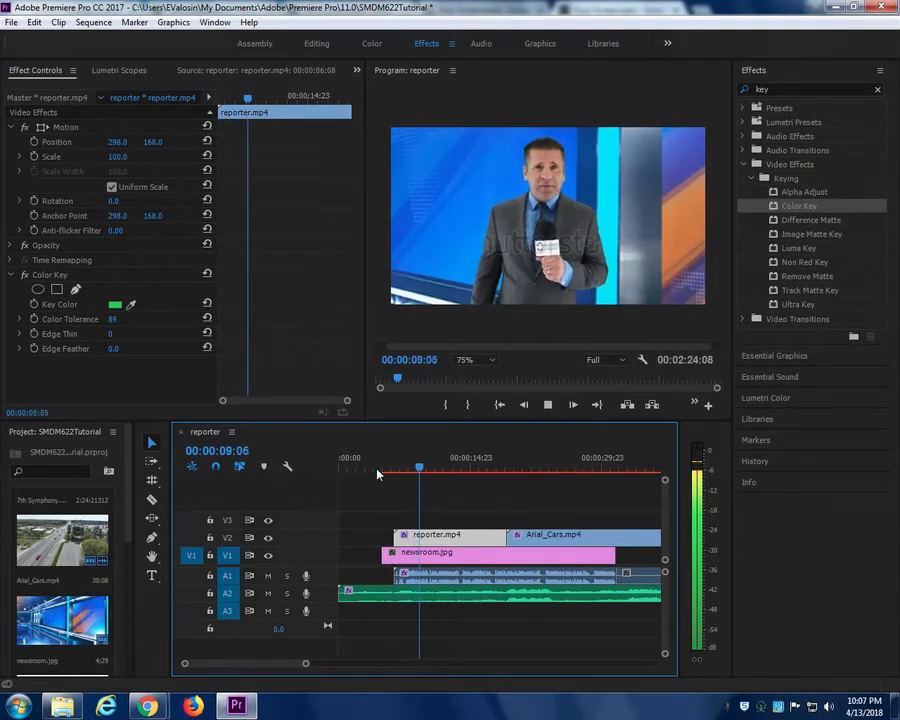
key("space")
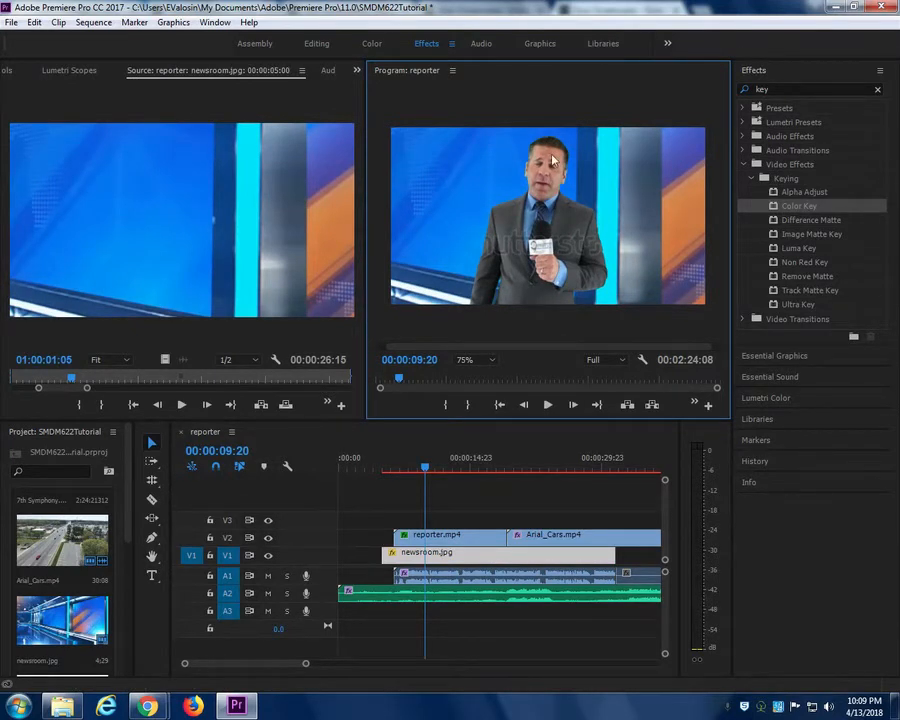
Select newsroom.jpg at 00:00:05:09 and scale the oversized image down by its corner in the Program monitor.
left_click(448, 563)
left_click(493, 361)
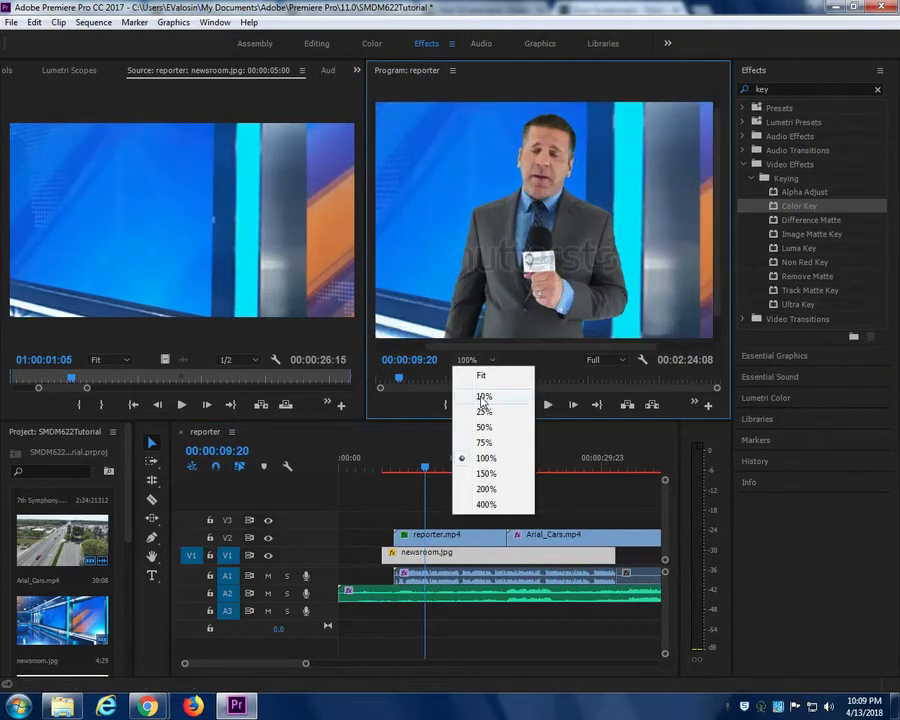
left_click(482, 400)
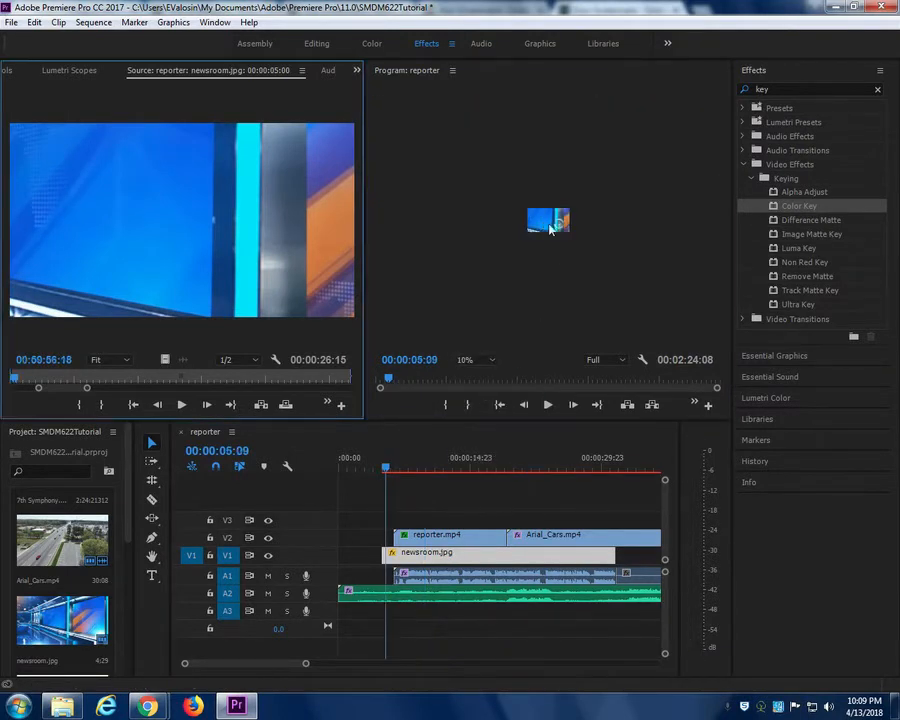
double_click(550, 222)
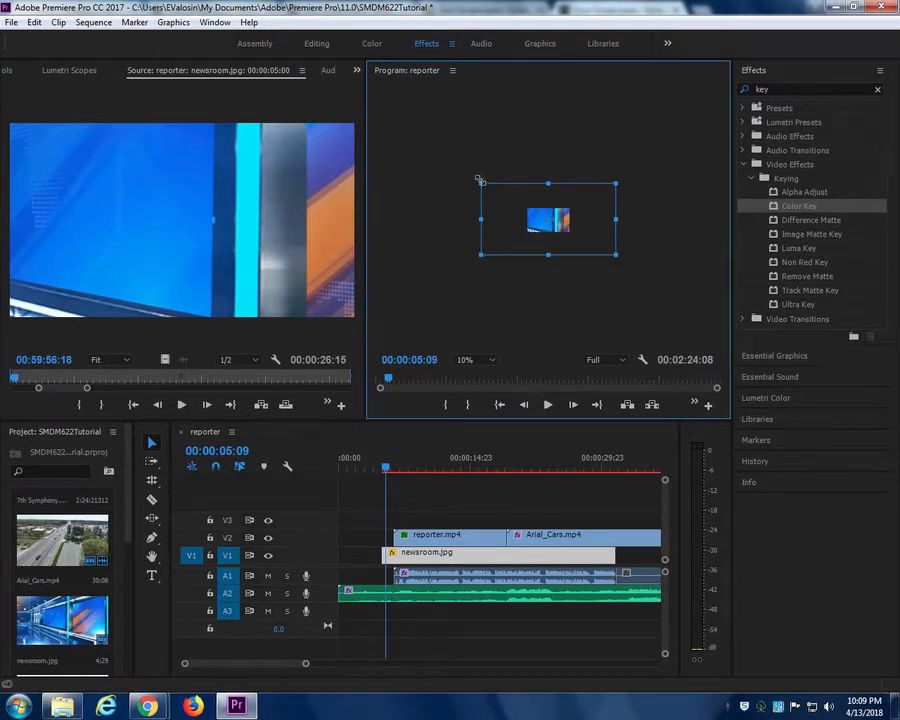
left_click_drag(479, 181, 491, 201)
Refine the size of newsroom.jpg so it extends slightly beyond the video frame and meets its lower edge.
left_click(484, 362)
left_click(490, 378)
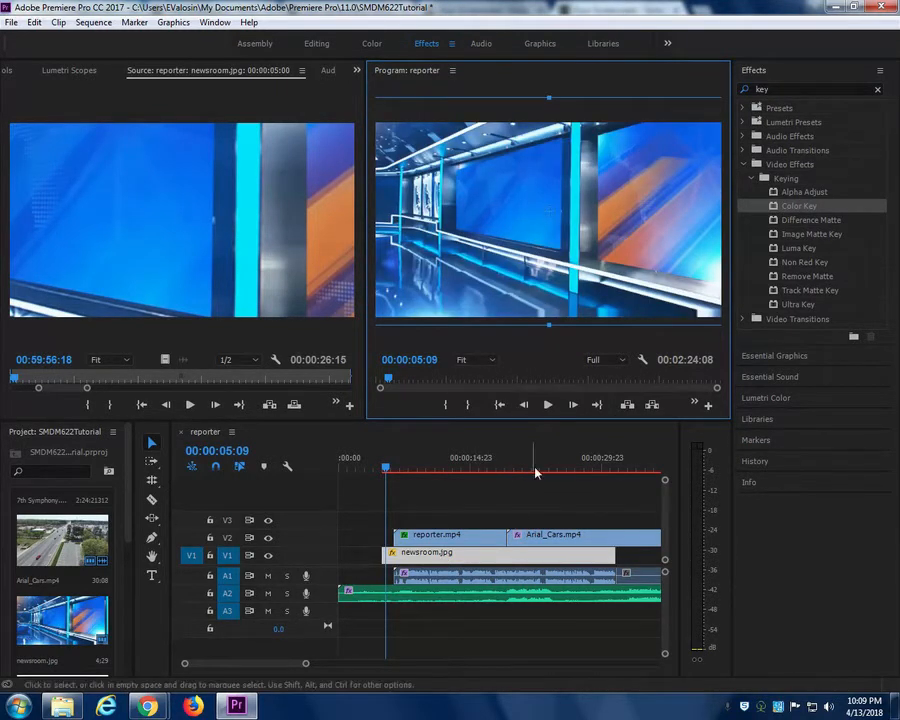
left_click(490, 360)
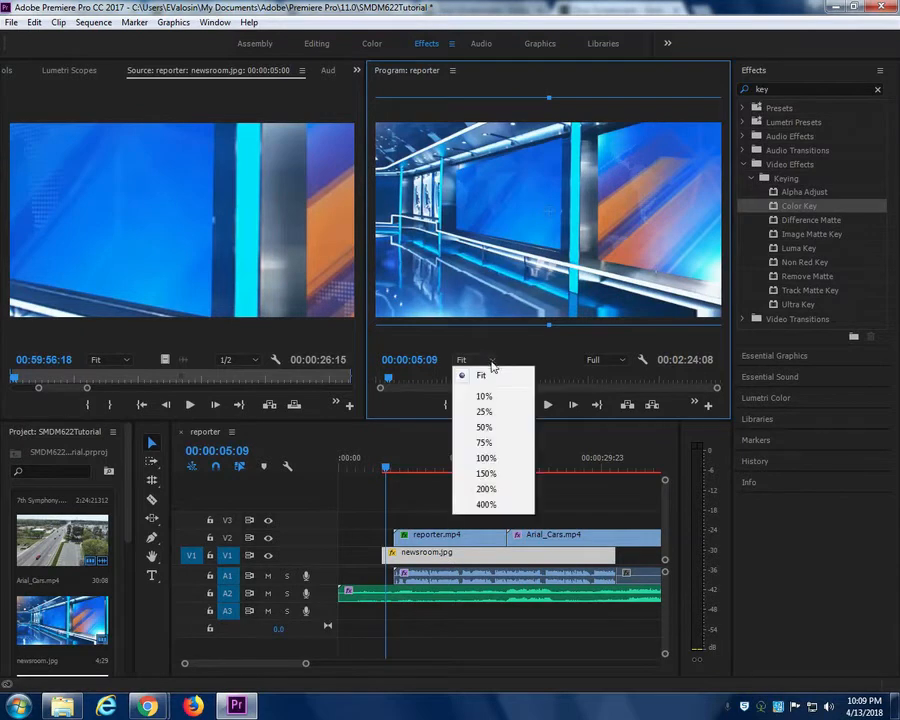
left_click(488, 443)
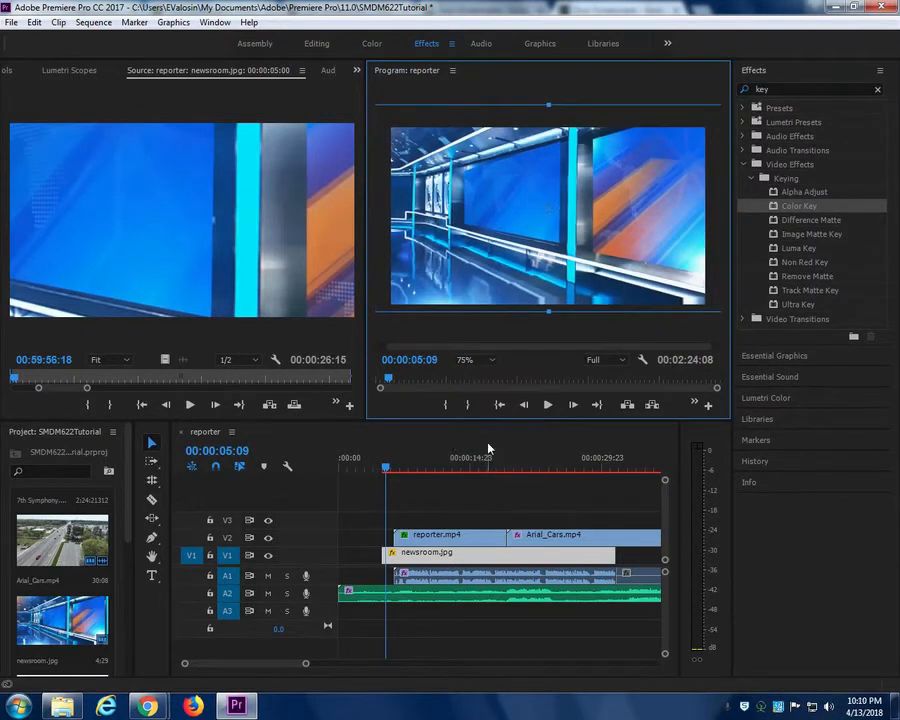
left_click(492, 360)
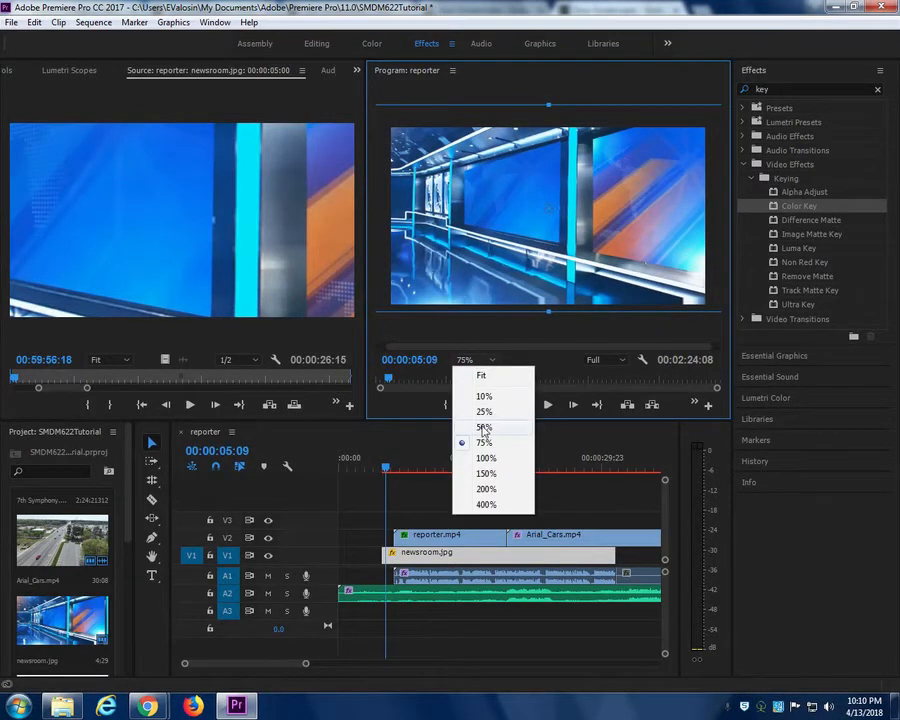
left_click(484, 427)
left_click_drag(418, 146, 434, 157)
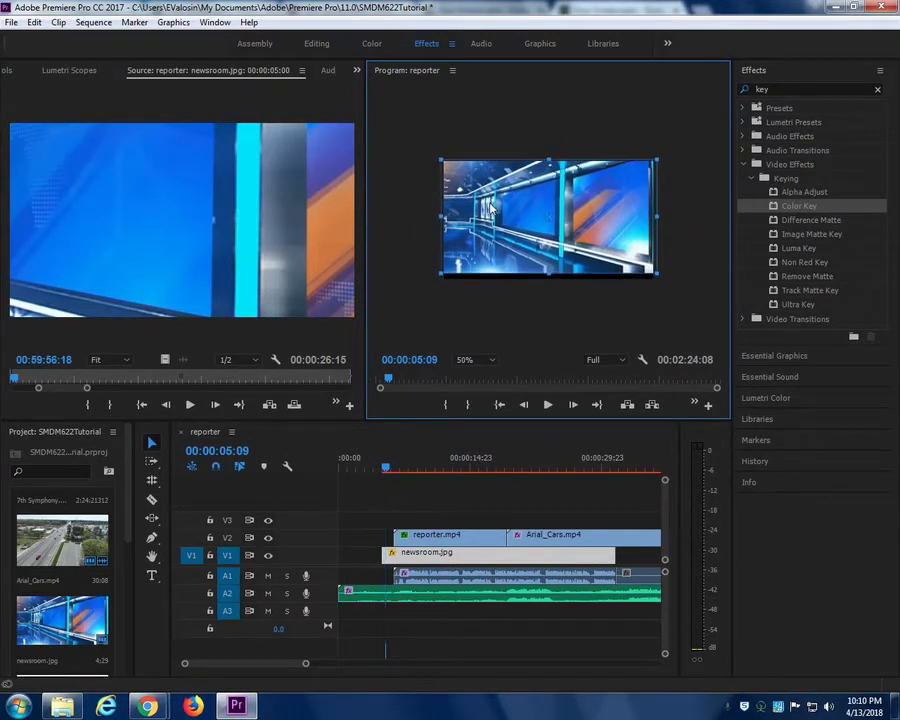
left_click_drag(547, 275, 548, 280)
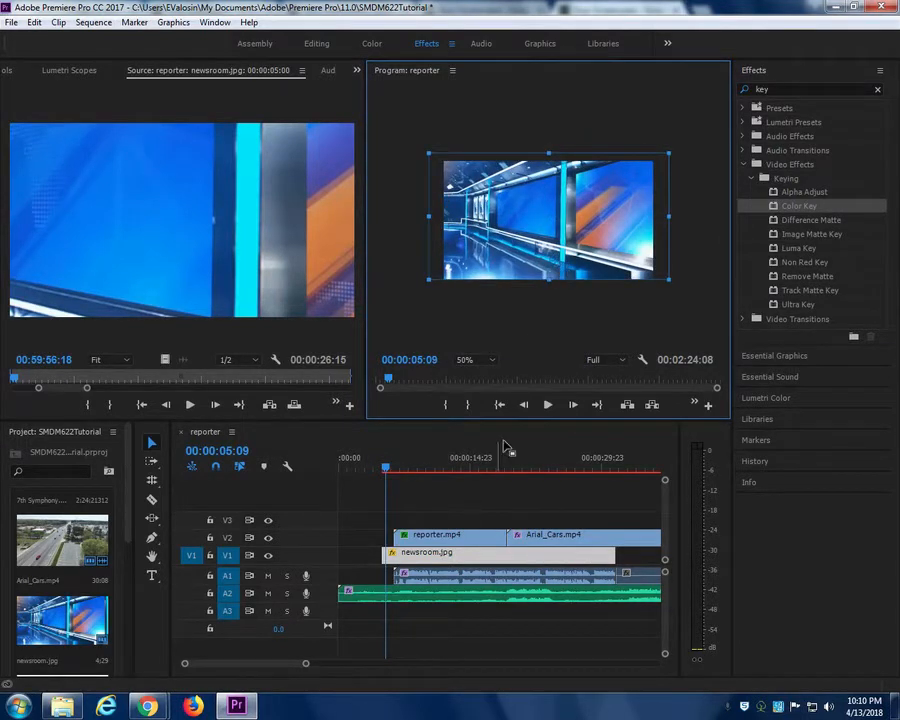
Enlarge reporter.mp4 slightly at 00:00:08:02 to reach the frame edges and check it further along the clip.
left_click(410, 466)
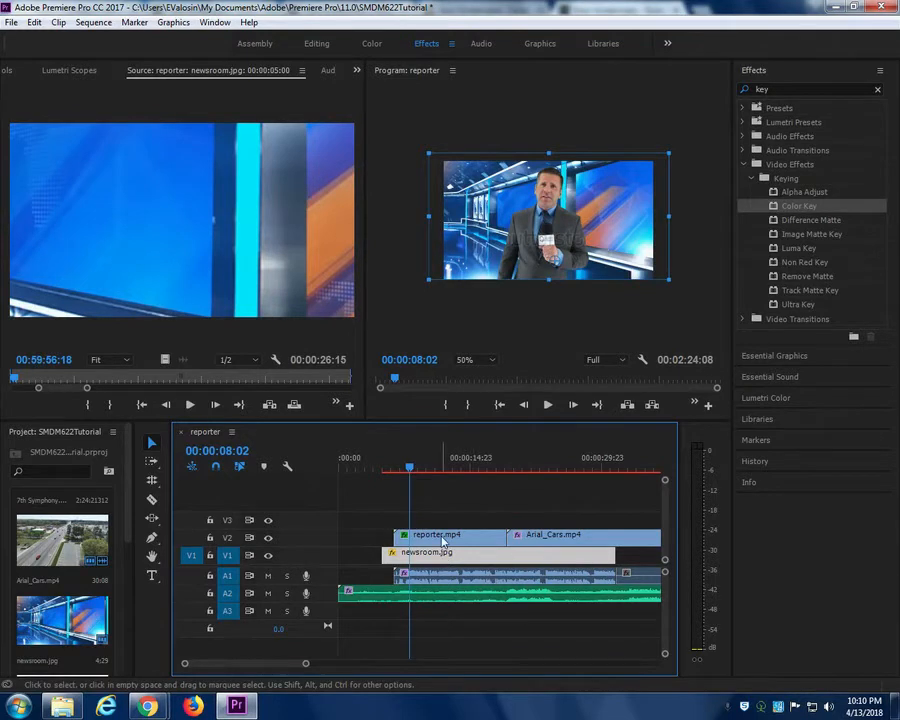
left_click(428, 535)
left_click(560, 248)
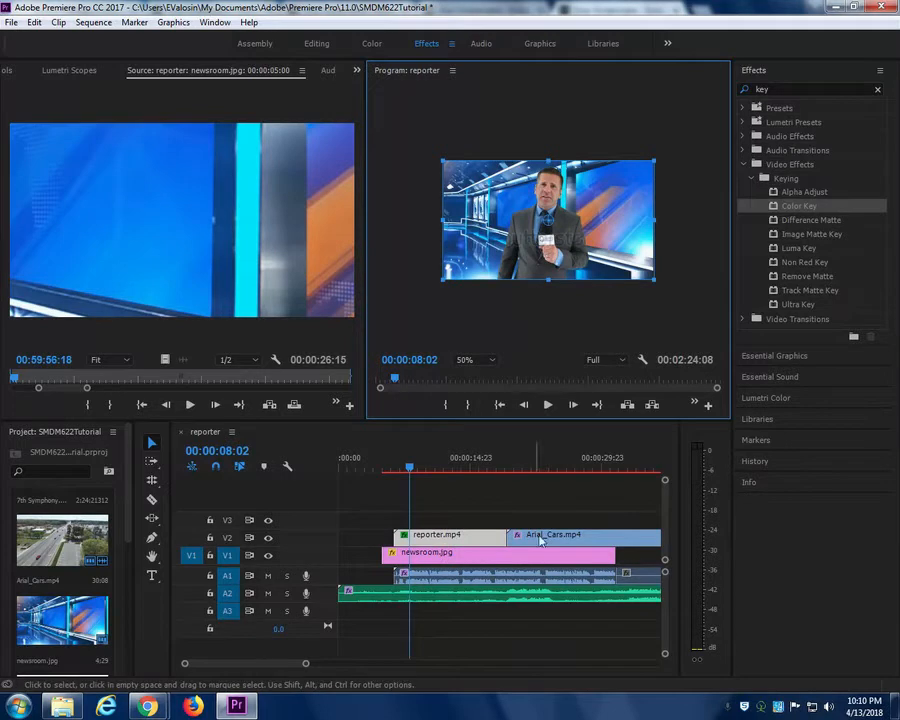
mouse_move(443, 279)
left_mouse_down()
mouse_move(462, 259)
mouse_move(435, 286)
mouse_move(449, 281)
left_mouse_up()
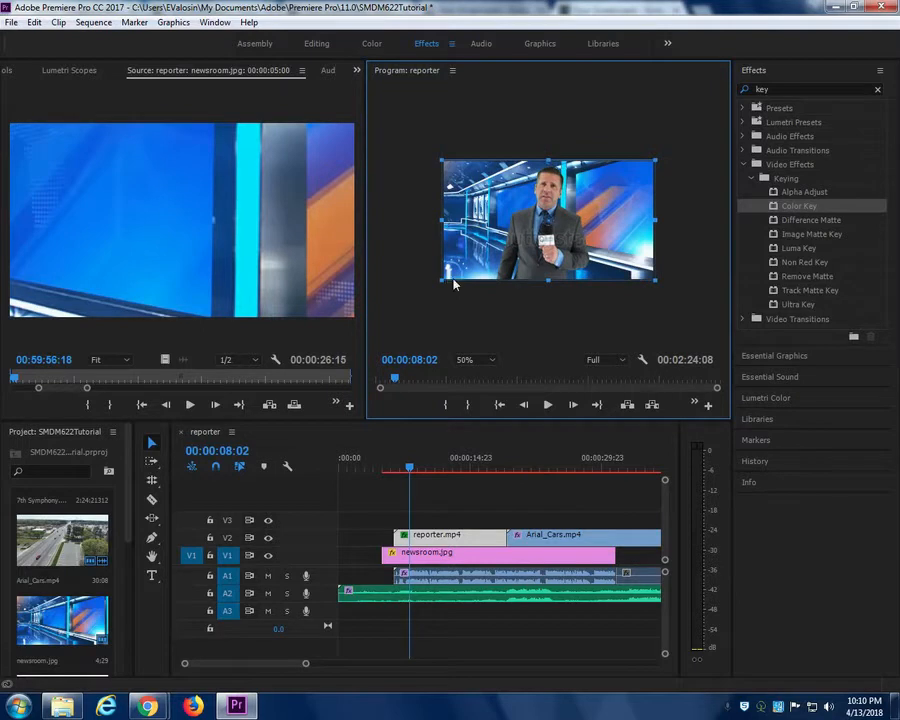
left_click(451, 466)
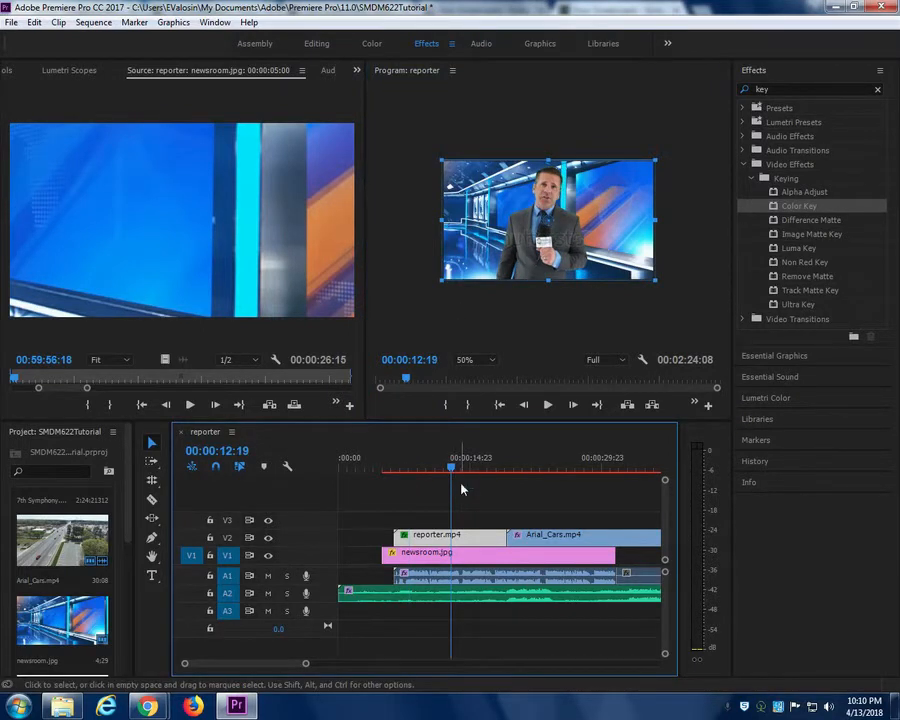
left_click(502, 468)
Open police_sketch.jpg from the project and place it on V3 above the reporter clip, spanning 00:00:16:03.
left_click_drag(503, 468, 481, 466)
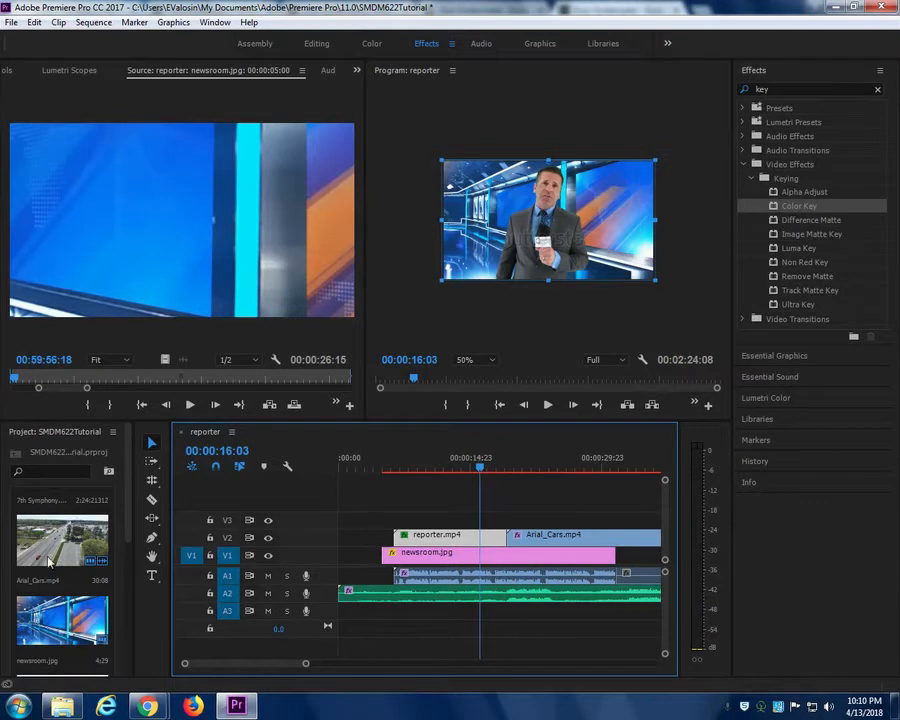
scroll(49, 563, "down", 3)
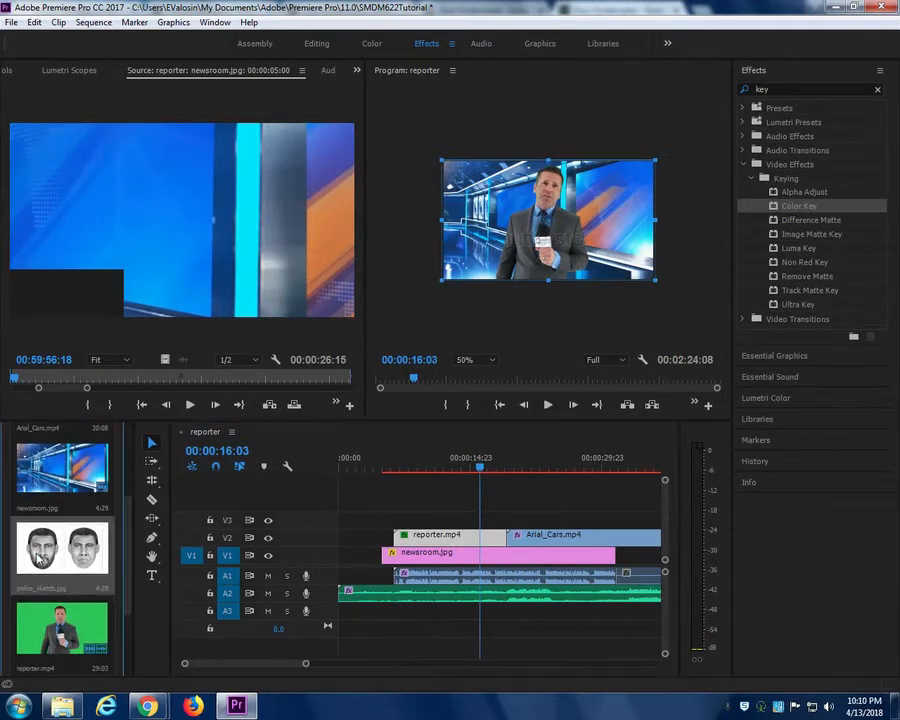
double_click(37, 559)
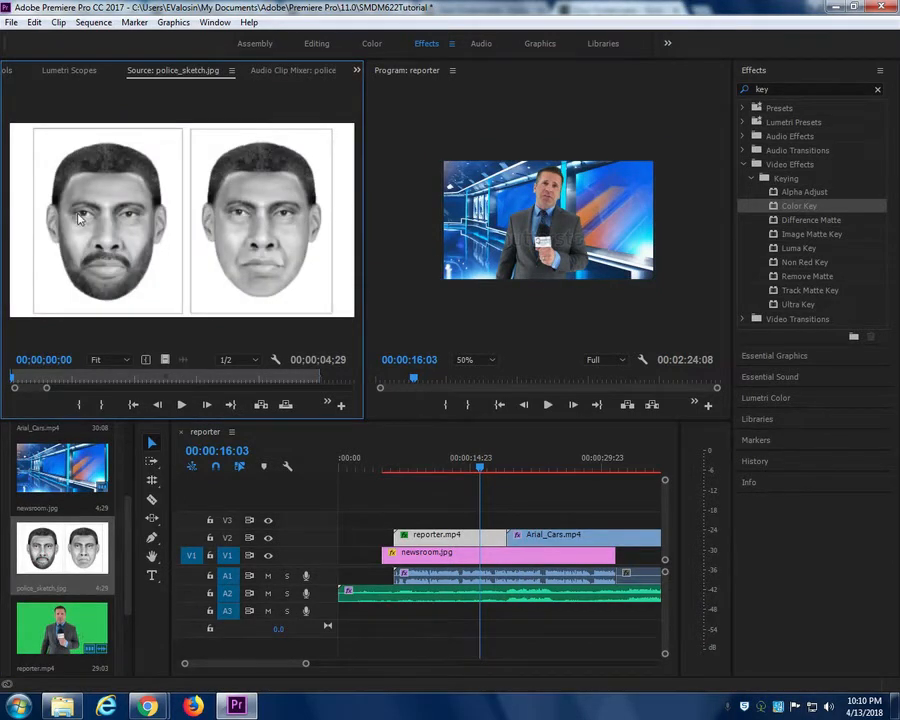
mouse_move(80, 218)
left_mouse_down()
mouse_move(413, 518)
mouse_move(446, 503)
mouse_move(458, 519)
left_mouse_up()
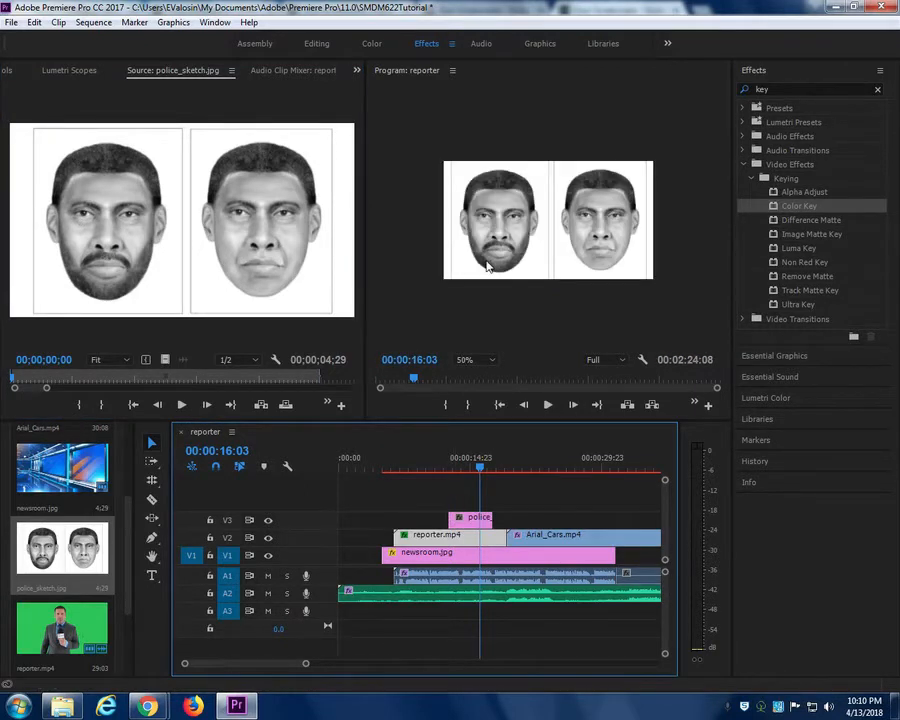
Scale police_sketch.jpg down to less than half the frame width and fit it into the video frame's upper-left corner.
left_click(488, 265)
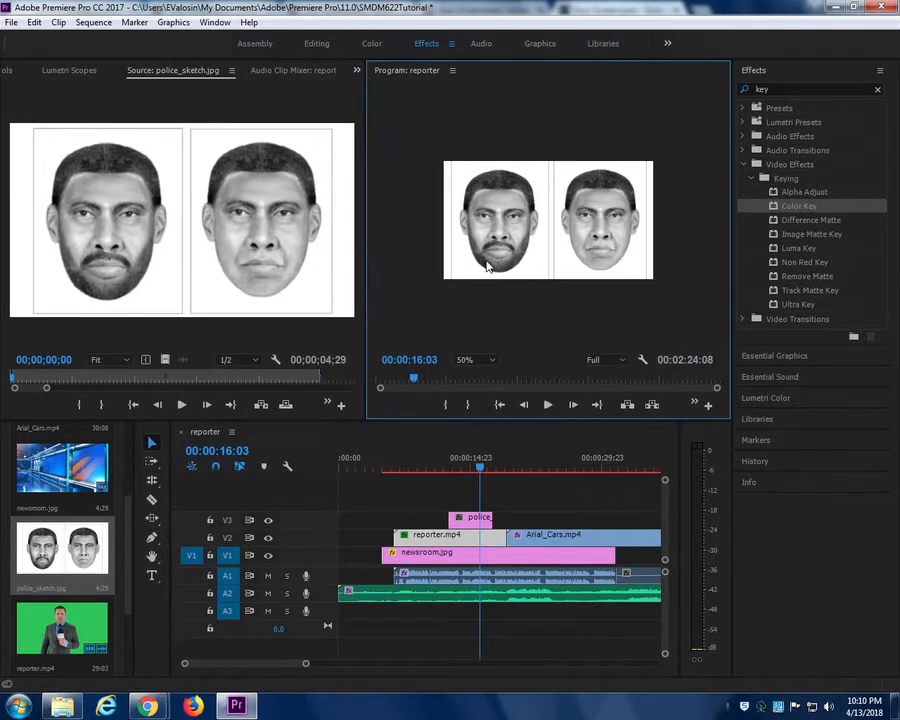
left_click(470, 521)
left_click(498, 263)
mouse_move(435, 157)
left_mouse_down()
mouse_move(510, 206)
mouse_move(470, 188)
mouse_move(485, 204)
left_mouse_up()
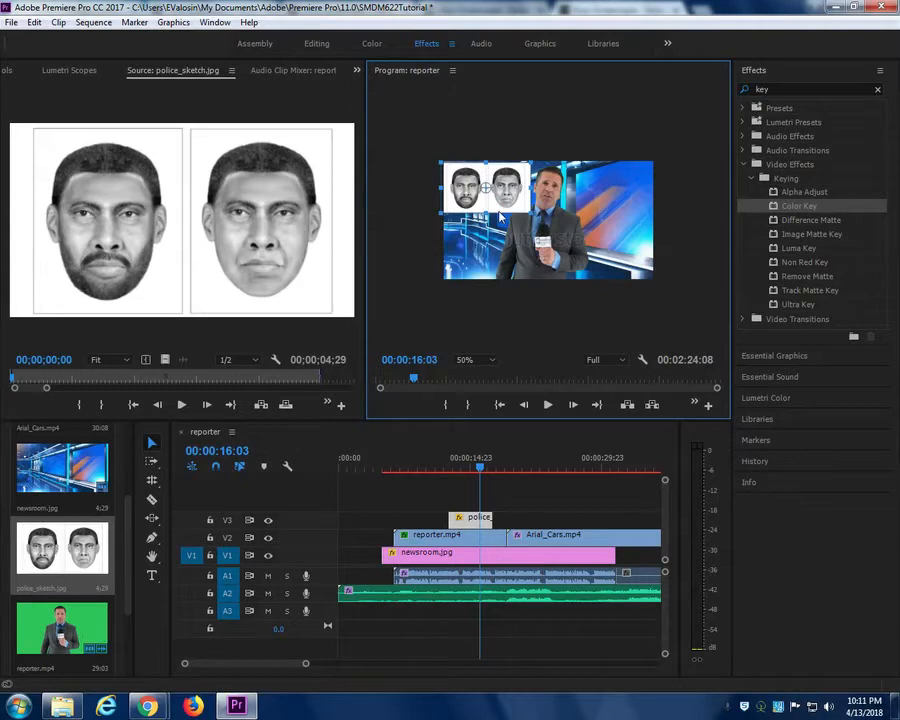
Move the reporter.mp4 picture to the right side of the video frame beside the sketch and go to 00:00:10:00.
left_click(446, 540)
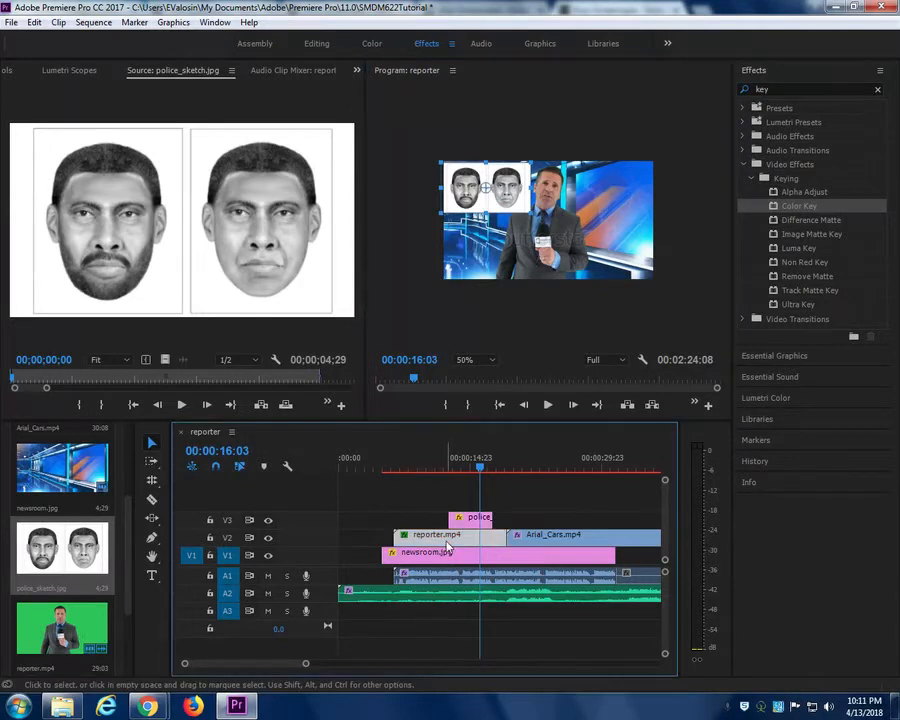
left_click_drag(537, 266, 570, 262)
key("space")
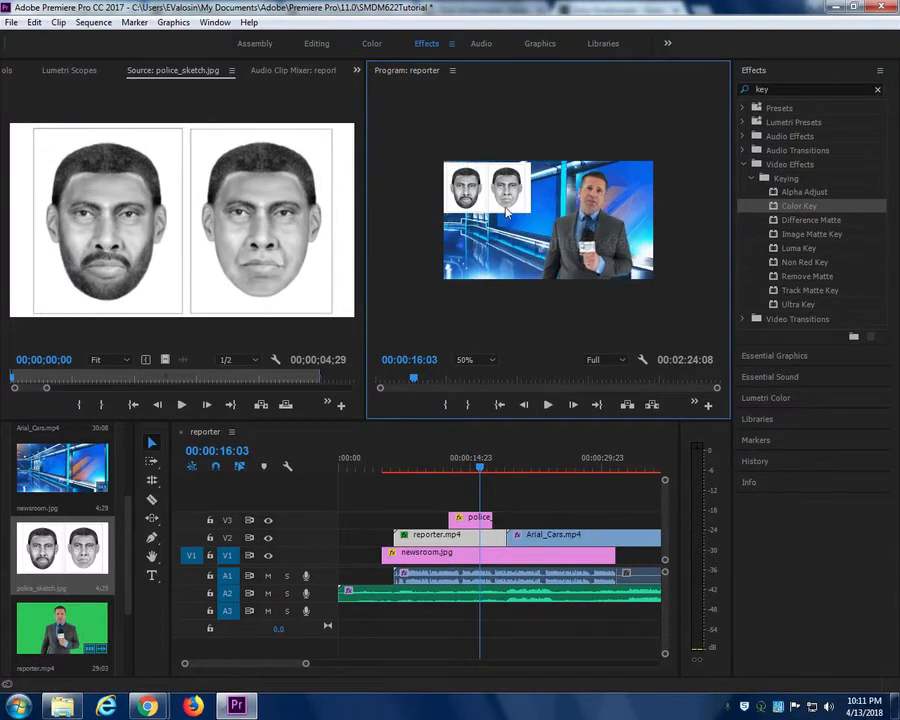
key("space")
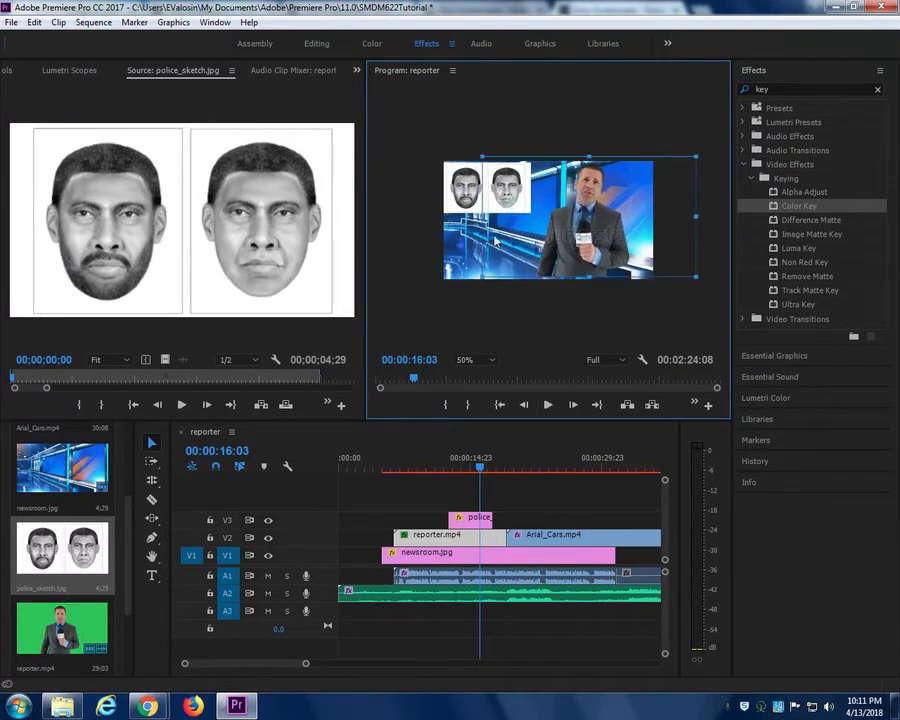
left_click(428, 471)
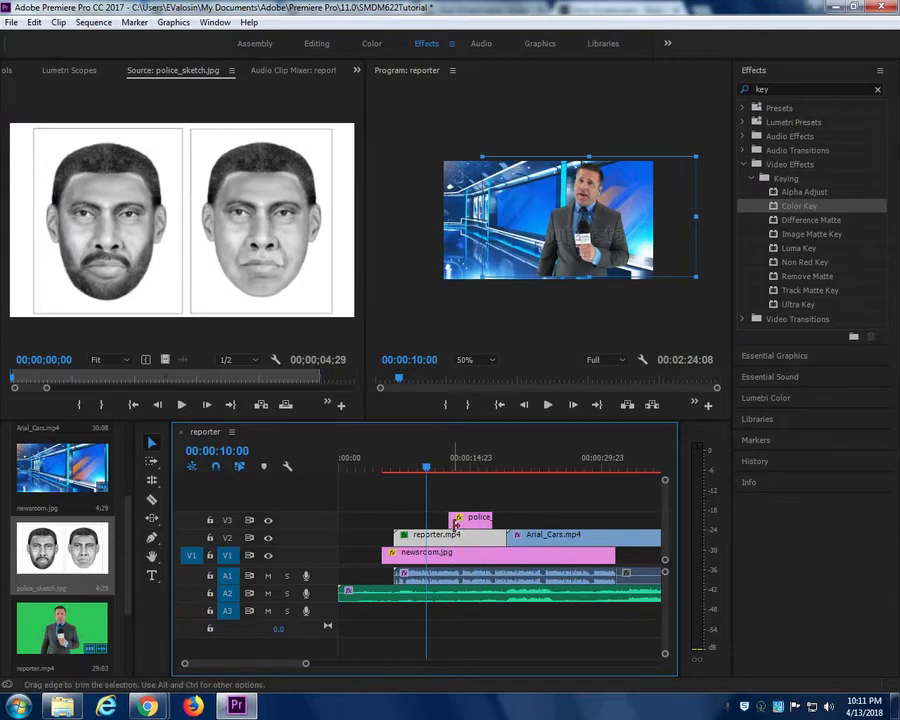
Play the police sketch section up to 00:00:17:04 and move the sketch slightly inward from the video frame's upper-left corner.
key("space")
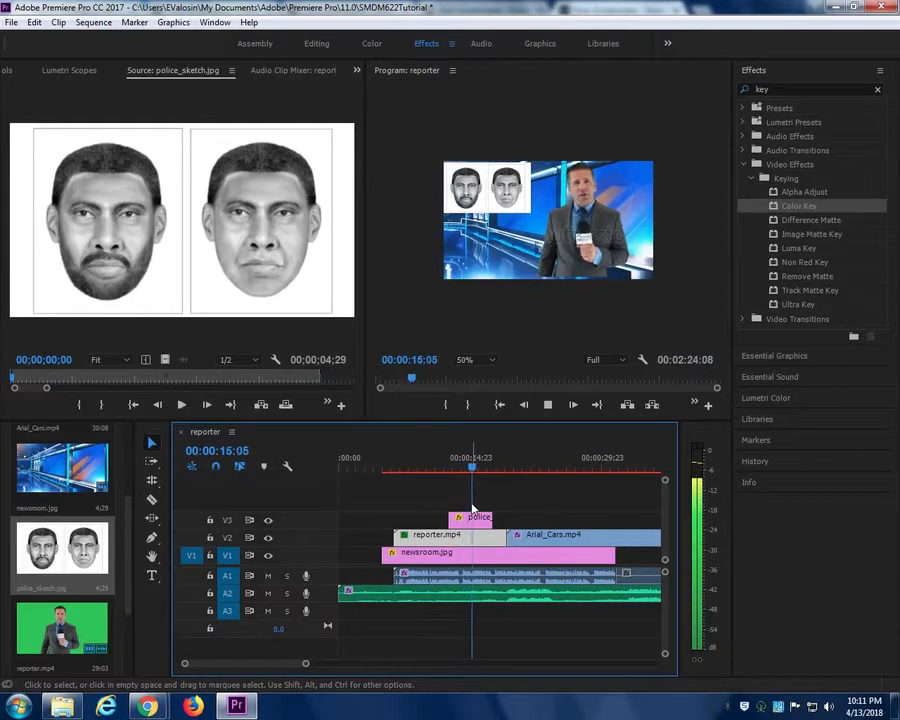
key("space")
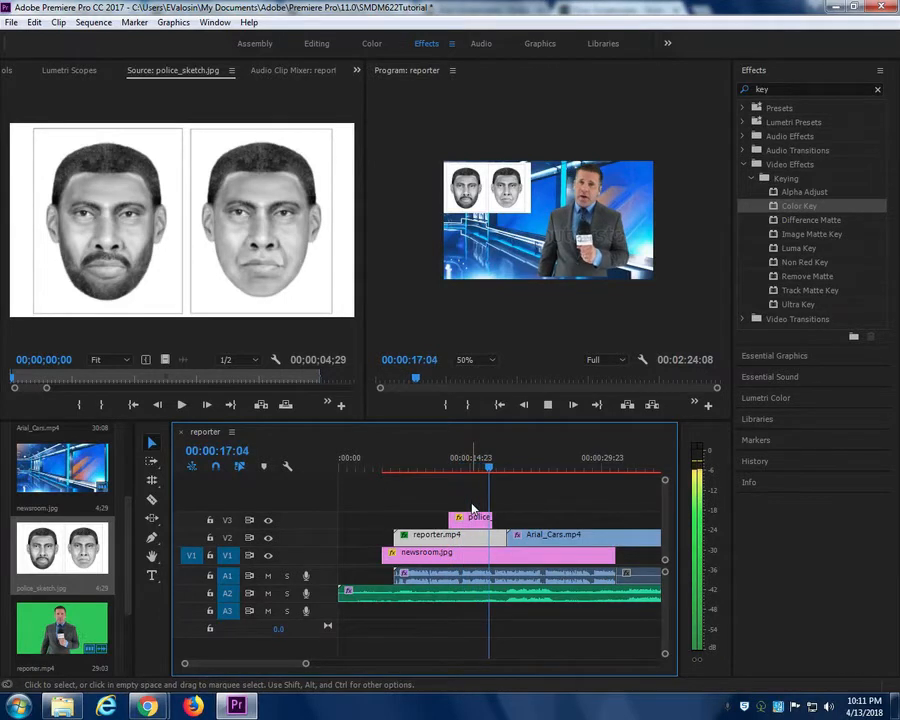
left_click(575, 265)
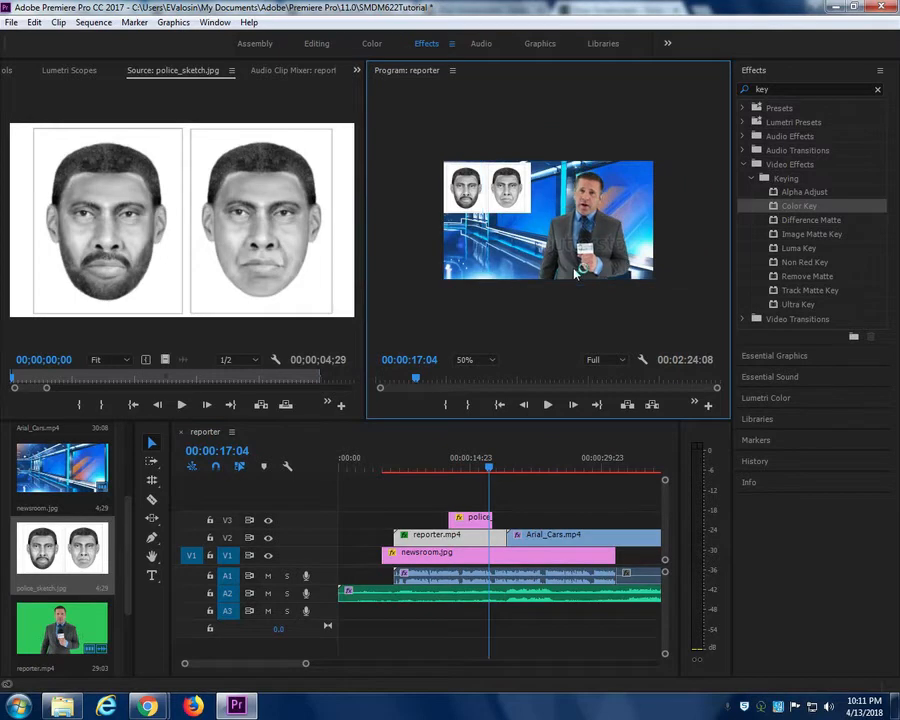
left_click(495, 250)
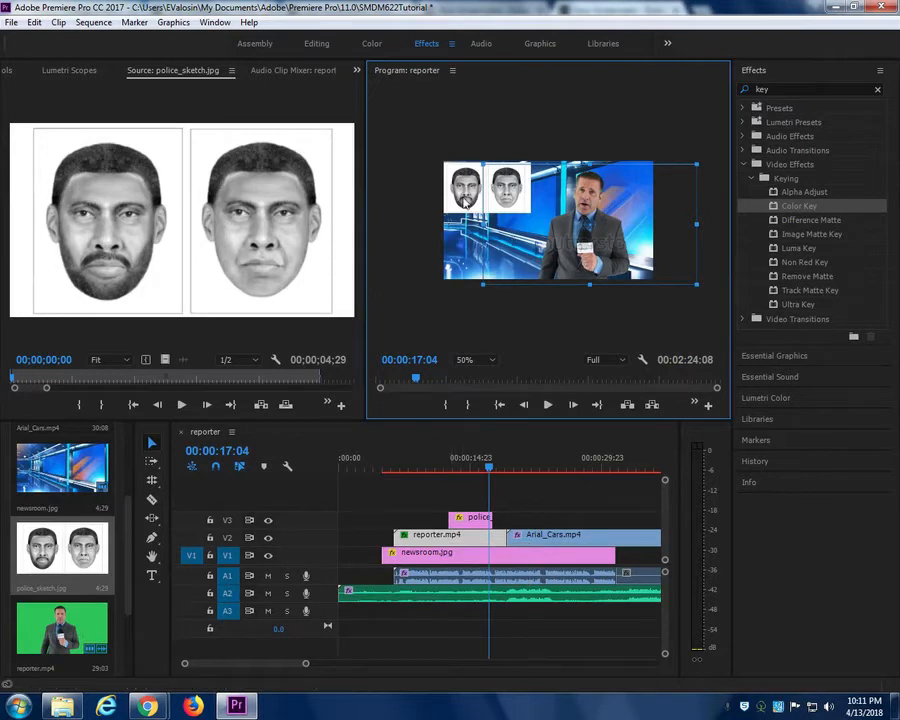
left_click(465, 203)
left_click_drag(465, 205, 476, 212)
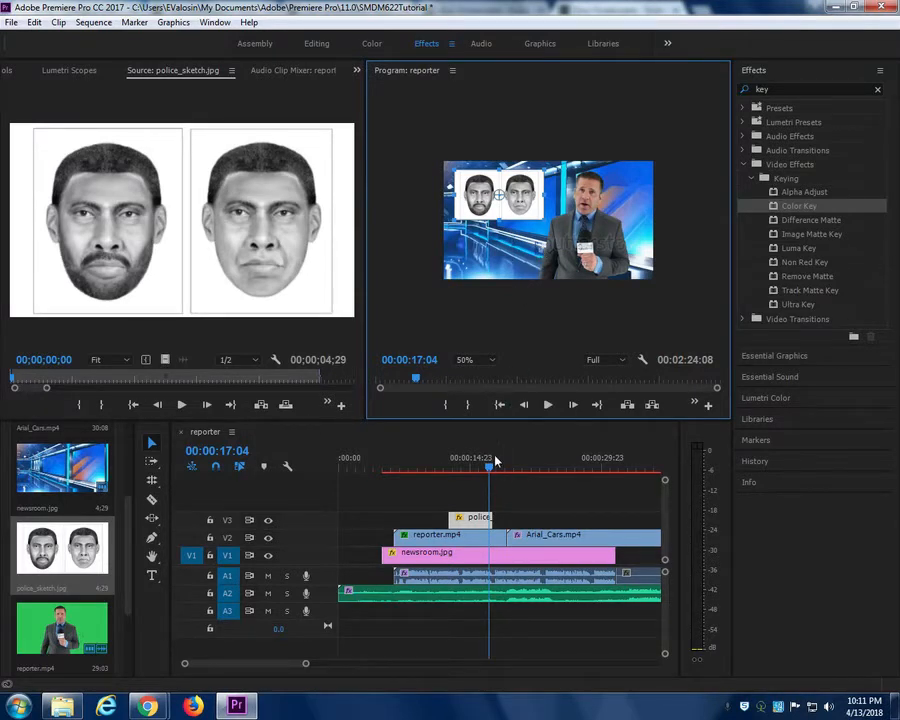
Extend the start of newsroom.jpg on V1 back to the beginning of the sequence and play the opening to 00:00:03:06.
left_click(432, 562)
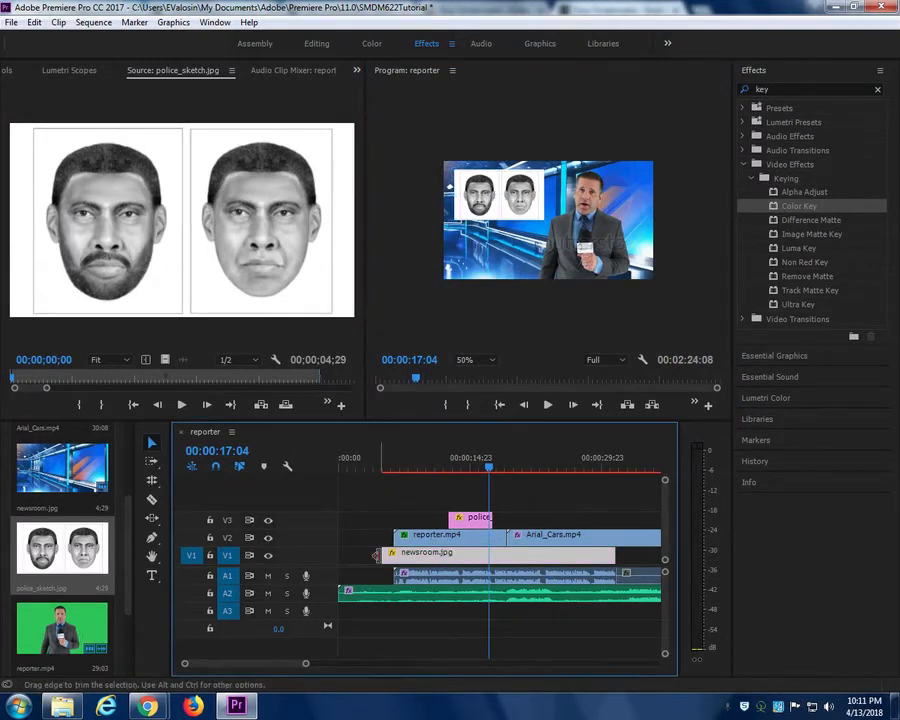
left_click_drag(380, 555, 341, 556)
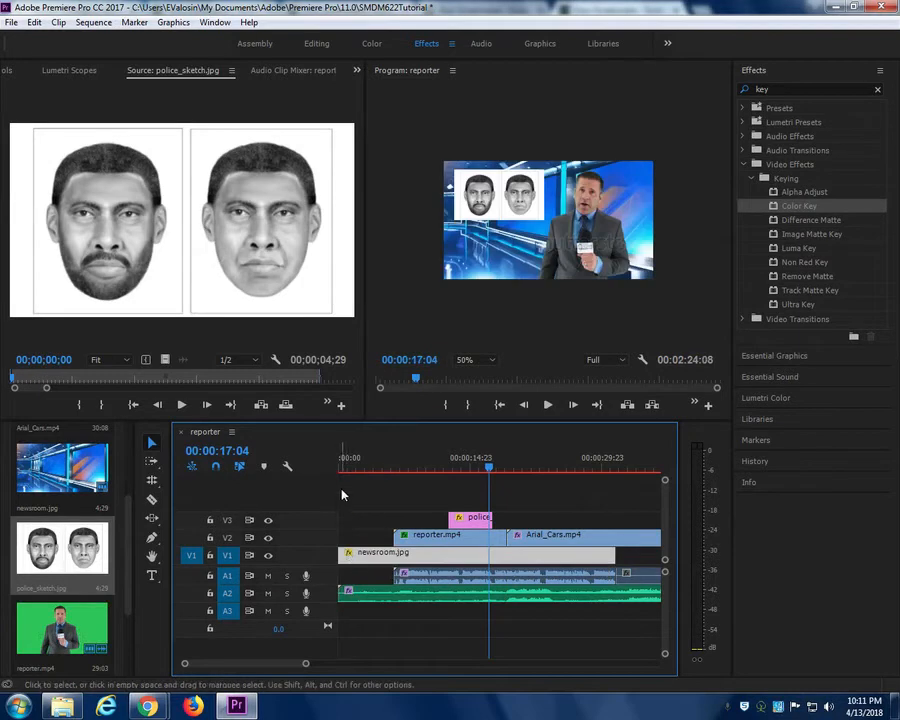
left_click(346, 468)
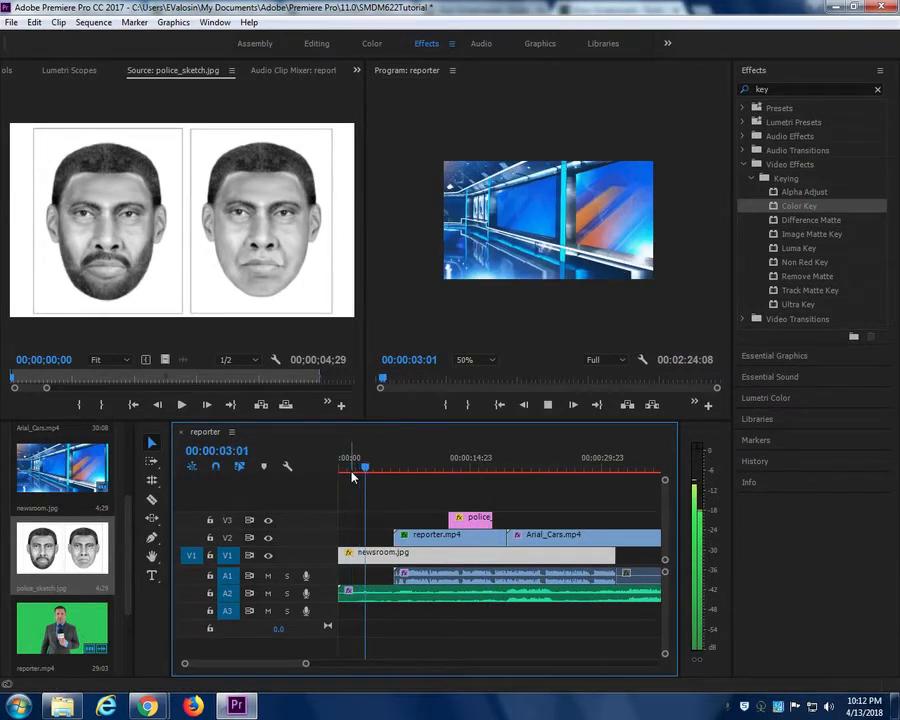
key("space")
Open the effect settings of newsroom.jpg and set starting Position and Scale keyframes at 00:00:00:19.
double_click(405, 557)
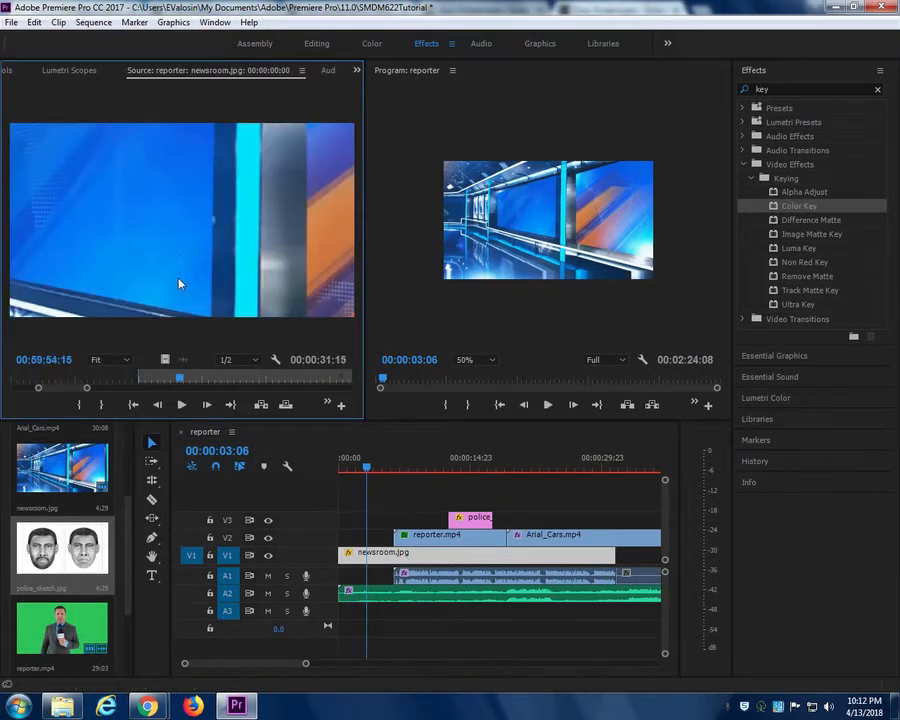
left_click(357, 70)
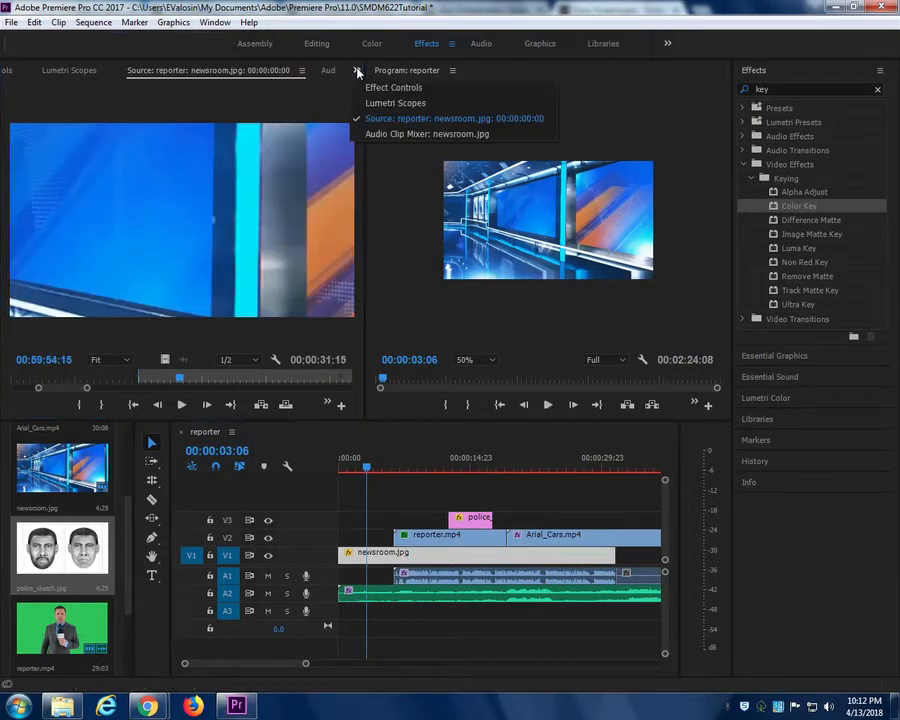
left_click(397, 90)
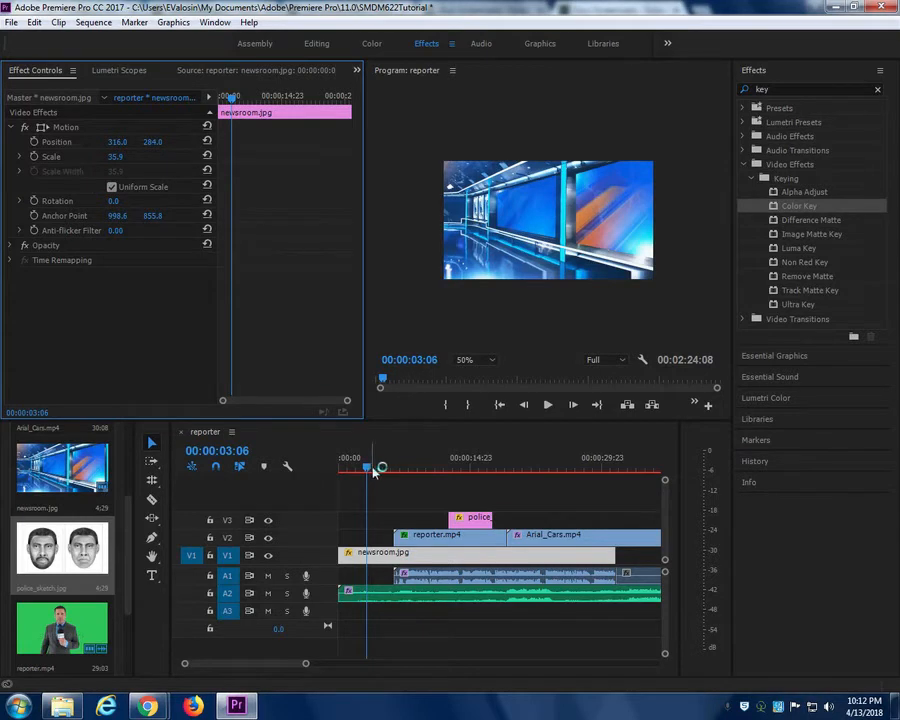
left_click_drag(370, 470, 350, 468)
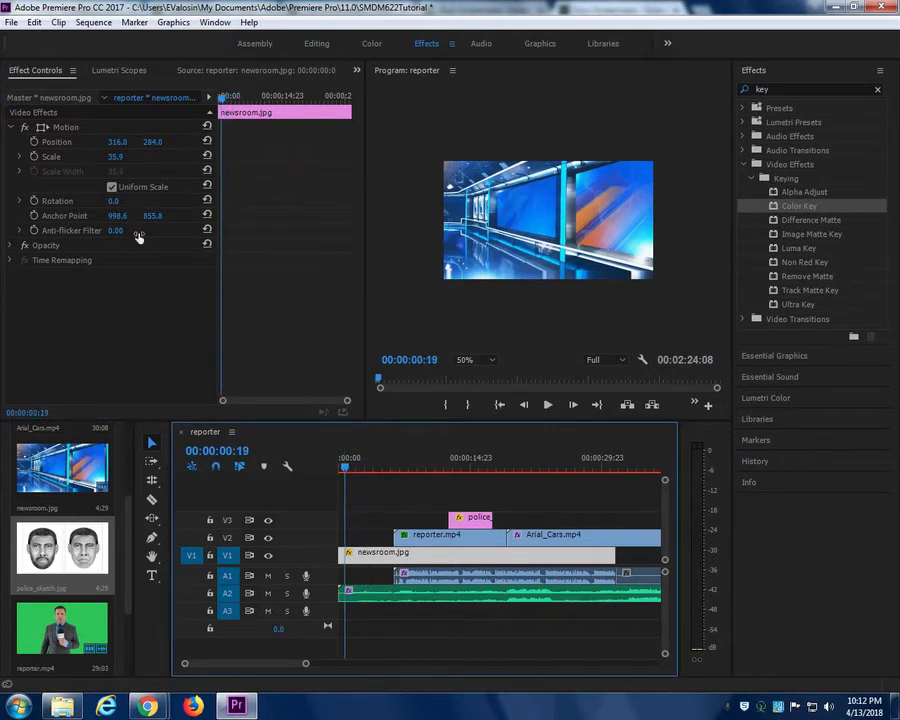
left_click(34, 142)
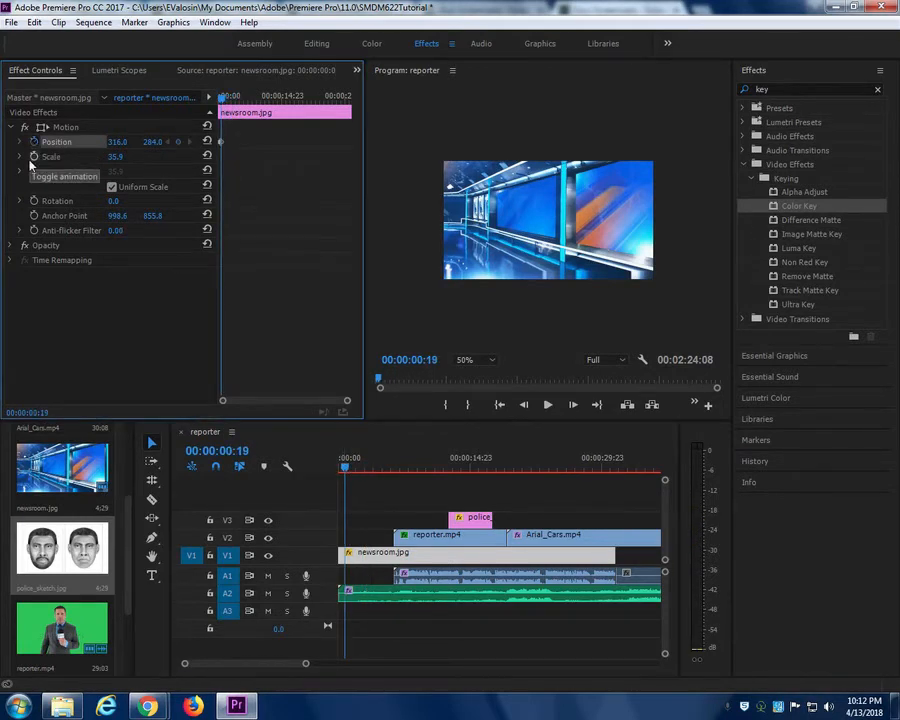
left_click(34, 157)
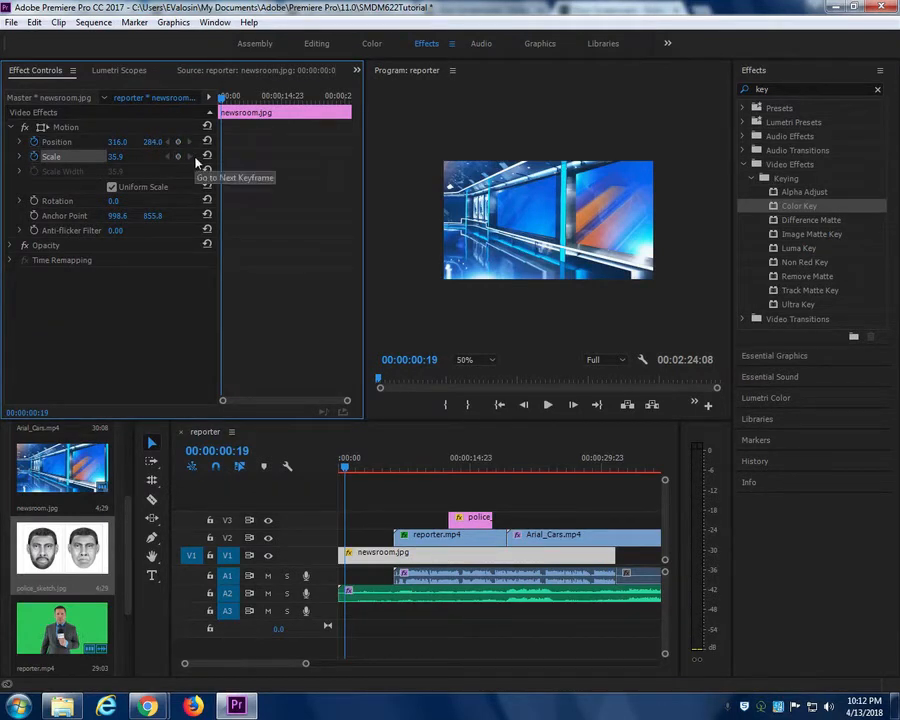
left_click(178, 143)
left_click(178, 156)
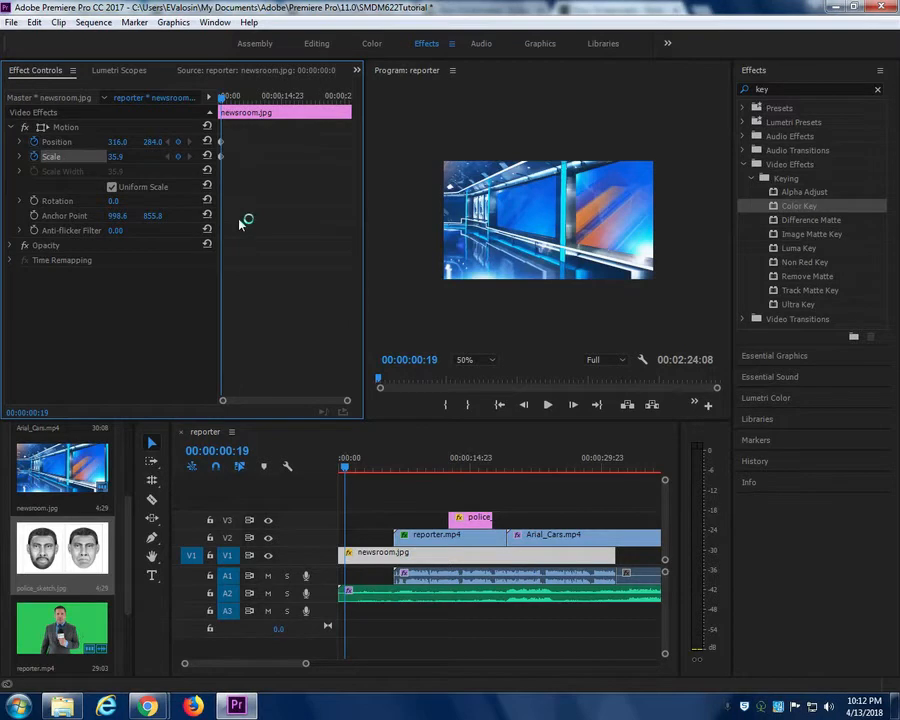
At 00:00:04:09, enlarge newsroom.jpg to a scale of 41.7 and move it to position 392.0, 332.0 for the ending keyframes.
left_click(376, 466)
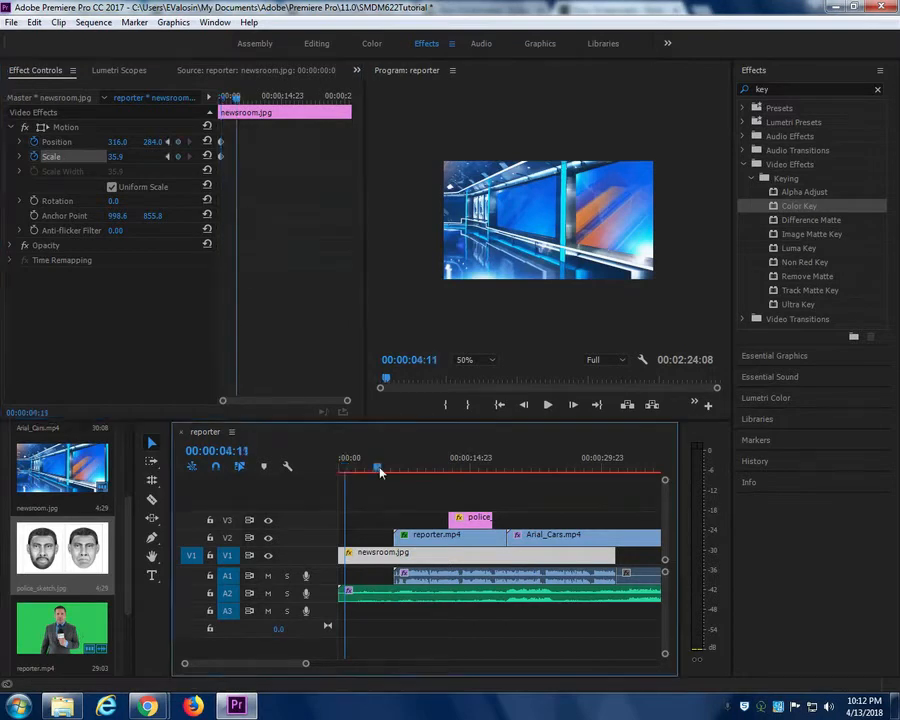
left_click(618, 206)
left_click_drag(666, 151, 687, 135)
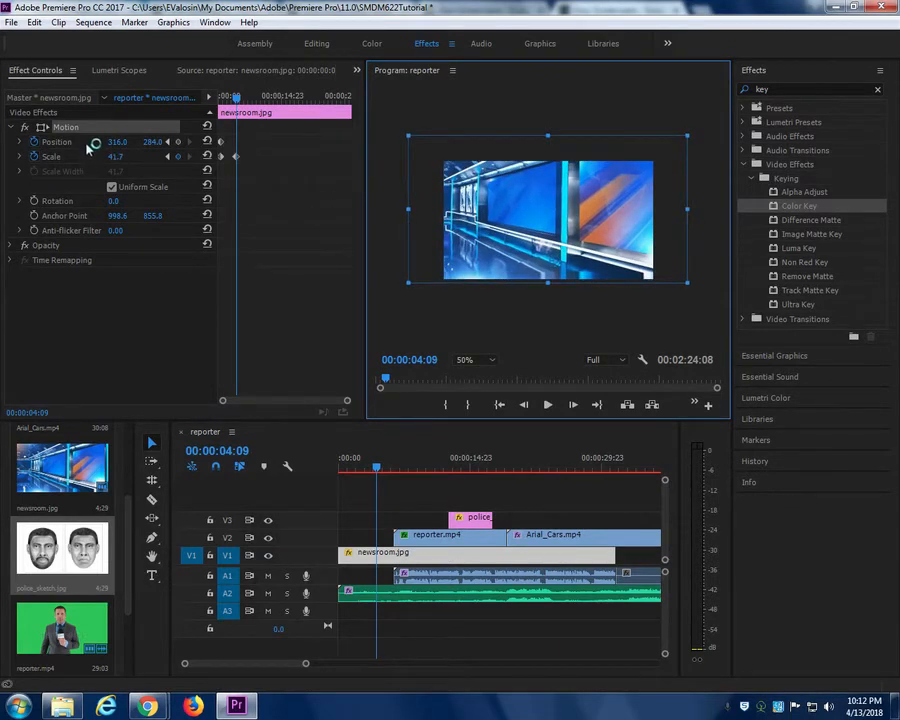
left_click_drag(553, 213, 580, 230)
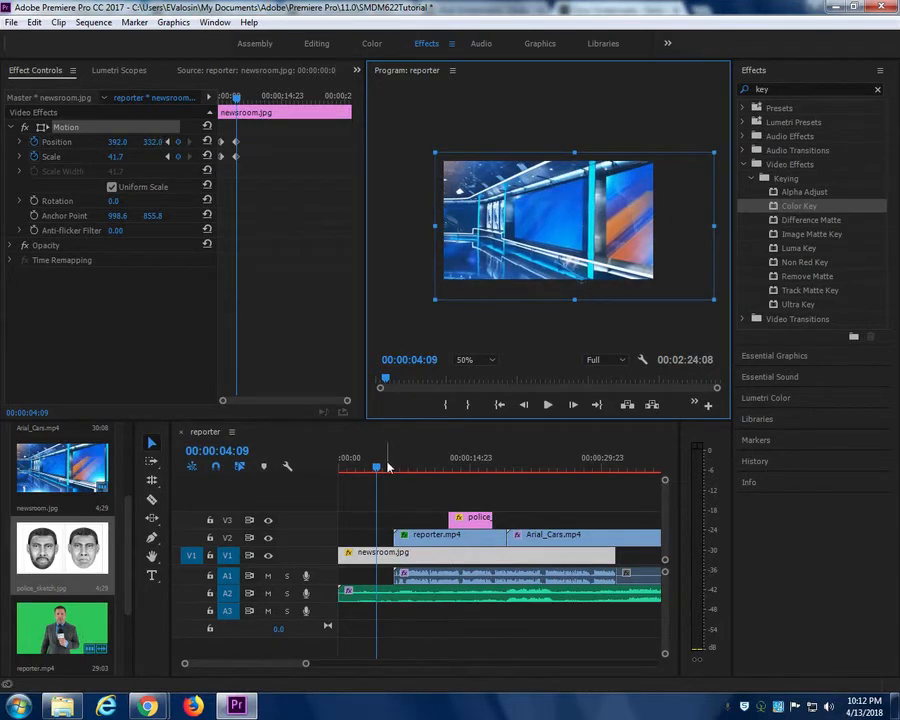
Play the newsroom.jpg zoom animation from 00:00:01:03 to past its last keyframes and return to 00:00:01:09.
left_click(350, 470)
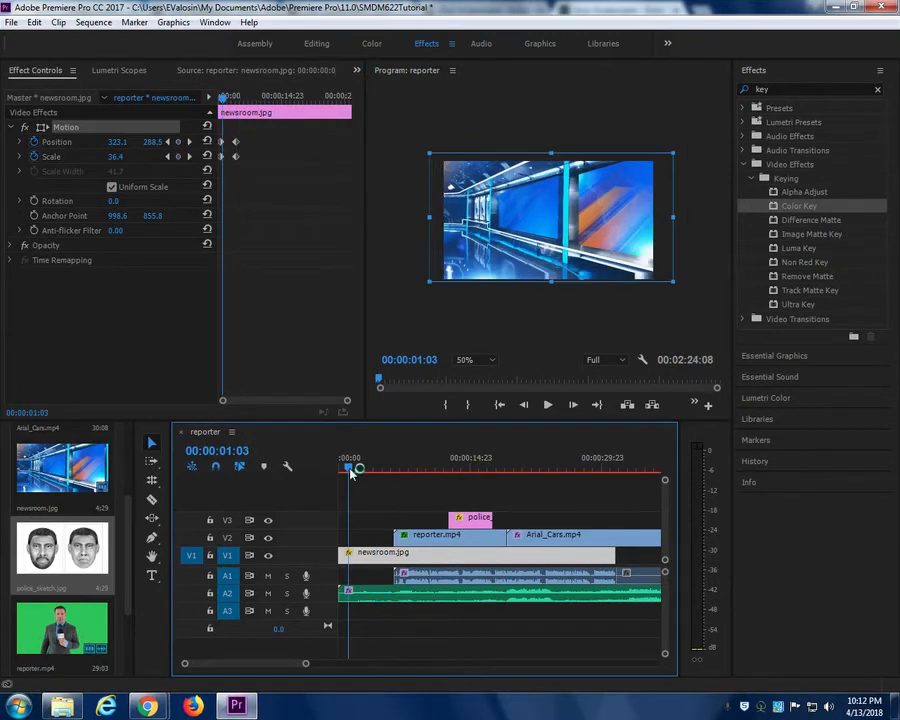
key("space")
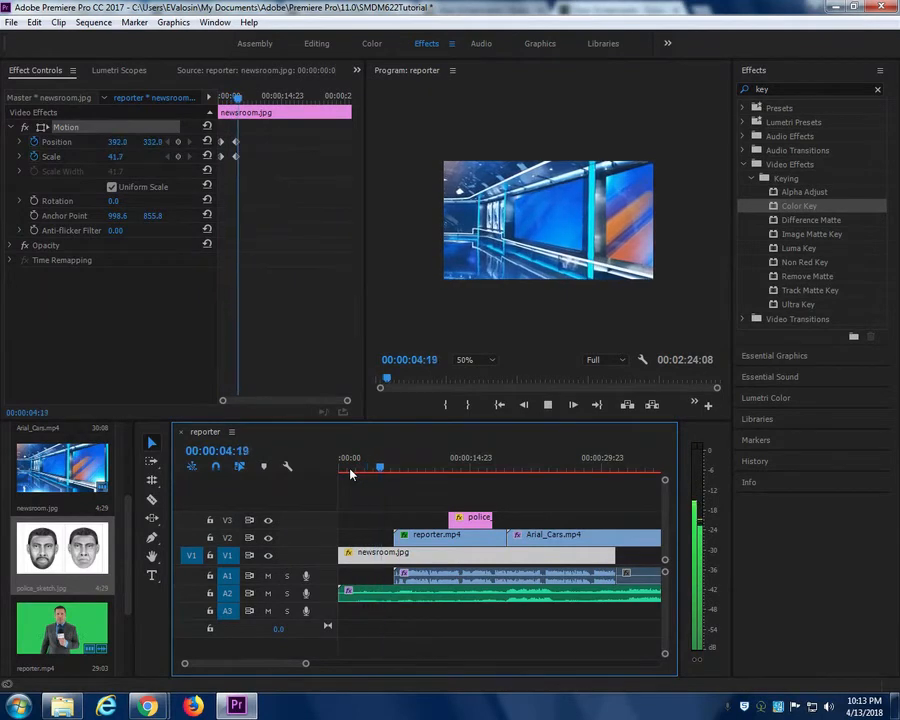
key("space")
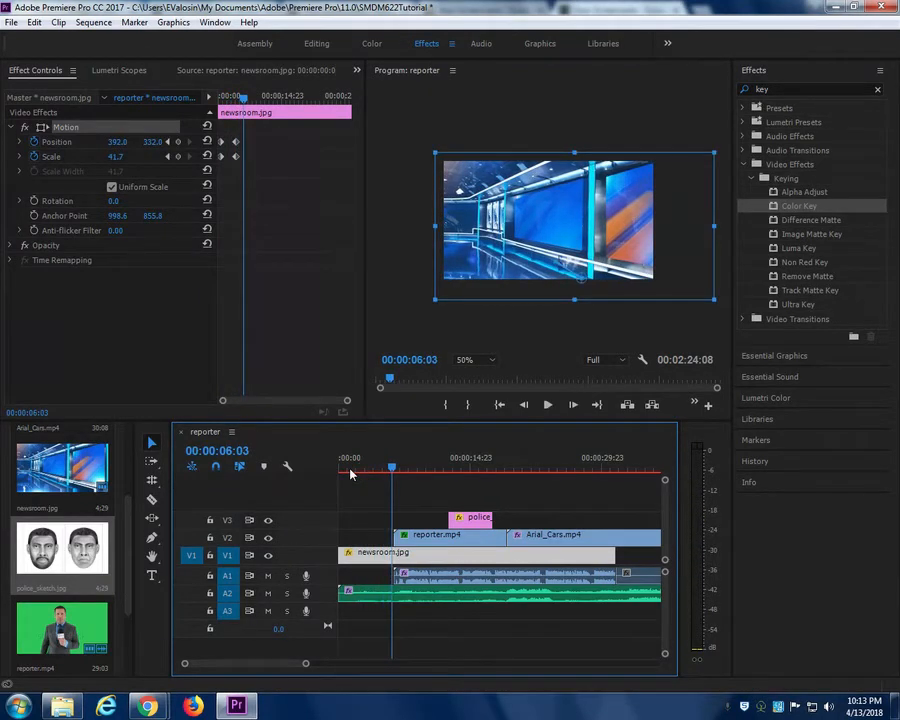
left_click_drag(350, 474, 352, 474)
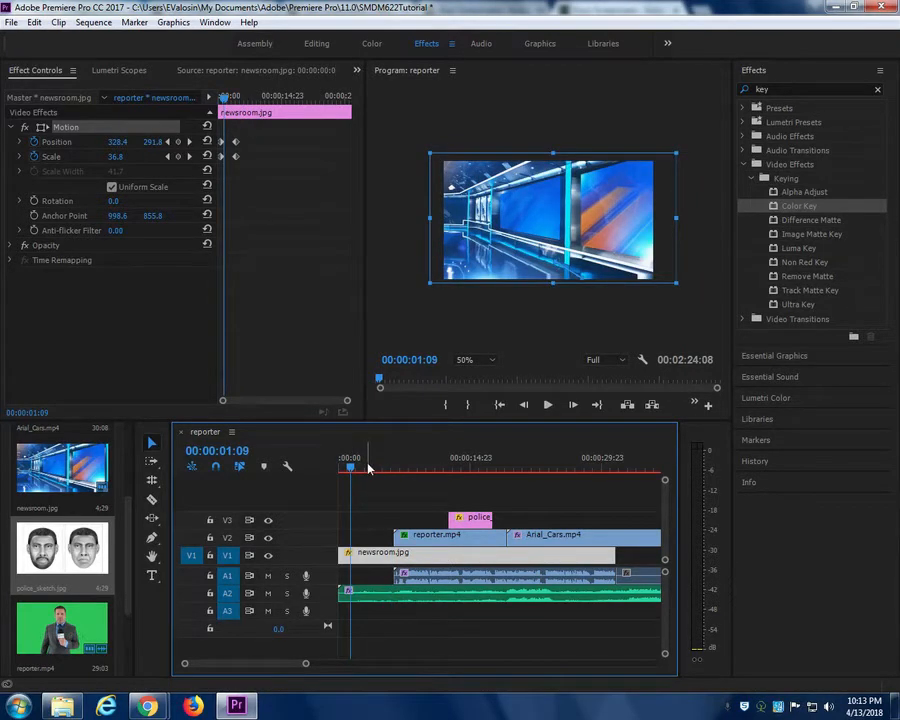
Switch to the Editing workspace and add the text "suspect" below the police sketch at 00:00:13:04.
key("alt+shift+2")
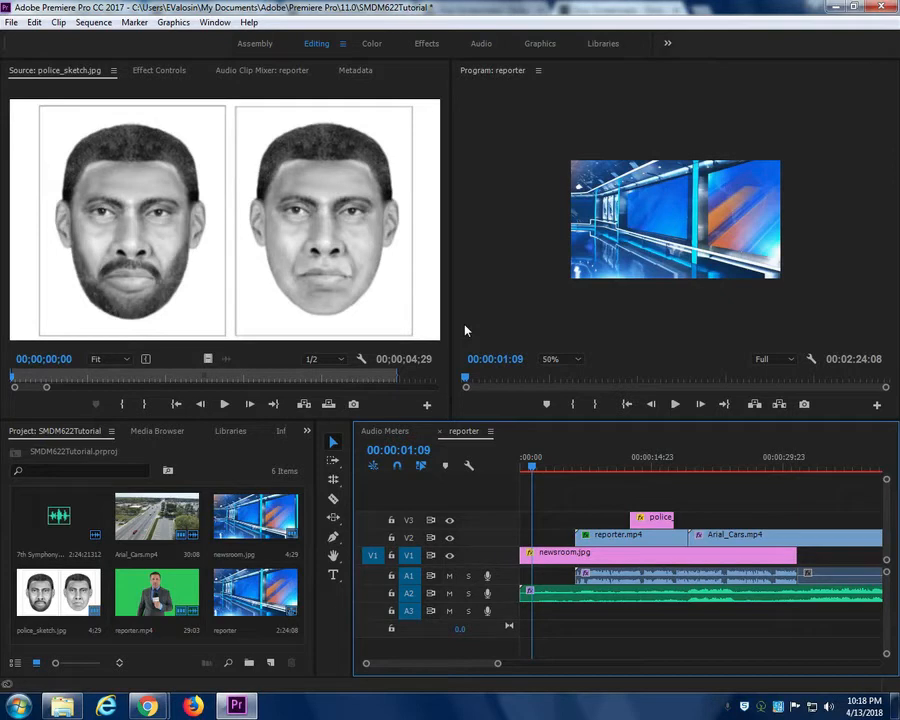
left_click_drag(548, 466, 638, 470)
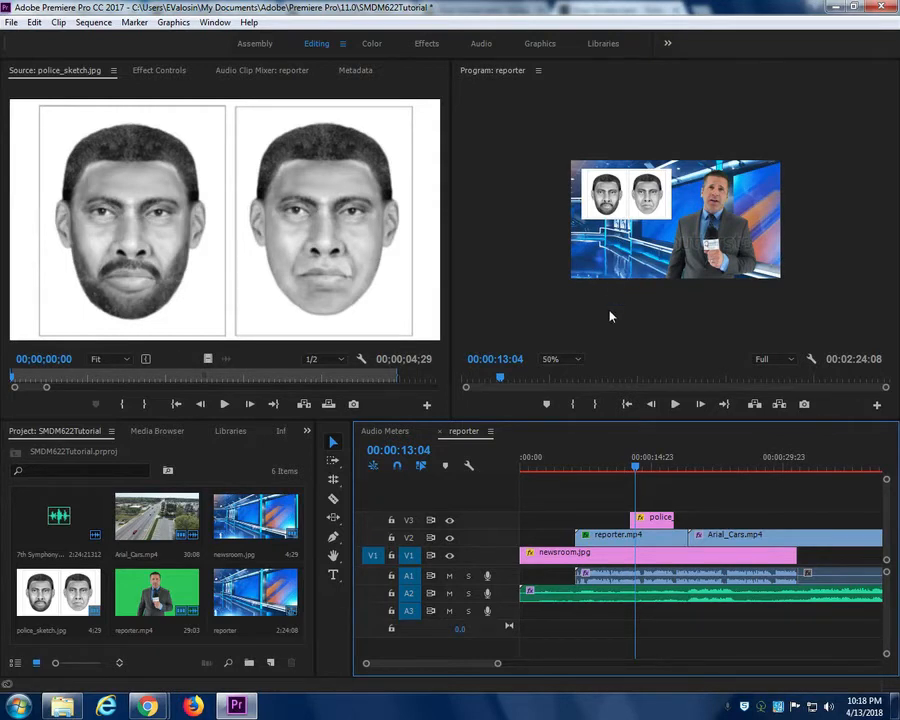
left_click(334, 577)
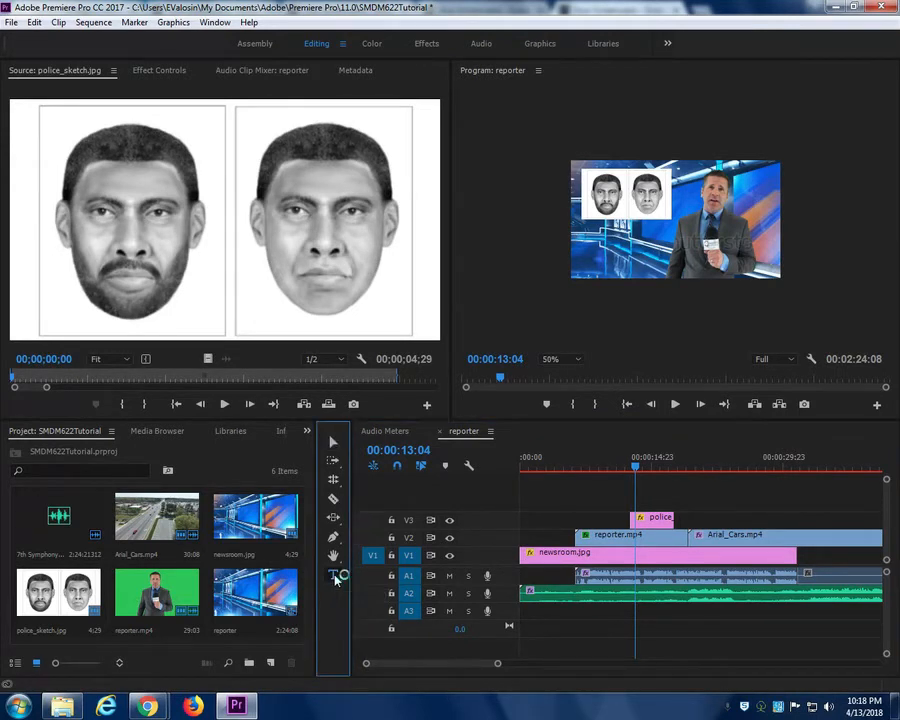
left_click(624, 263)
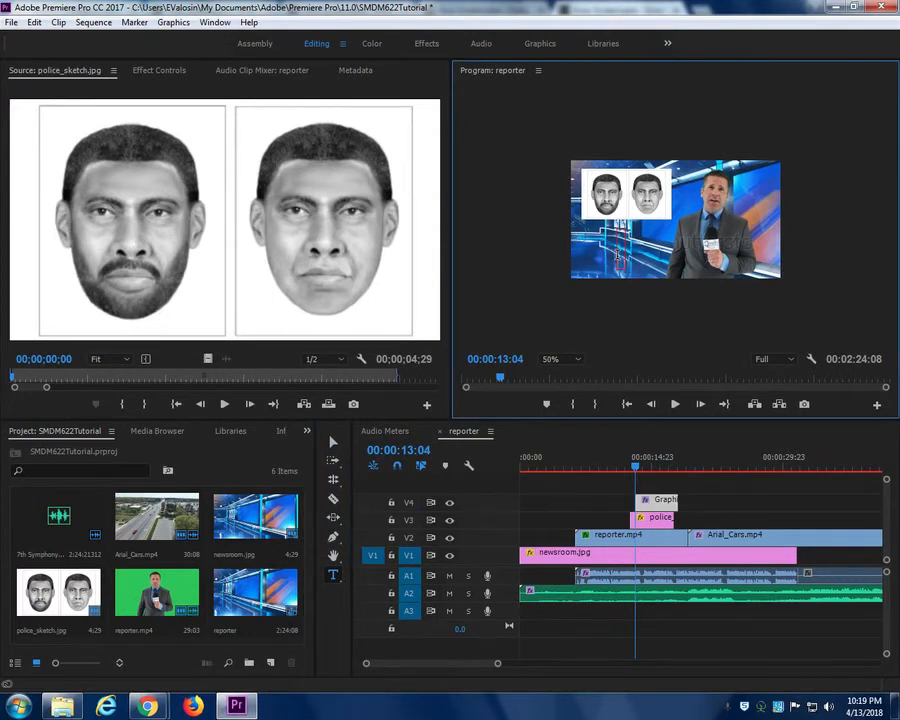
type("susp")
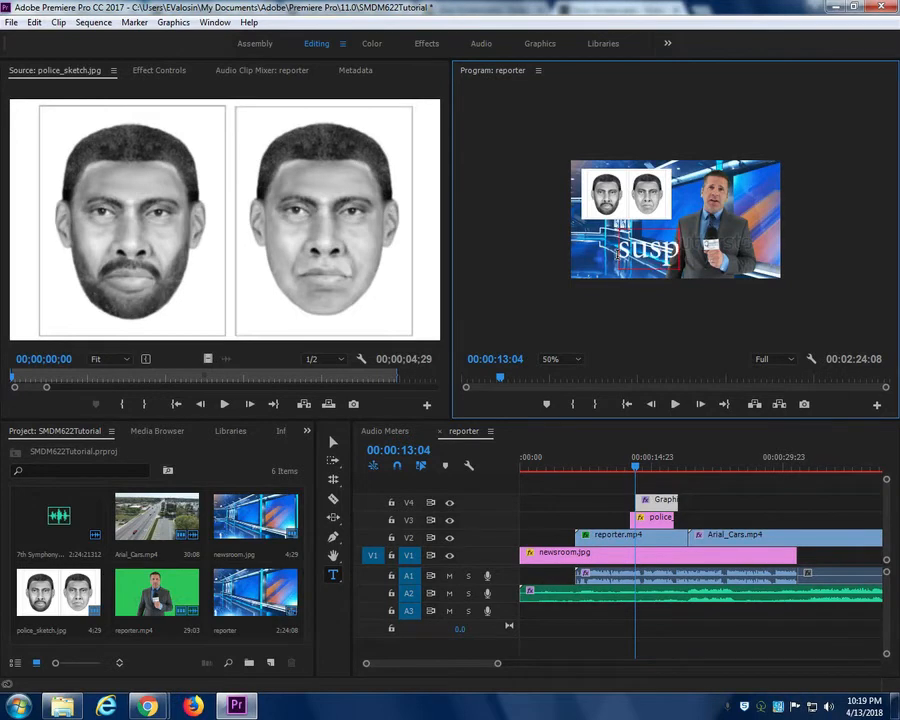
type("ect")
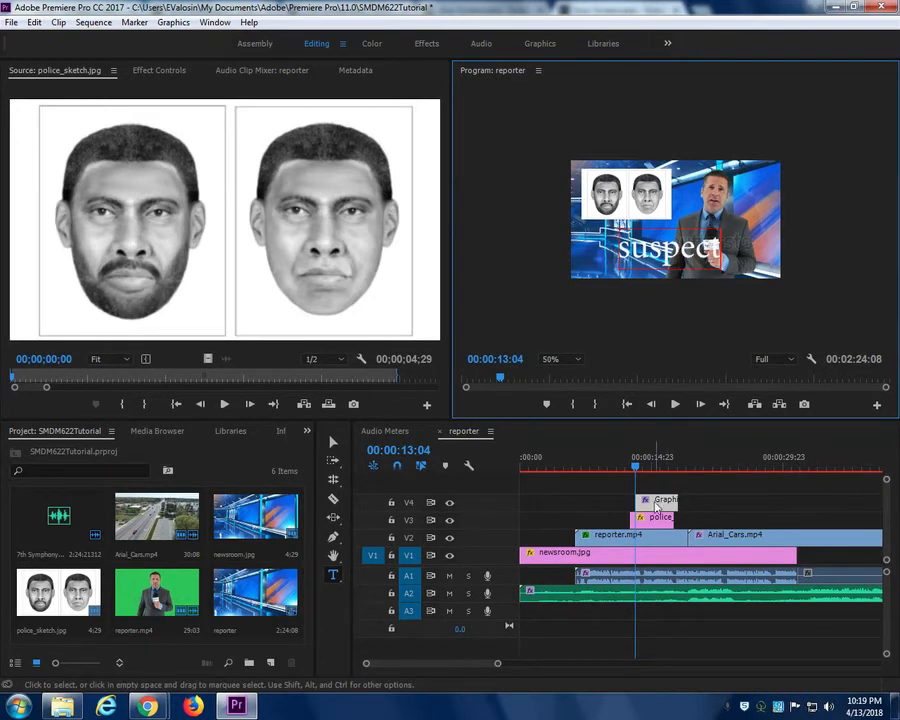
Shift the text clip earlier on V4, scale the "suspect" text to 51% and place it near the frame's bottom edge below the sketch.
left_click_drag(655, 505, 630, 506)
left_click(334, 444)
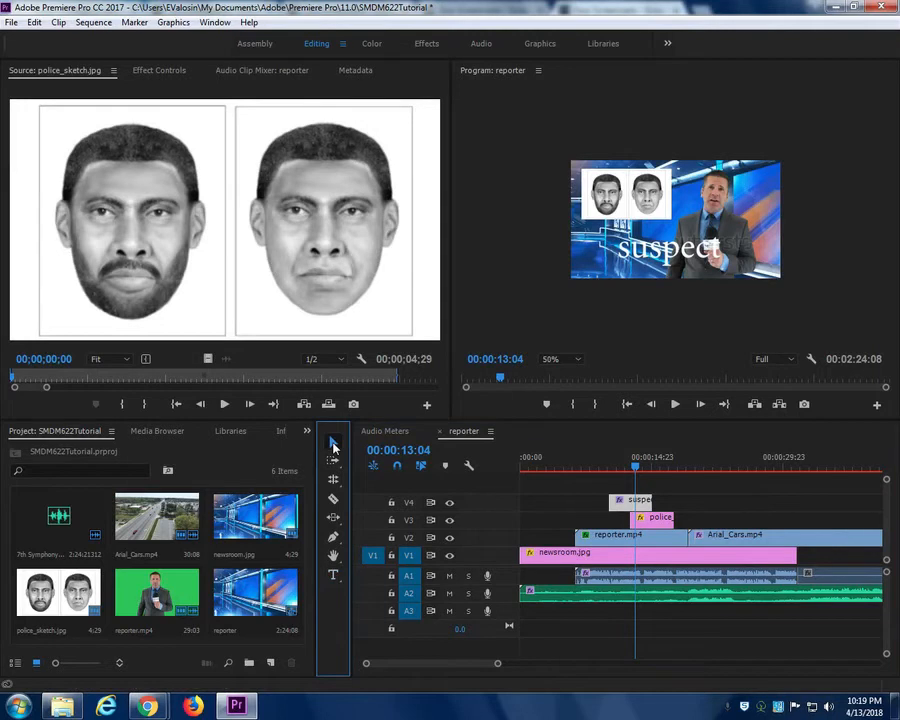
left_click_drag(646, 258, 636, 267)
left_click_drag(578, 240, 627, 275)
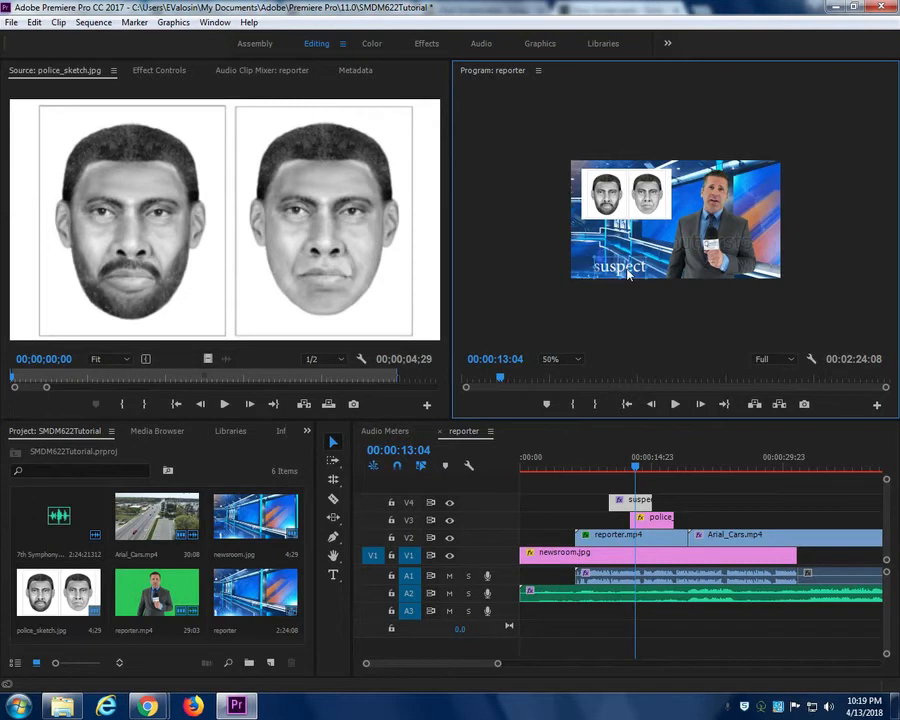
In the Graphics workspace, set the "suspect" text to the Blue Highway font at size 87, keeping it left-aligned.
double_click(626, 500)
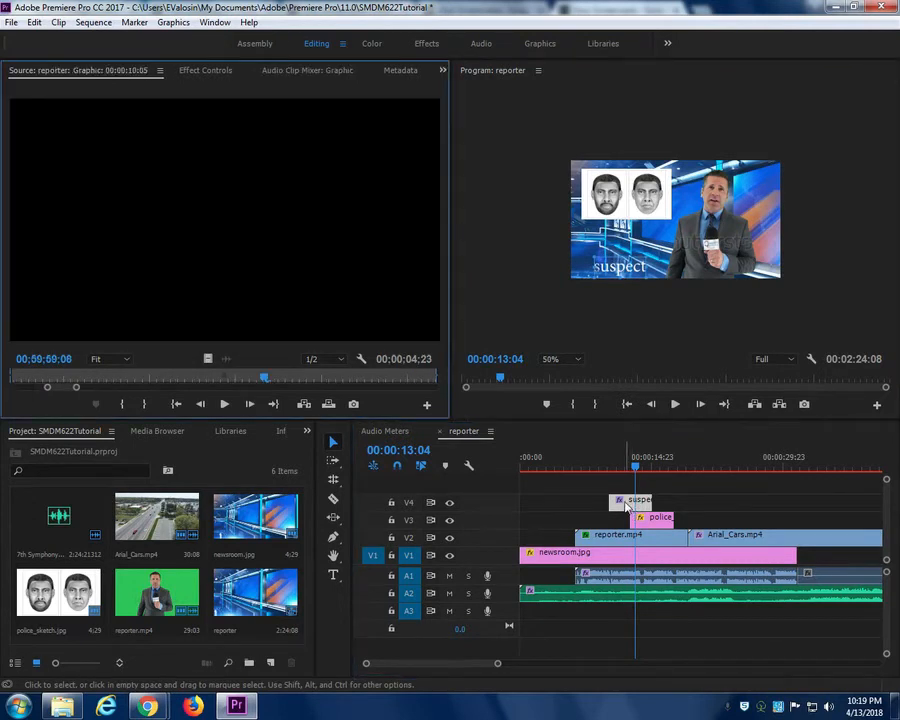
left_click(544, 45)
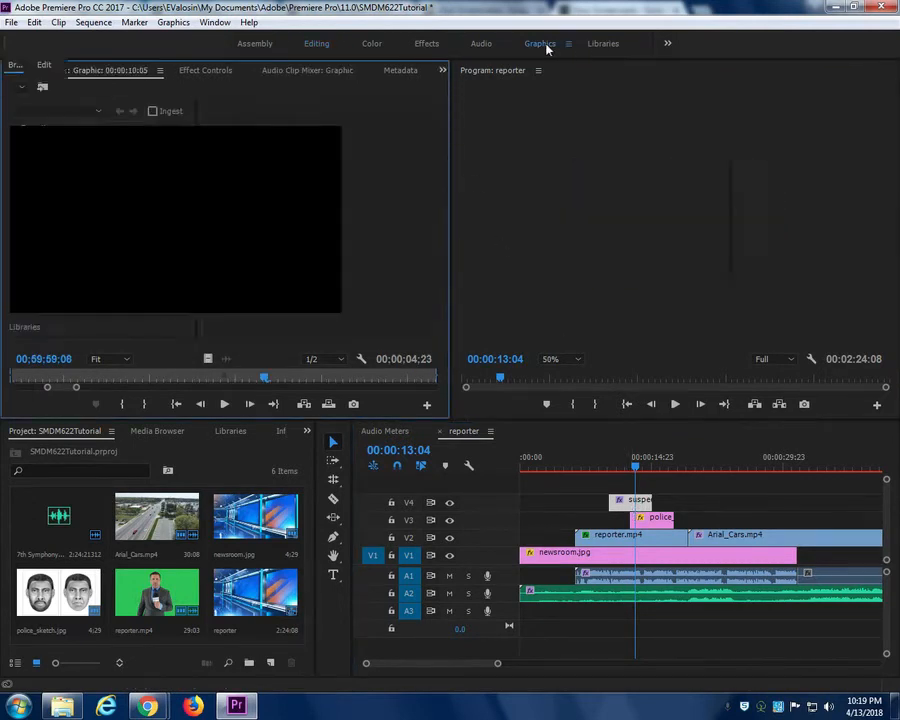
left_click(492, 505)
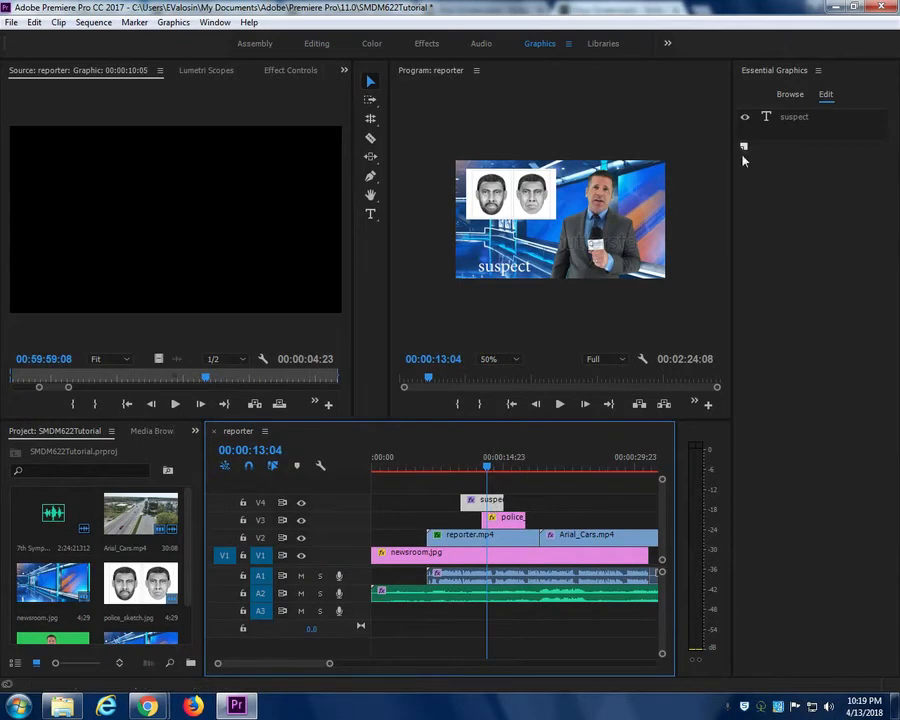
left_click(788, 118)
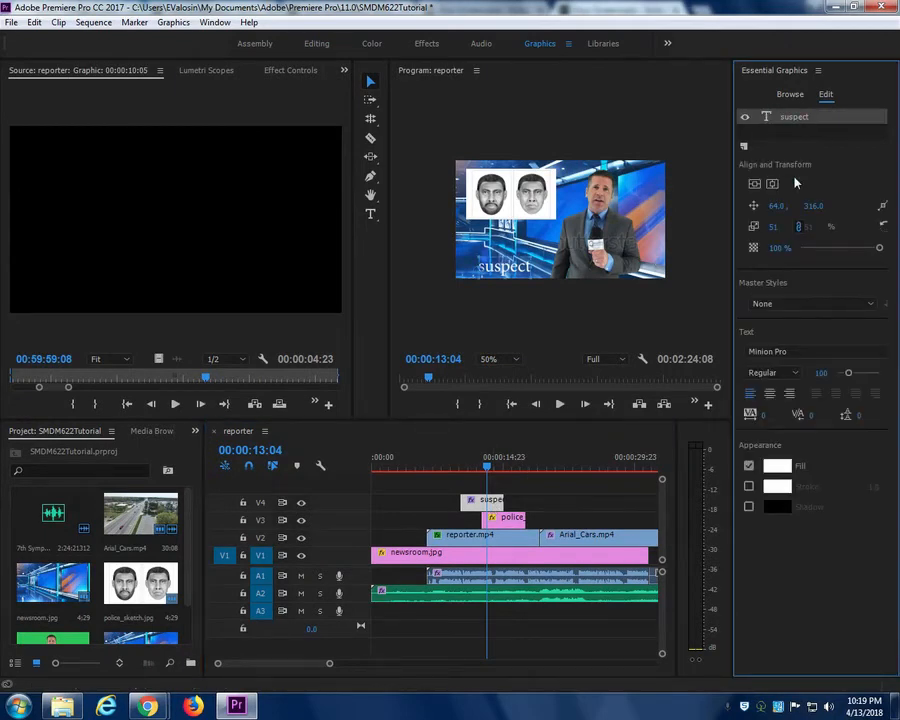
left_click(801, 353)
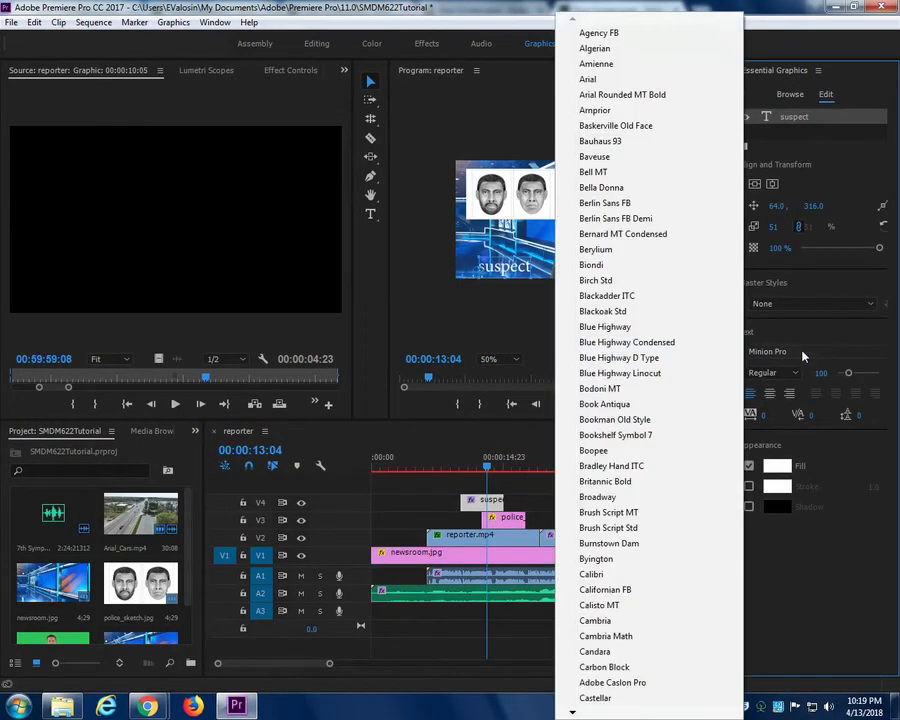
left_click(605, 327)
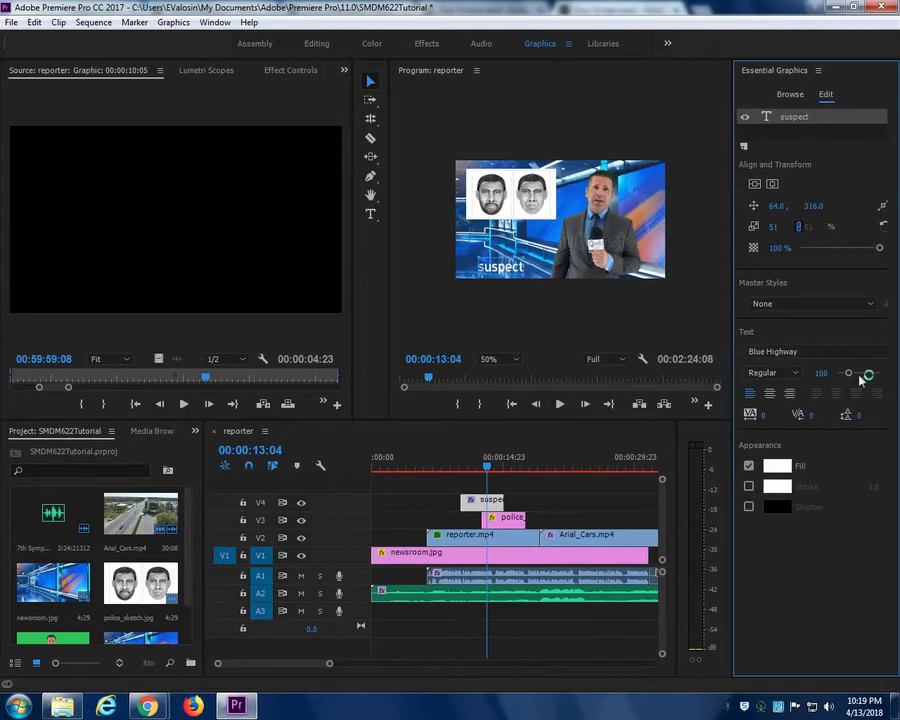
mouse_move(848, 373)
left_mouse_down()
mouse_move(862, 375)
mouse_move(847, 373)
left_mouse_up()
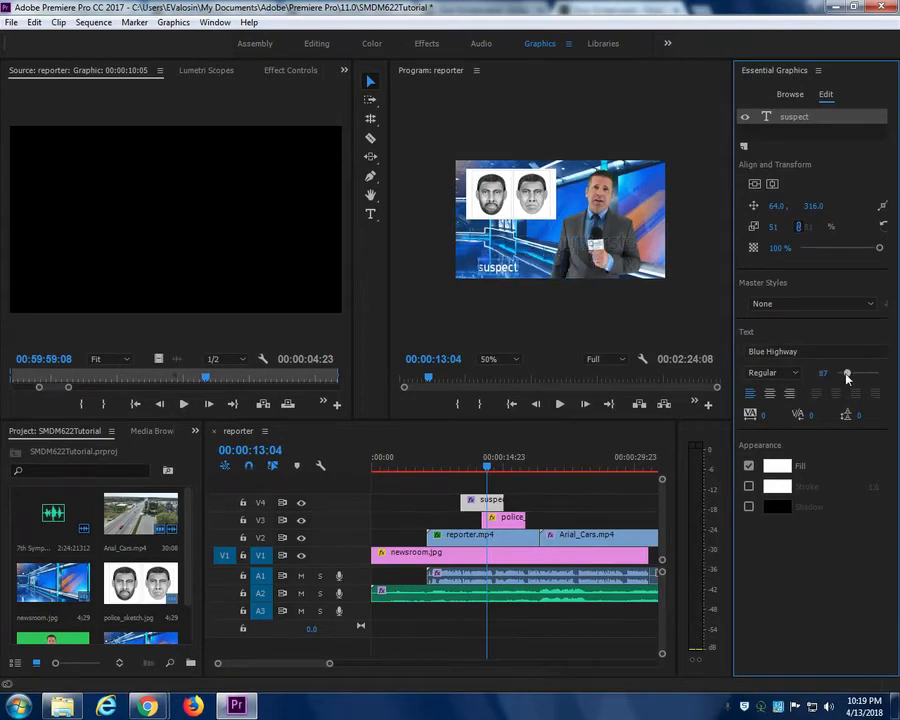
left_click(789, 393)
left_click(750, 394)
Review the "suspect" title up to 00:00:15:06 and trim the end of its V4 clip to a duration of 00:00:03:05.
mouse_move(472, 466)
left_mouse_down()
mouse_move(460, 467)
mouse_move(500, 475)
left_mouse_up()
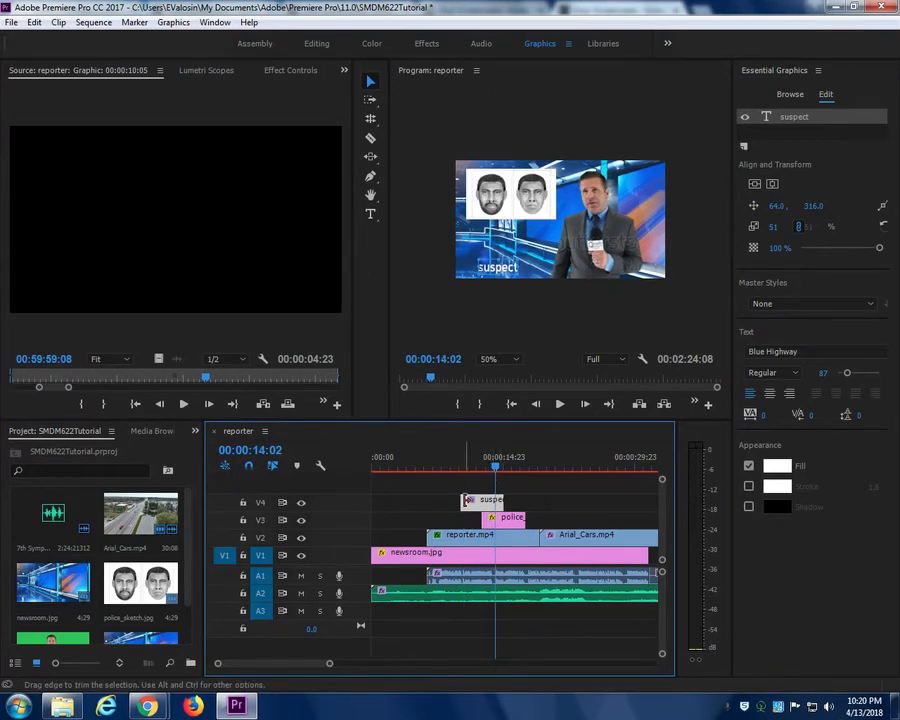
left_click_drag(463, 470, 508, 481)
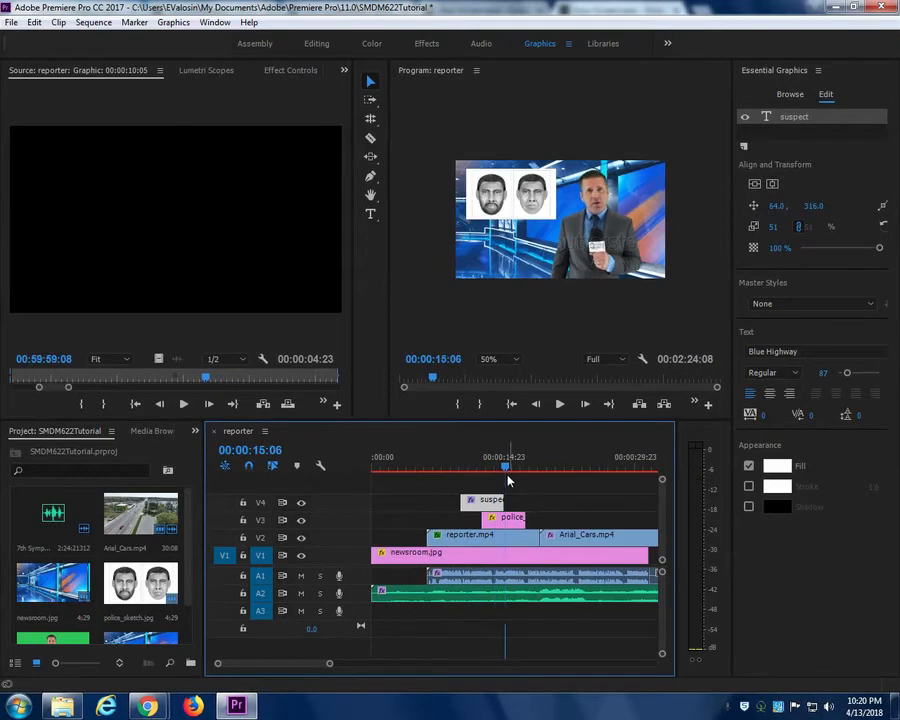
mouse_move(499, 500)
left_mouse_down()
mouse_move(627, 504)
mouse_move(485, 502)
left_mouse_up()
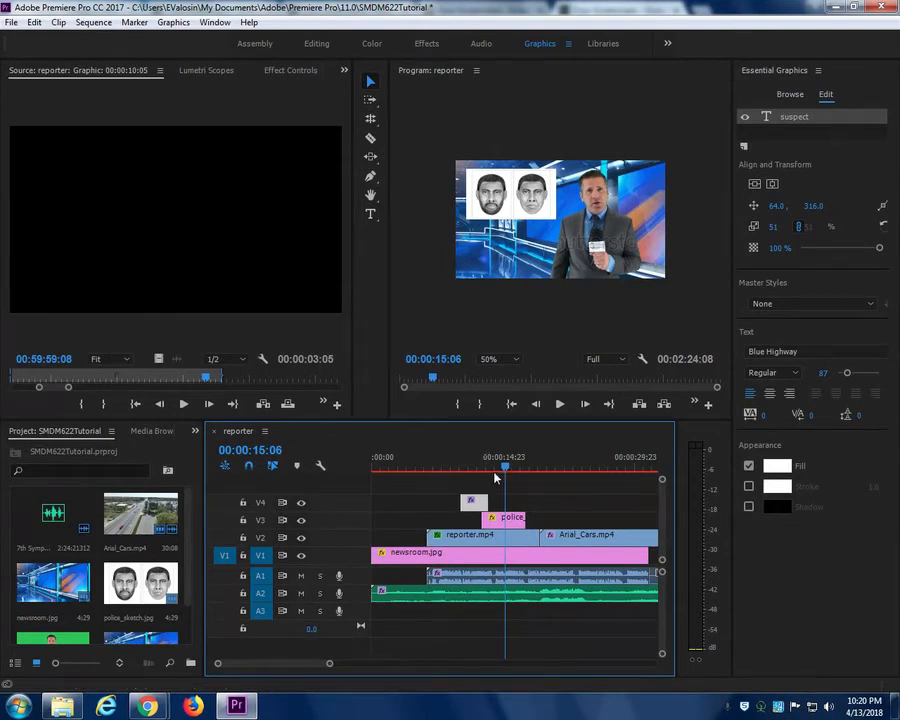
Return to the Editing workspace, fit the program view and park the playhead at 00:00:20:11, where the red car shows in Arial_Cars.mp4.
left_click(578, 468)
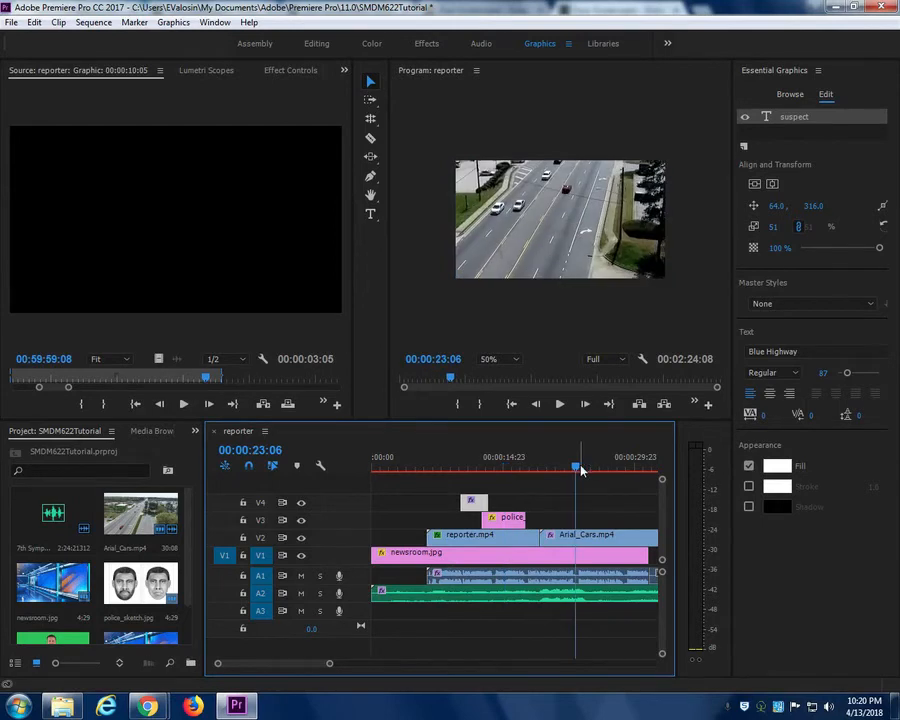
left_click_drag(576, 470, 549, 484)
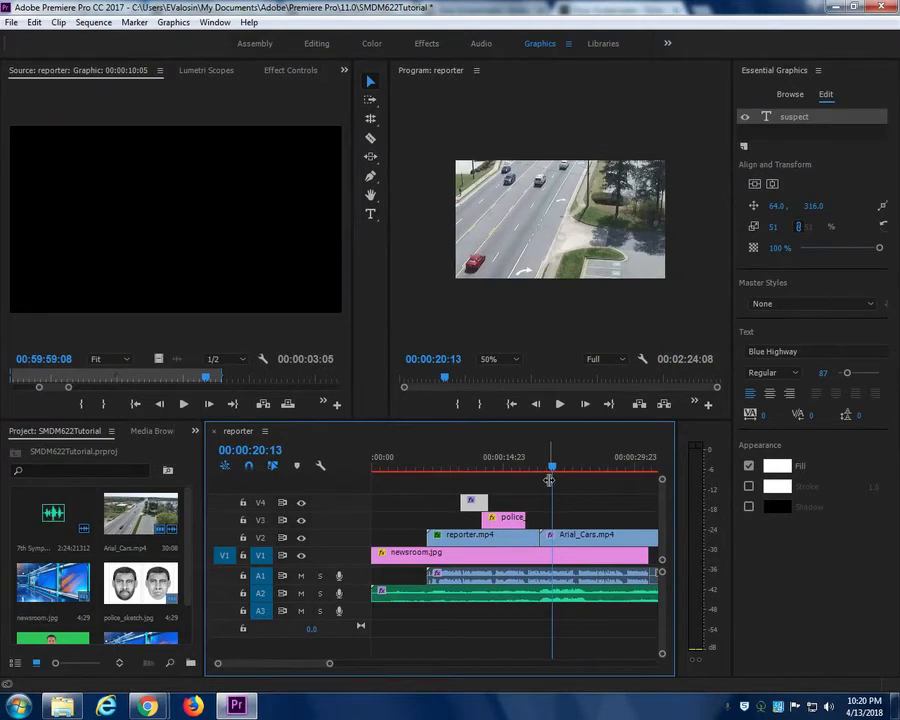
left_click(316, 44)
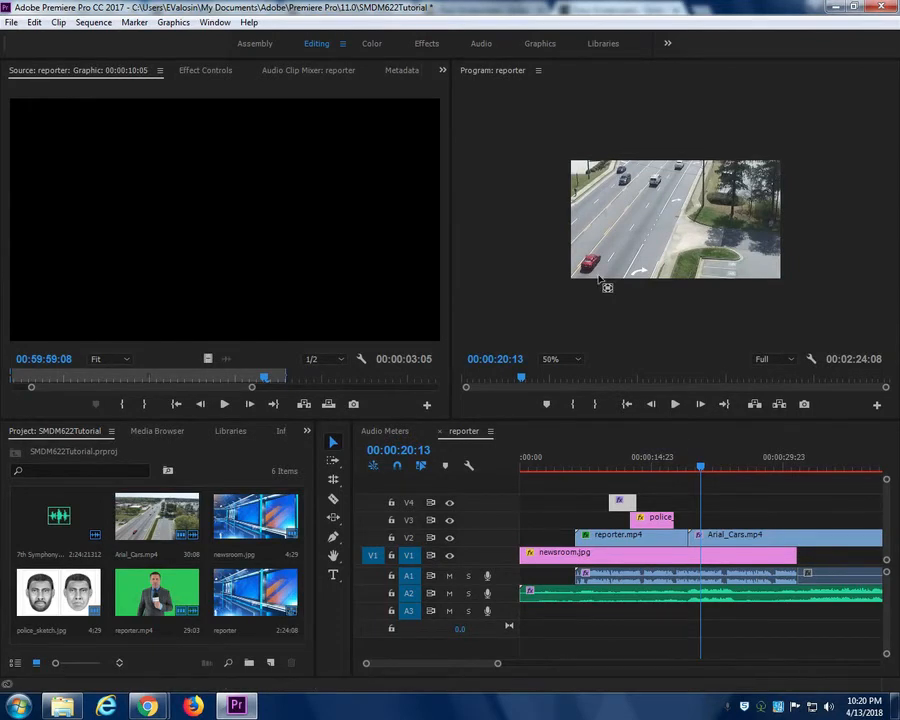
left_click(572, 360)
left_click(560, 372)
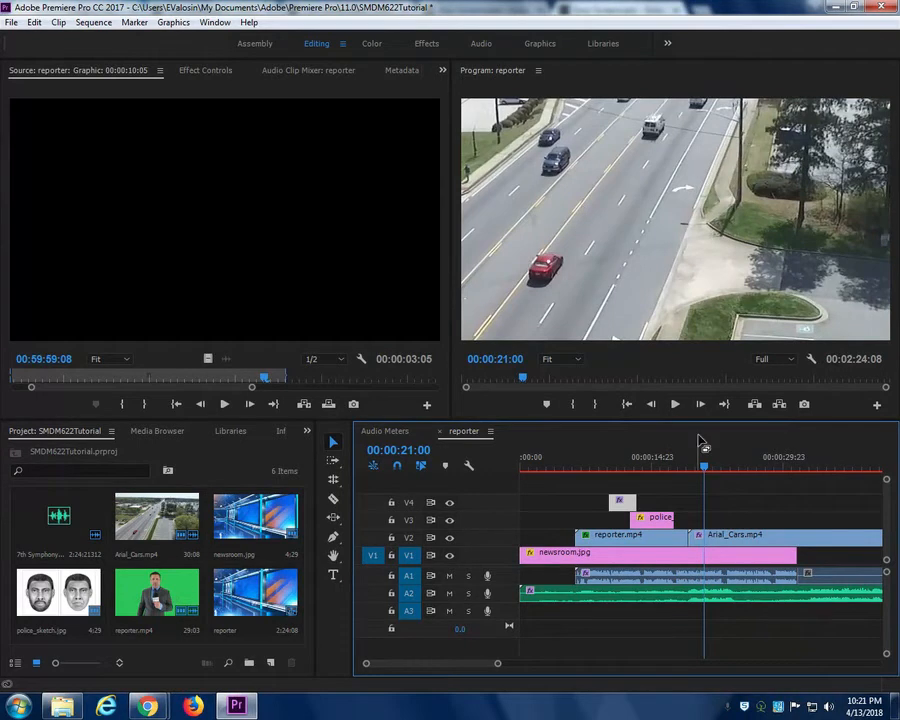
left_click(697, 468)
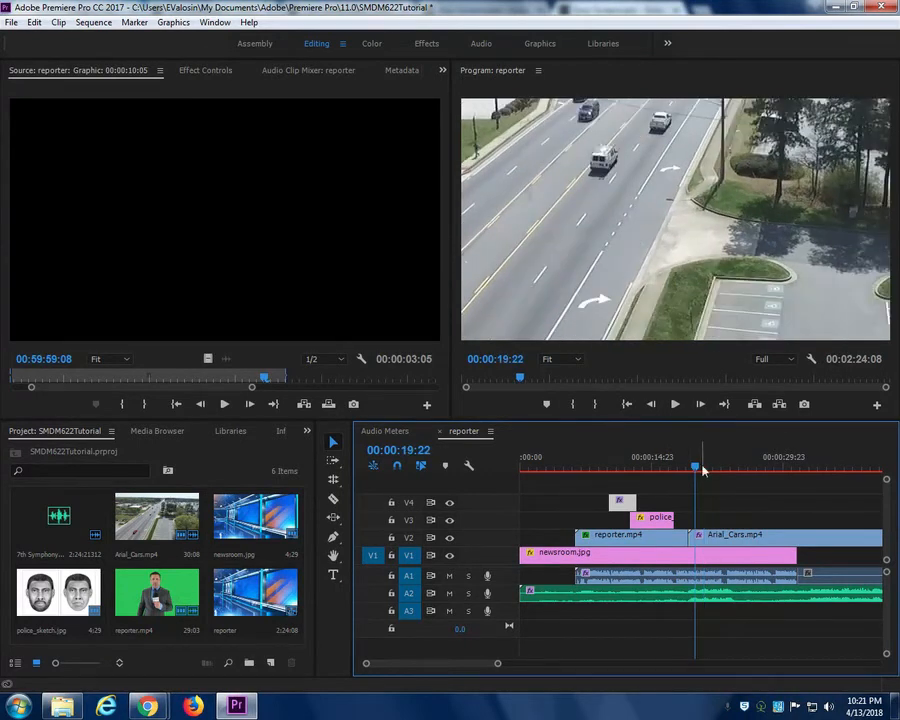
left_click_drag(697, 468, 700, 468)
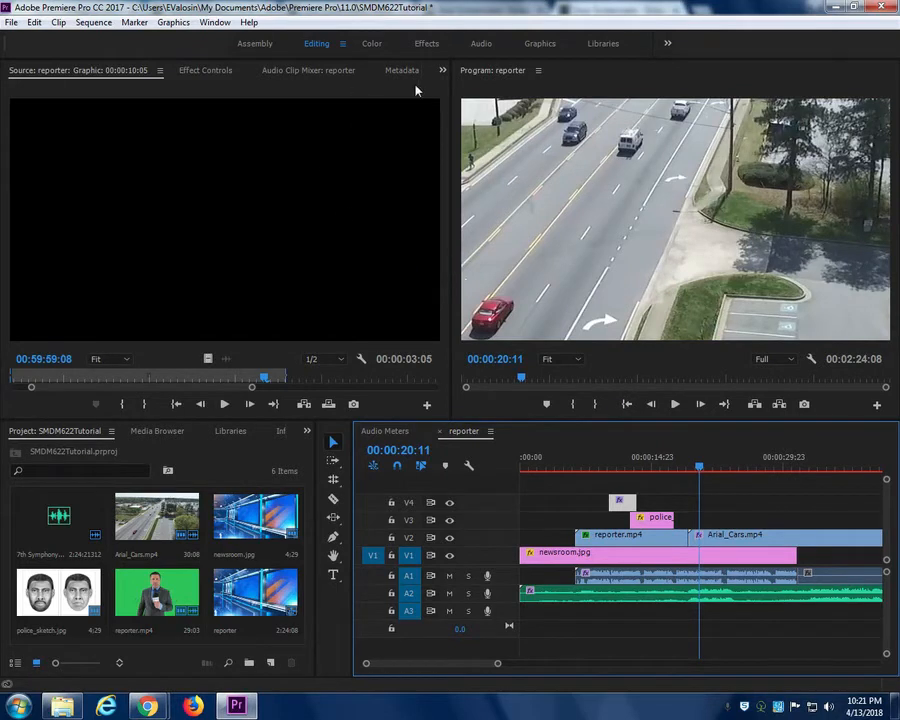
Switch to the Effects workspace, search the effects for "blur" and apply Gaussian Blur to the Arial_Cars.mp4 clip on V2.
left_click(424, 44)
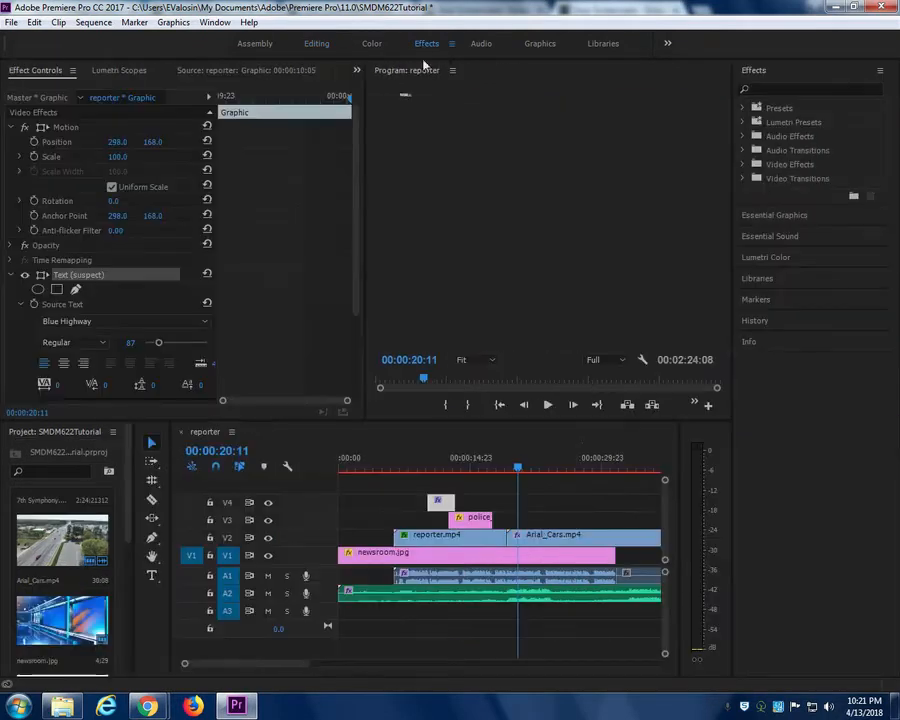
double_click(540, 541)
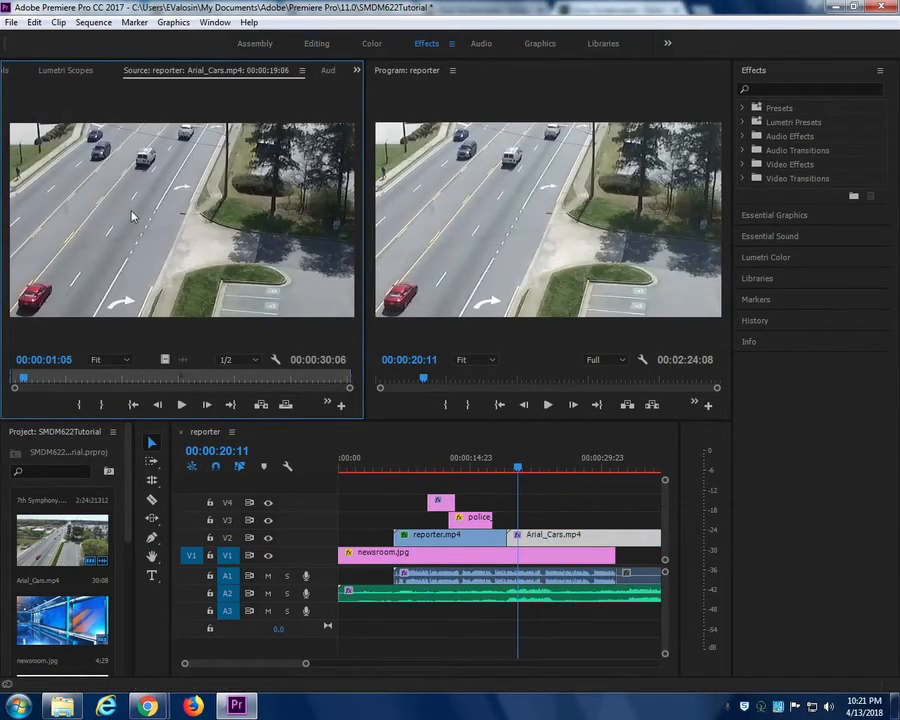
left_click(779, 88)
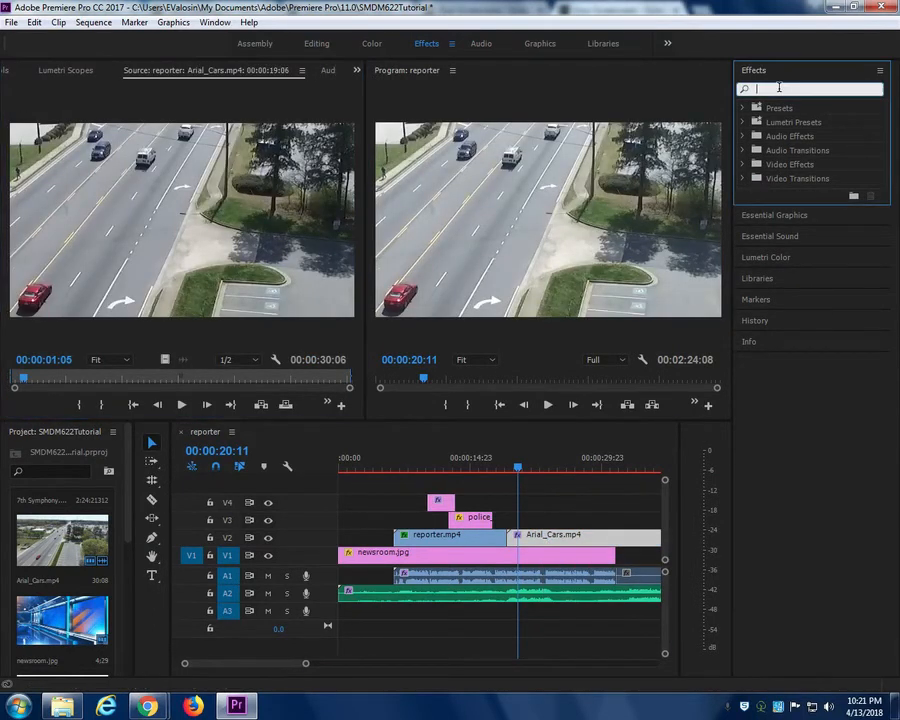
type("blur")
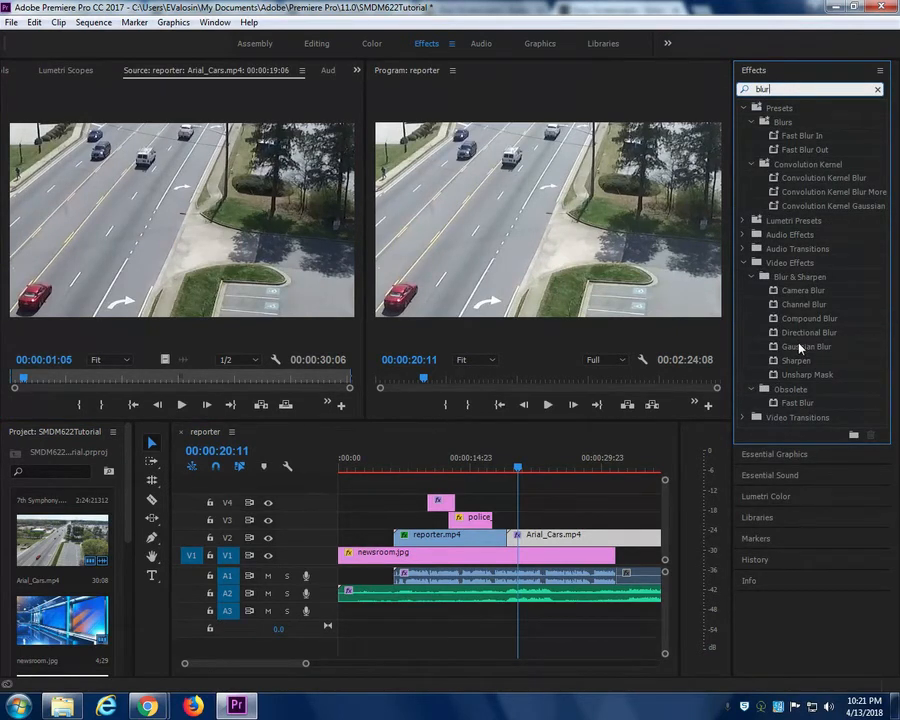
left_click_drag(800, 349, 530, 537)
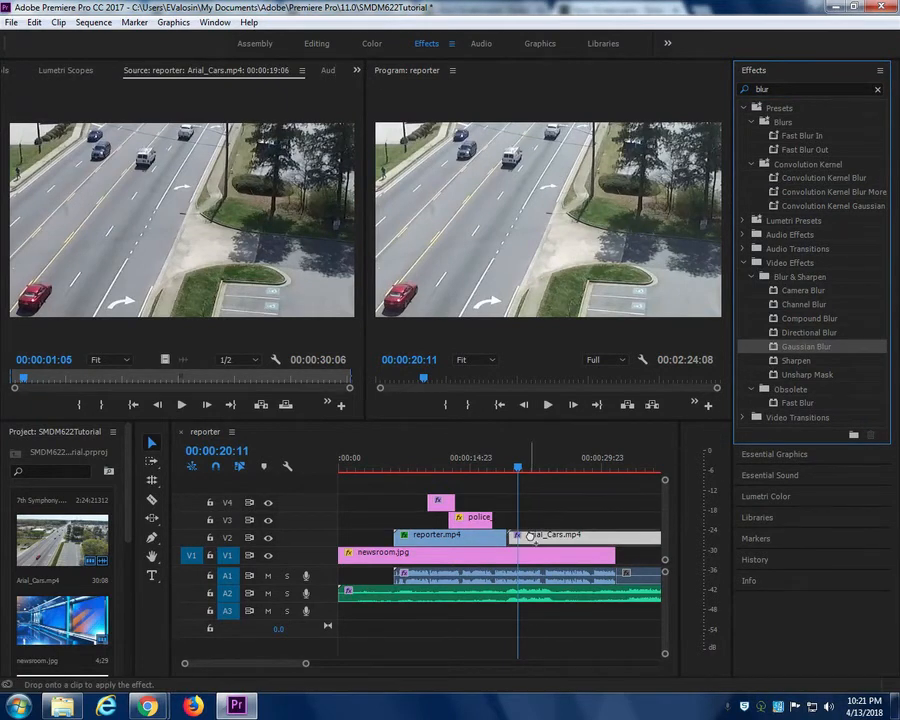
left_click_drag(530, 537, 526, 537)
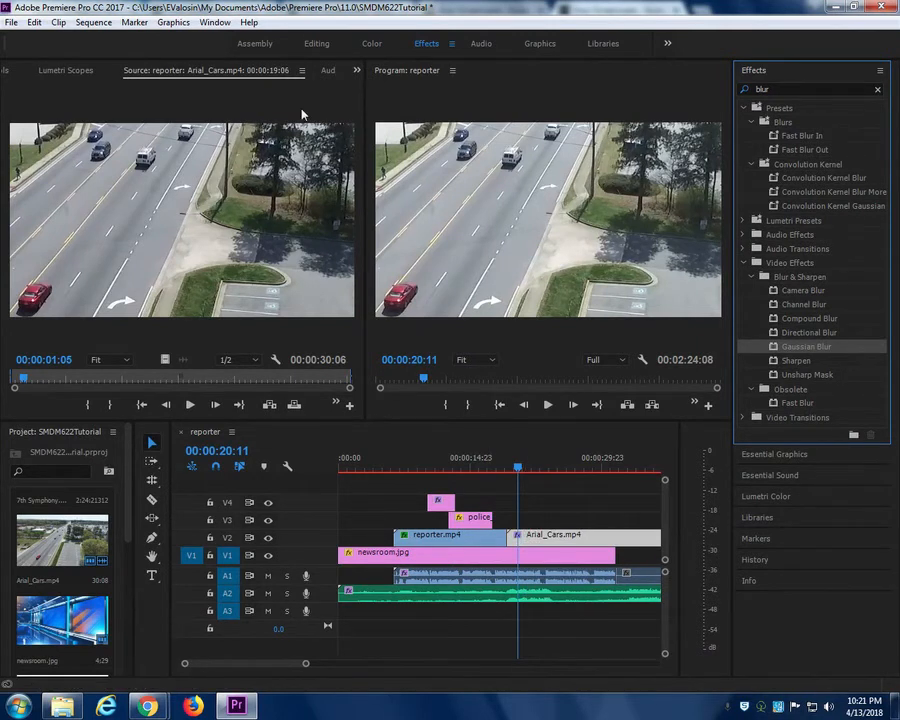
Open the effect settings of Arial_Cars.mp4 and add an elliptical mask to its Gaussian Blur.
left_click(356, 71)
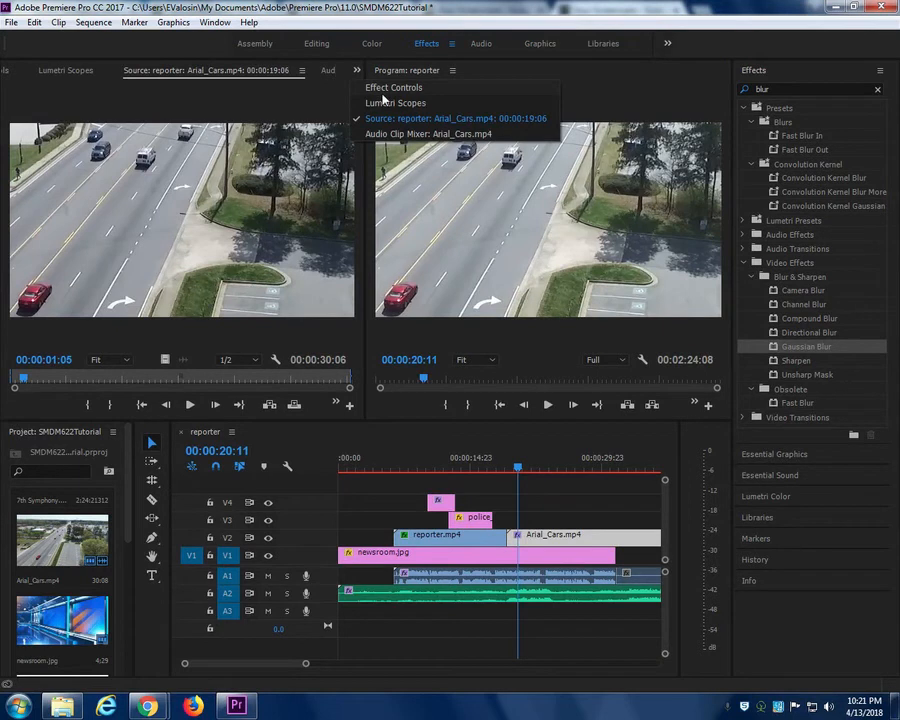
left_click(386, 88)
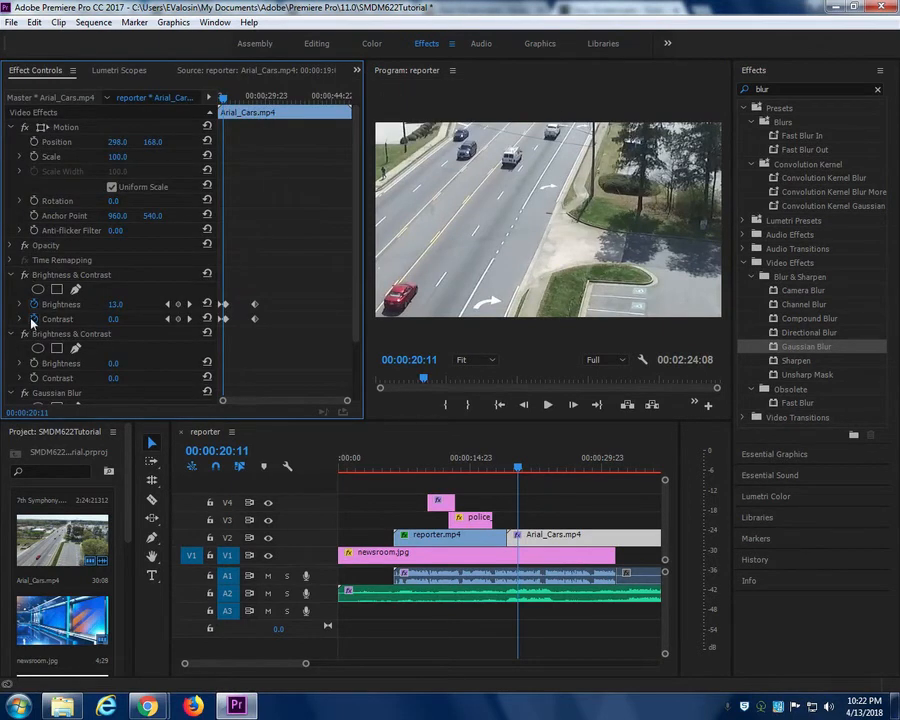
scroll(30, 320, "down", 3)
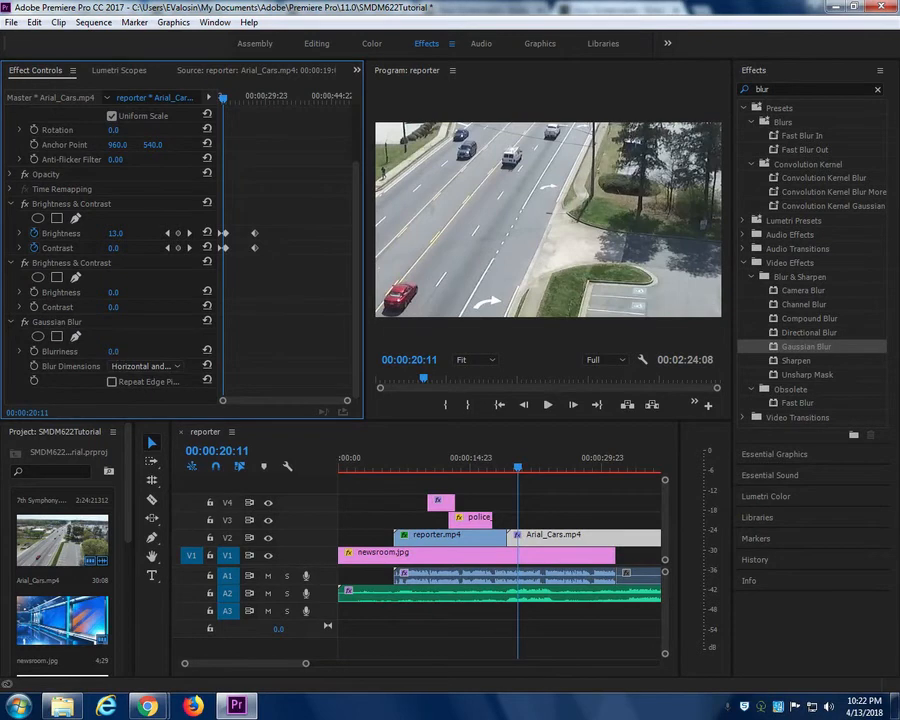
mouse_move(114, 351)
left_mouse_down()
mouse_move(147, 351)
mouse_move(109, 351)
left_mouse_up()
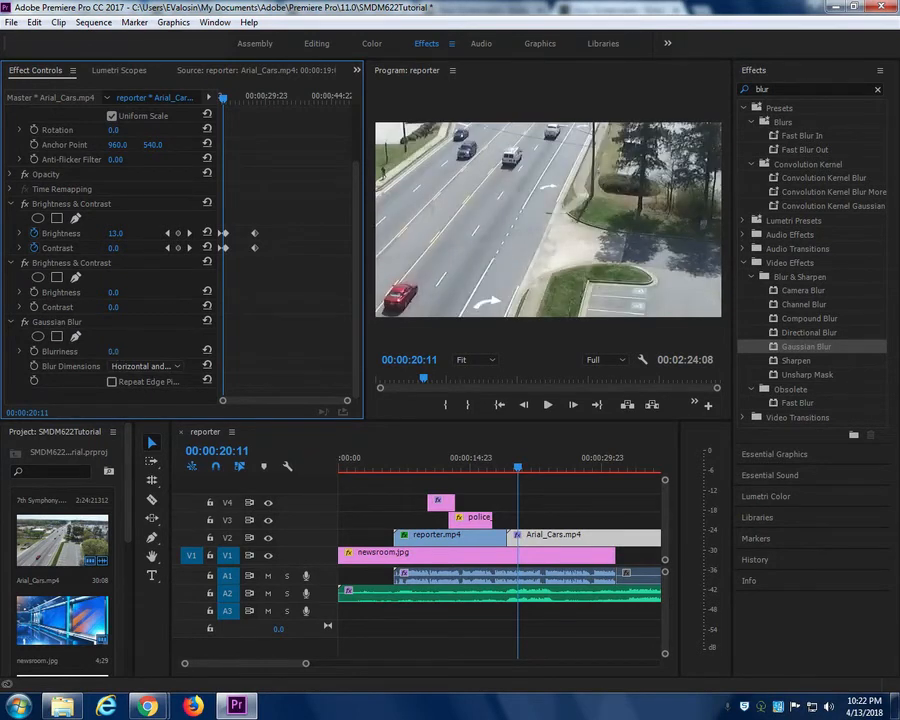
left_click(37, 337)
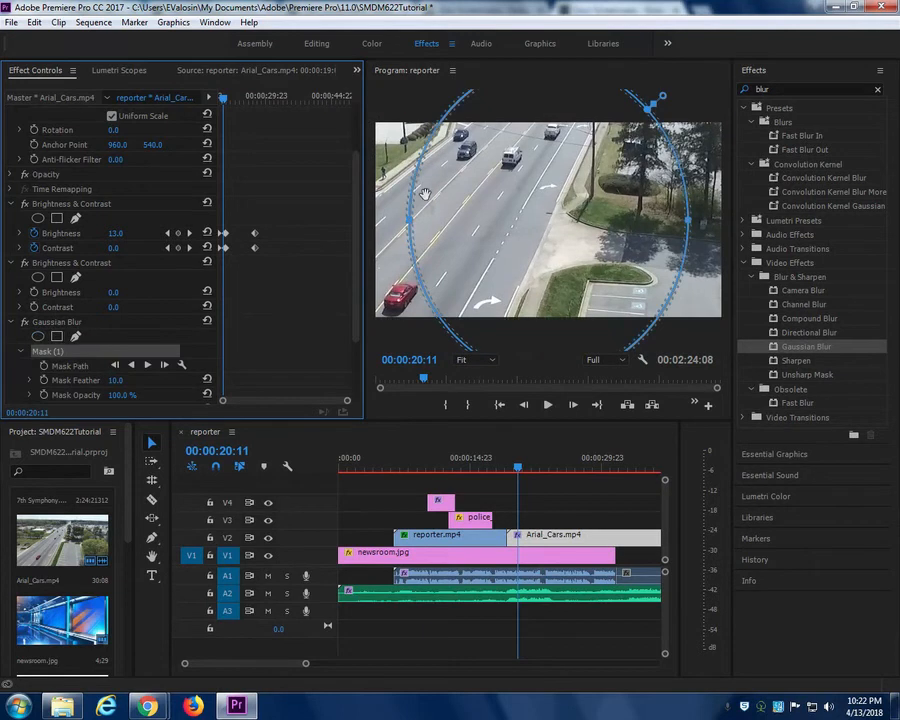
Pull the blur mask's expansion inward and narrow the ellipse towards the trees and parking lot.
left_click_drag(649, 111, 645, 109)
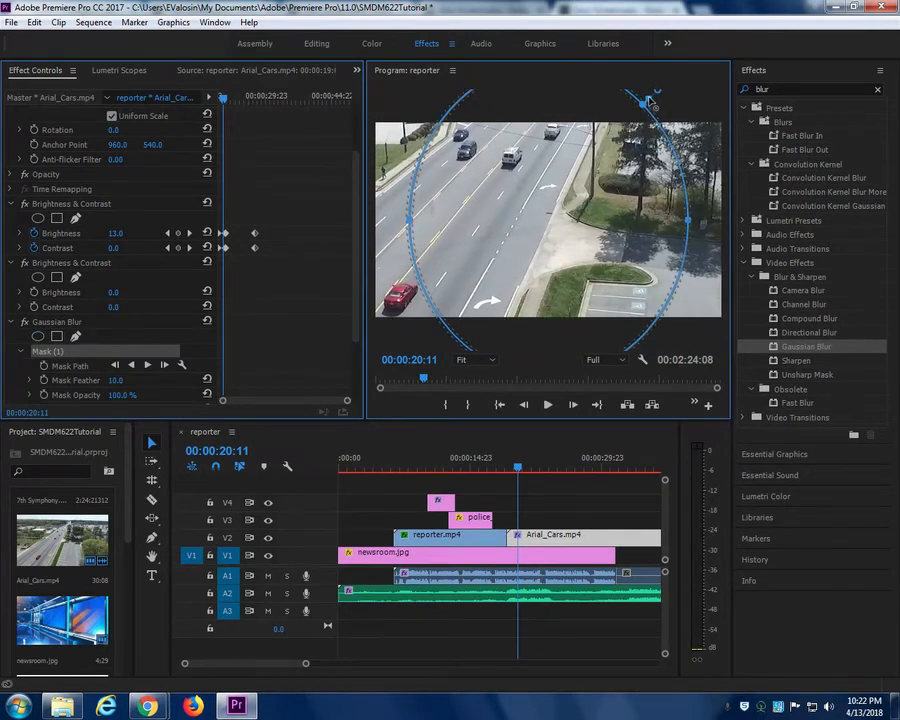
left_click_drag(648, 100, 610, 132)
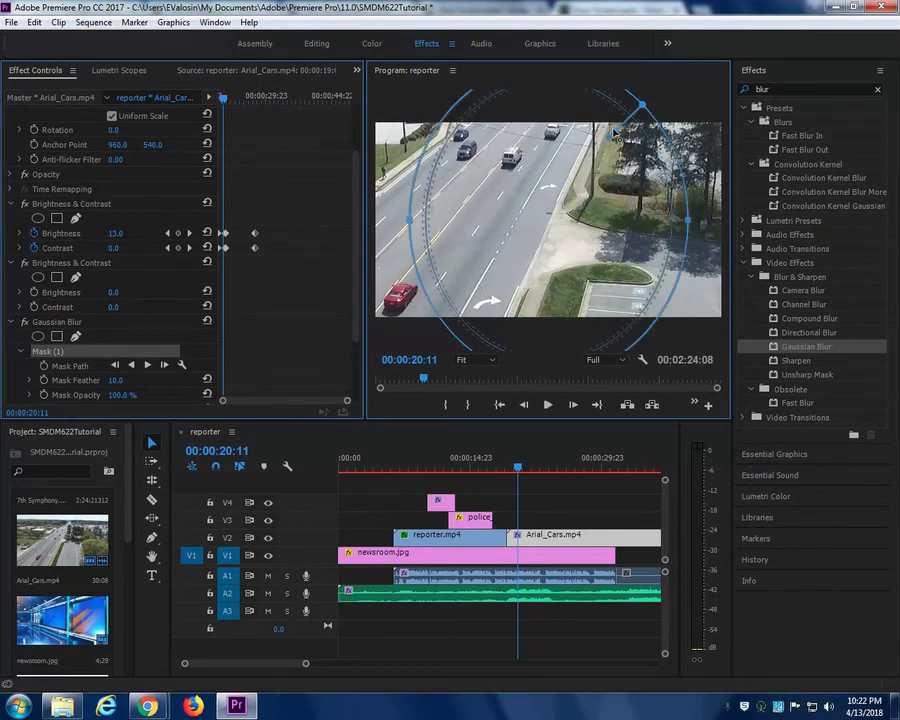
left_click(409, 219)
left_click_drag(411, 224, 512, 231)
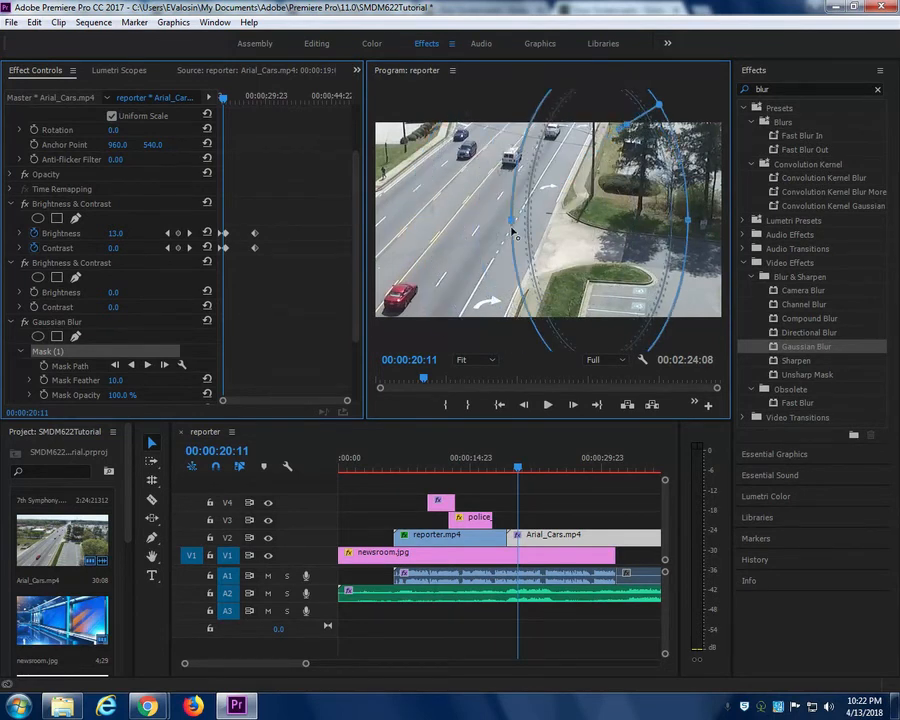
Shrink the Gaussian Blur's elliptical mask to a small circle and place it over the red car.
left_click(492, 360)
left_click(490, 442)
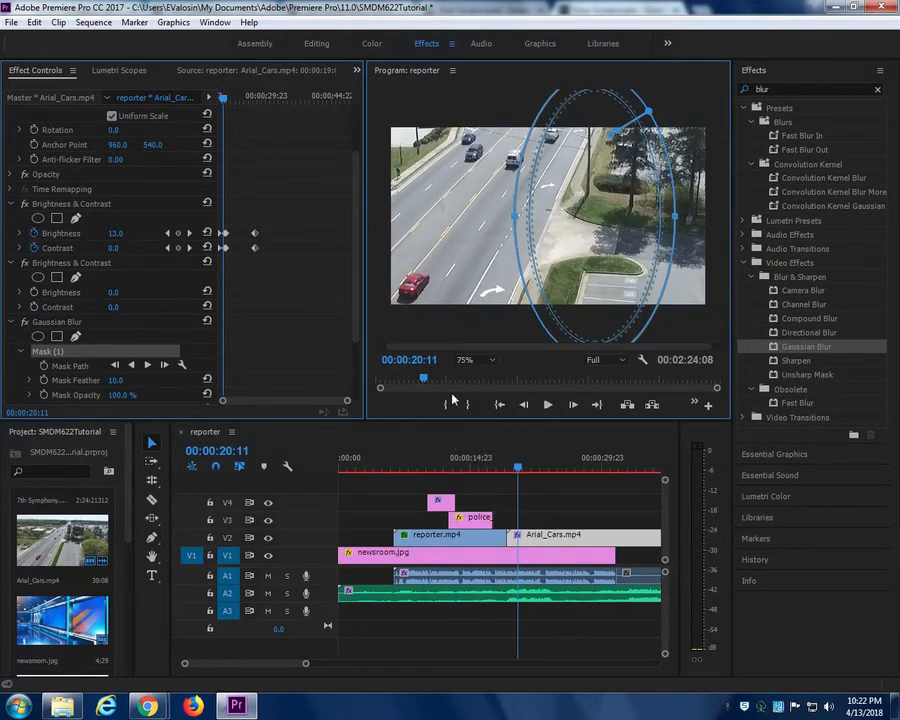
left_click(480, 360)
left_click(494, 424)
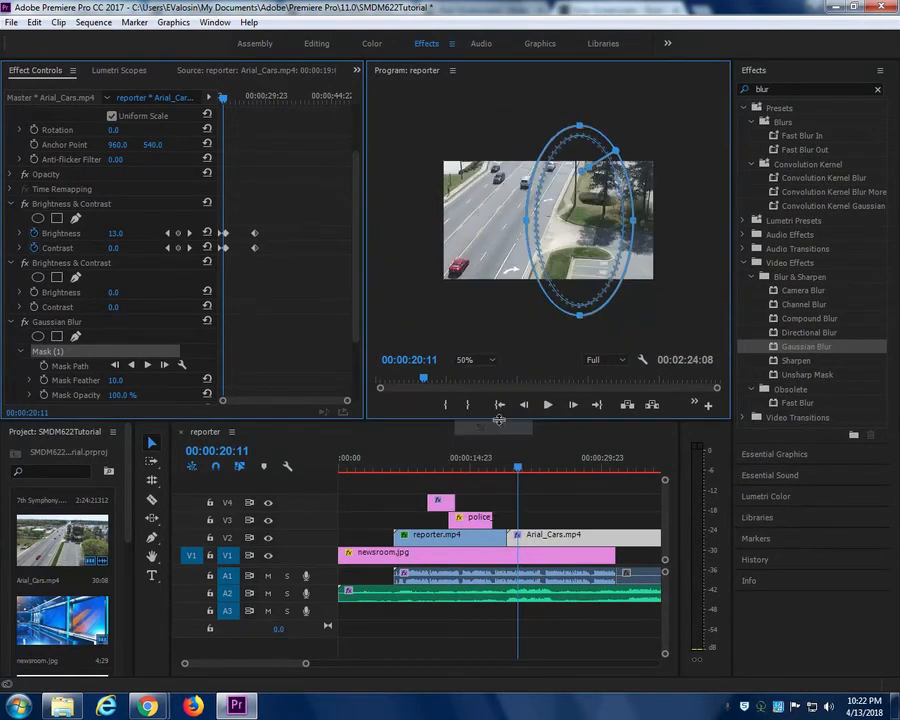
left_click(577, 297)
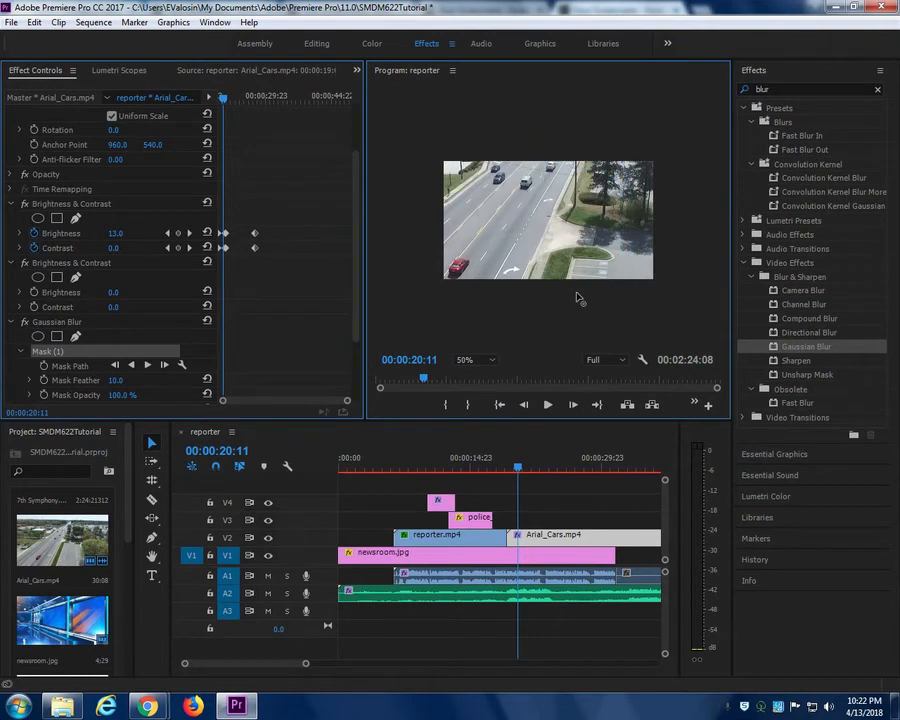
left_click_drag(579, 255, 580, 215)
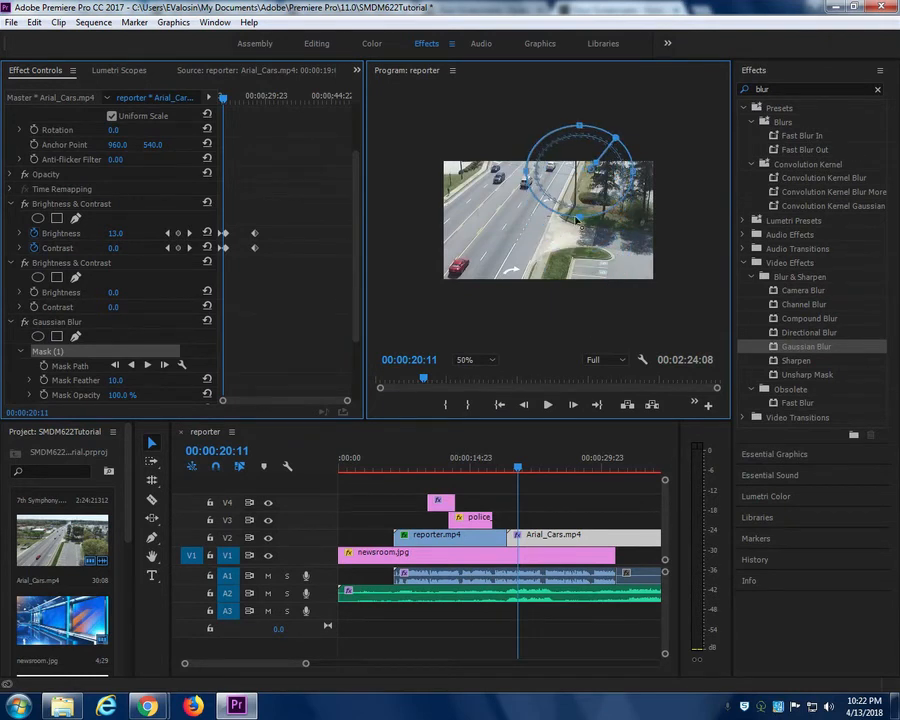
left_click_drag(525, 175, 578, 172)
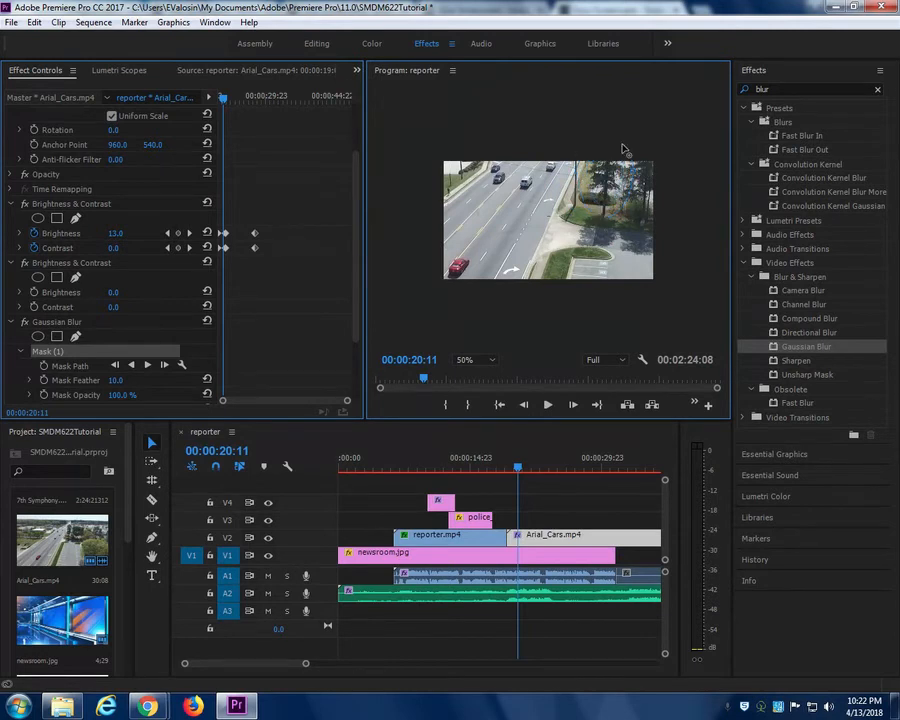
left_click_drag(631, 133, 616, 143)
left_click_drag(612, 219, 607, 141)
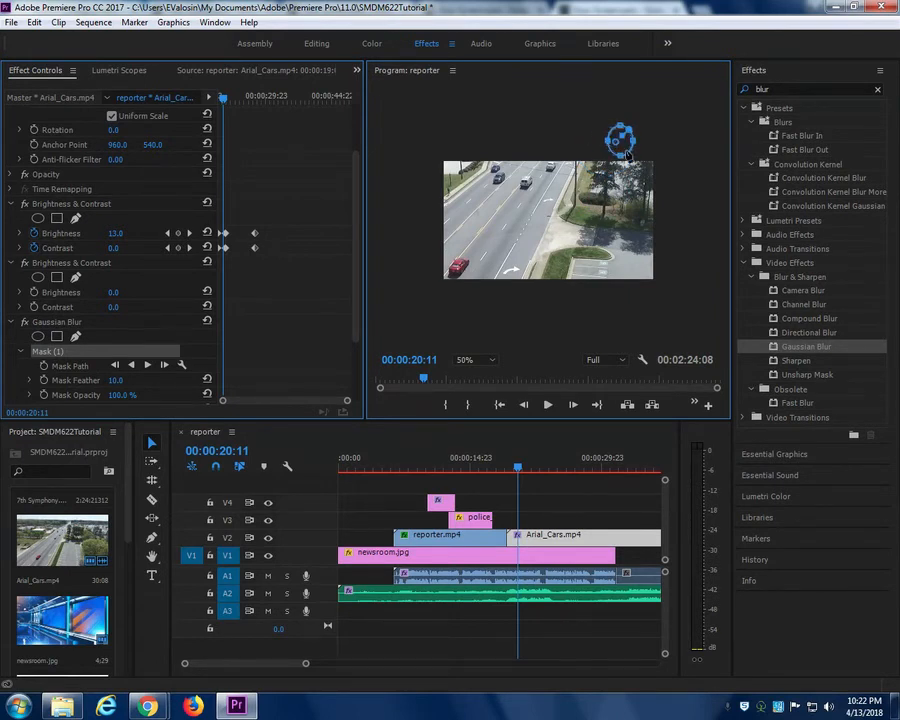
left_click_drag(627, 153, 461, 266)
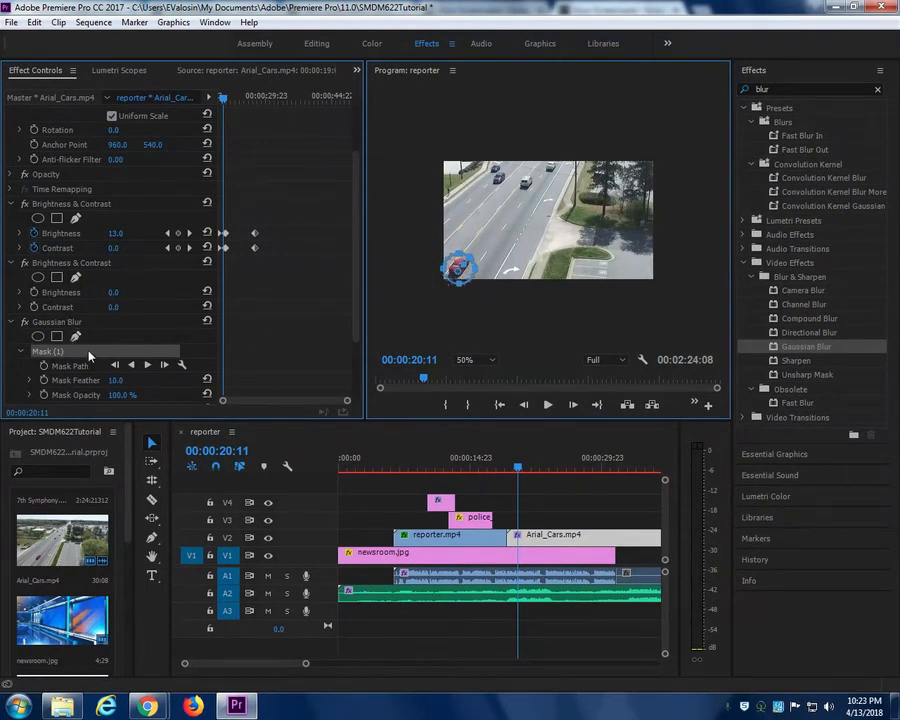
Set the Gaussian Blur's blurriness to 30 and track its mask forward along the red car, stopping at 00:00:22:07.
scroll(80, 340, "down", 3)
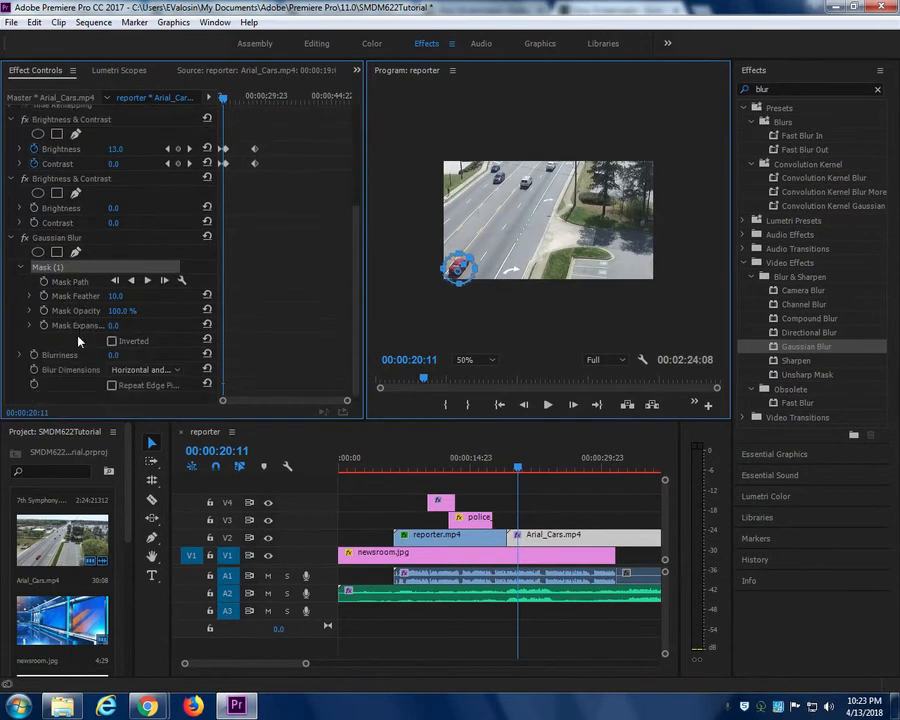
key("ctrl+s")
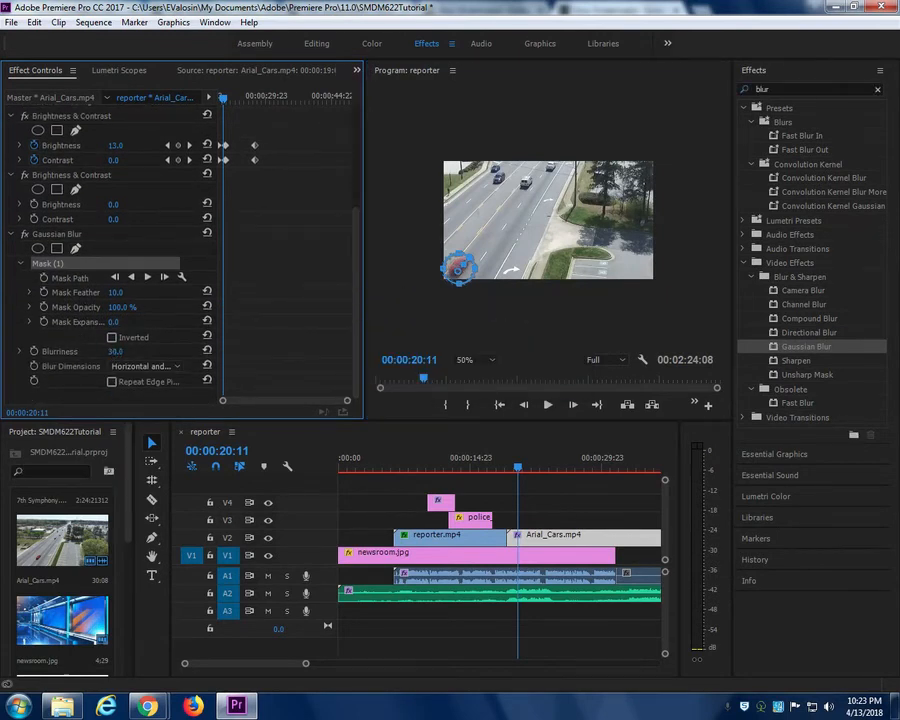
left_click_drag(118, 352, 124, 352)
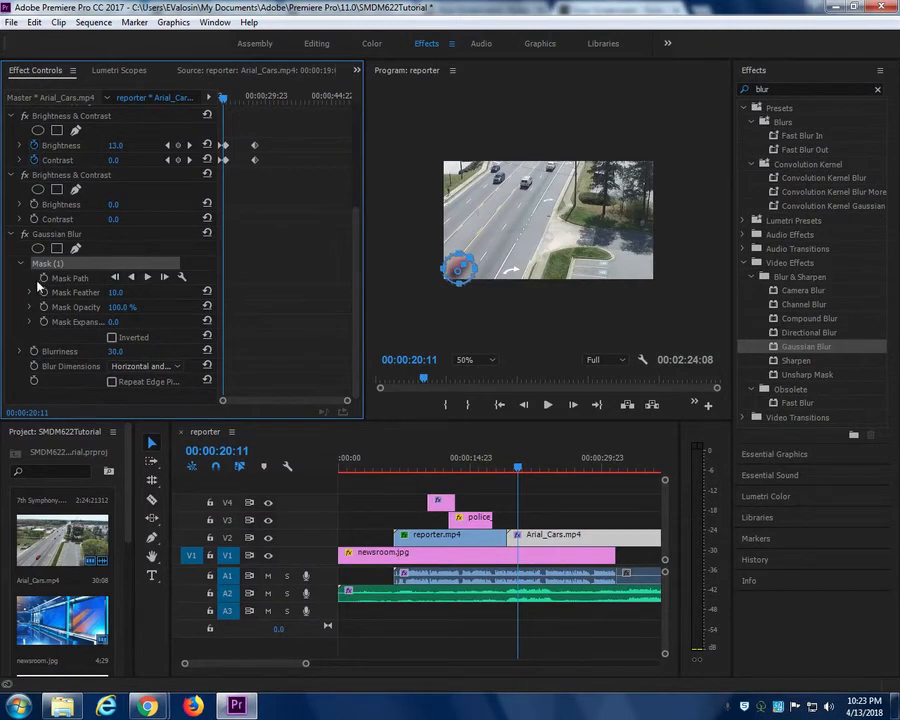
left_click(147, 278)
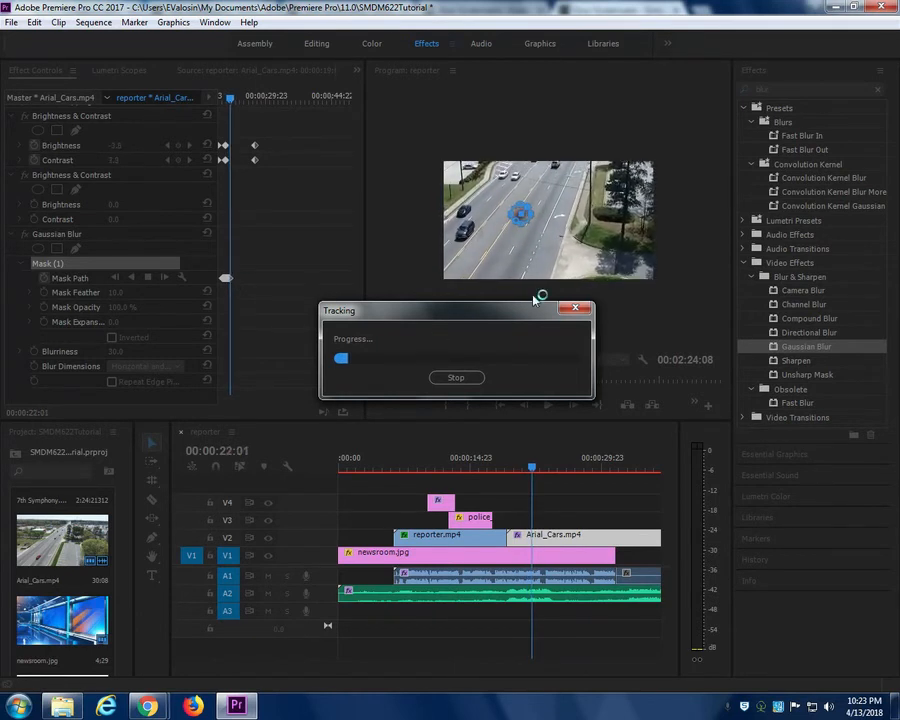
left_click(456, 378)
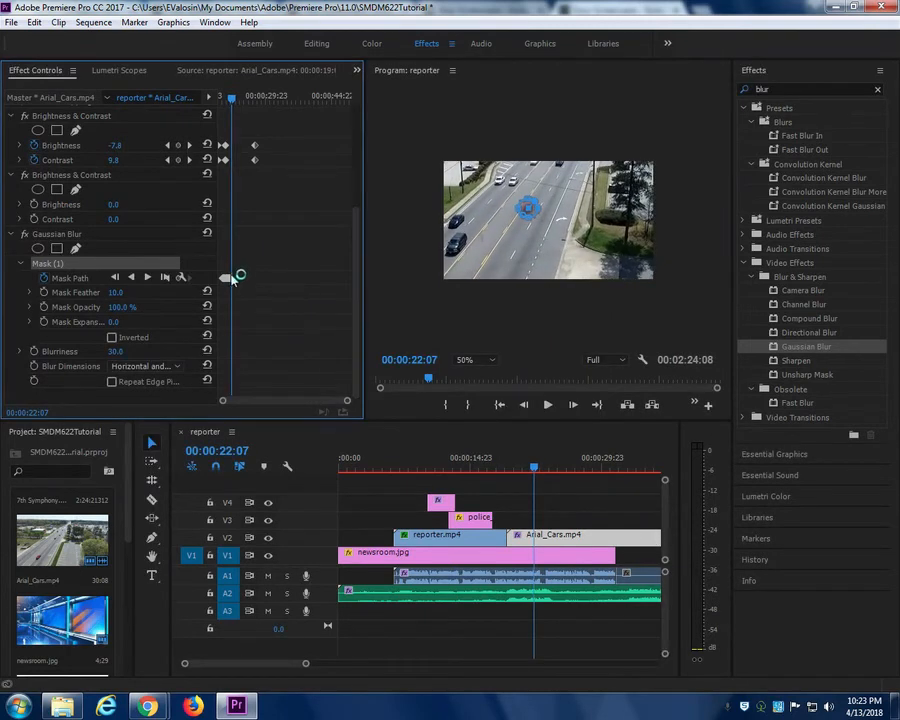
Play the start of the Arial_Cars.mp4 clip twice to check how the tracked blur follows the red car.
left_click(517, 472)
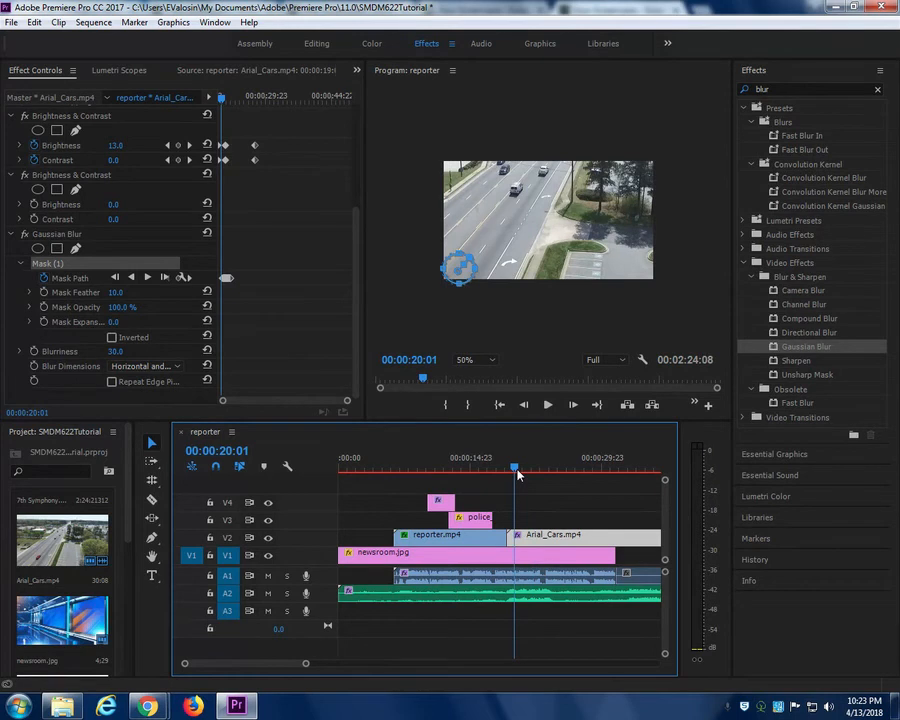
left_click_drag(517, 472, 499, 472)
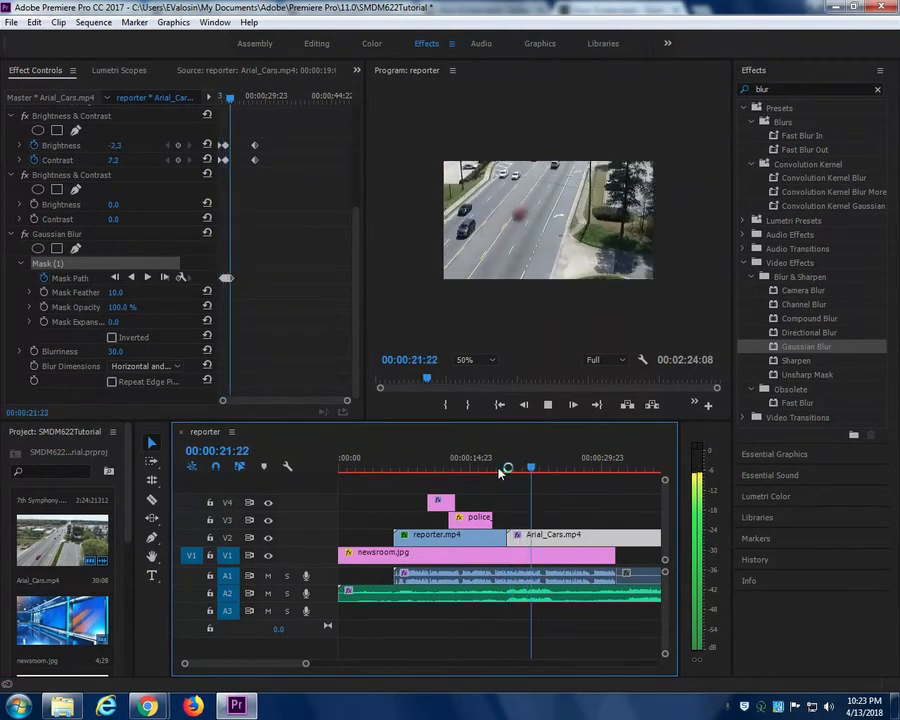
key("space")
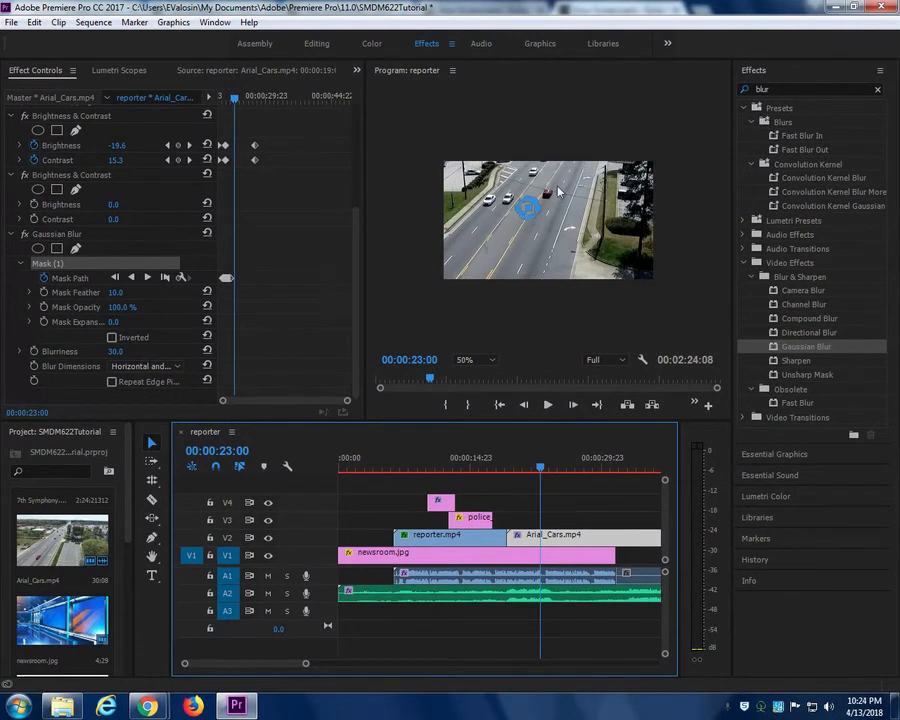
left_click(508, 466)
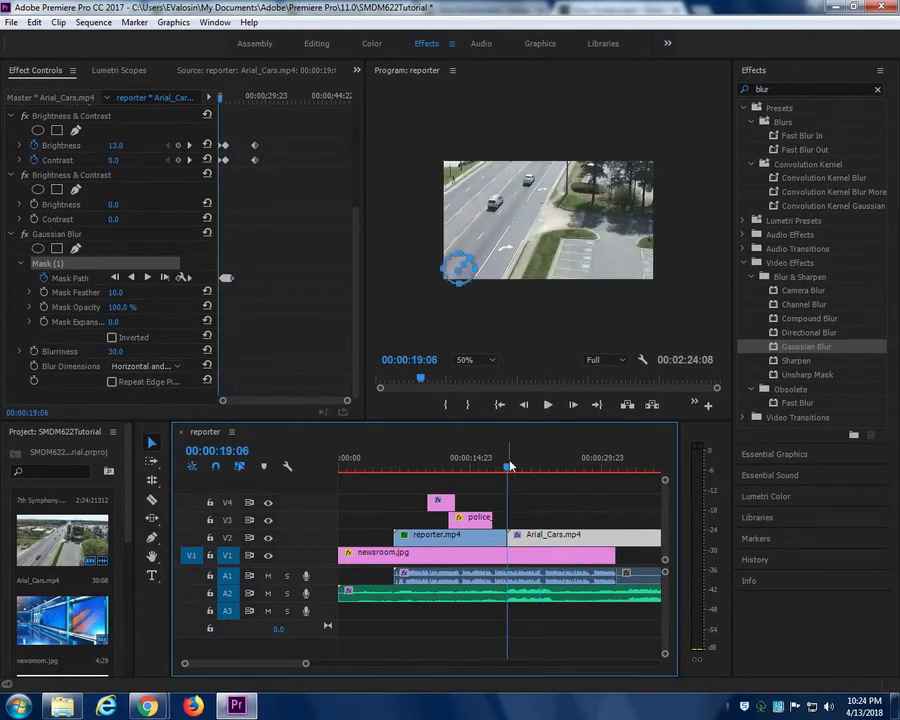
key("space")
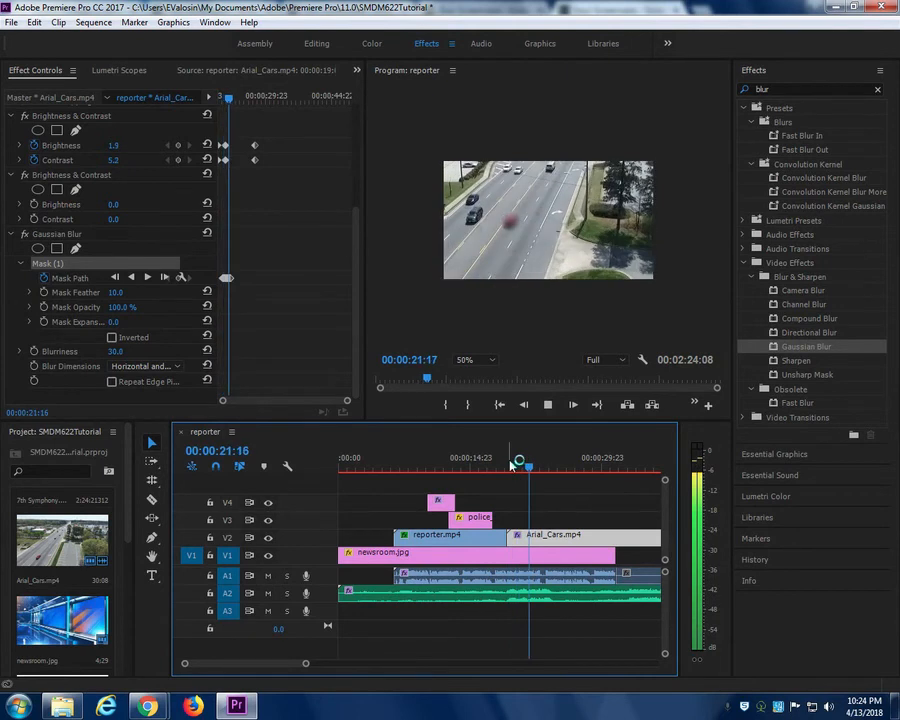
key("space")
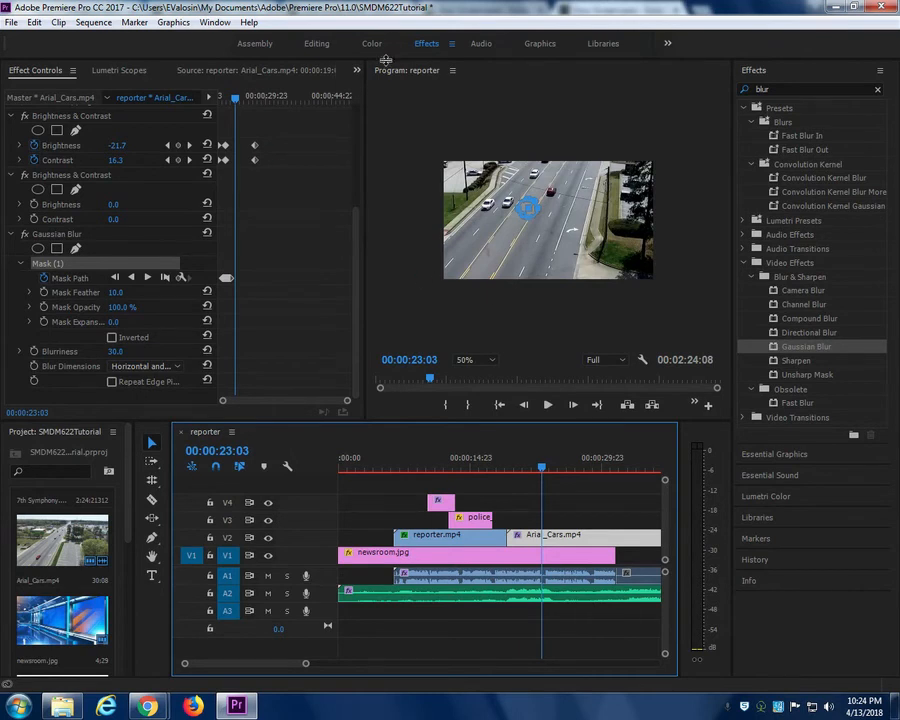
Switch back to the Editing workspace.
left_click(316, 44)
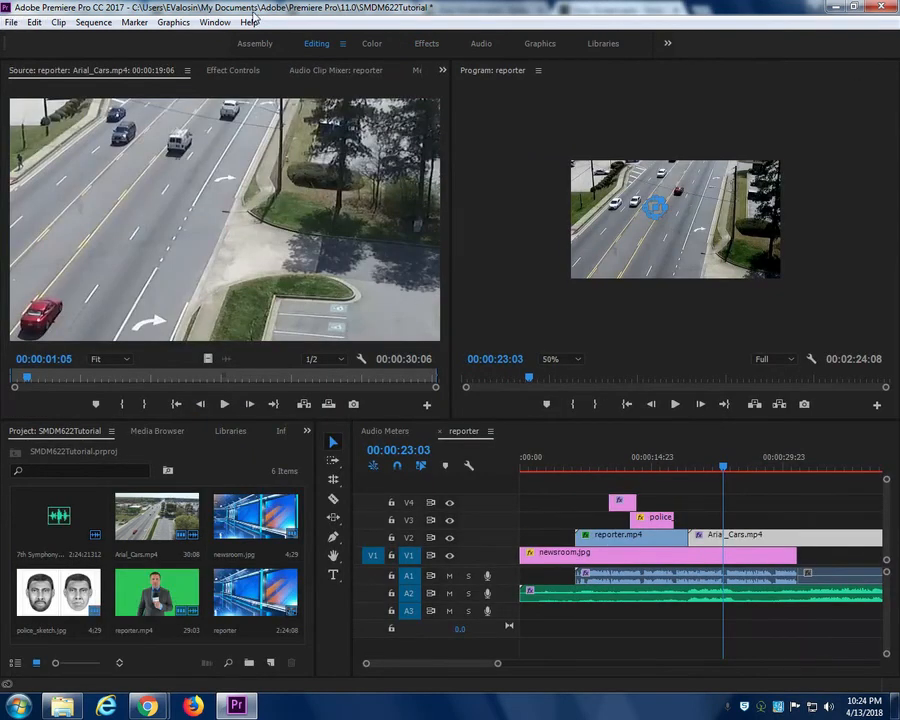
left_click(12, 22)
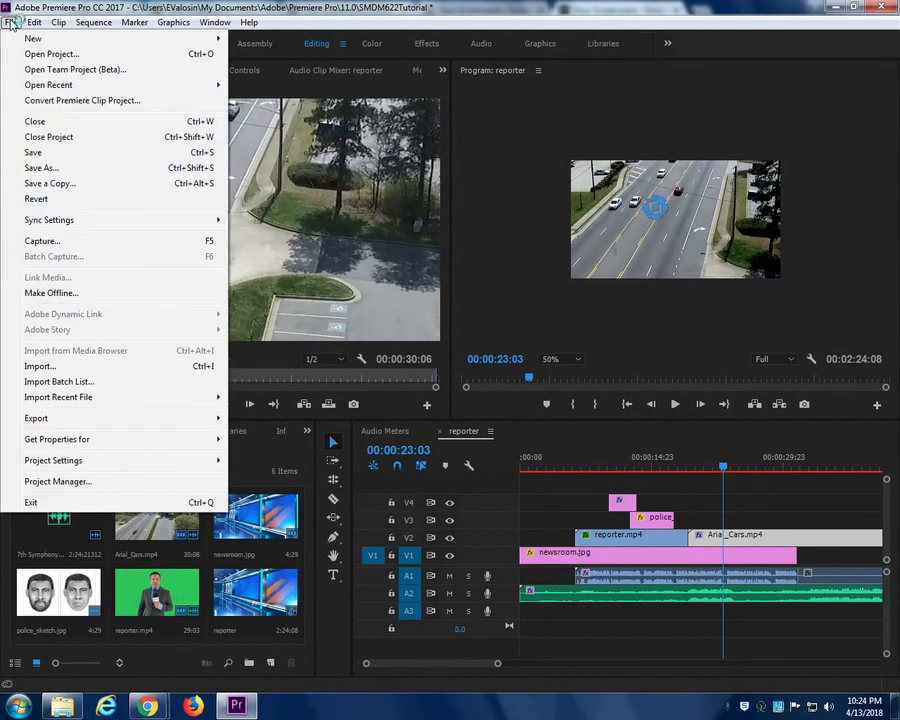
left_click(44, 170)
mouse_move(60, 427)
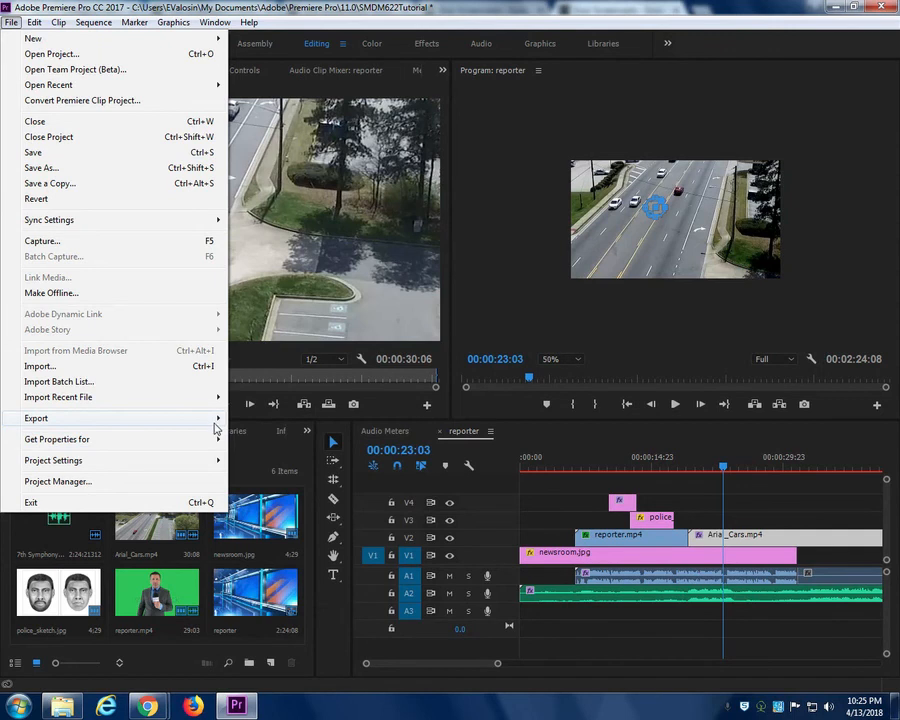
mouse_move(216, 420)
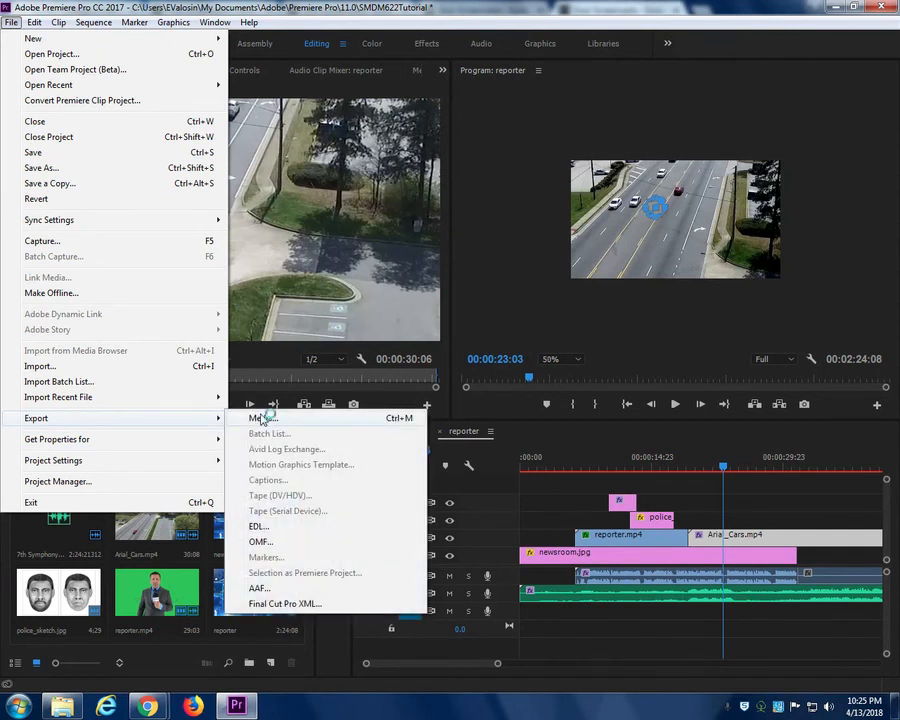
left_click(518, 428)
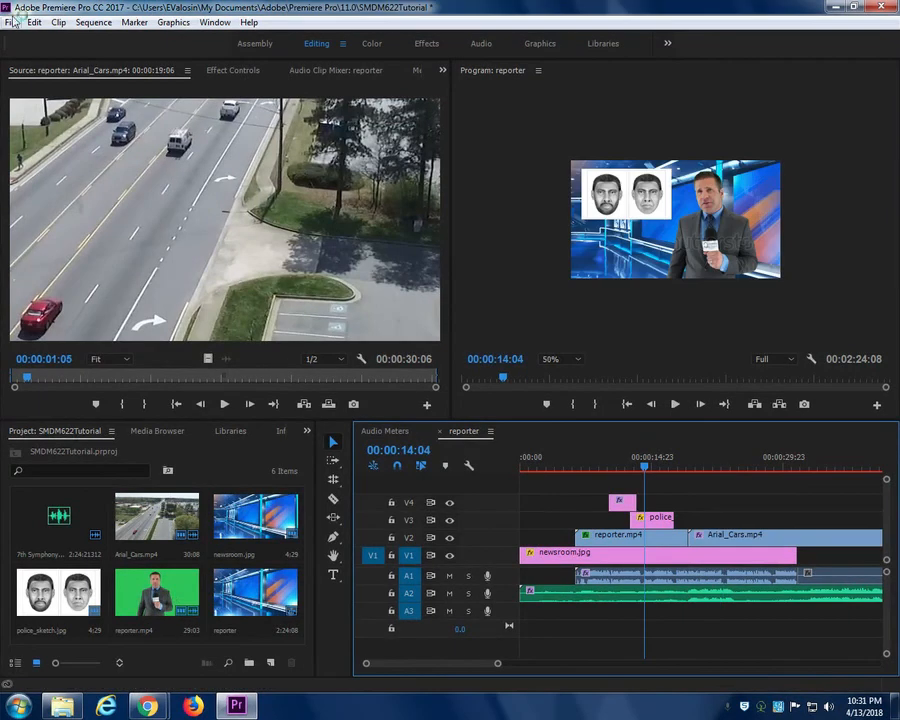
Open the media export settings for the reporter sequence and choose H.264 as the format.
left_click(11, 21)
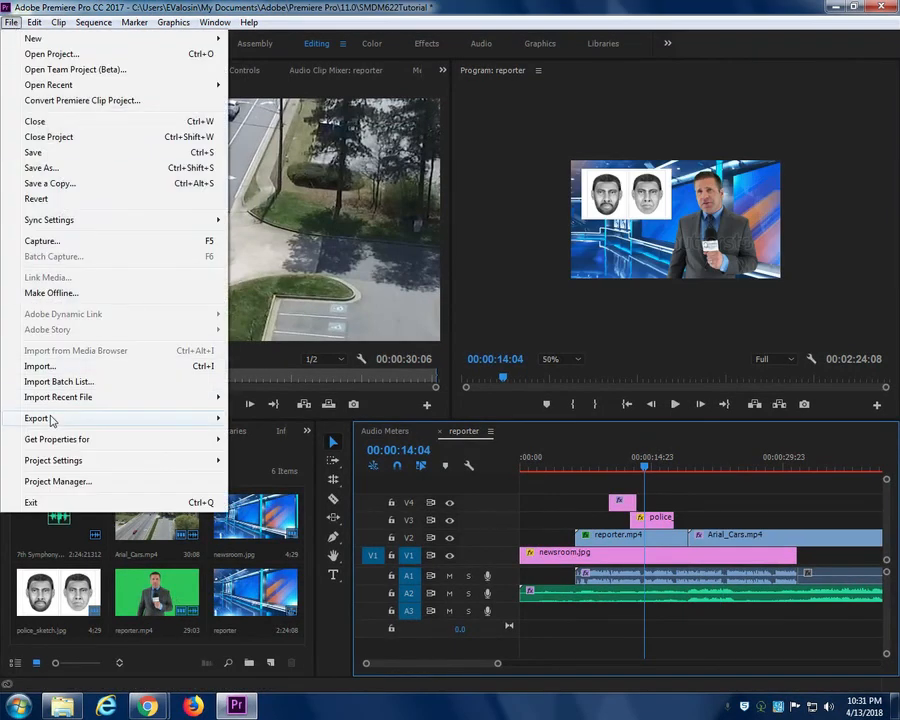
mouse_move(52, 419)
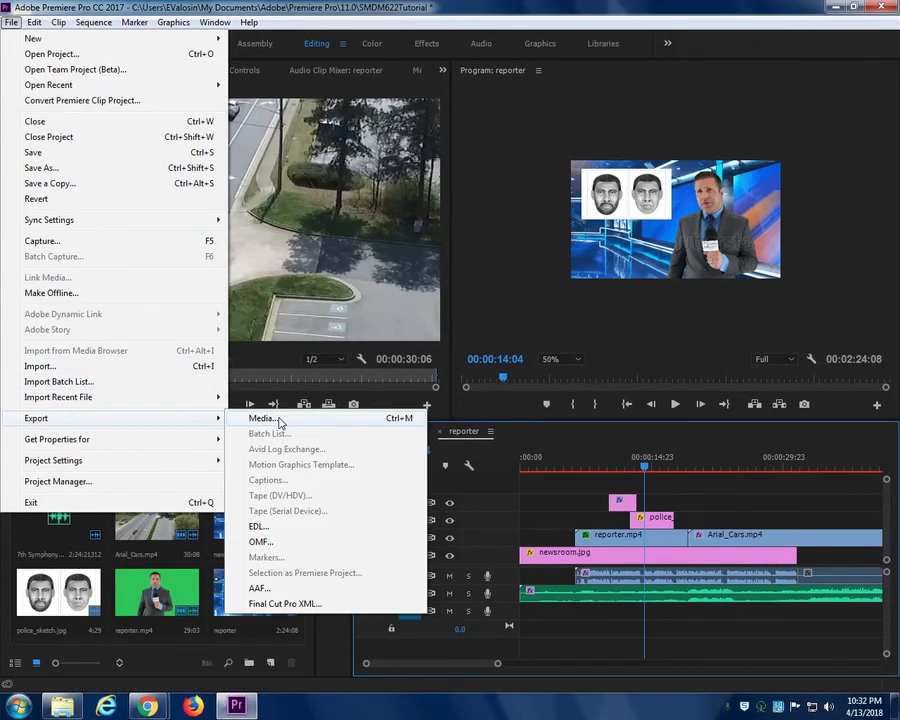
left_click(279, 421)
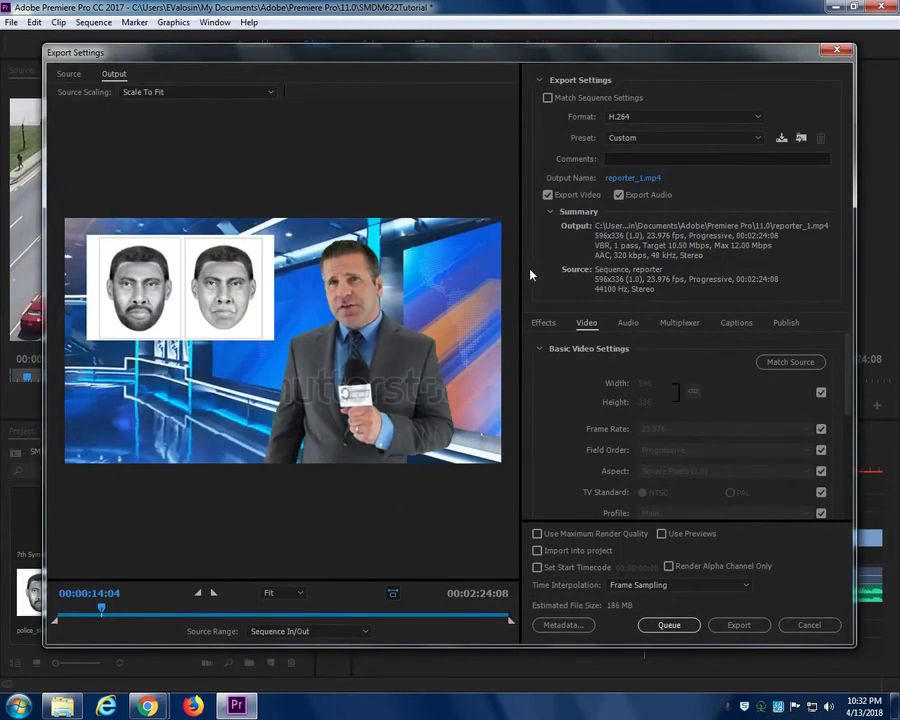
left_click(762, 119)
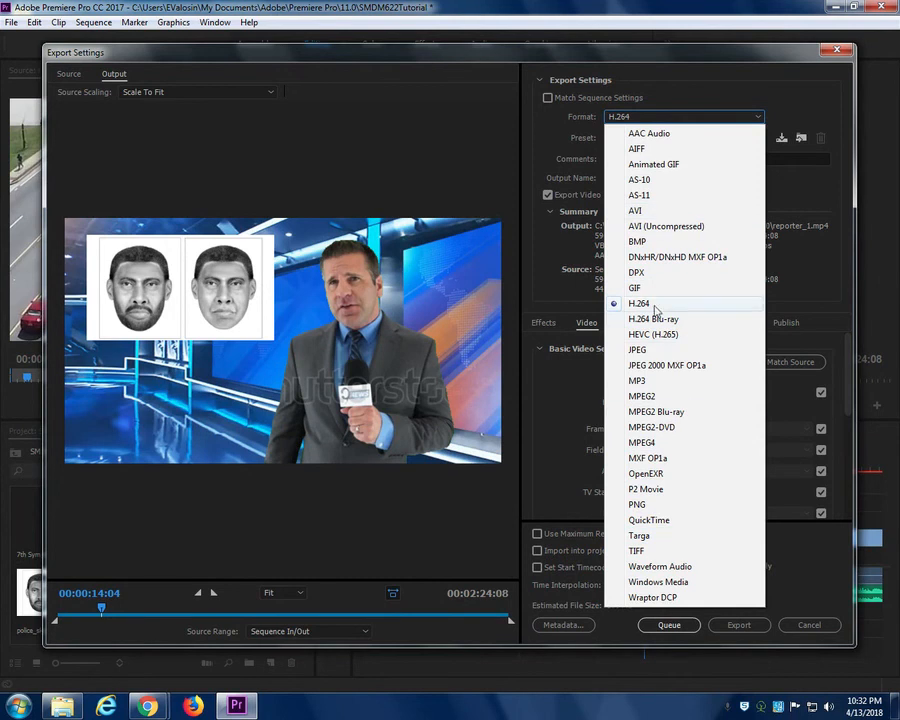
left_click(660, 305)
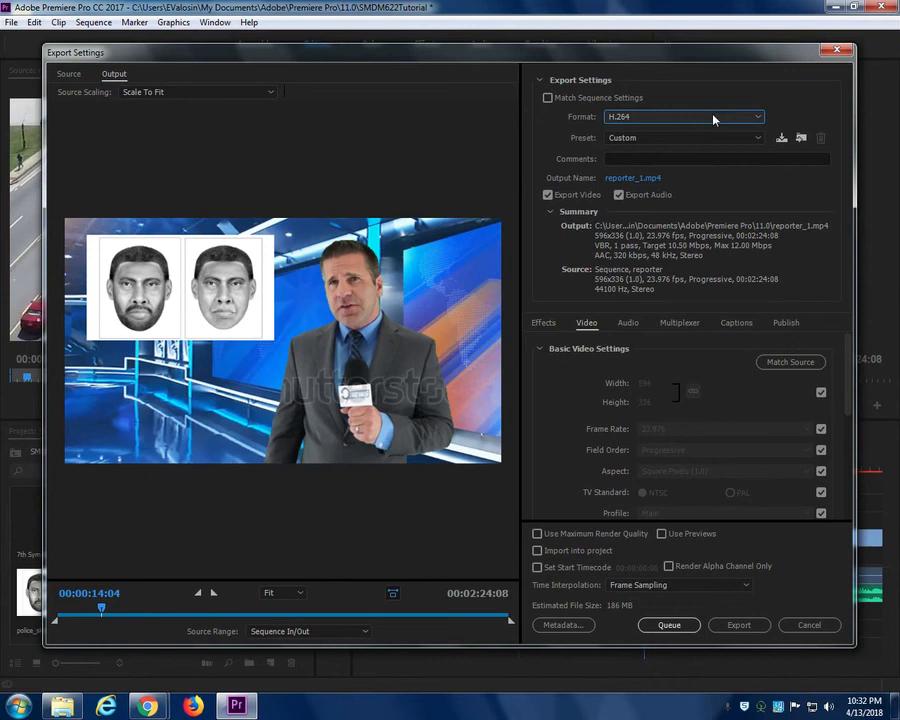
left_click(754, 121)
left_click(757, 121)
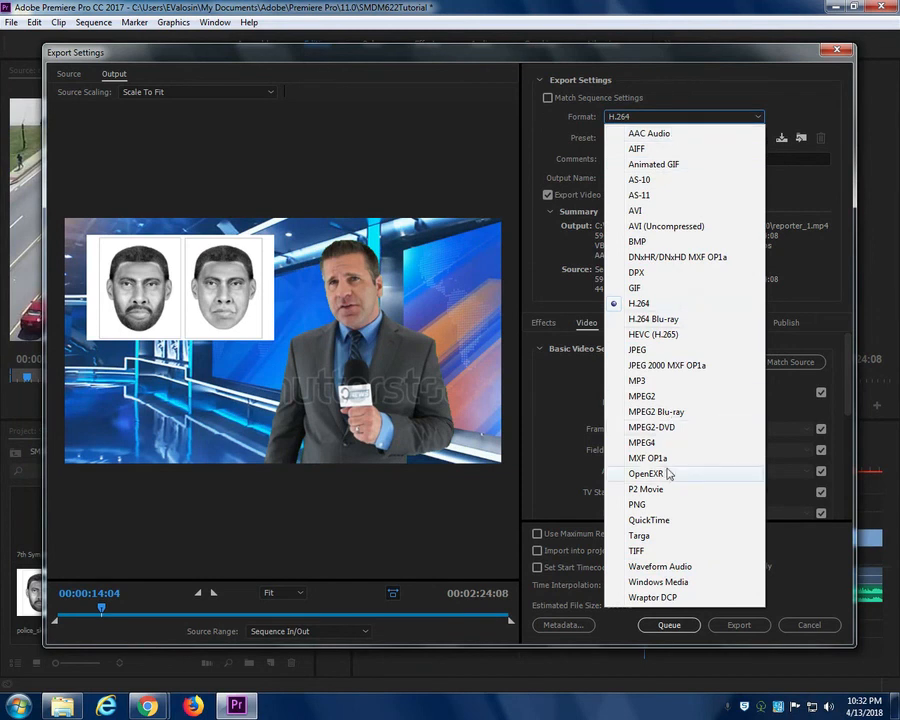
left_click(660, 304)
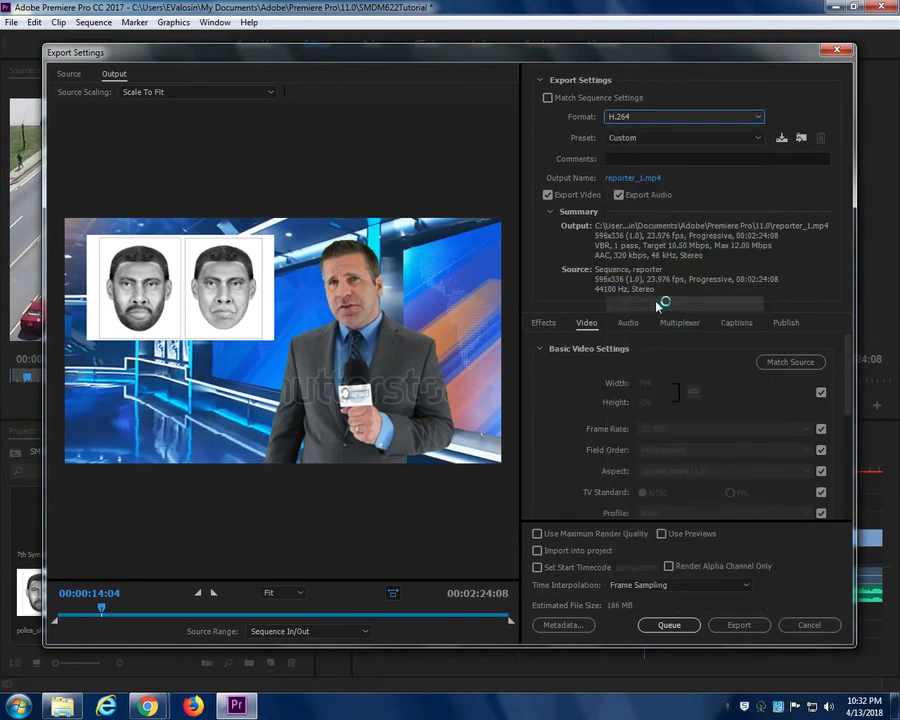
Set the Desktop as the output location for reporter_1.mp4 and export the sequence with the video and audio included.
left_click(651, 179)
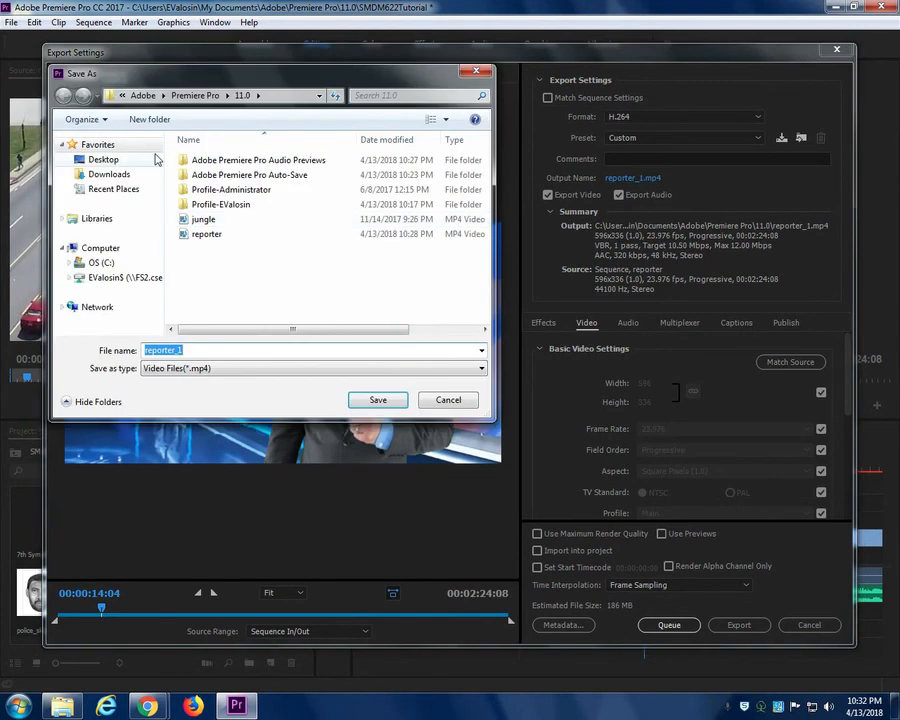
left_click(107, 161)
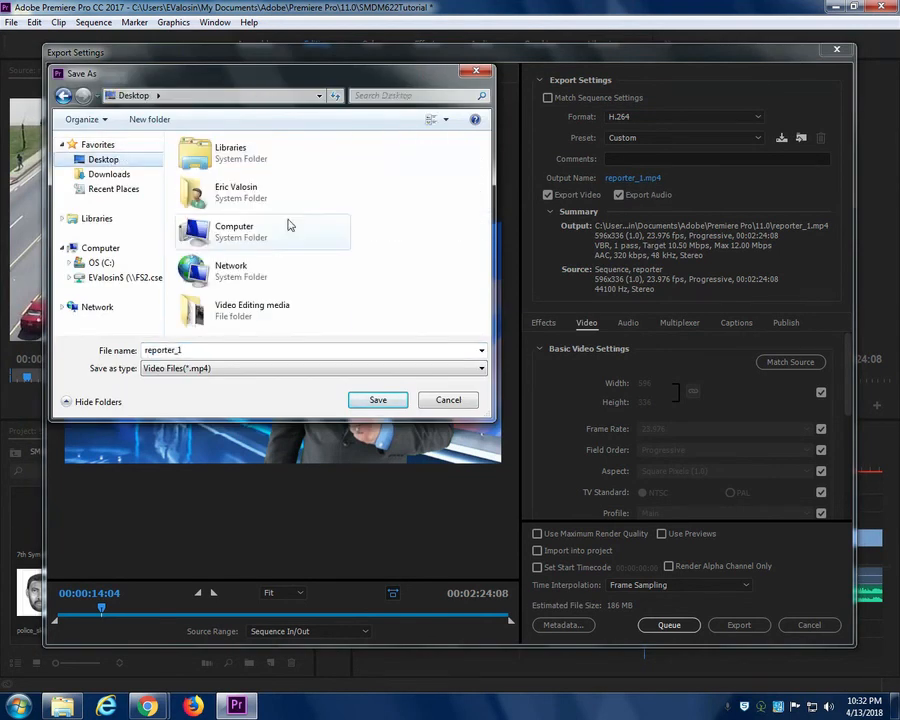
left_click(394, 402)
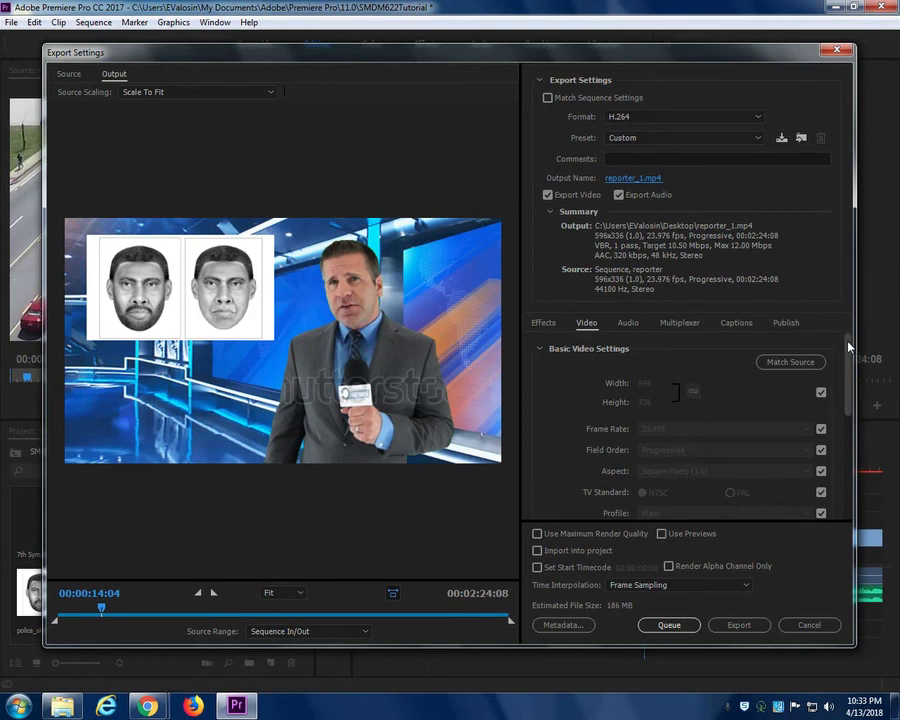
mouse_move(848, 346)
left_mouse_down()
mouse_move(851, 452)
mouse_move(842, 348)
left_mouse_up()
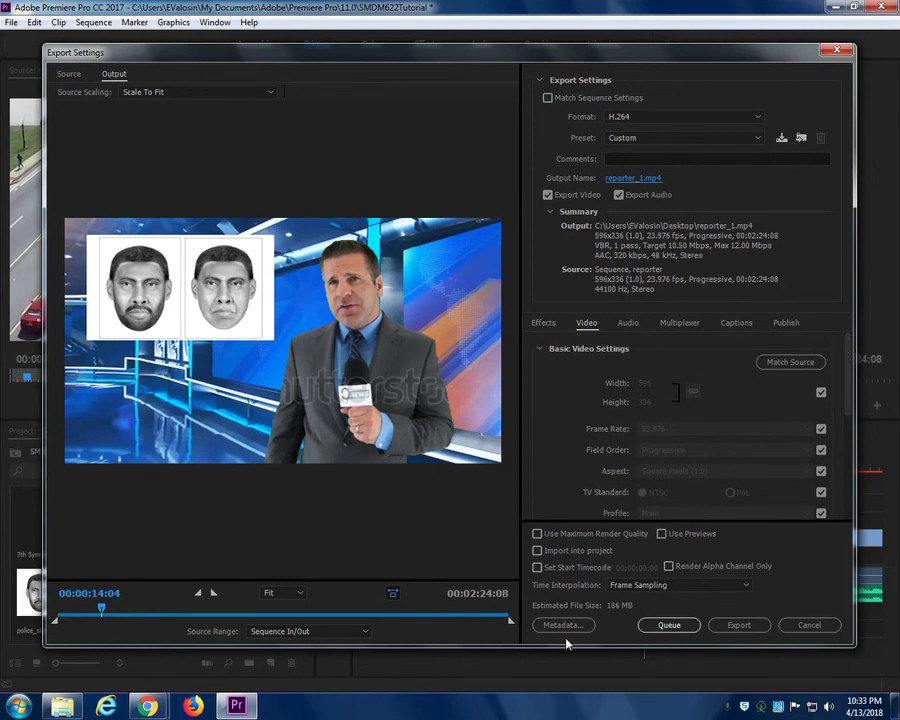
left_click(740, 626)
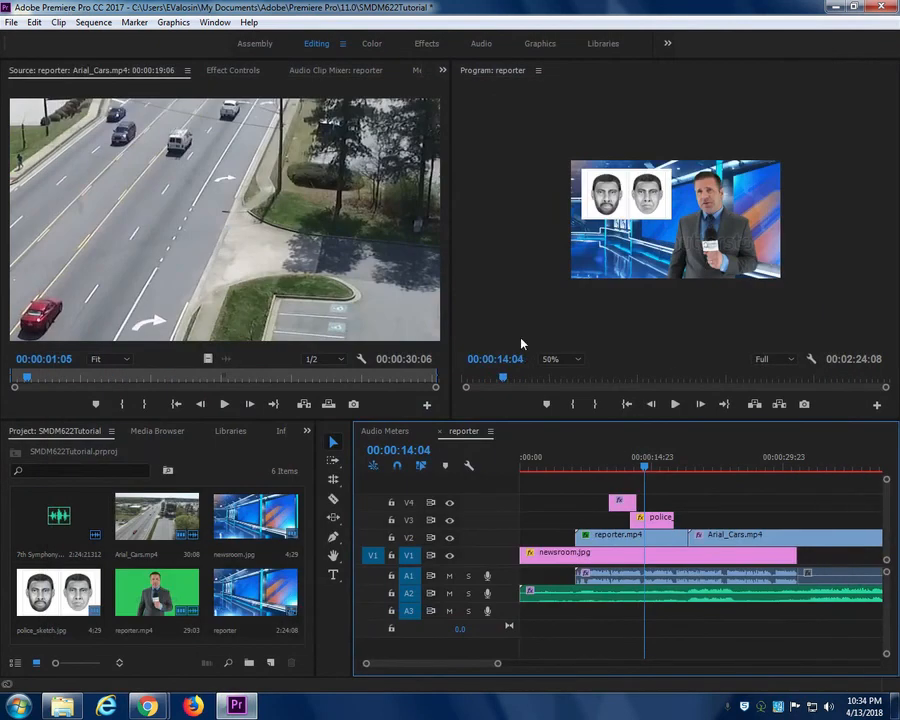
Open the exported reporter_1 video from the desktop in Windows Media Player, accepting the recommended initial settings.
left_click(832, 8)
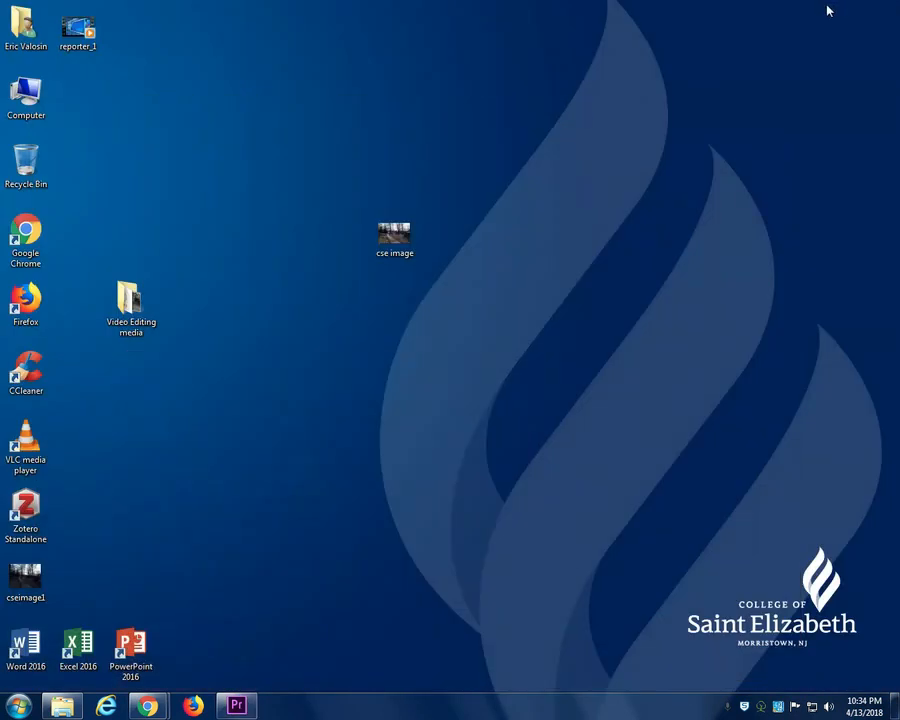
left_click(78, 28)
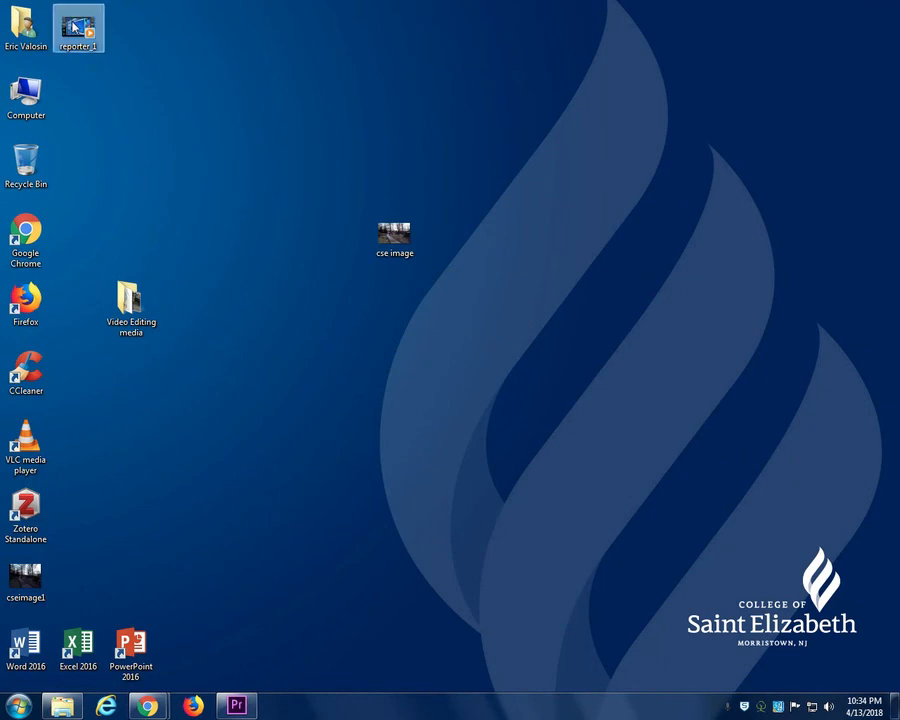
double_click(77, 28)
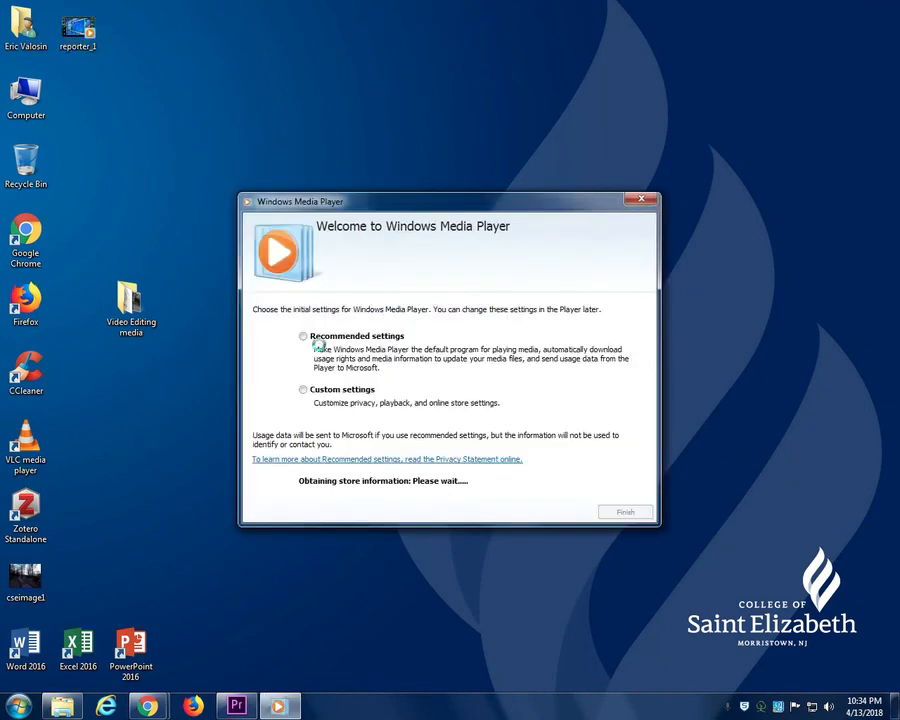
left_click(312, 341)
key("Return")
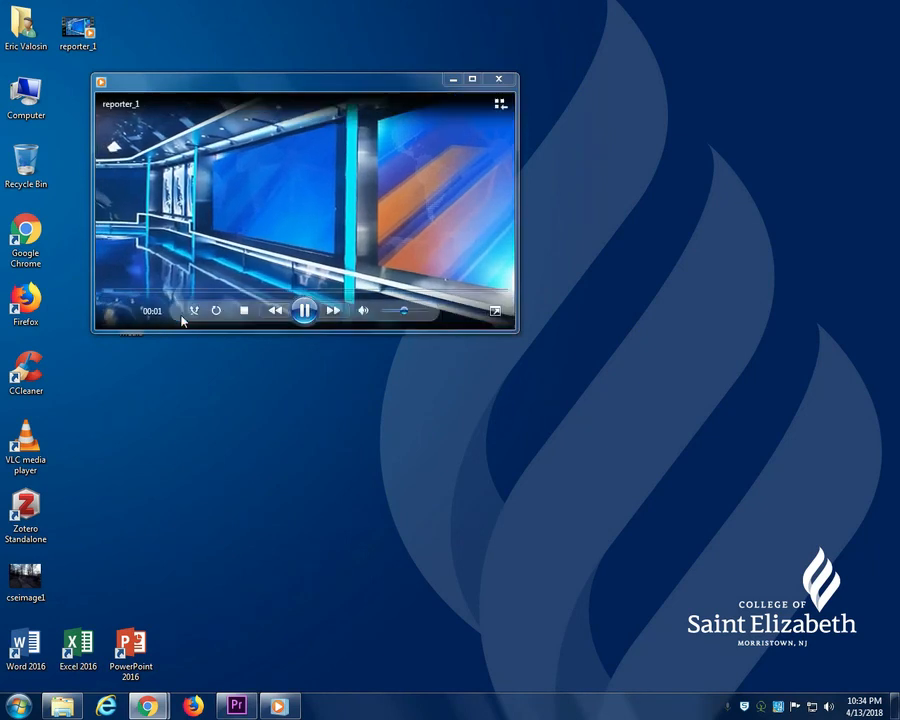
Skip through several points of the reporter_1 video to check the export, and close the player.
left_click(149, 292)
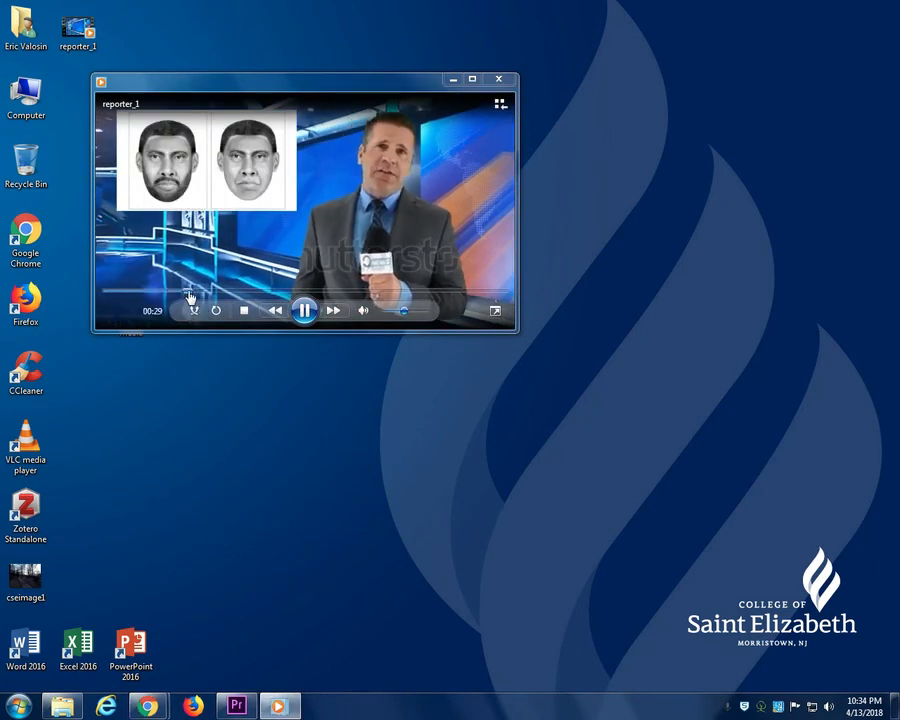
left_click(191, 292)
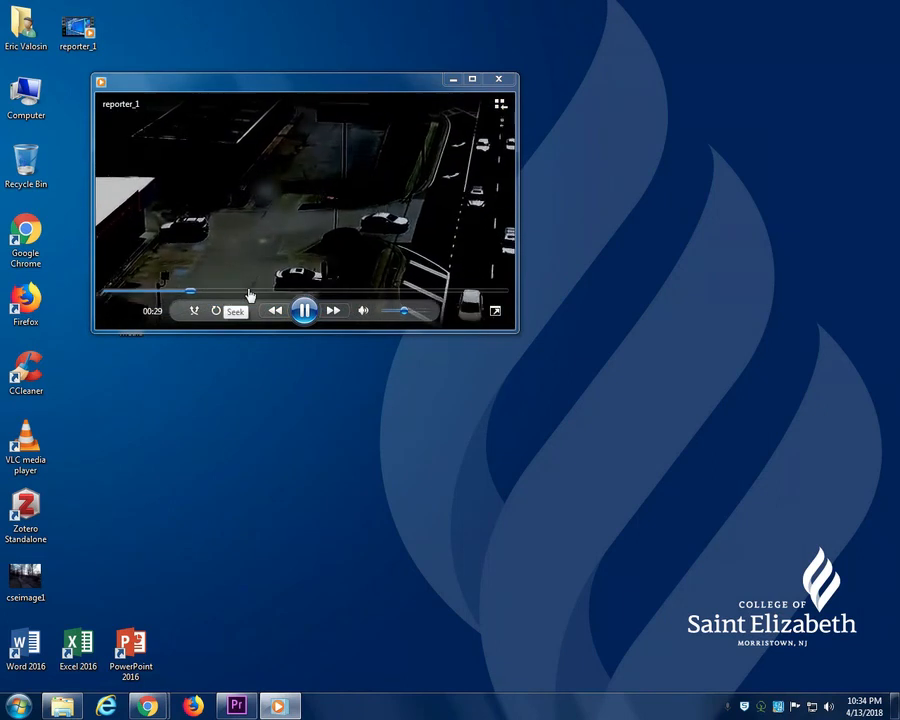
left_click(250, 292)
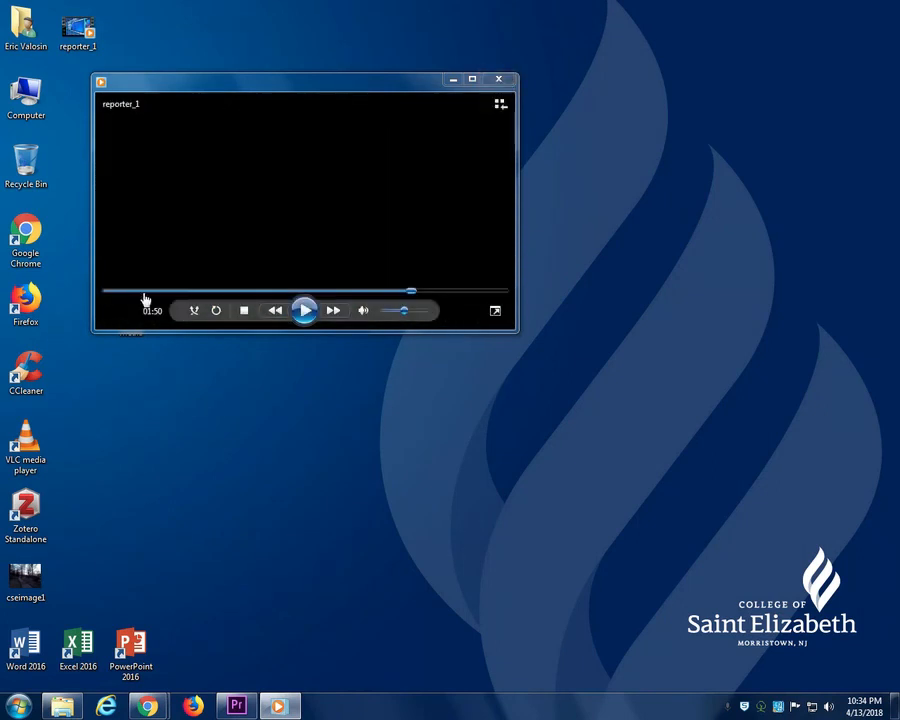
left_click(183, 292)
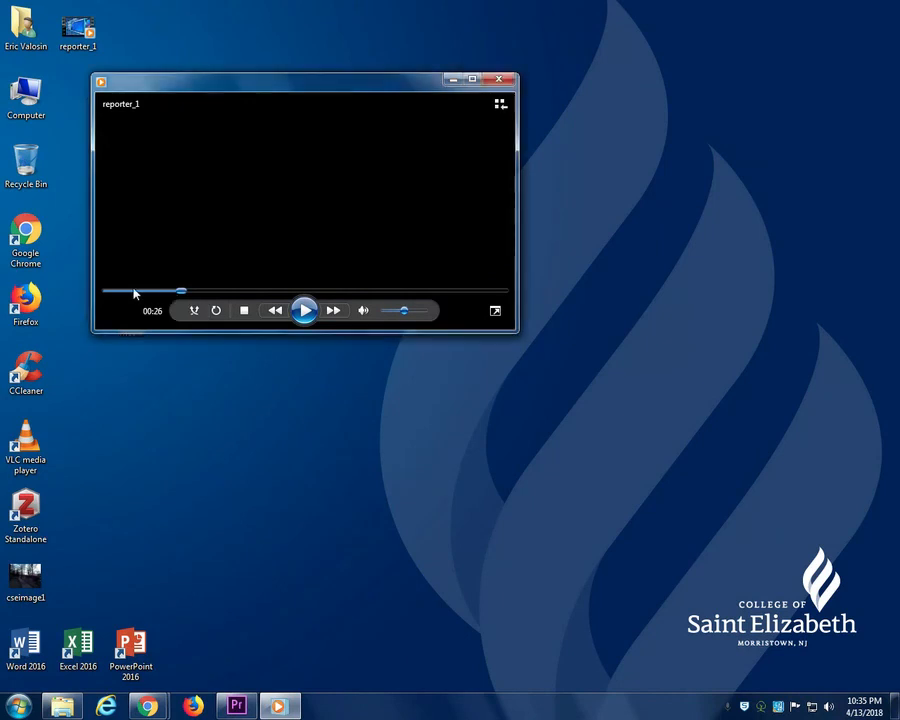
left_click(497, 84)
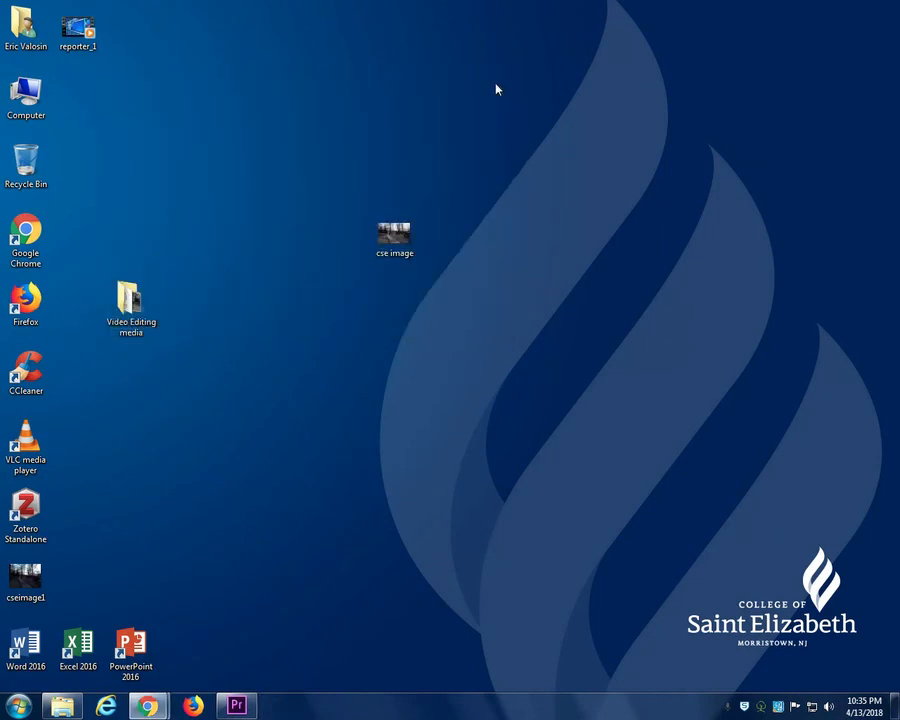